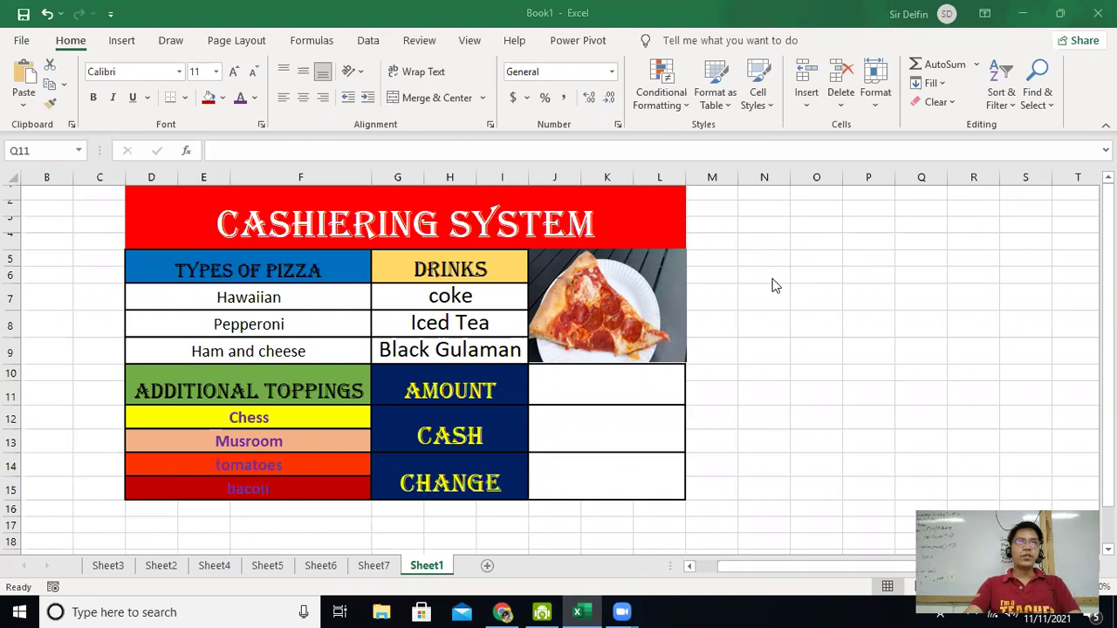
Step: Point out the CASHIERING SYSTEM title, pizza picture, and Chess, Musroom, tomatoes and bacon toppings
click(306, 201)
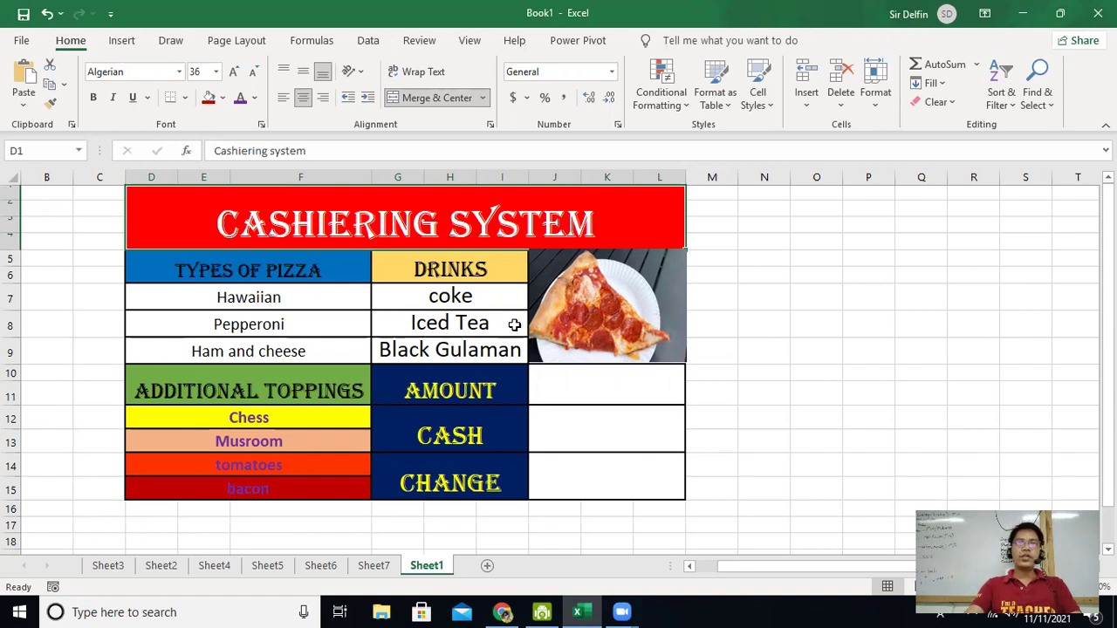
click(599, 302)
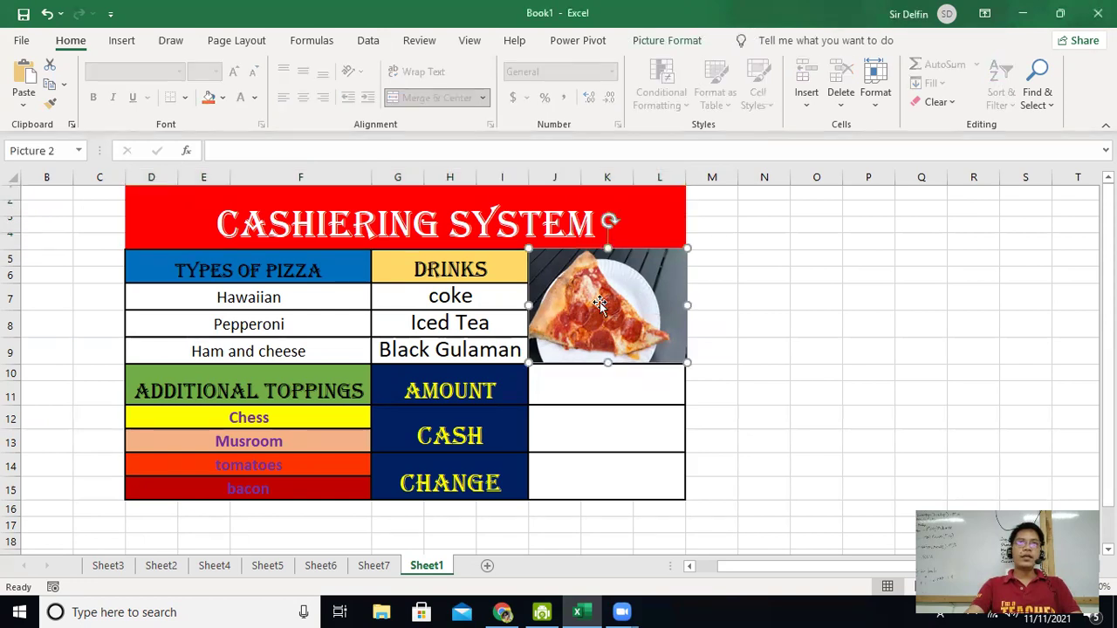
click(204, 422)
click(207, 439)
click(216, 467)
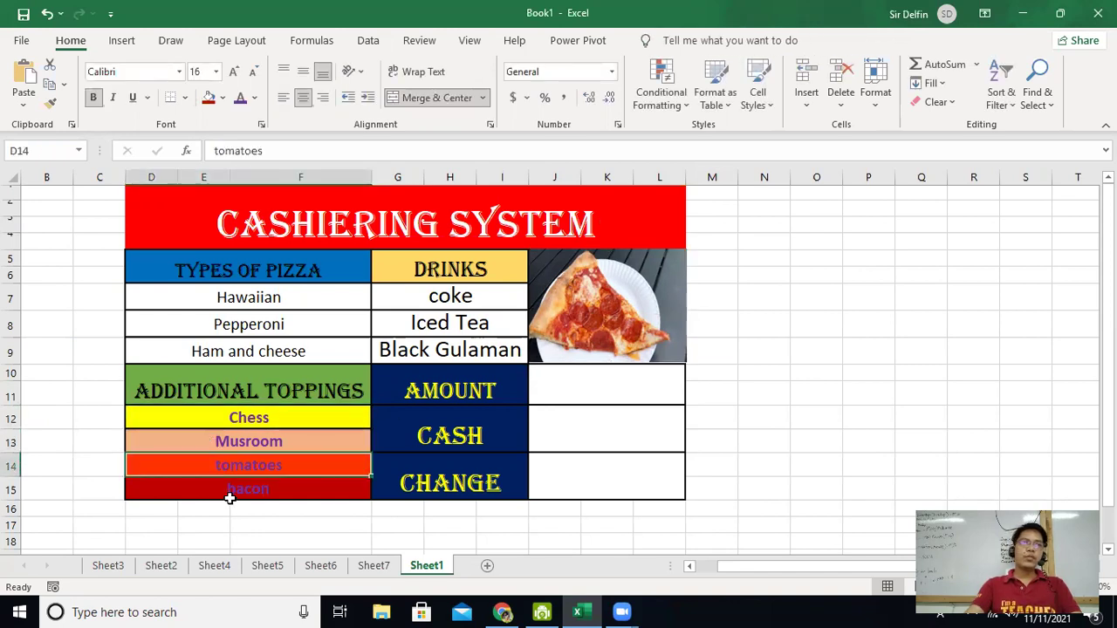
click(230, 506)
click(232, 489)
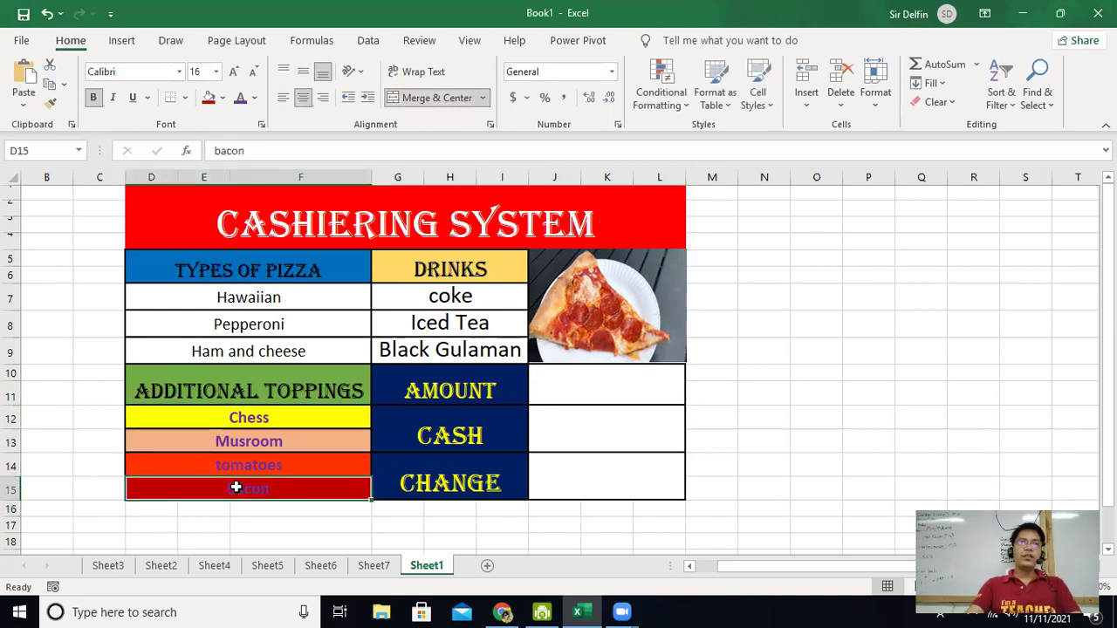
Step: Point out the Coke, Iced Tea and Black Gulaman drinks and the AMOUNT, CASH and CHANGE cells
click(411, 304)
click(415, 322)
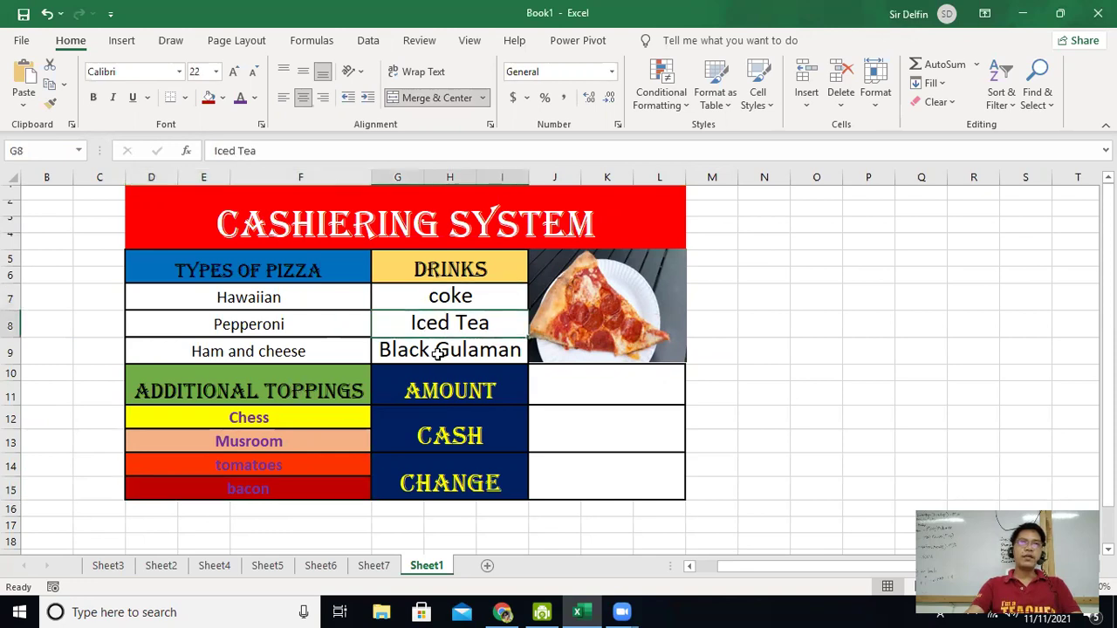
click(439, 352)
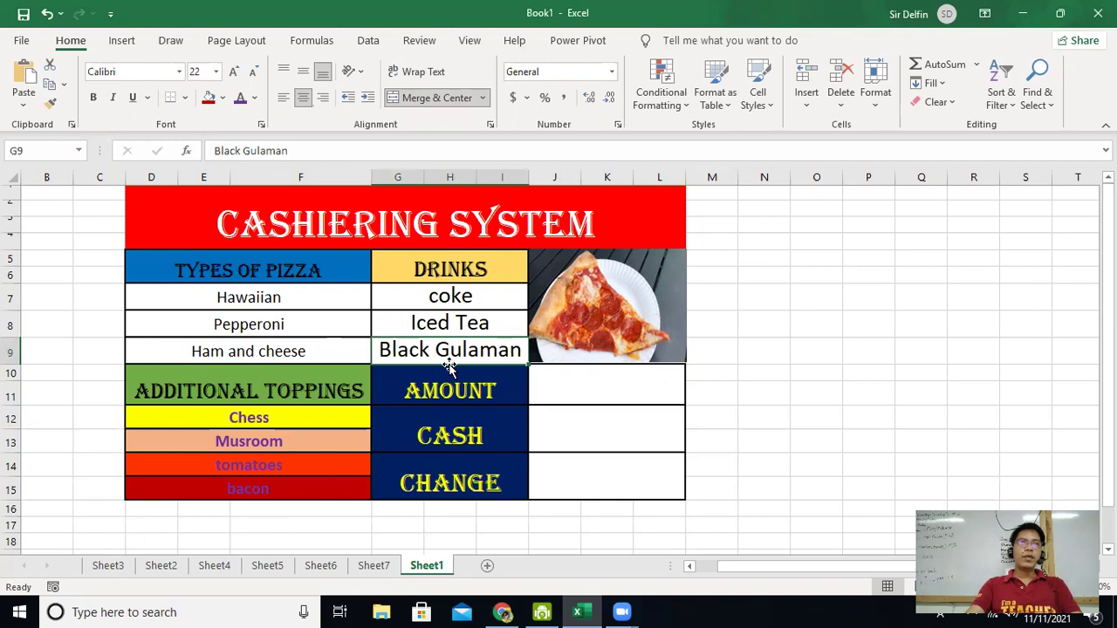
click(628, 377)
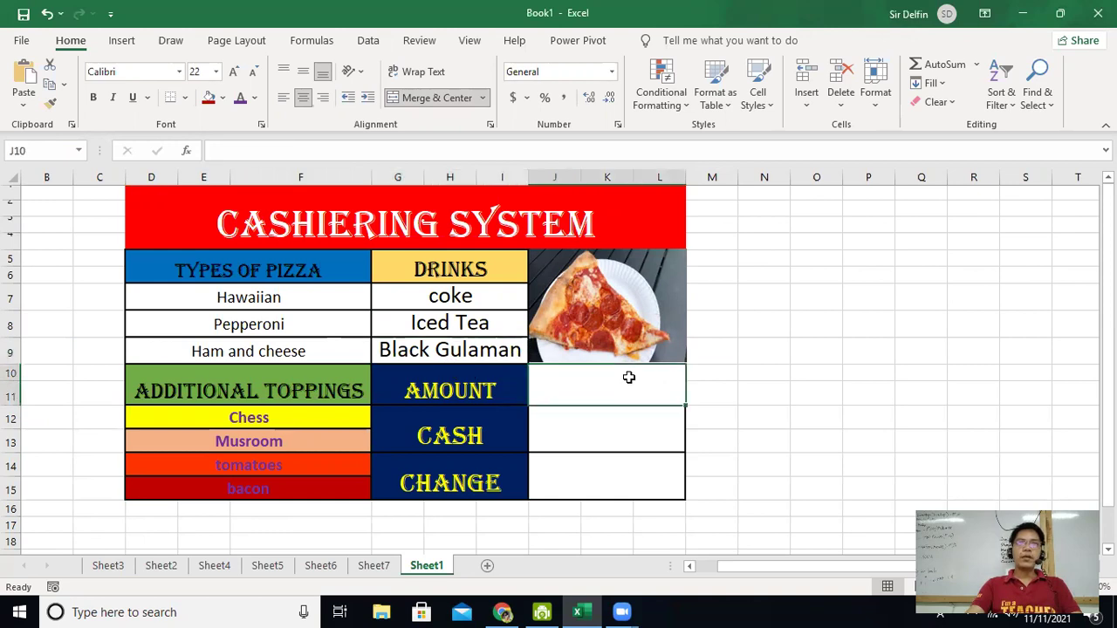
click(625, 424)
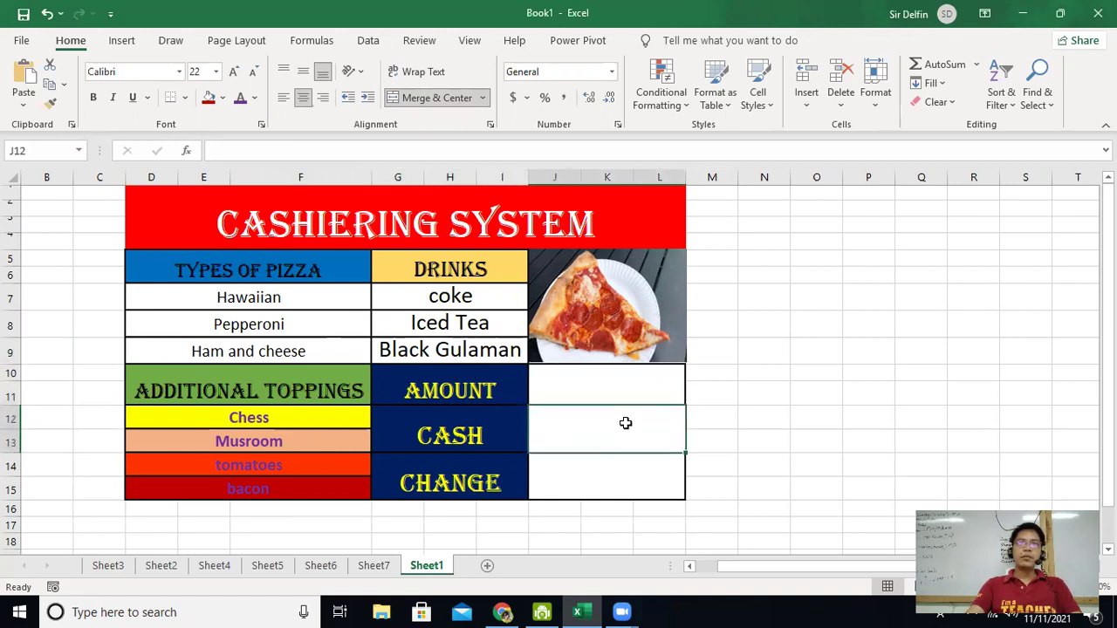
click(619, 480)
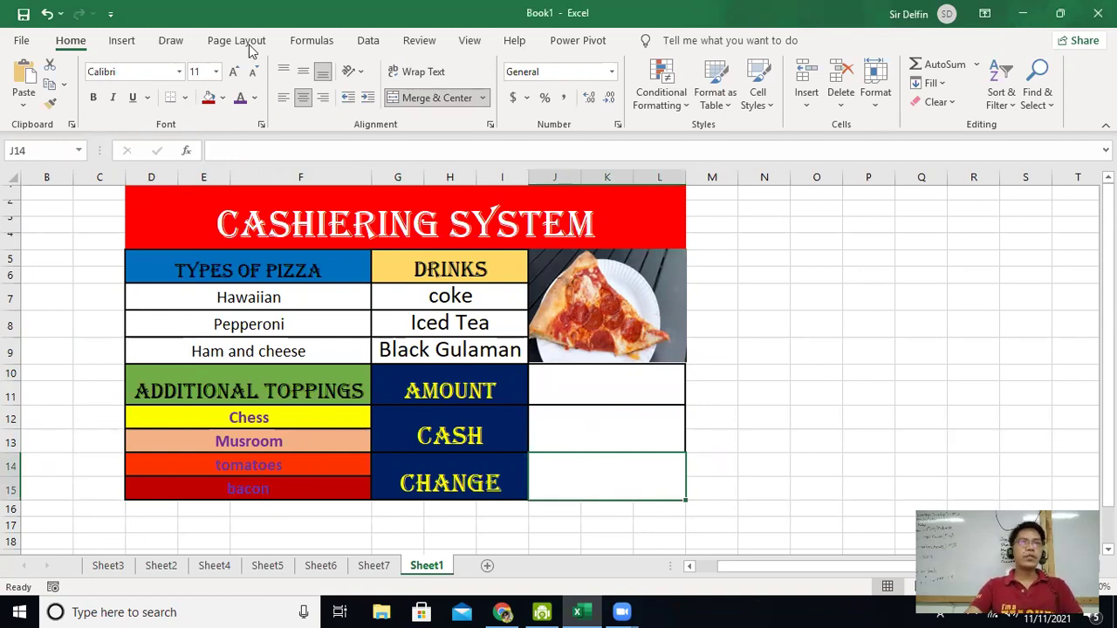
Step: Enable the Developer tab under Main Tabs in Excel Options' Customize Ribbon settings
click(23, 42)
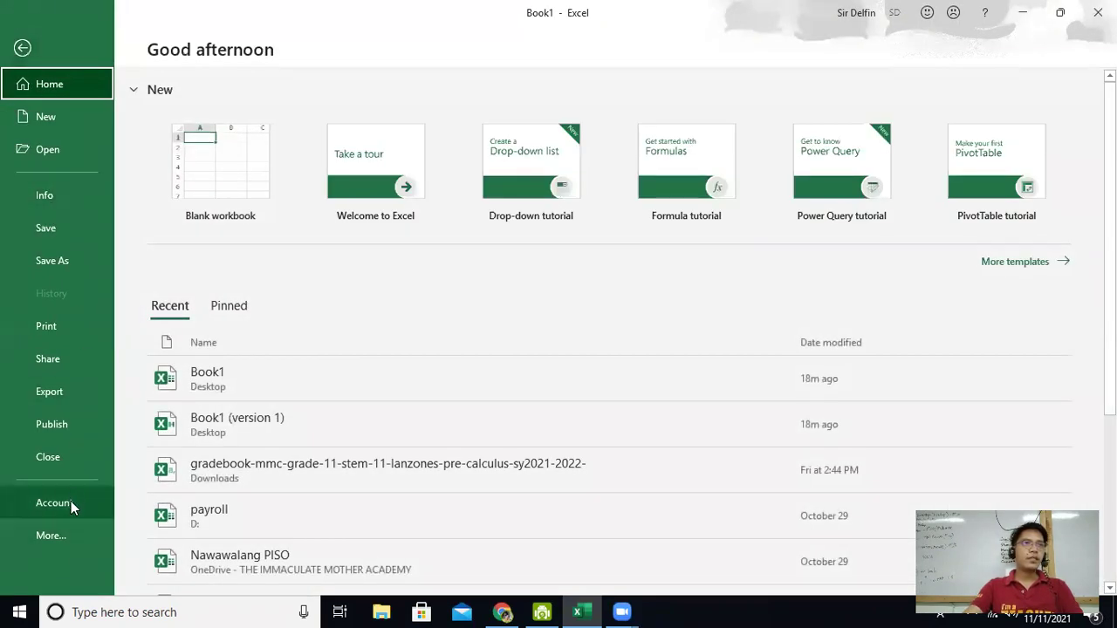
click(54, 536)
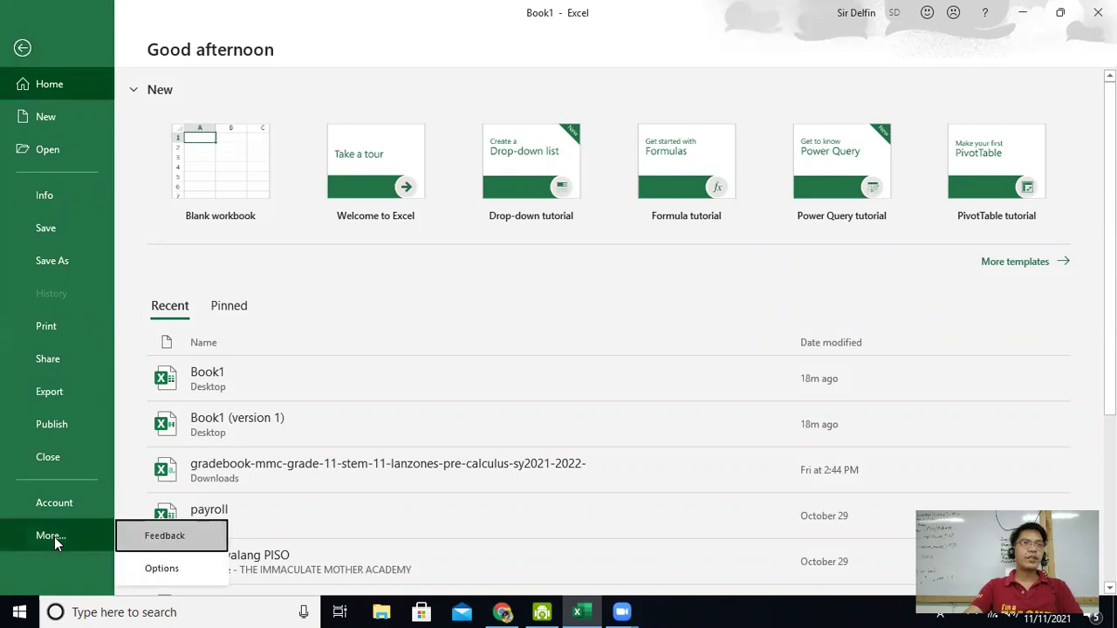
click(183, 572)
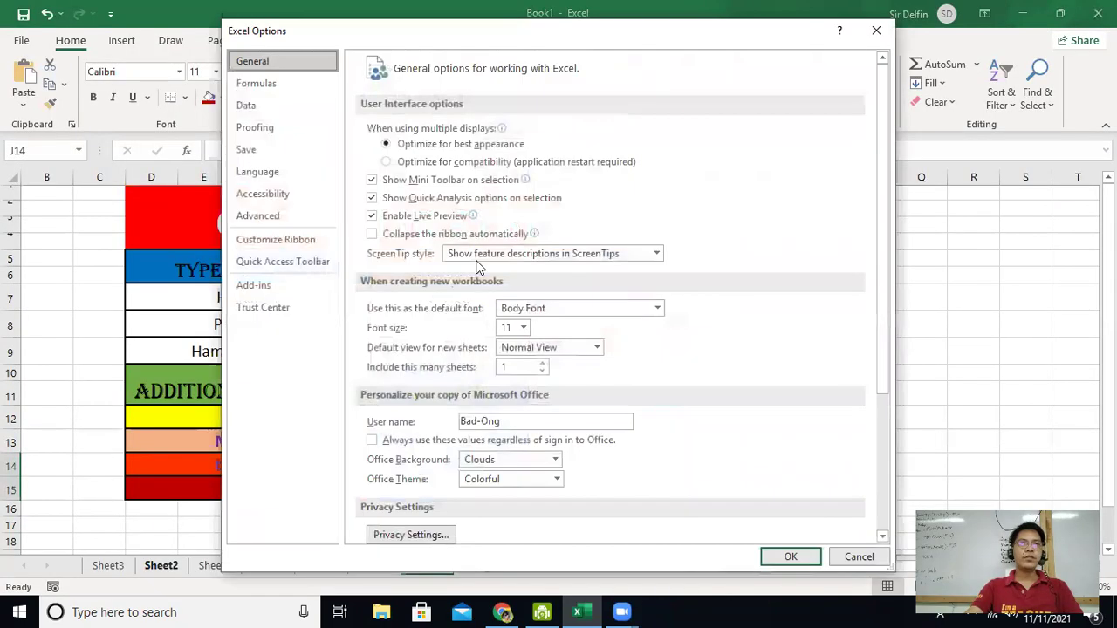
click(274, 243)
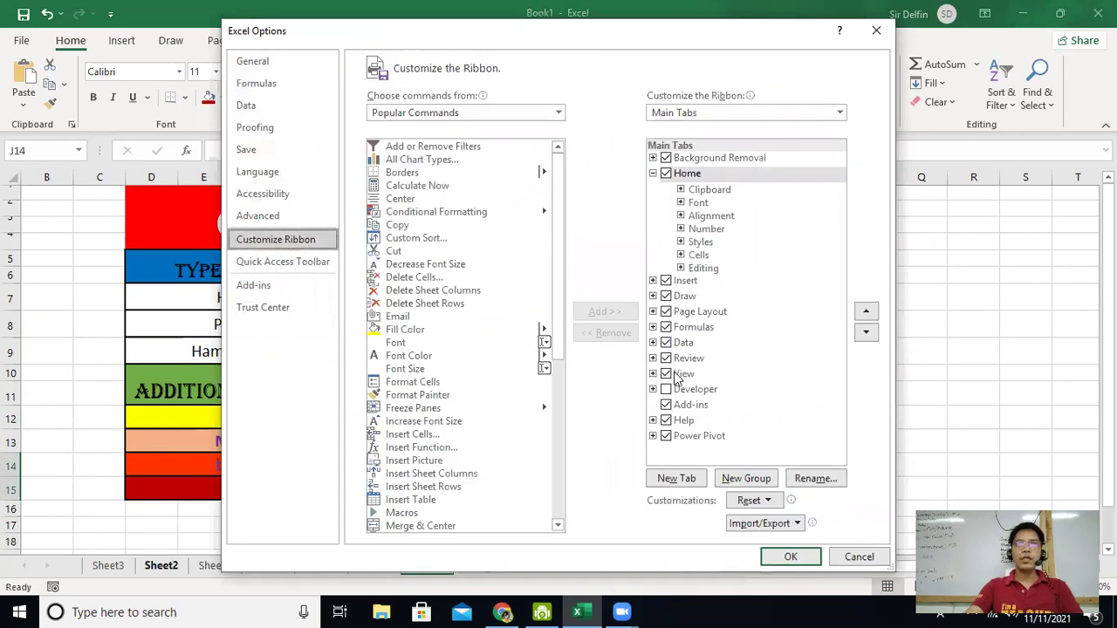
click(666, 389)
click(791, 557)
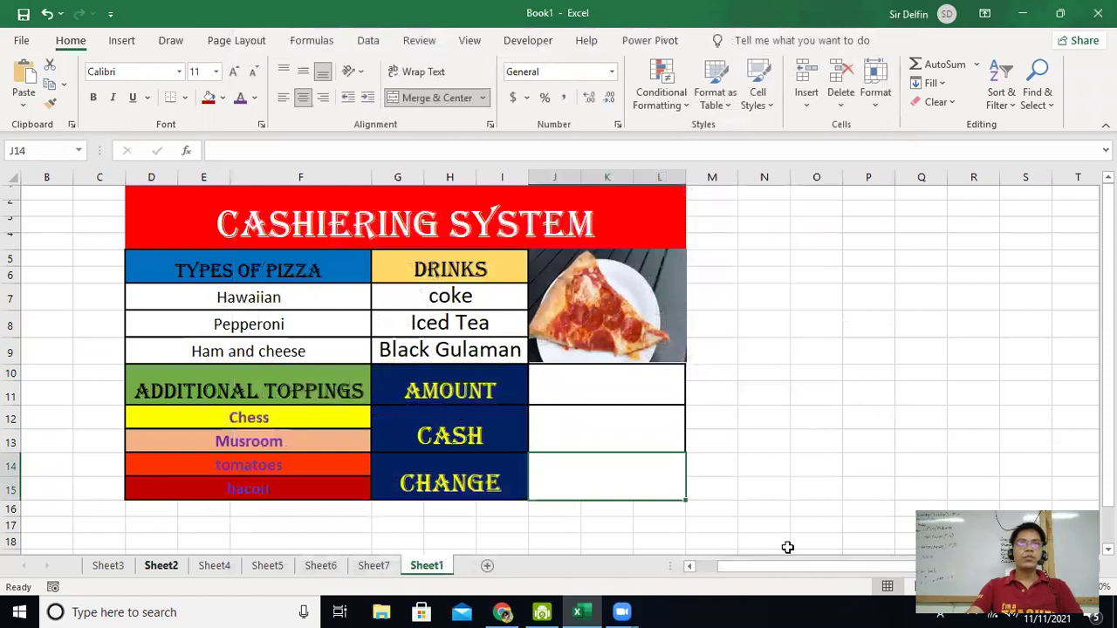
Step: Draw a Form Controls option button in the Hawaiian cell
click(529, 41)
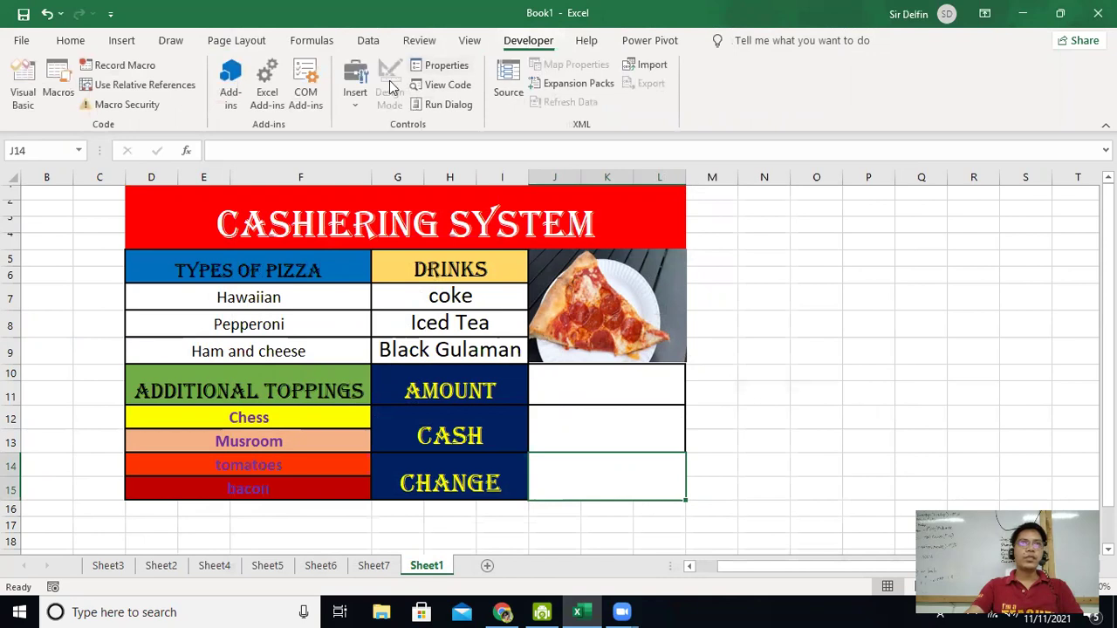
click(354, 92)
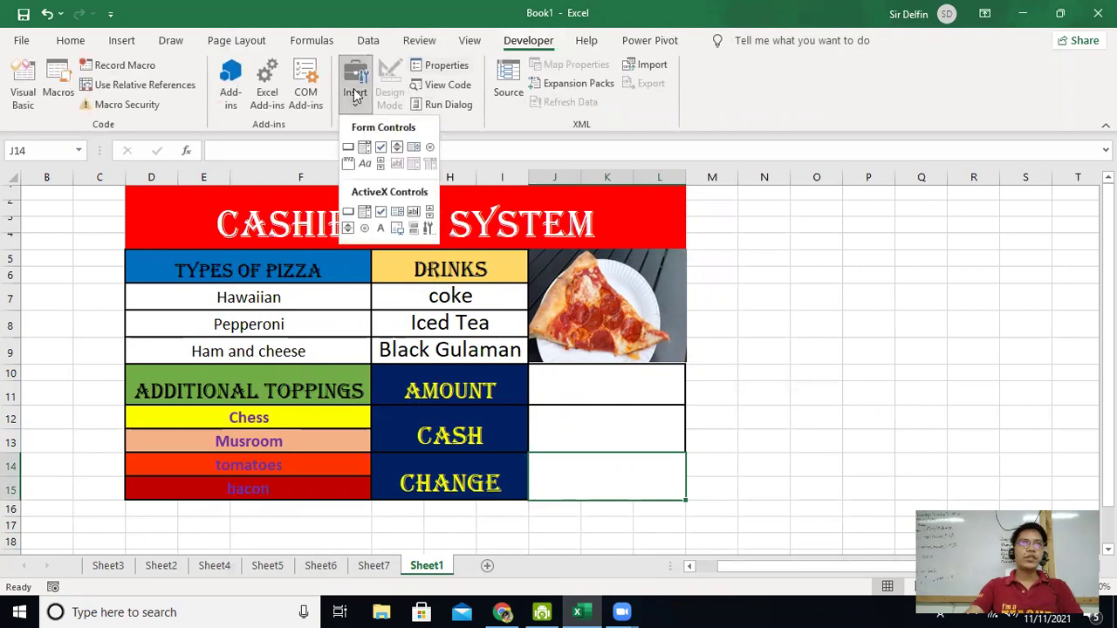
click(431, 150)
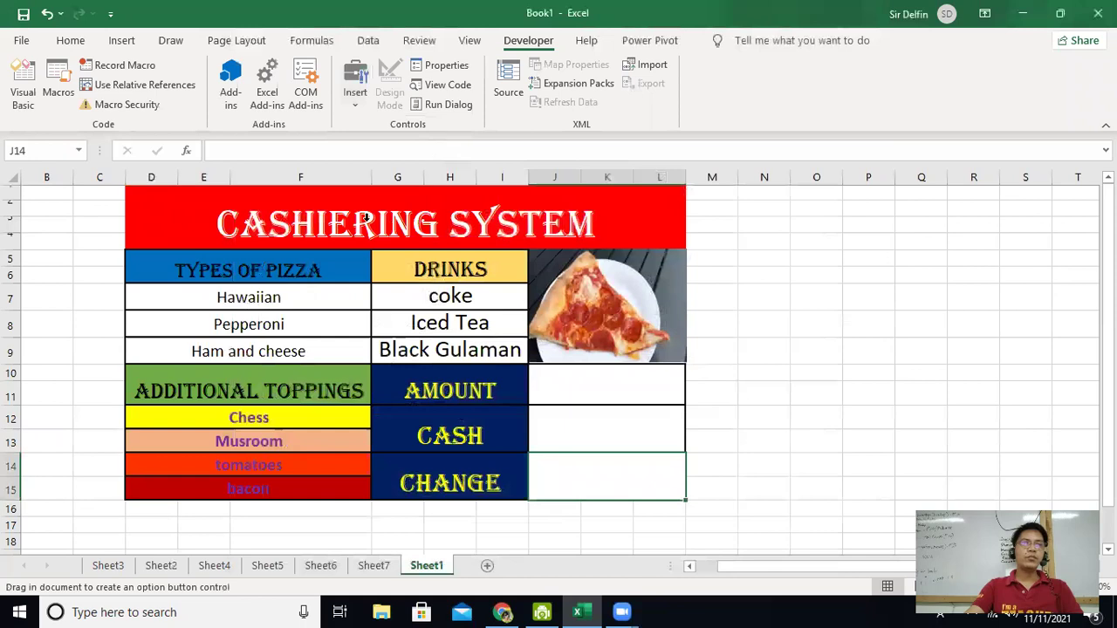
drag(149, 288, 163, 298)
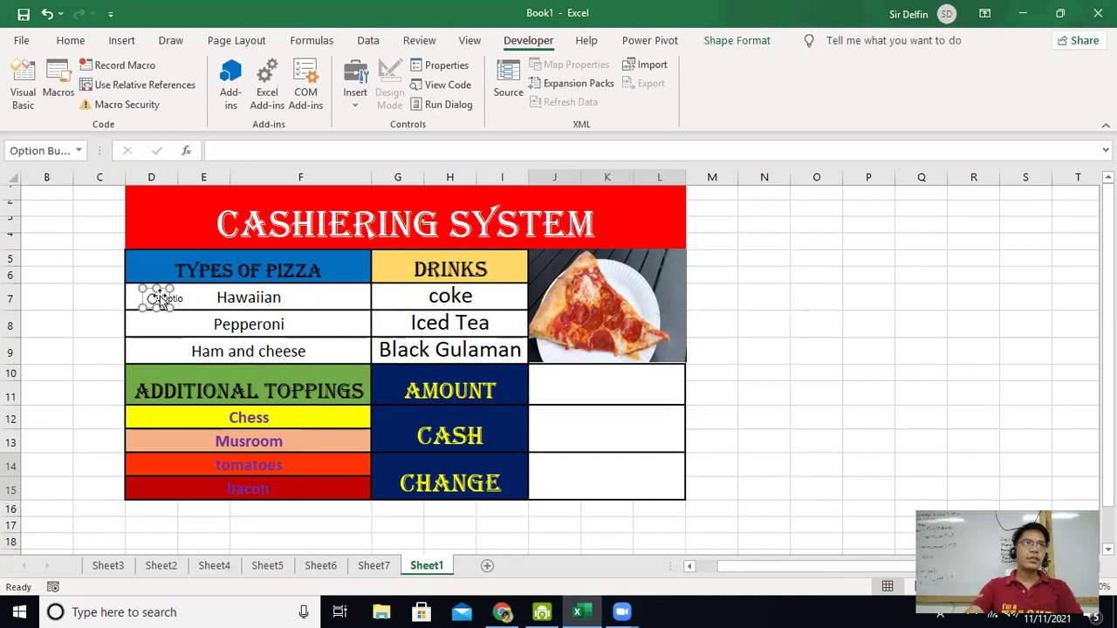
Step: Delete the option button's caption and move it next to Hawaiian
click(183, 298)
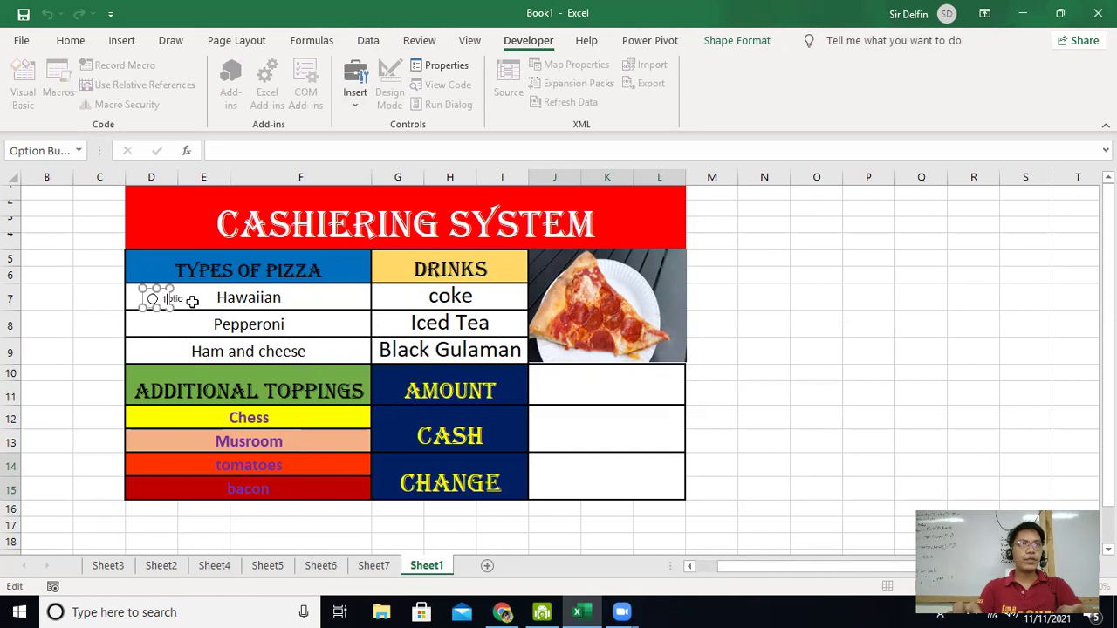
key(Delete)
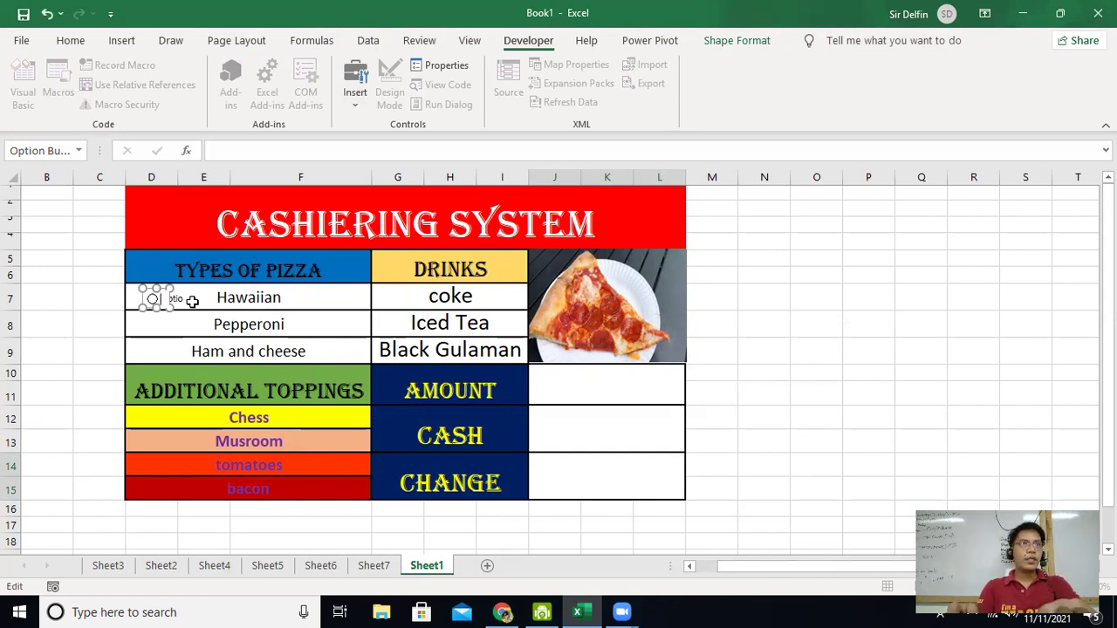
click(161, 324)
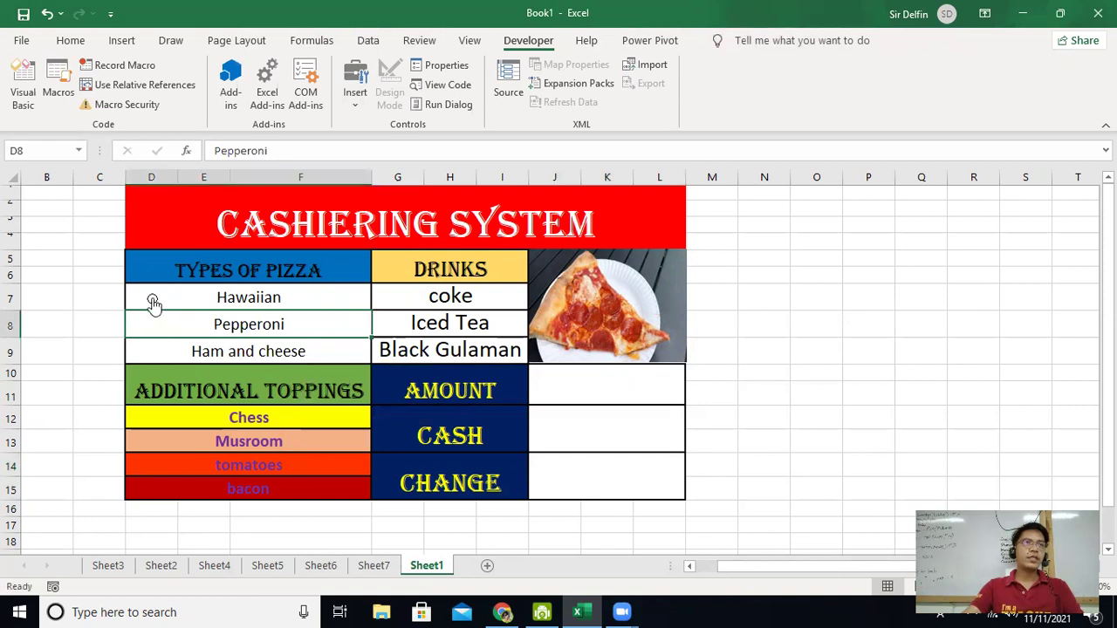
right_click(153, 299)
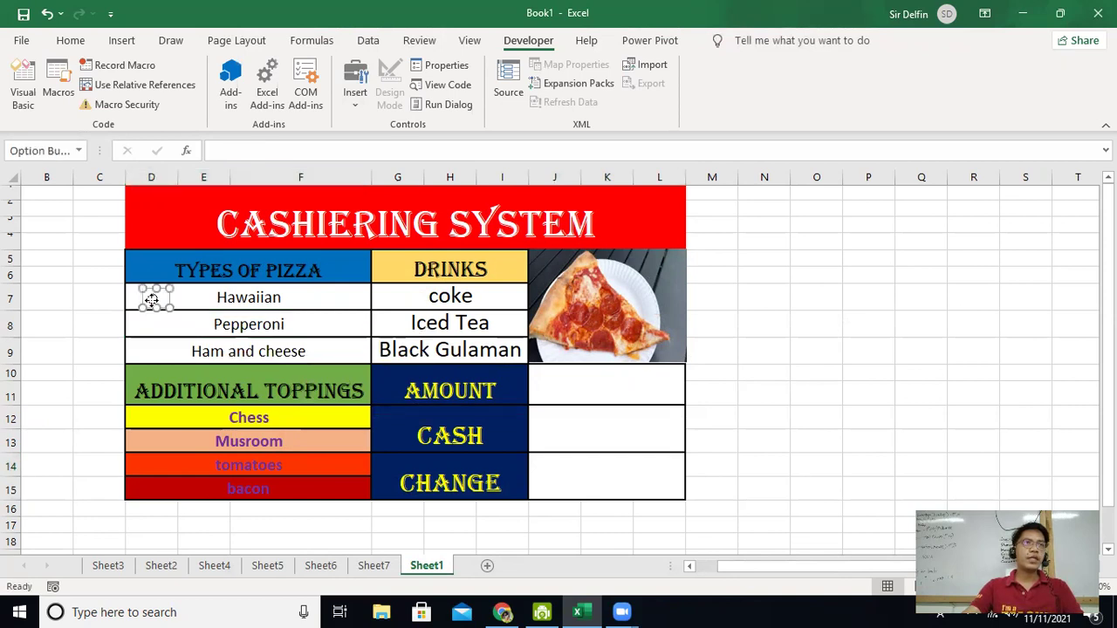
key(Escape)
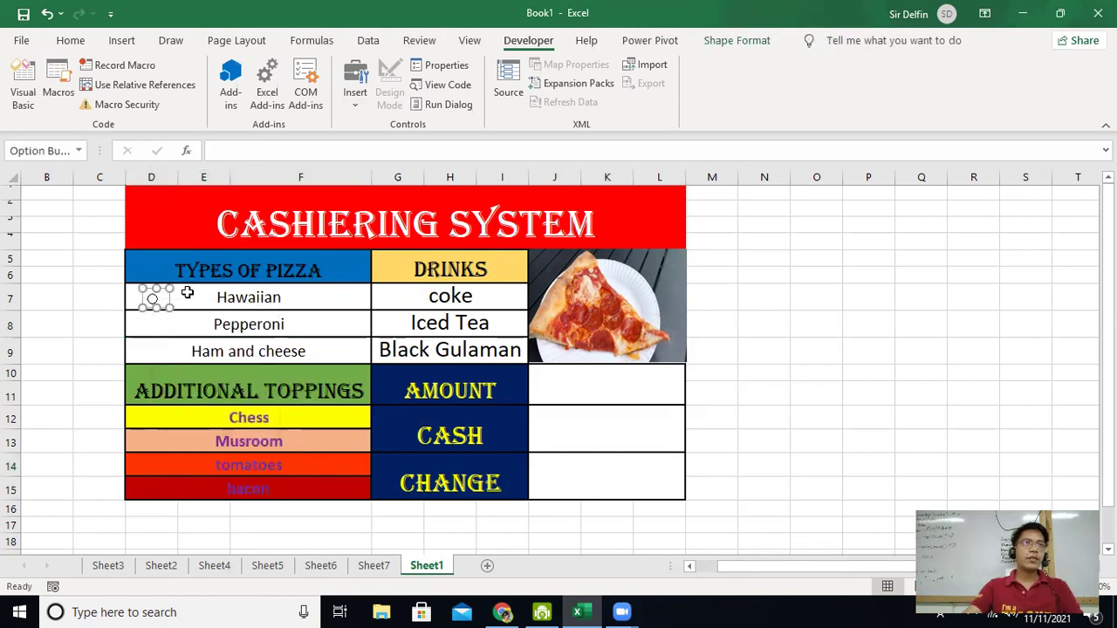
drag(159, 297, 201, 294)
click(276, 350)
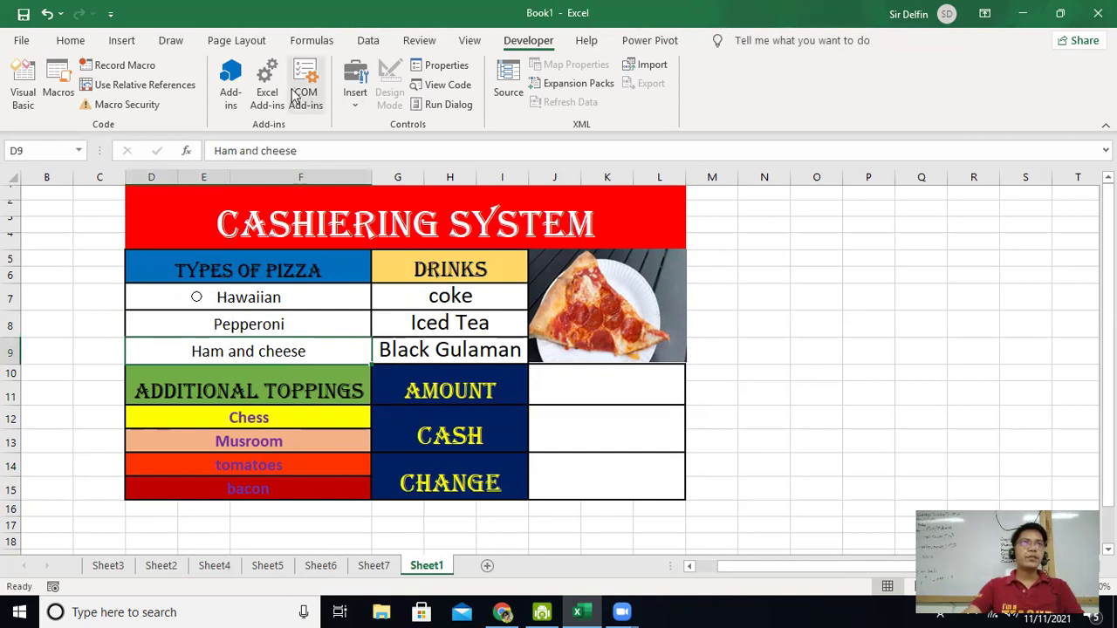
Step: Draw another option button in the Pepperoni cell and shift it left
click(360, 91)
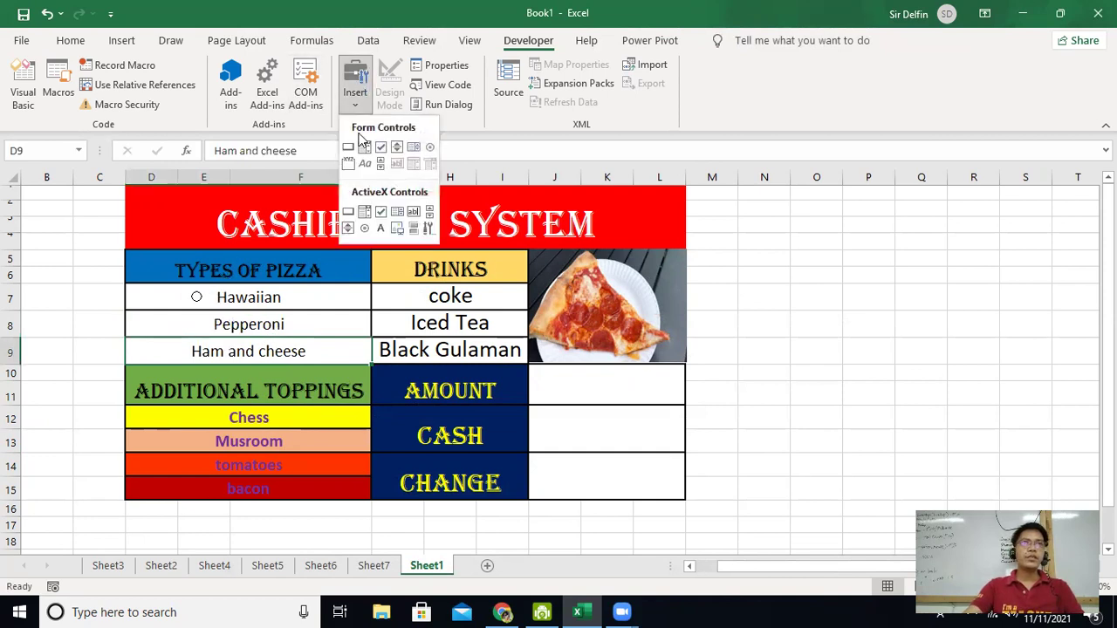
click(429, 150)
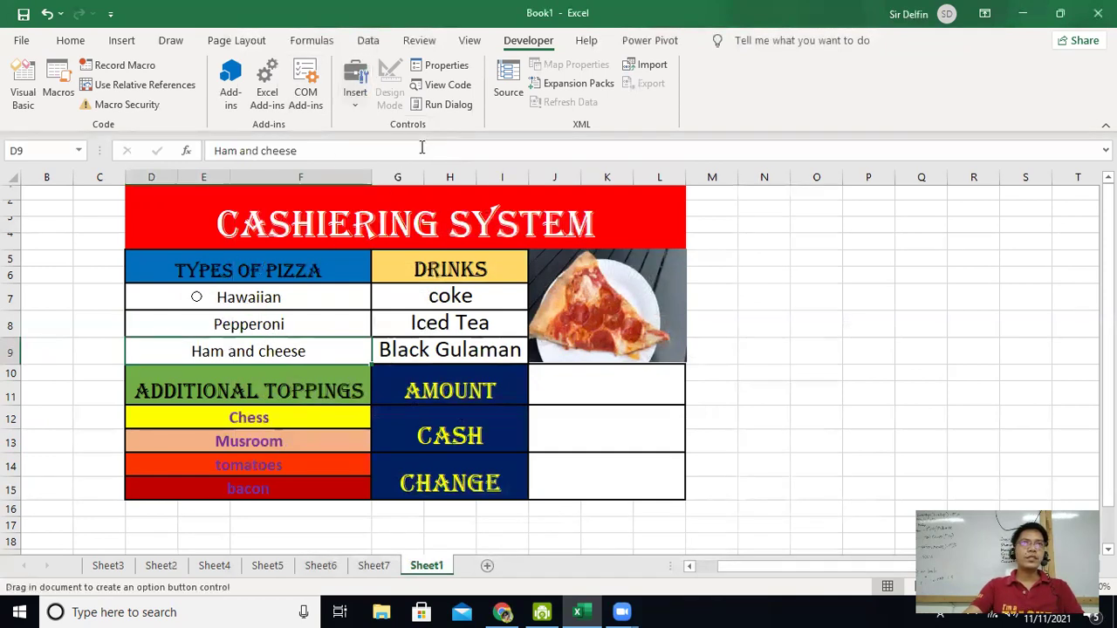
drag(184, 317, 202, 325)
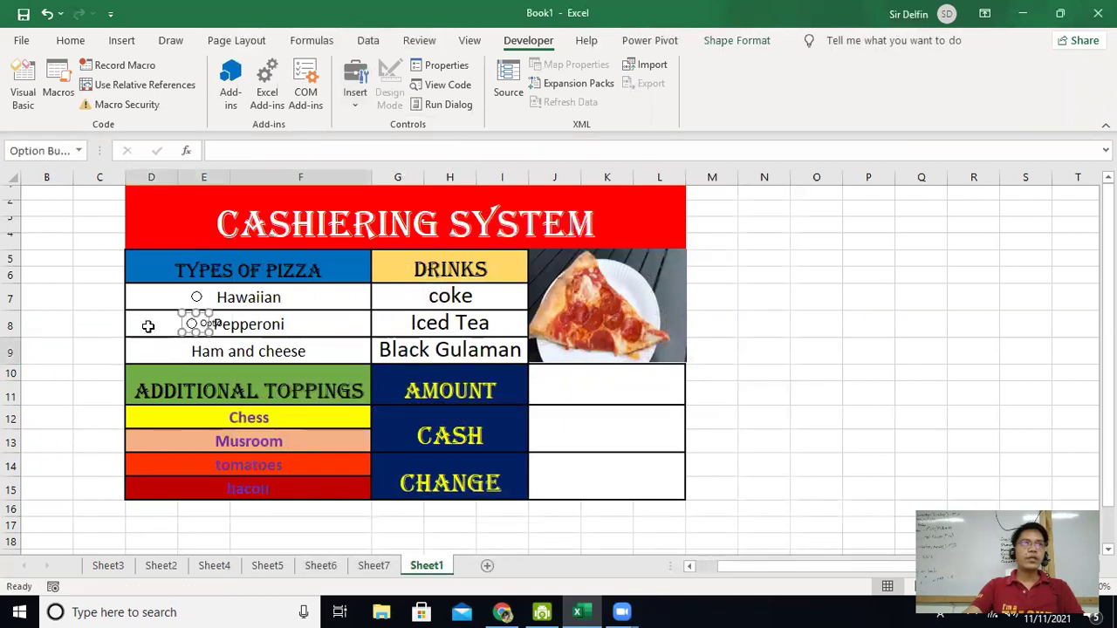
click(148, 325)
right_click(193, 314)
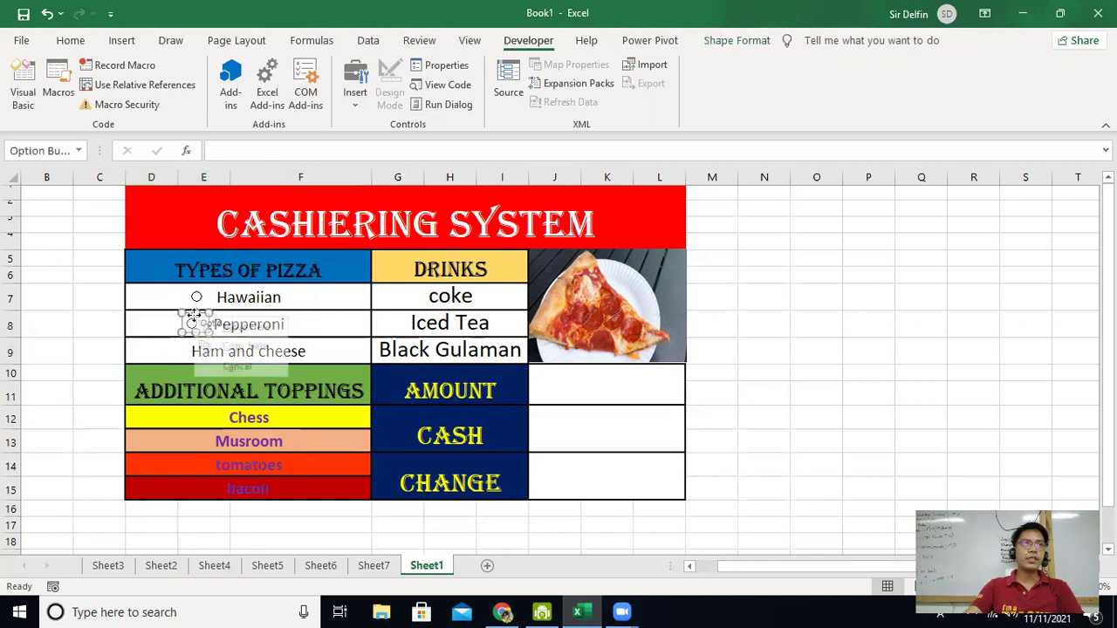
key(Escape)
drag(187, 316, 146, 308)
Step: Delete the Pepperoni button's label and shrink it to just its circle
click(172, 323)
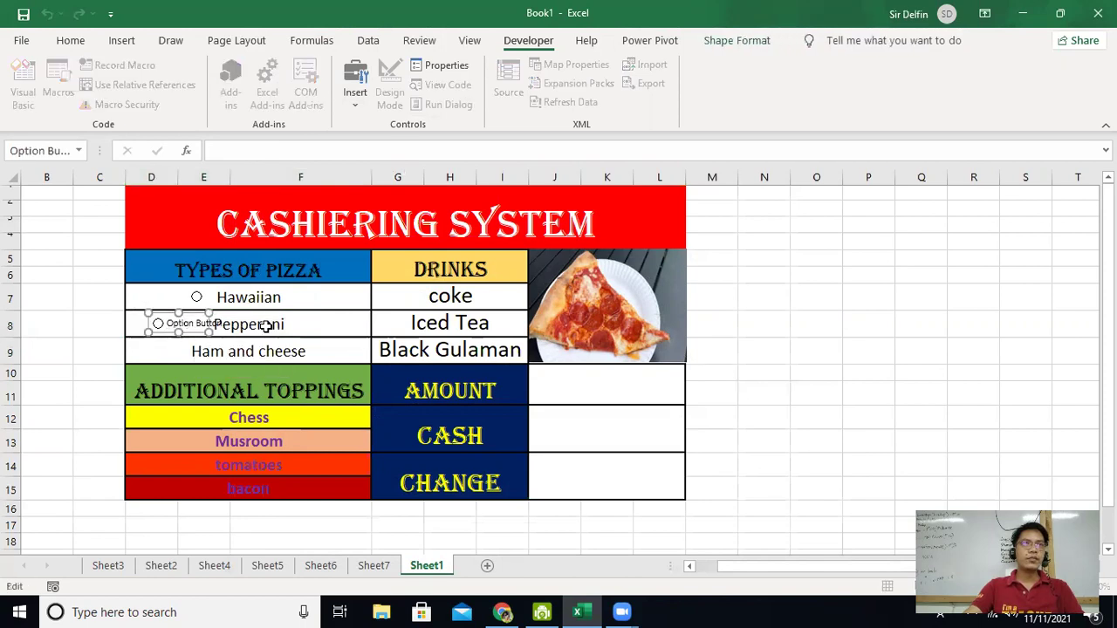
key(End)
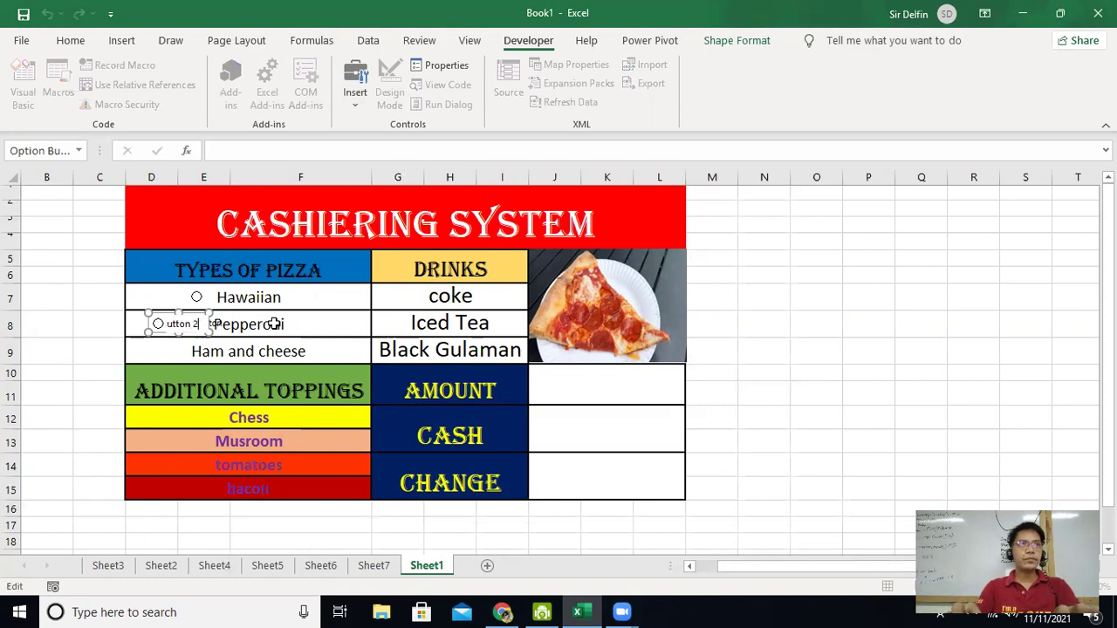
key(BackSpace)
key(BackSpace)
key(BackSpace)
key(BackSpace)
key(BackSpace)
key(BackSpace)
key(BackSpace)
key(BackSpace)
key(BackSpace)
key(BackSpace)
key(BackSpace)
key(BackSpace)
key(BackSpace)
key(BackSpace)
key(BackSpace)
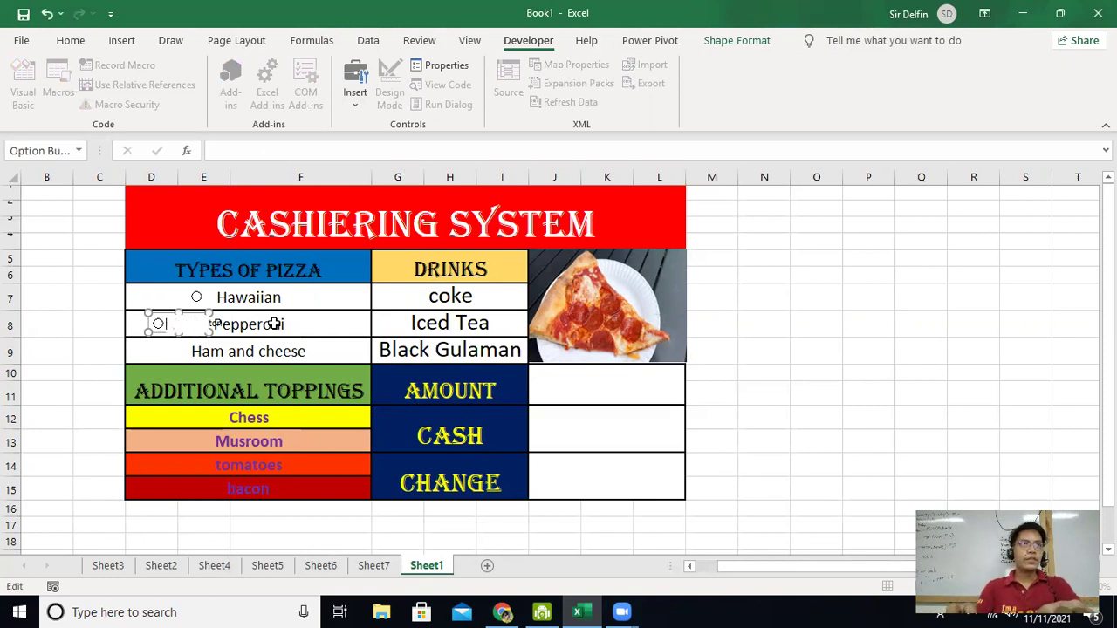
click(324, 378)
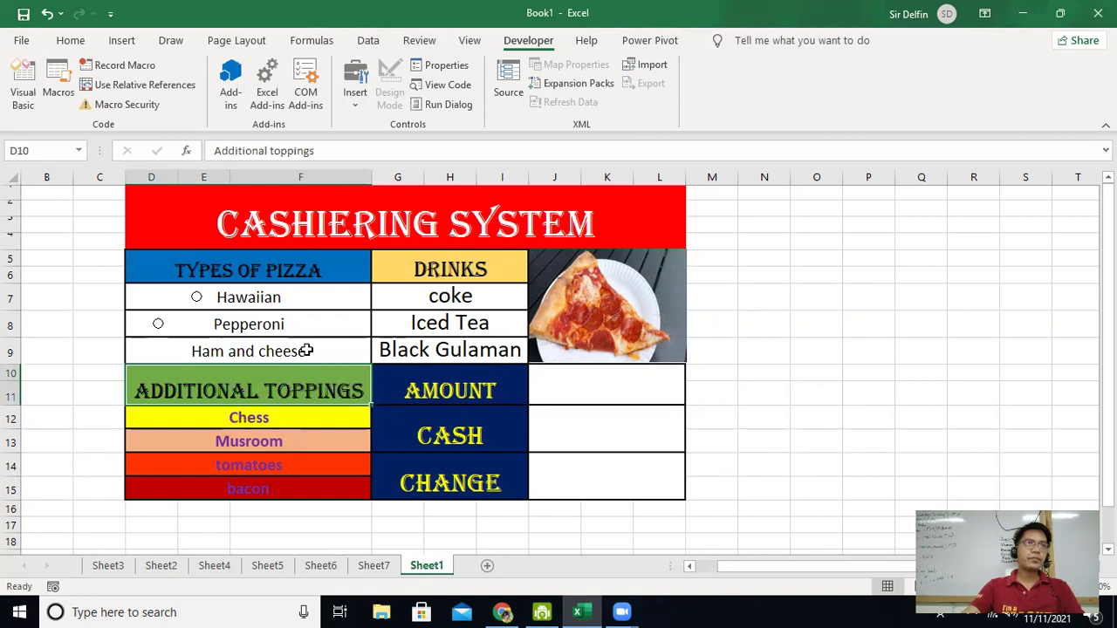
right_click(157, 326)
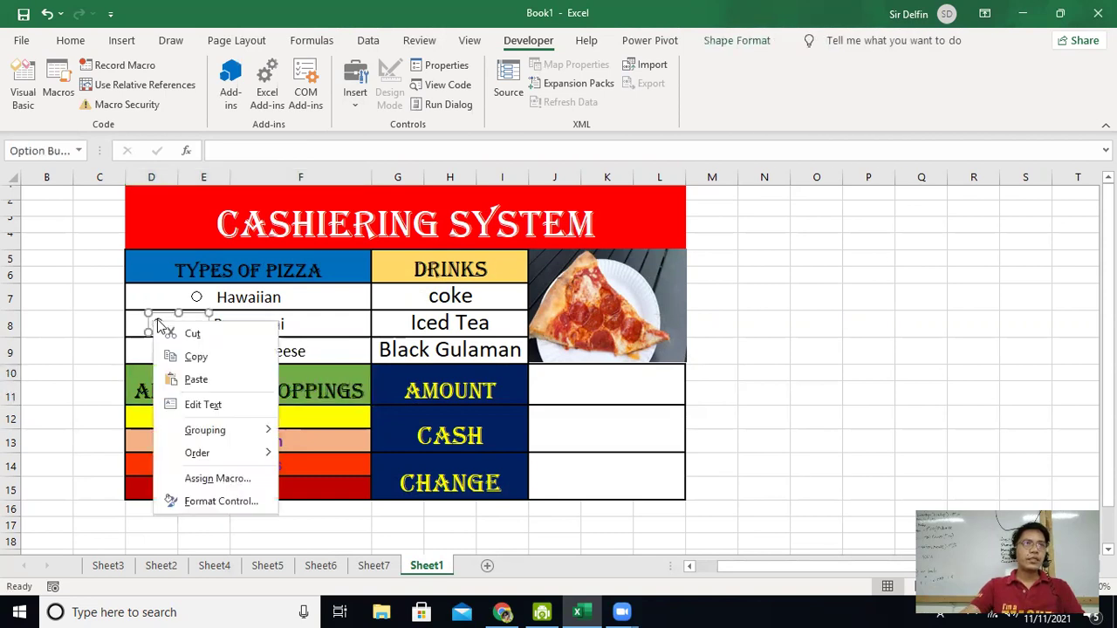
key(Escape)
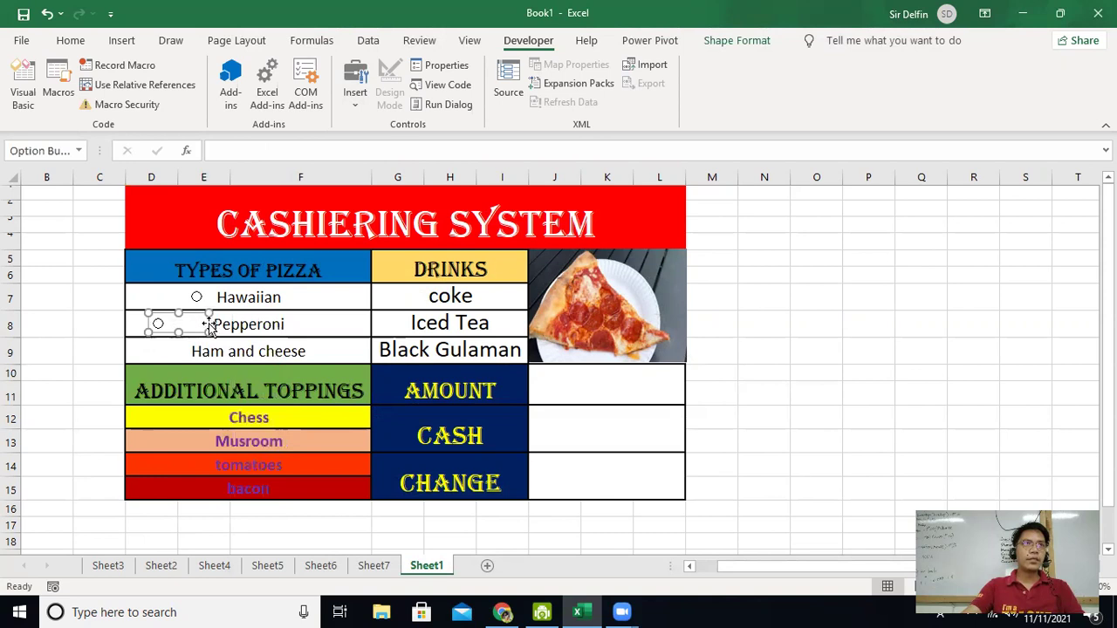
mouse_move(208, 319)
mouse_down()
mouse_move(160, 322)
mouse_move(198, 321)
mouse_up()
click(281, 386)
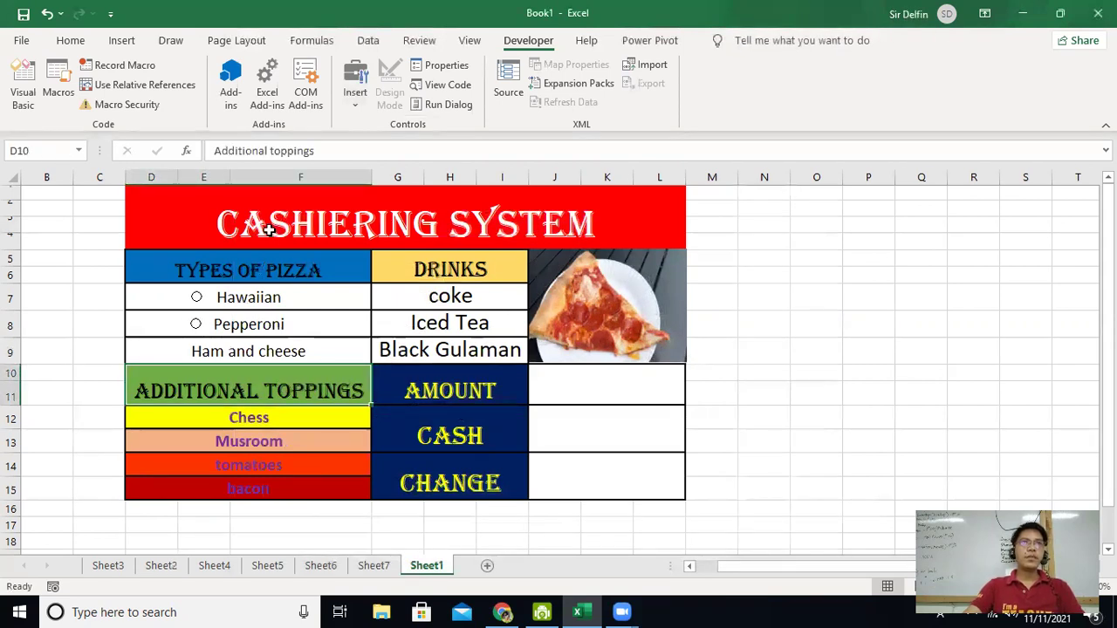
Step: Add a label-free option button beside Ham and cheese in row 9
click(359, 78)
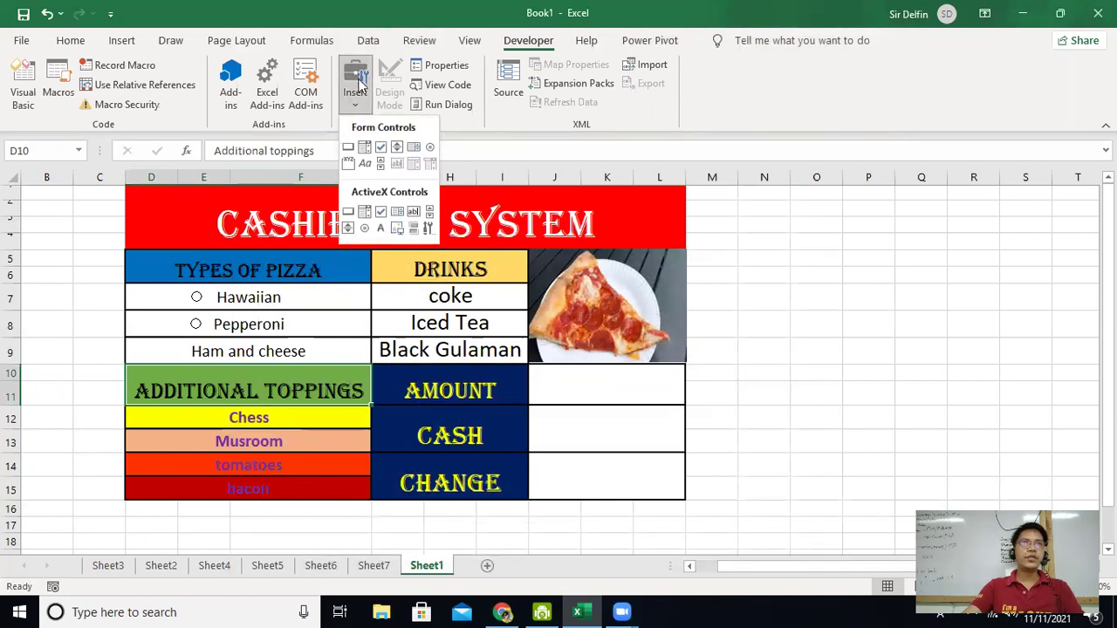
click(431, 148)
mouse_move(164, 346)
mouse_down()
mouse_move(193, 356)
mouse_move(172, 336)
mouse_up()
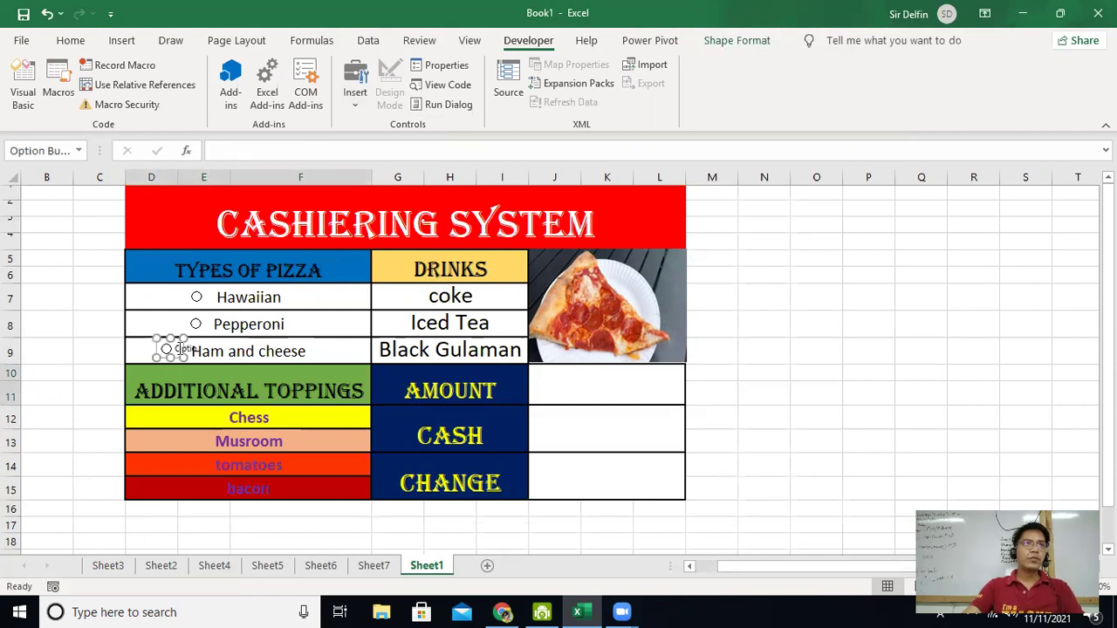
click(181, 349)
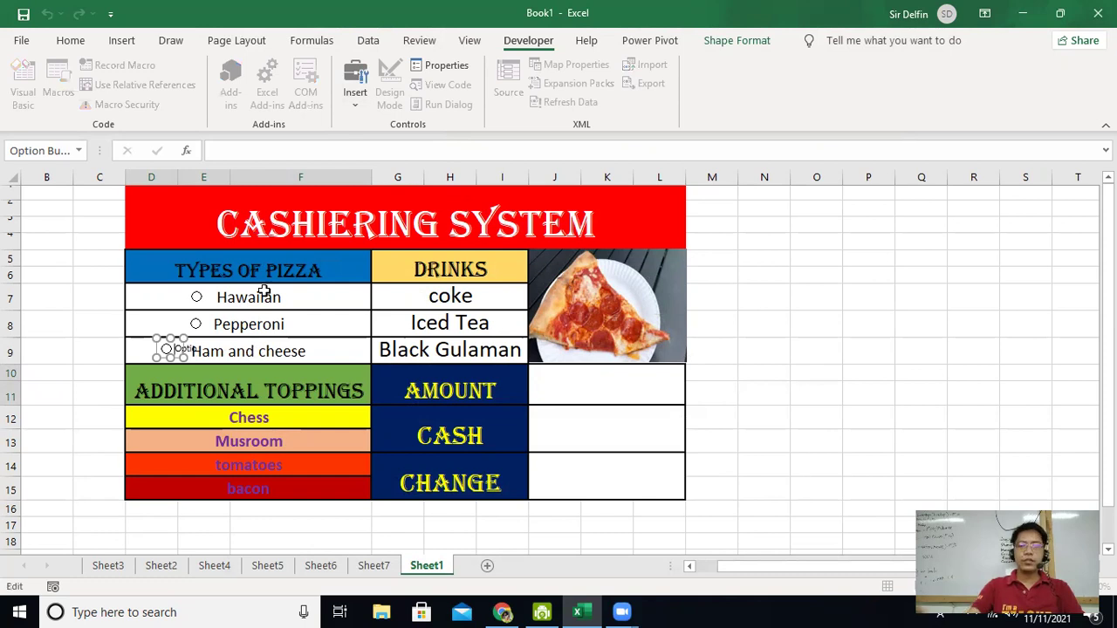
key(BackSpace)
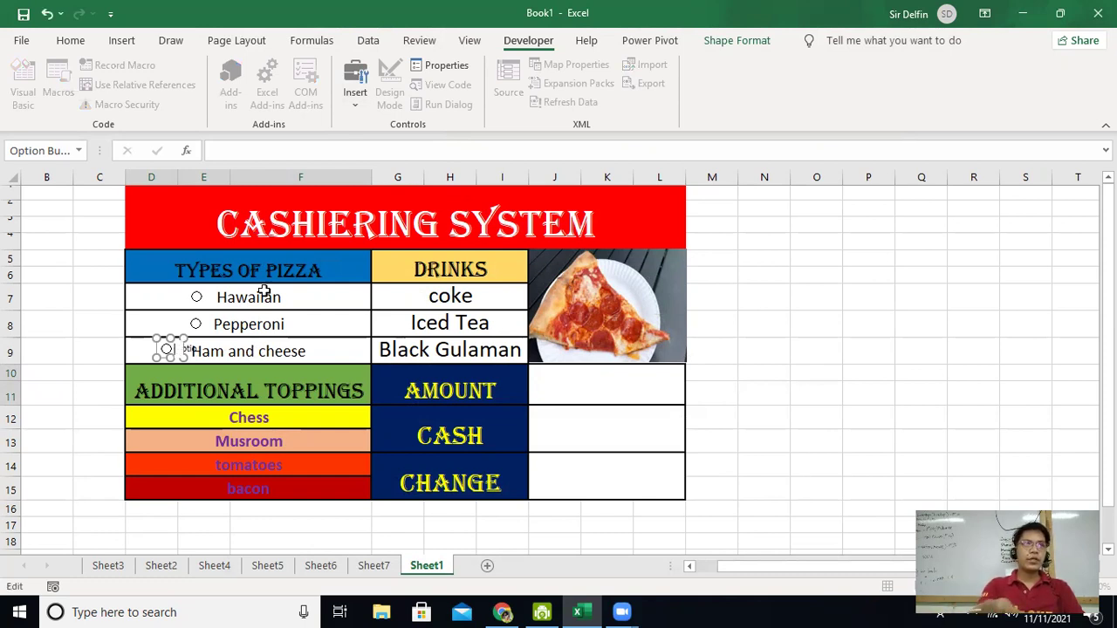
click(327, 295)
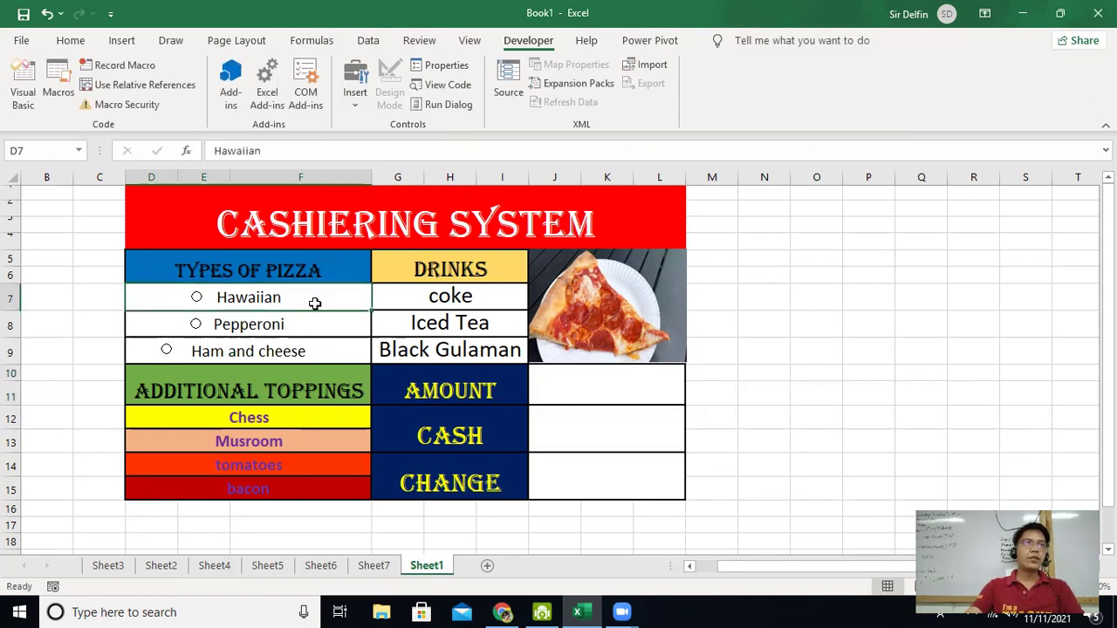
Step: Move the Pepperoni and Hawaiian option buttons left so all three line up
click(196, 324)
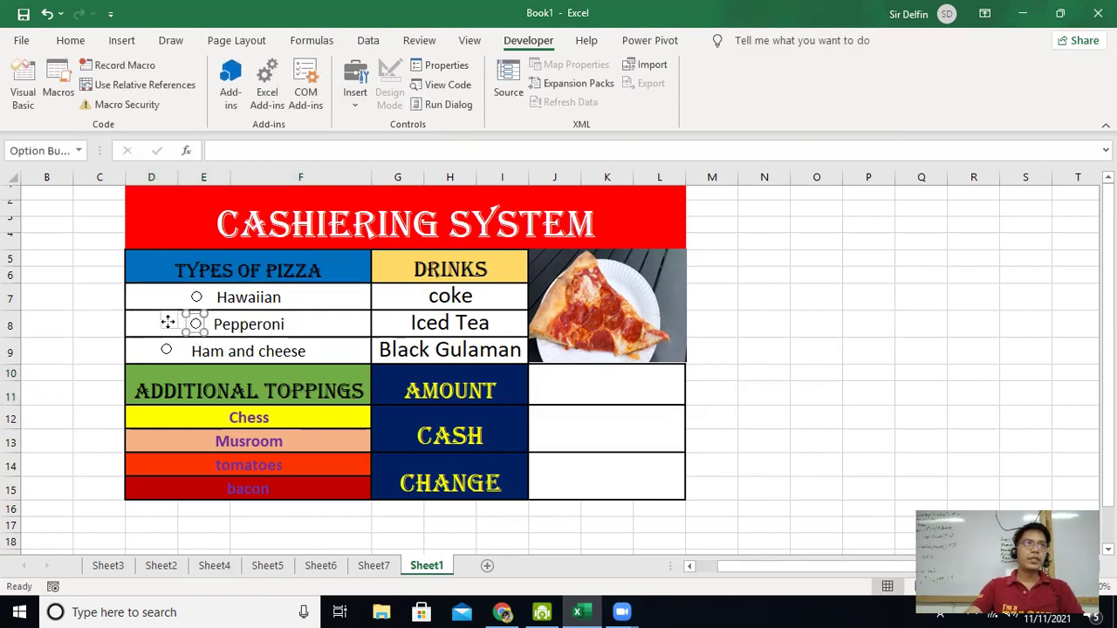
right_click(165, 325)
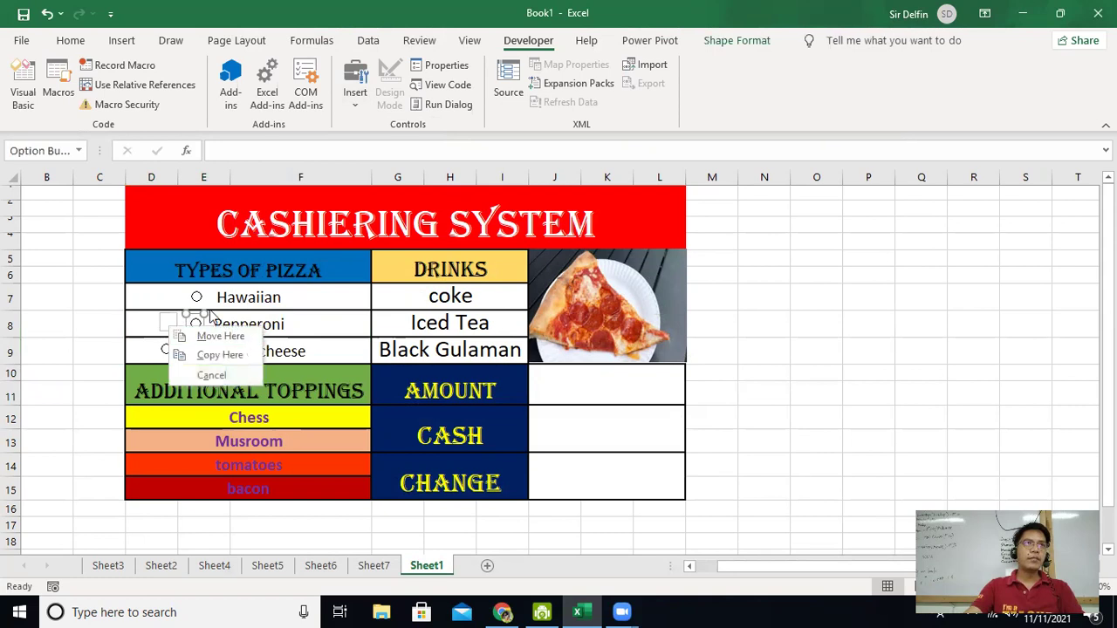
click(151, 330)
right_click(195, 326)
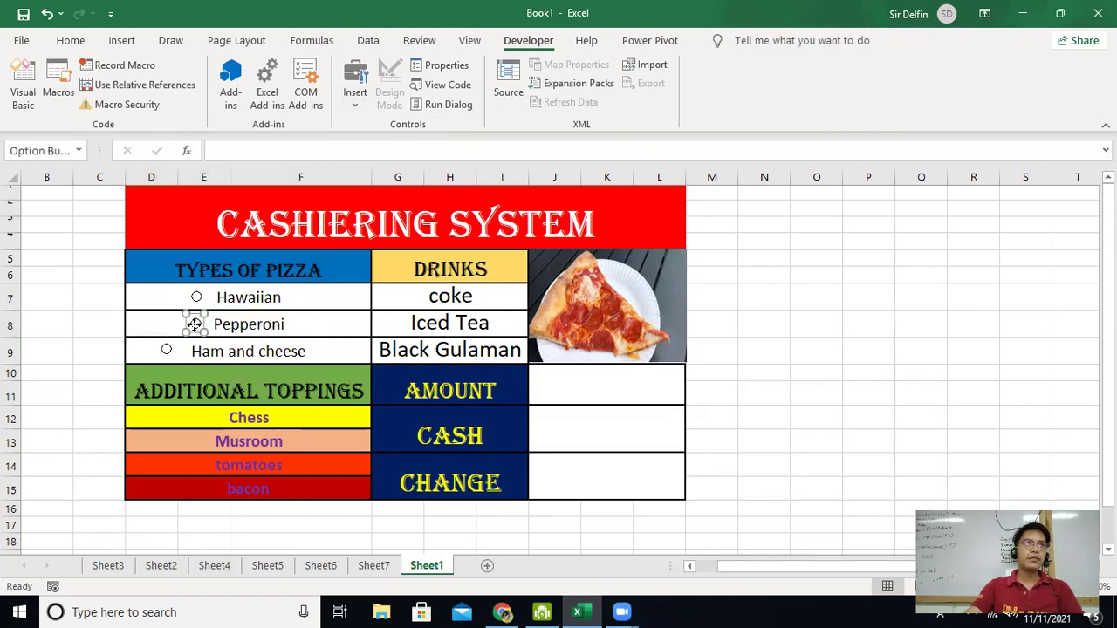
click(200, 318)
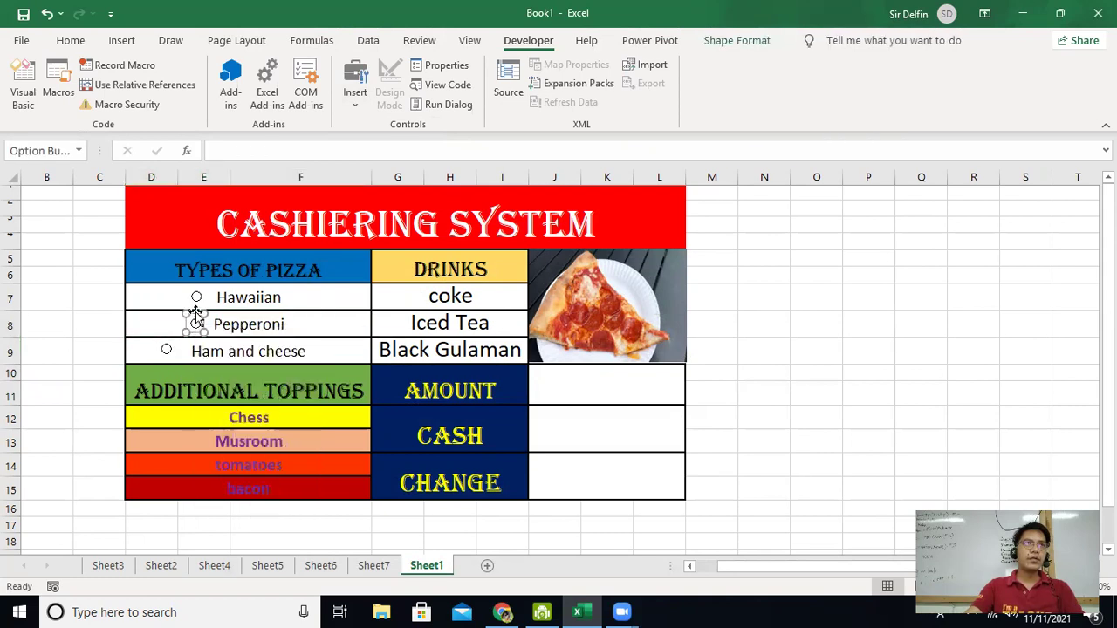
drag(182, 324, 155, 321)
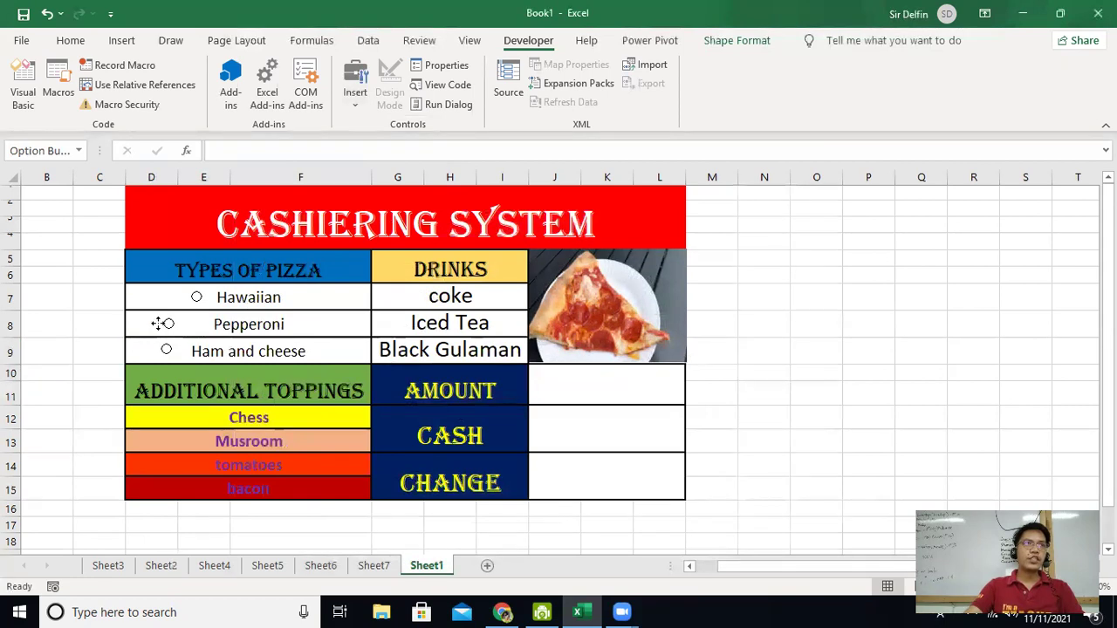
right_click(196, 298)
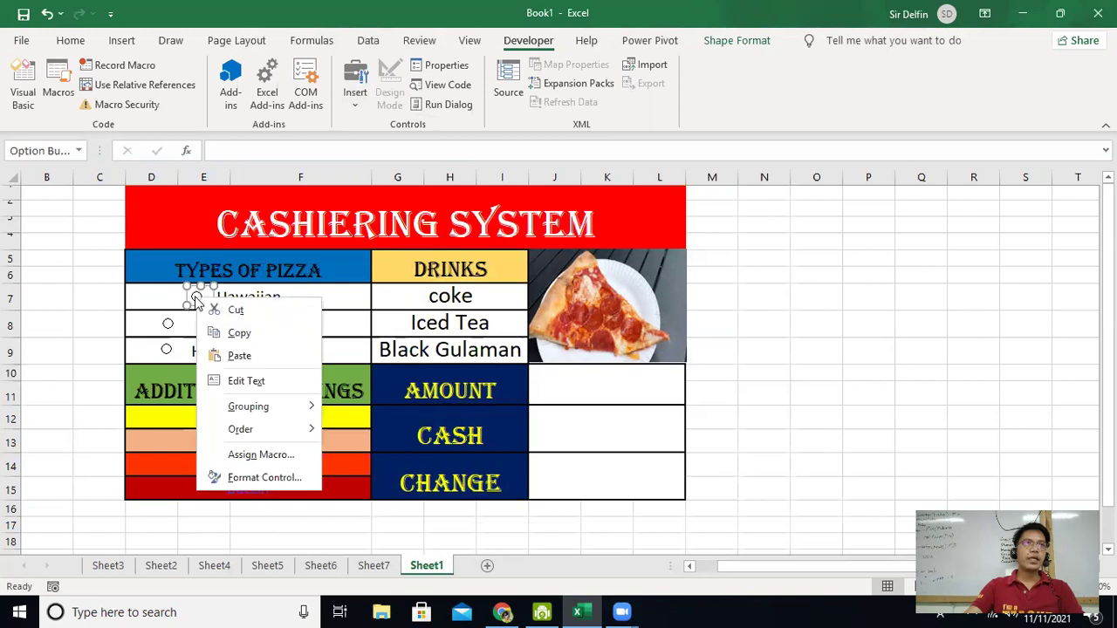
click(194, 300)
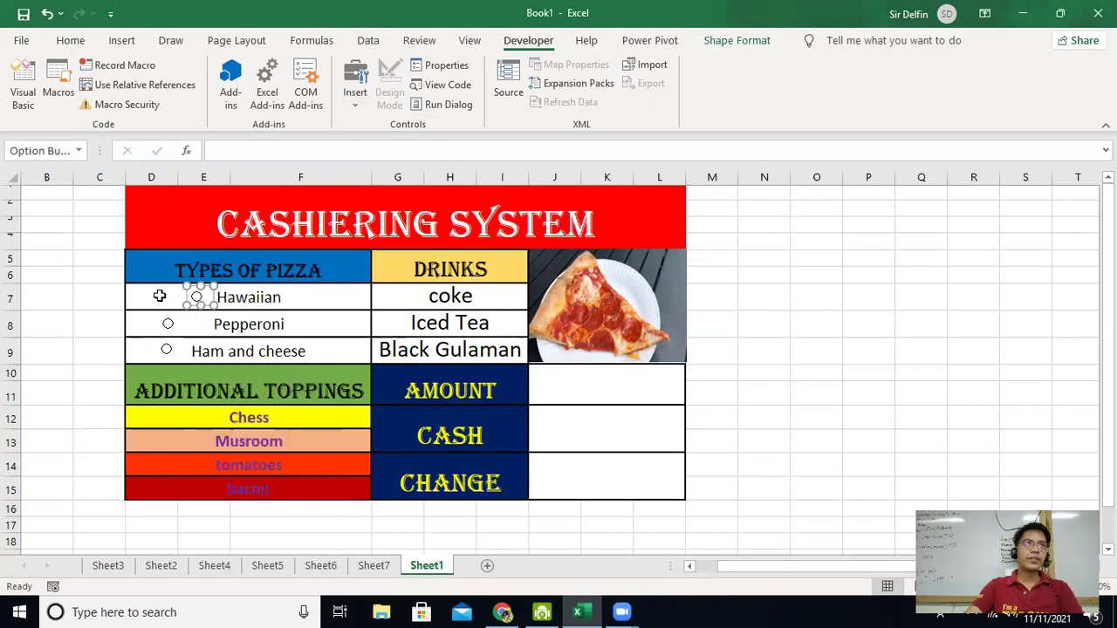
drag(194, 297, 173, 296)
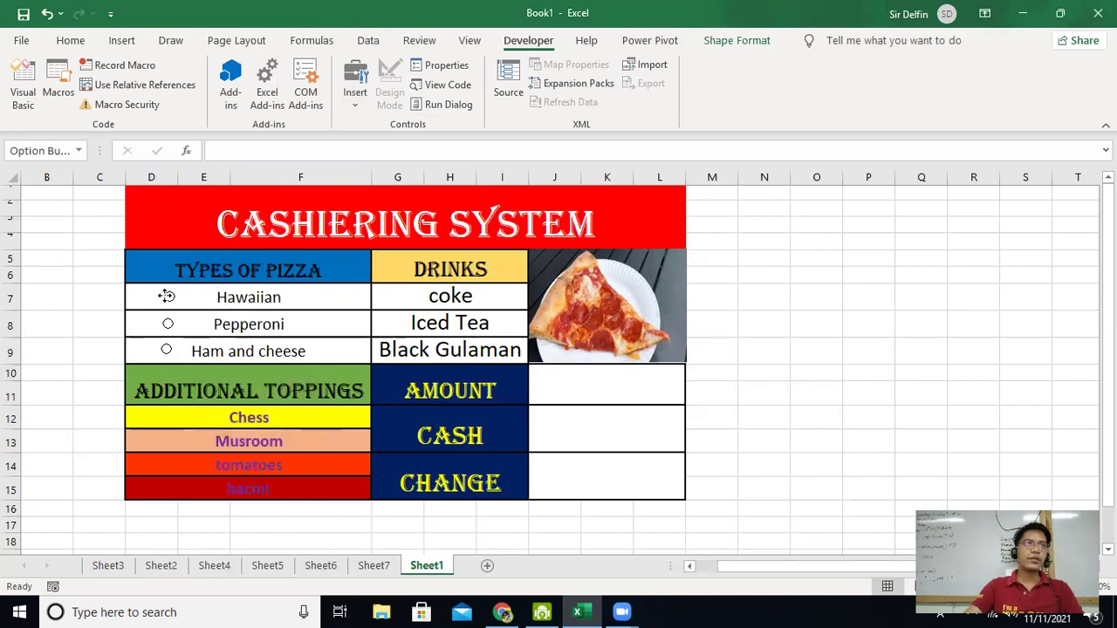
click(241, 369)
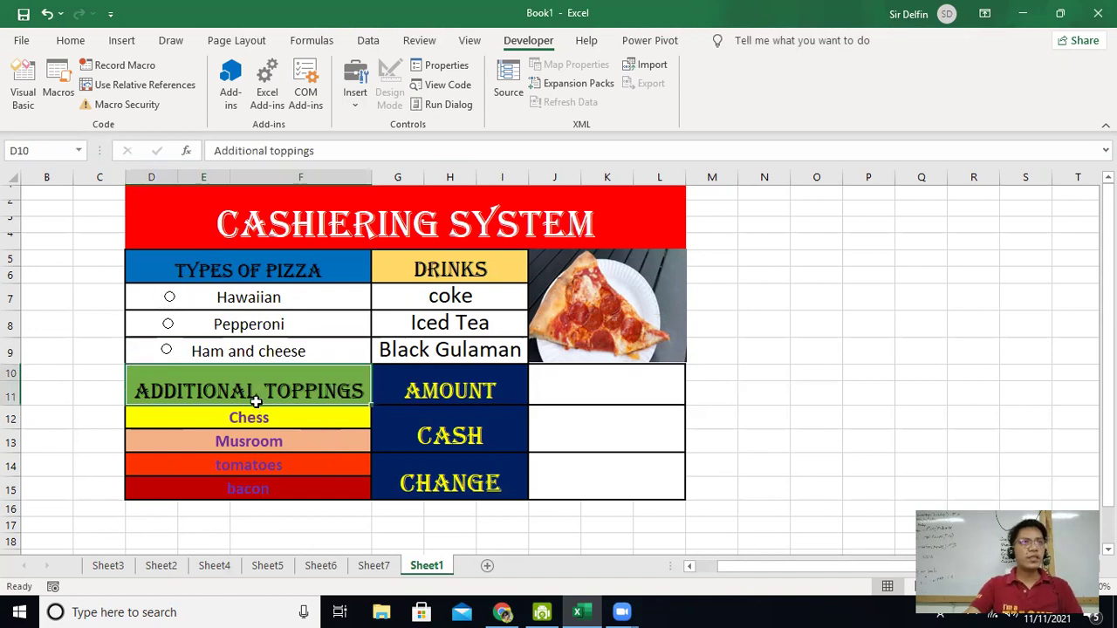
Step: Set the Hawaiian option button to Checked with its cell link at $B$1
right_click(167, 296)
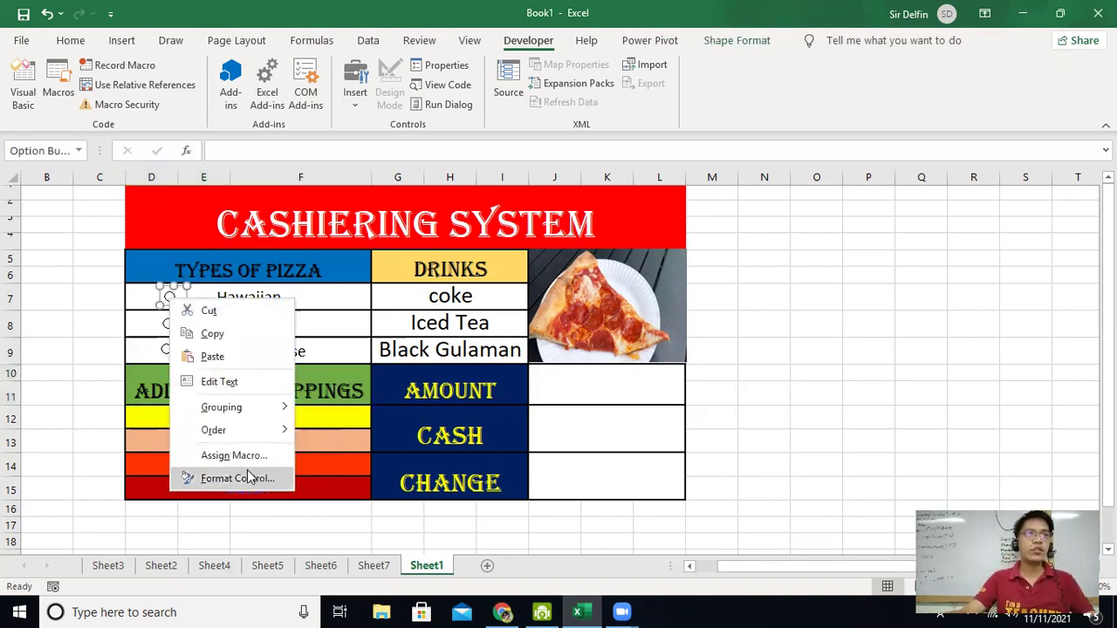
click(247, 477)
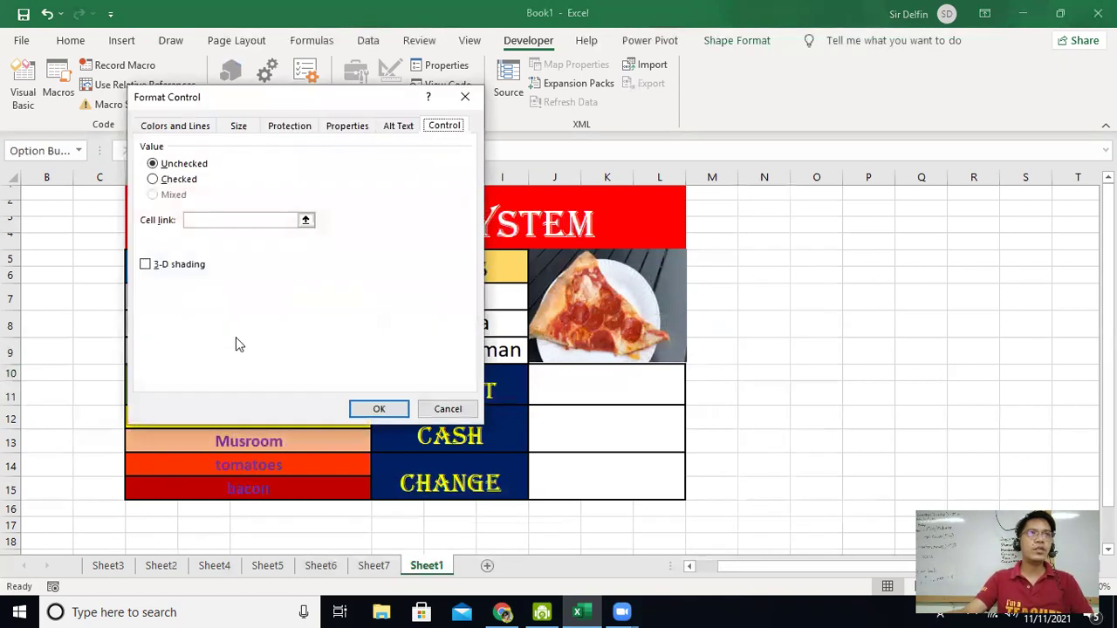
click(155, 179)
click(208, 220)
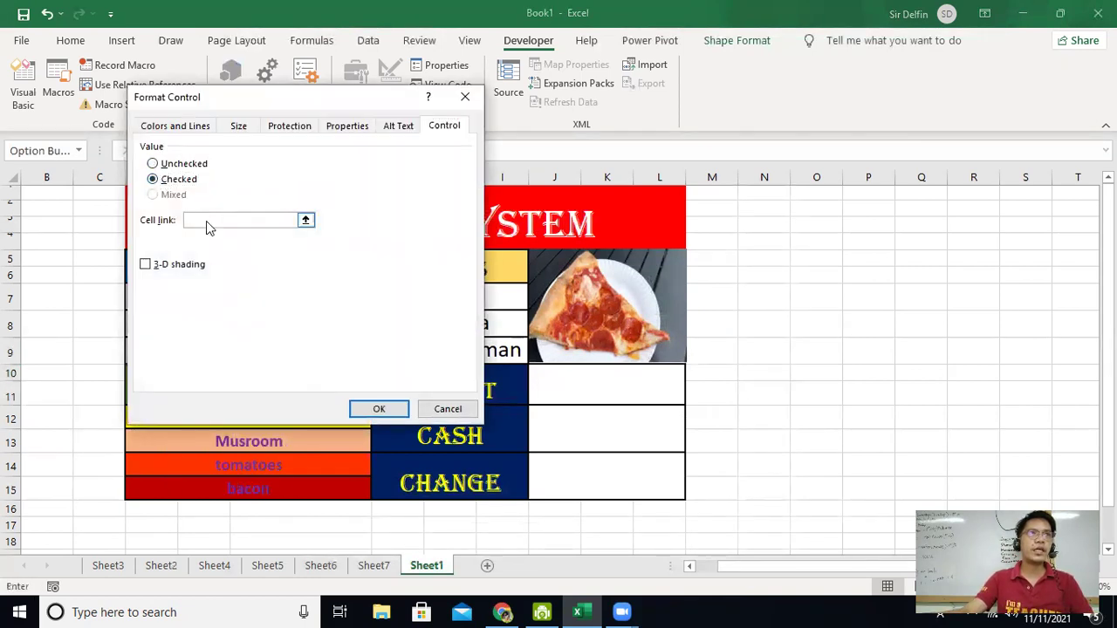
click(46, 191)
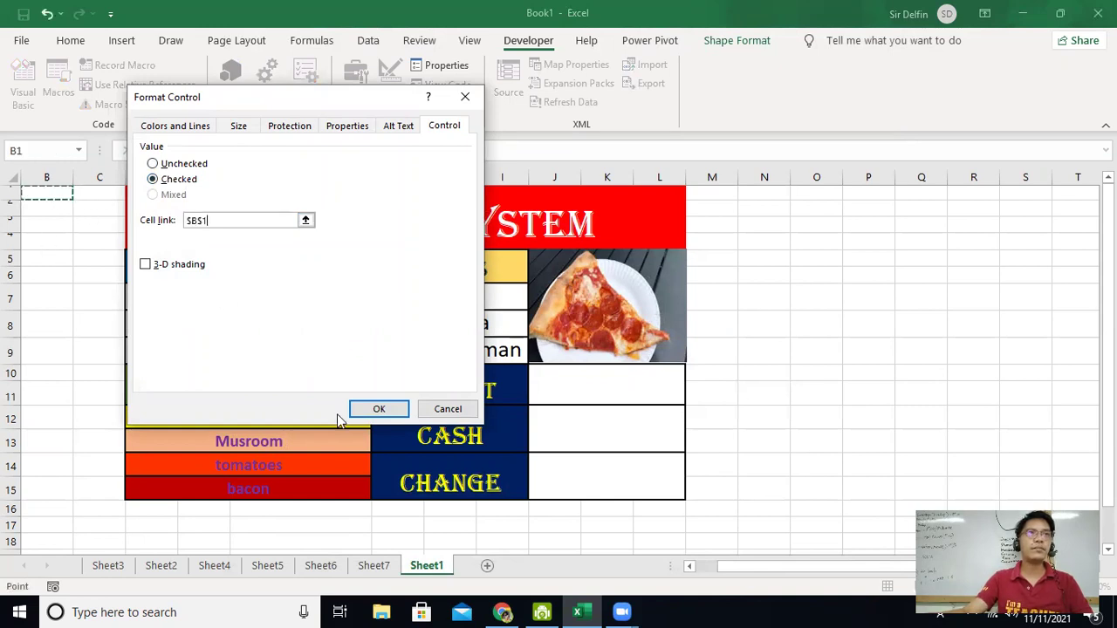
click(379, 411)
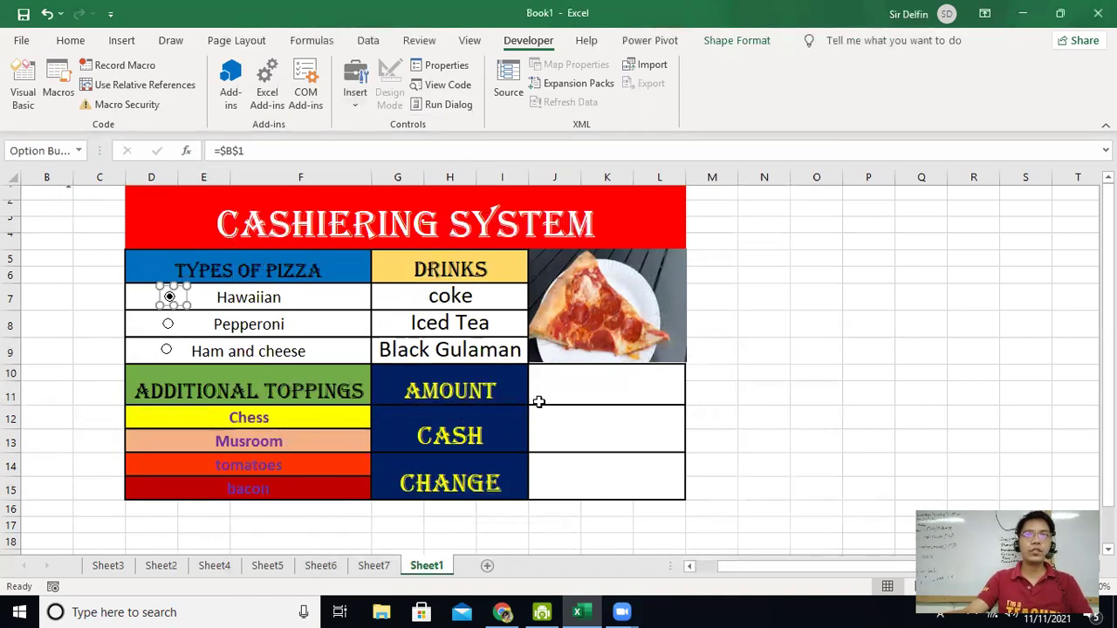
drag(756, 566, 701, 571)
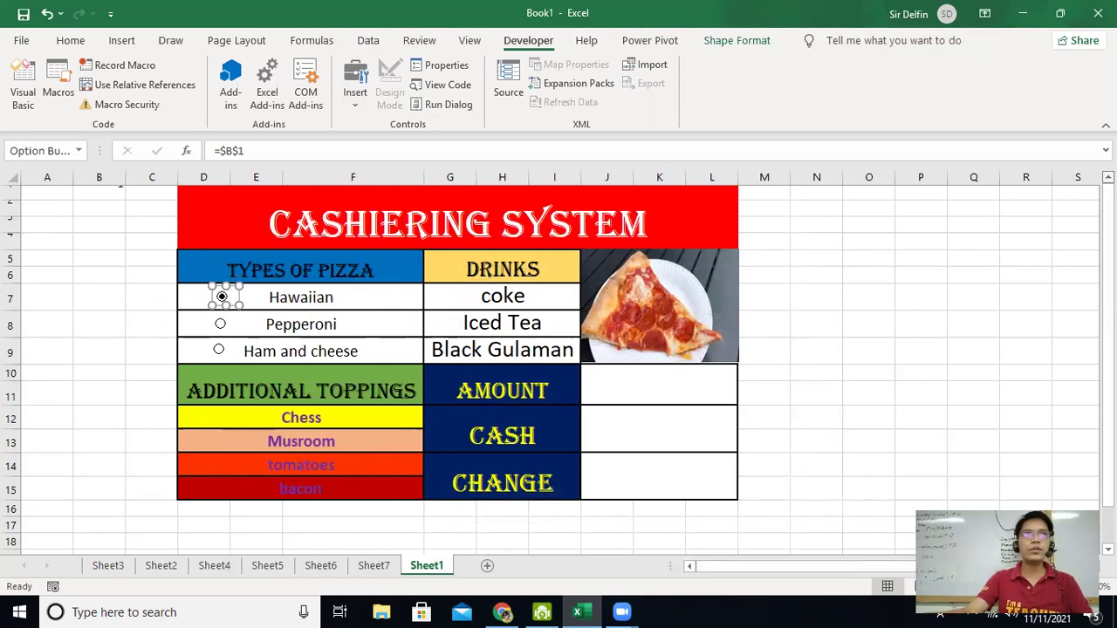
Step: Unhide row 1 by dragging its header boundary down so cell B1 shows
click(13, 191)
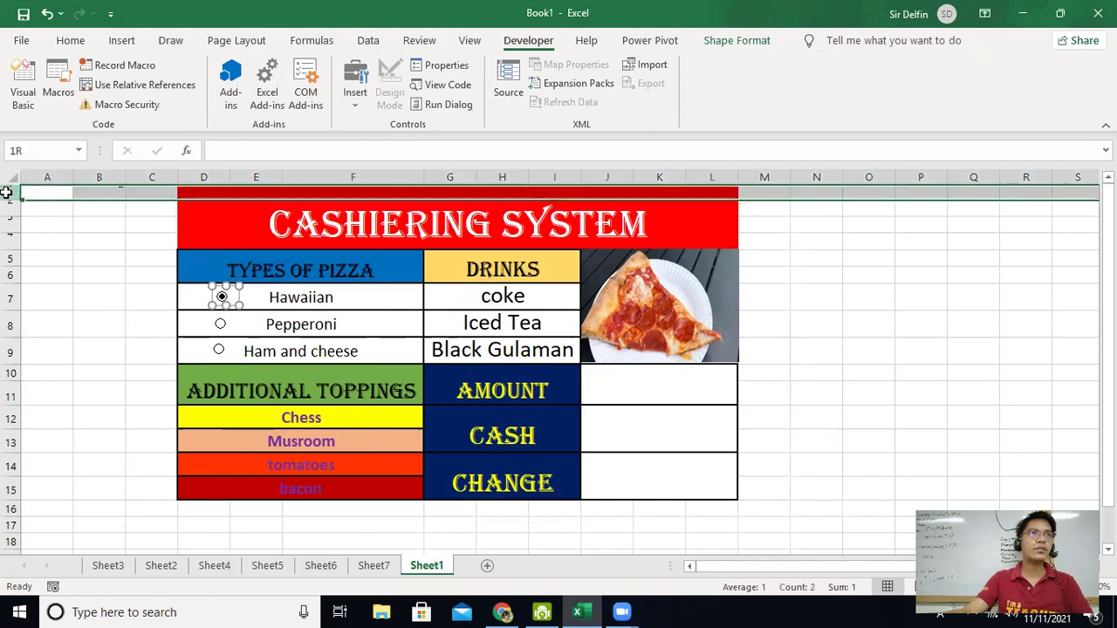
right_click(12, 193)
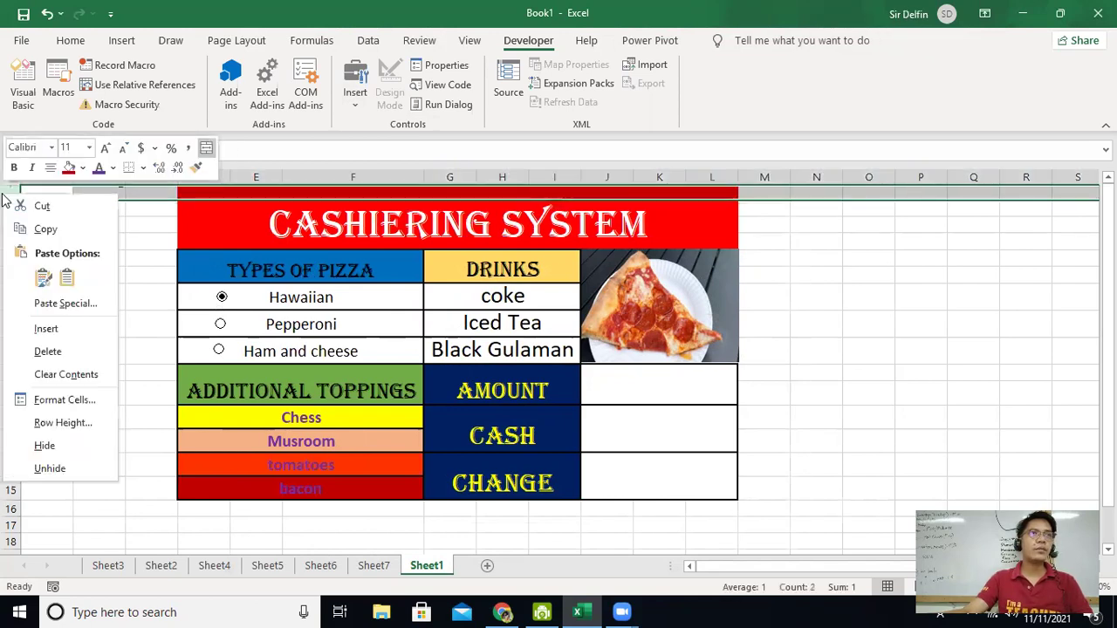
click(153, 259)
drag(13, 198, 12, 218)
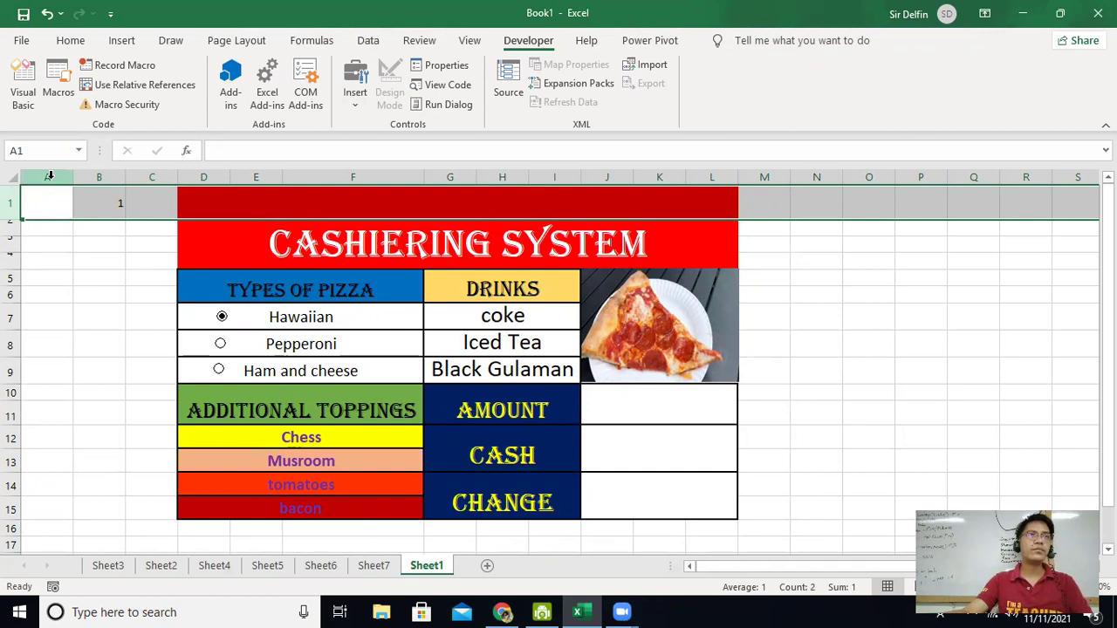
Step: Confirm in Format Control that the Pepperoni option button is linked to B1
ctrl+click(221, 346)
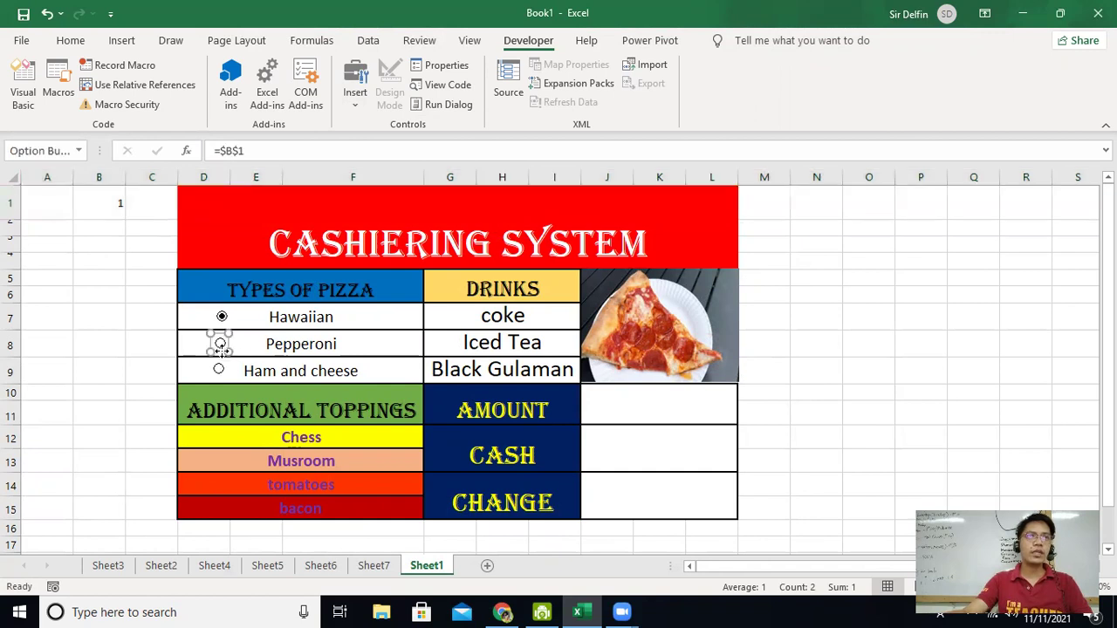
right_click(221, 347)
click(289, 527)
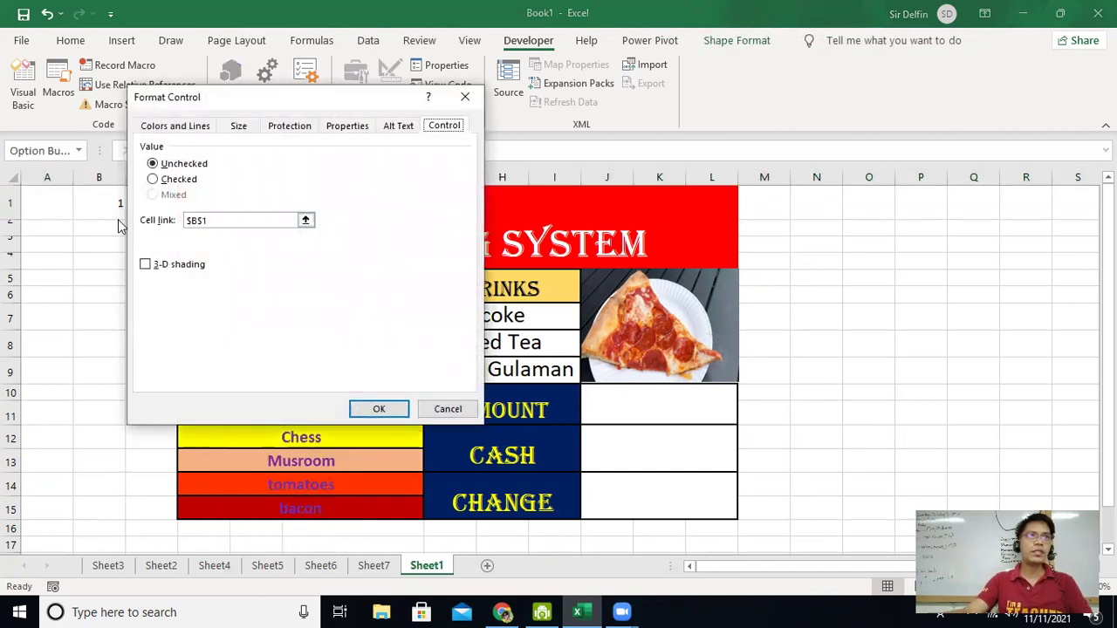
click(379, 409)
click(168, 360)
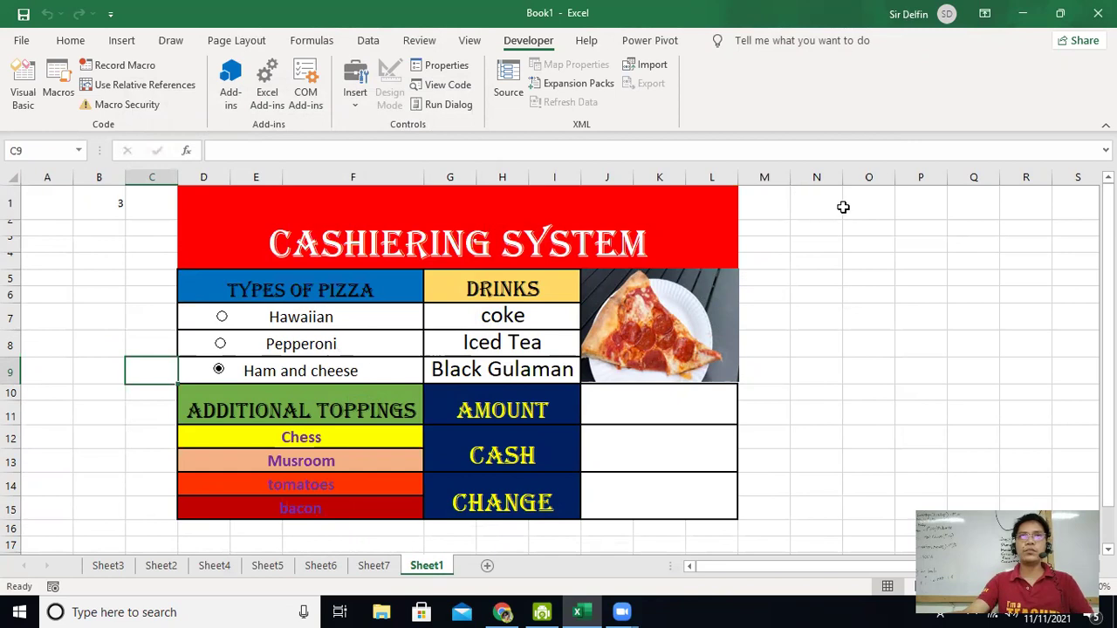
Step: Enter the AMOUNT label in cell O1
click(924, 214)
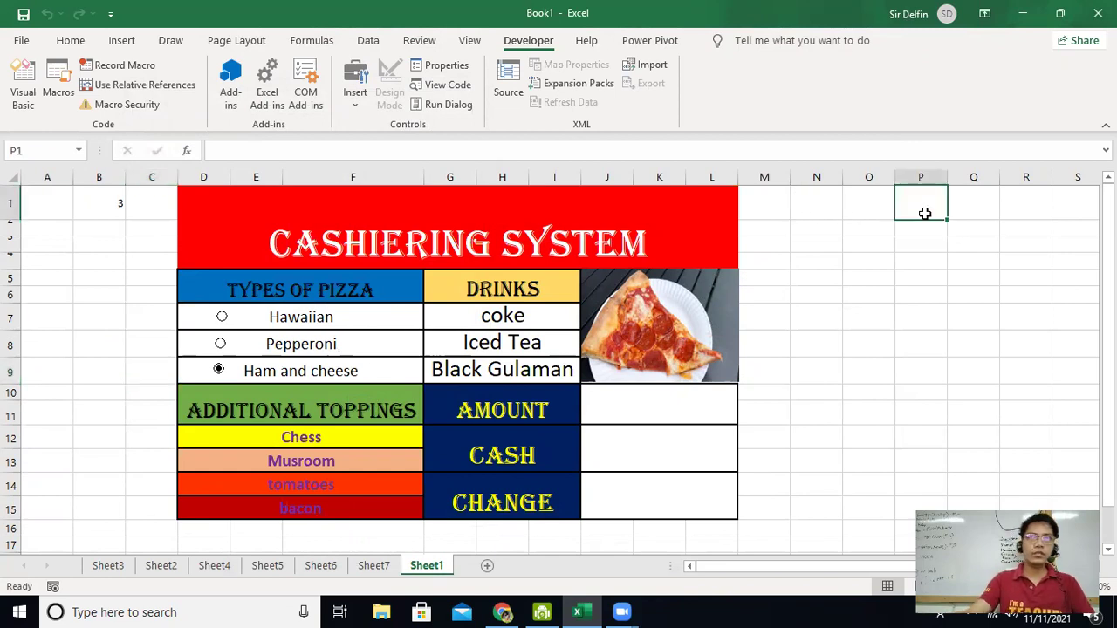
click(865, 210)
text(amo)
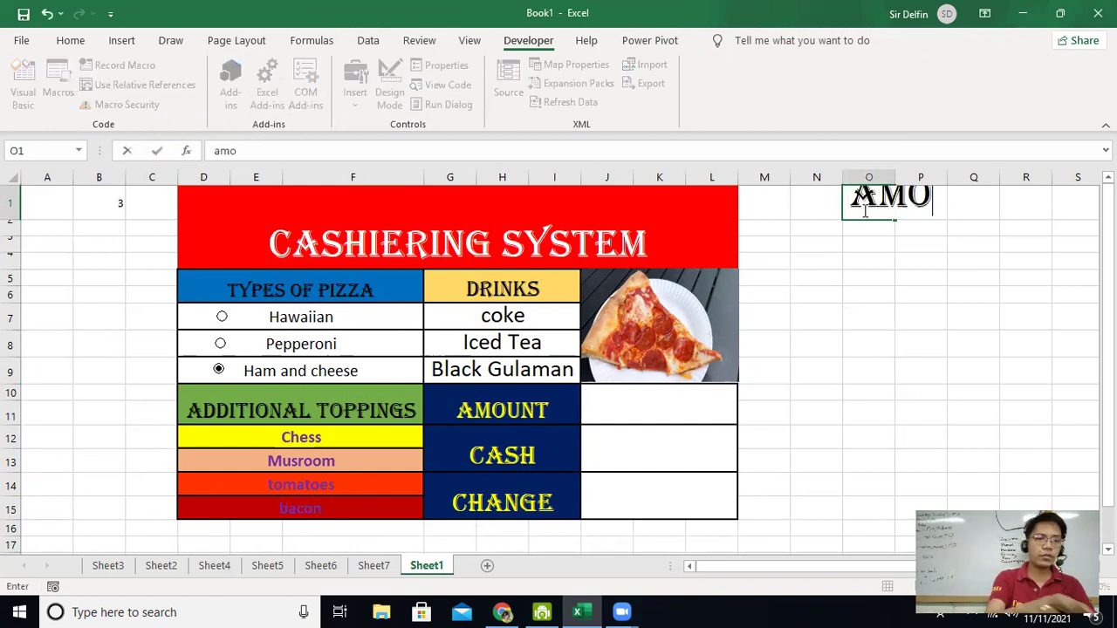
text(unt)
click(866, 340)
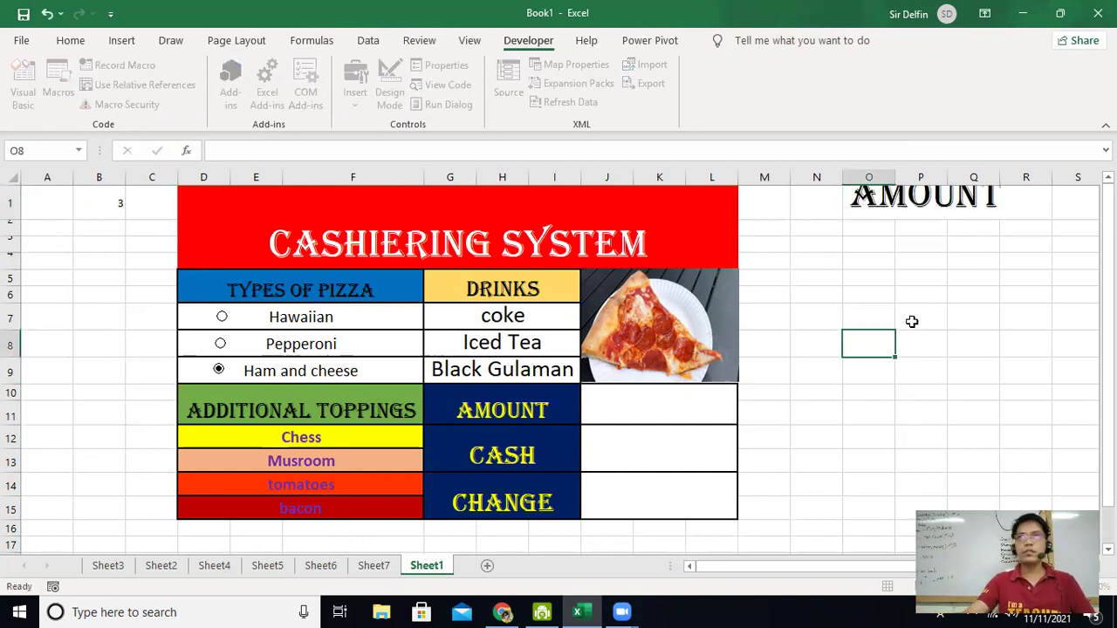
drag(855, 230, 957, 238)
click(872, 199)
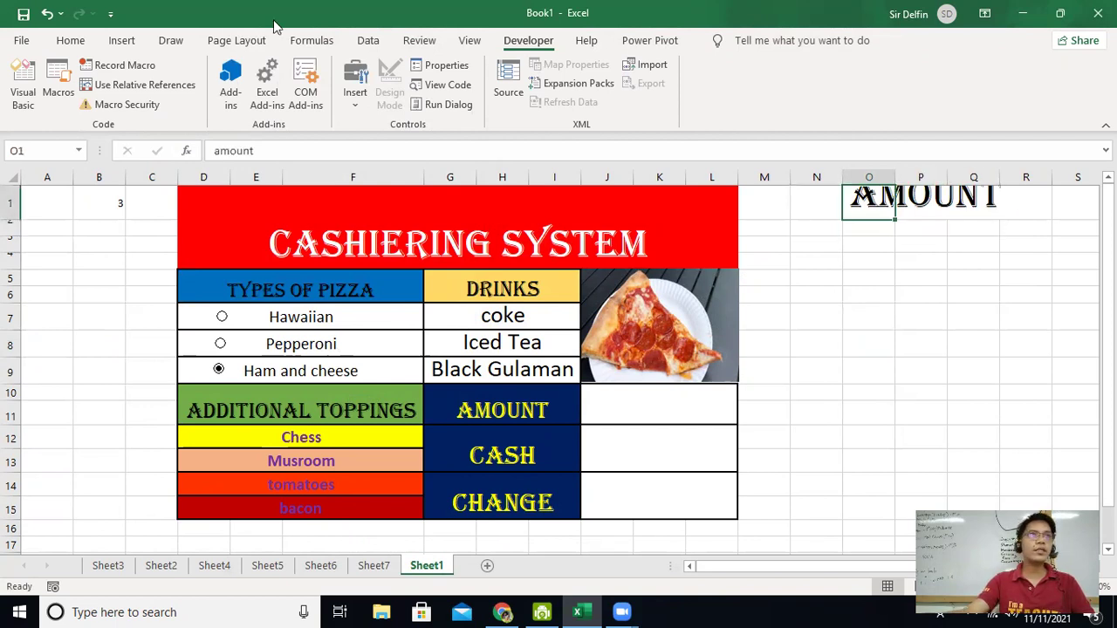
Step: Set the AMOUNT label's font size to 12
click(69, 40)
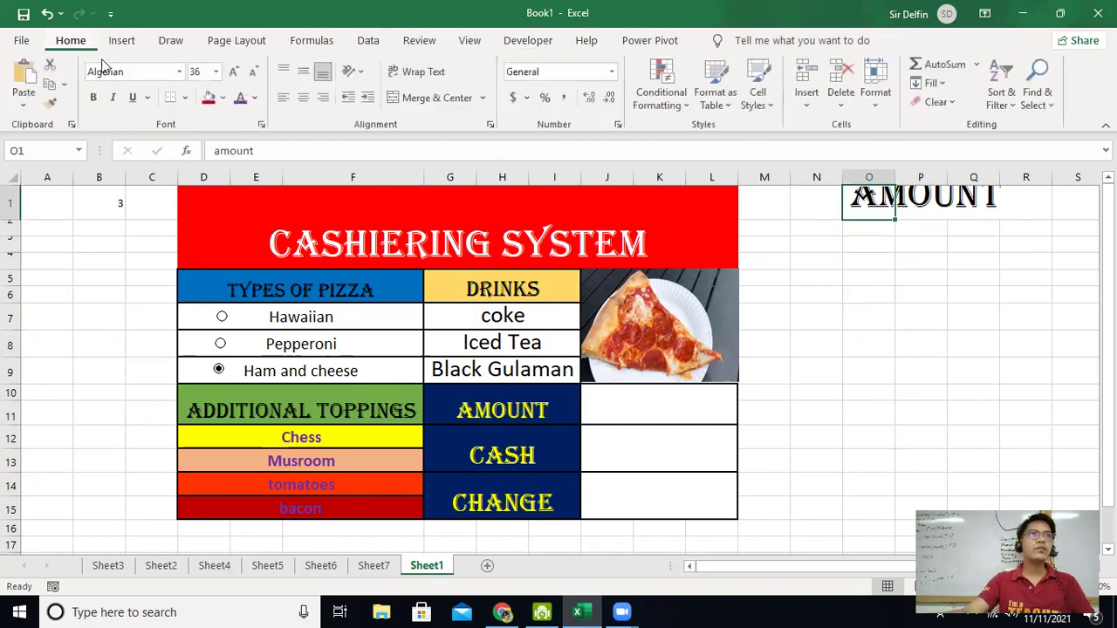
click(216, 72)
click(203, 167)
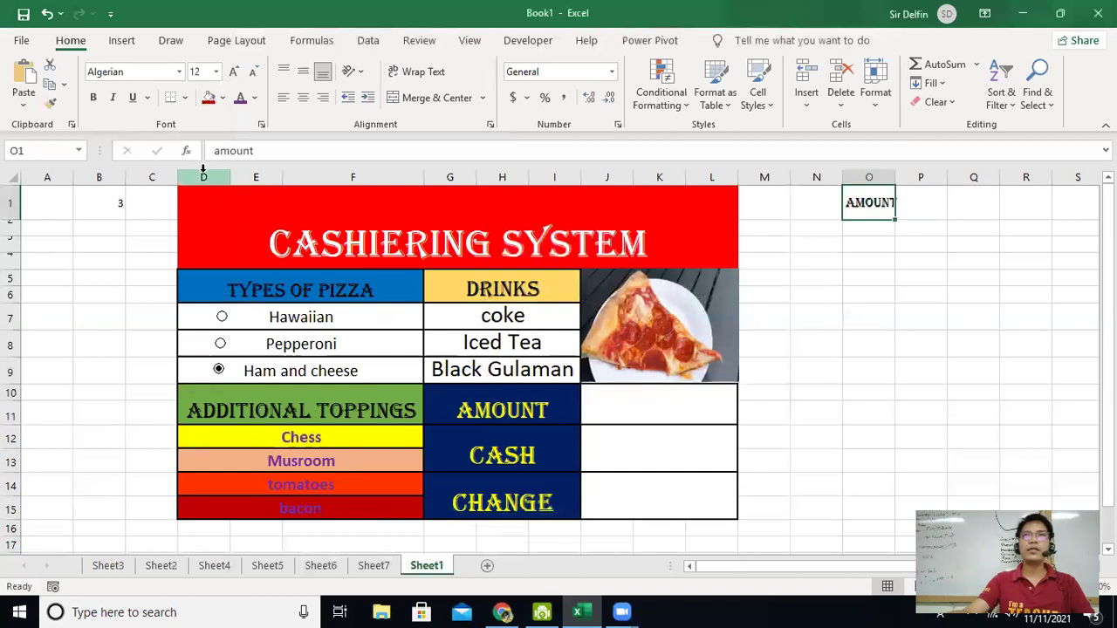
click(961, 261)
click(967, 202)
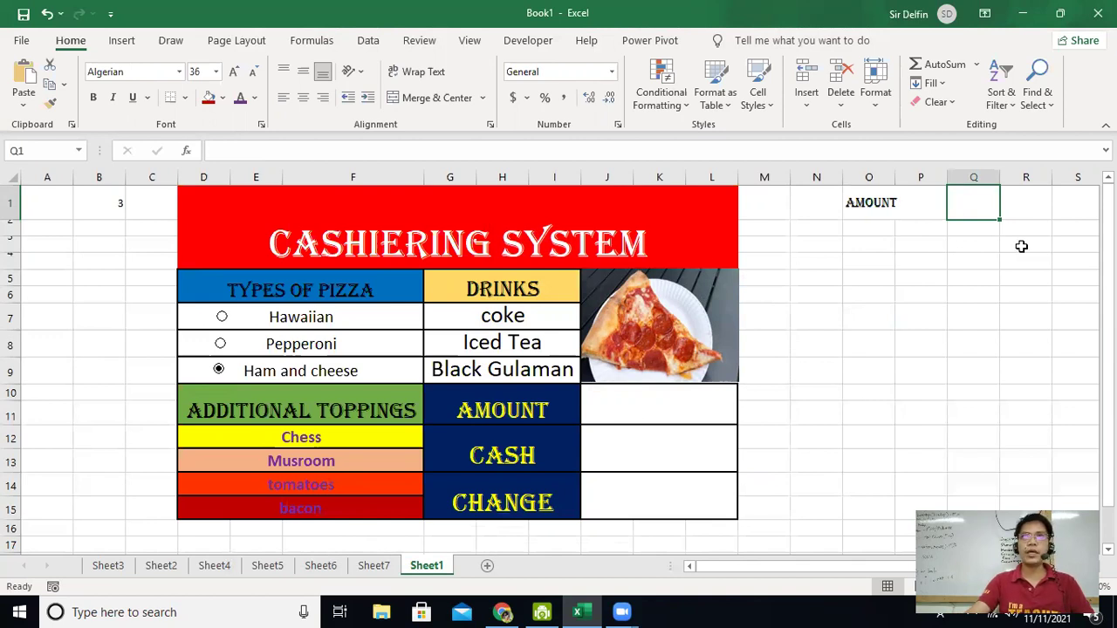
Step: Enter =IF(B1=1,20,IF(B1=2,25,IF(B1=3,15,0))) in Q1
text(=)
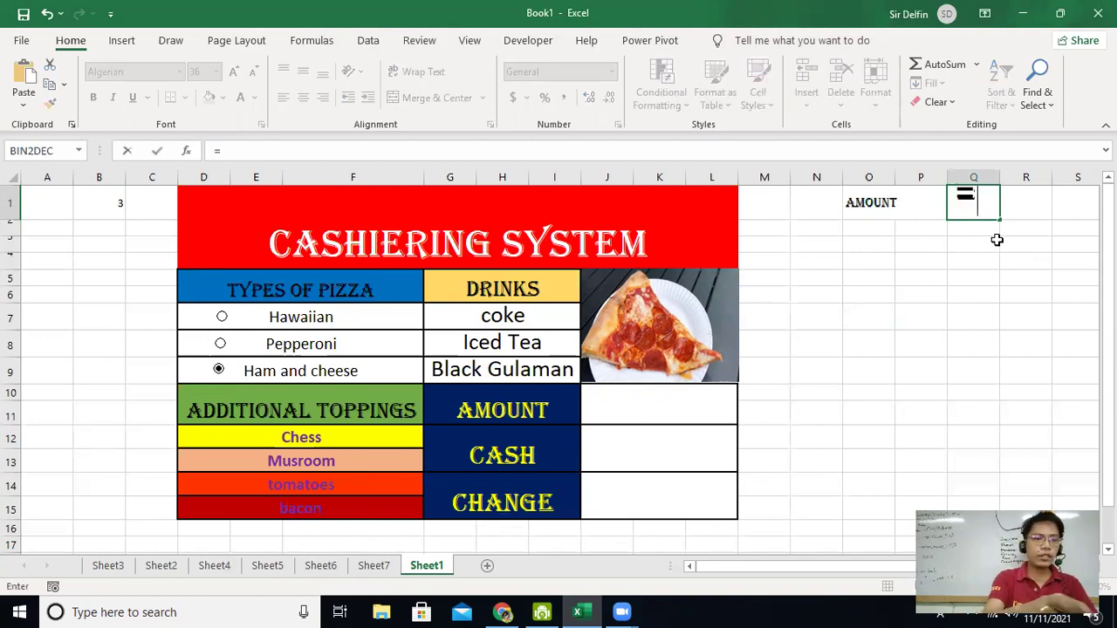
text(if()
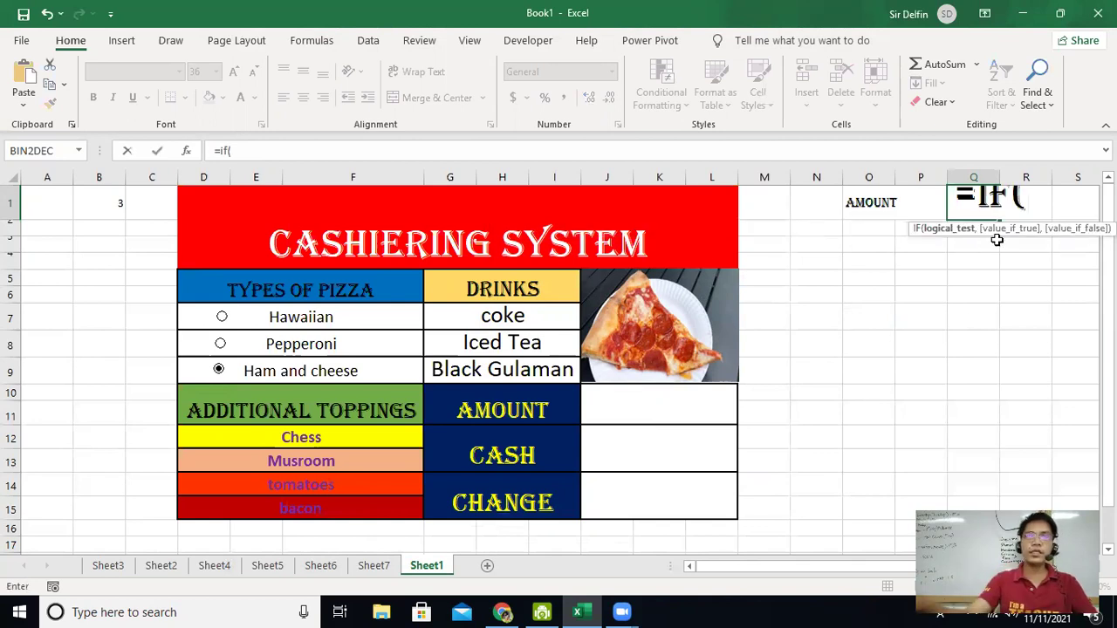
click(99, 202)
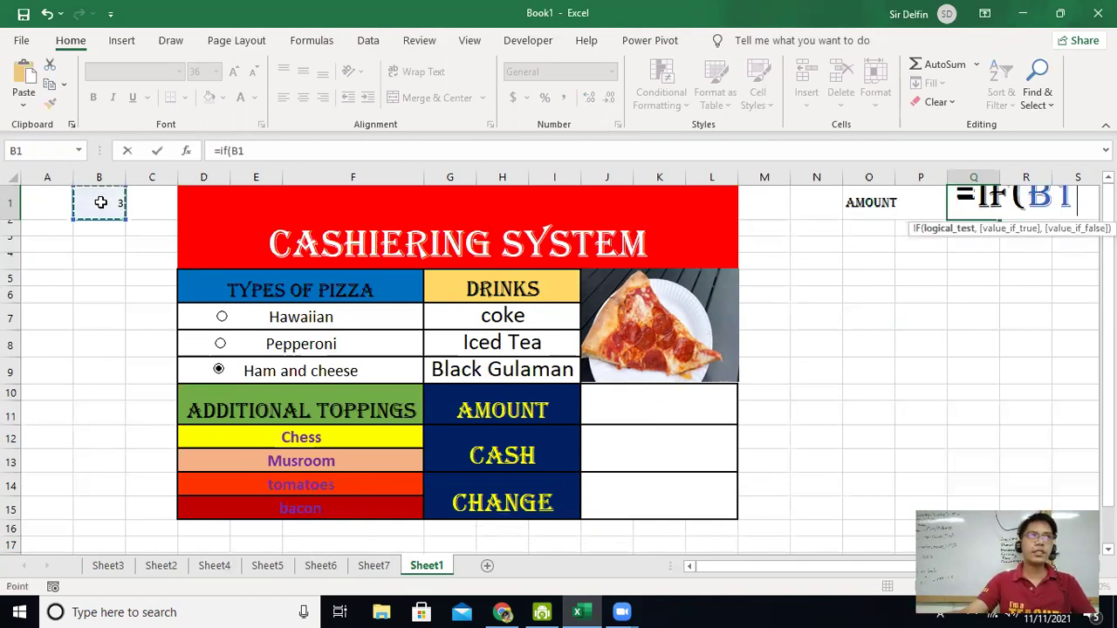
text(=1)
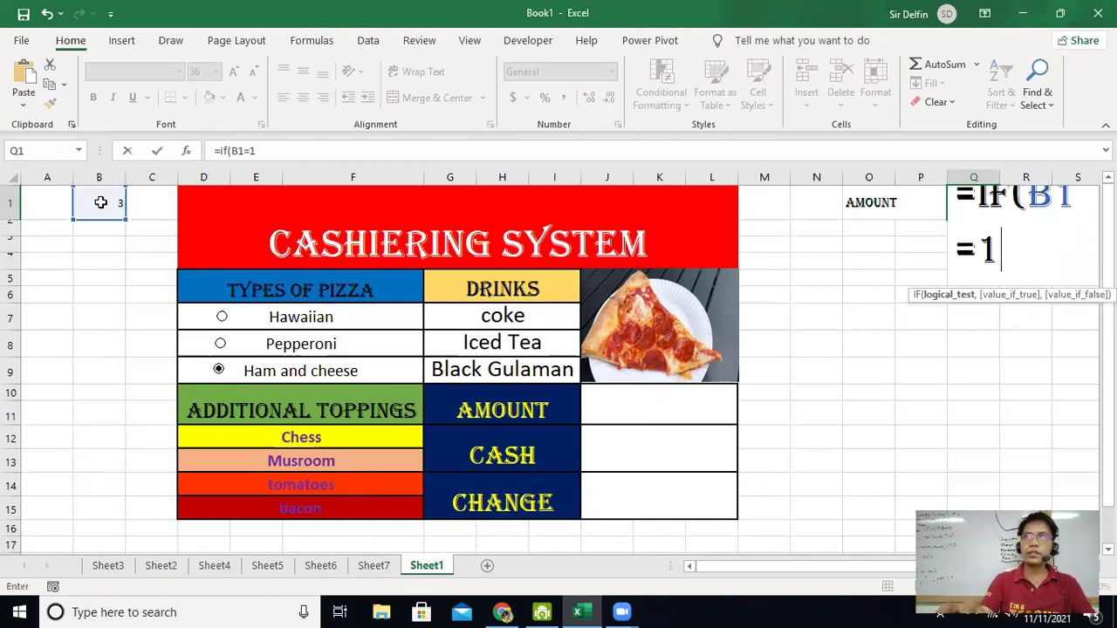
text(,)
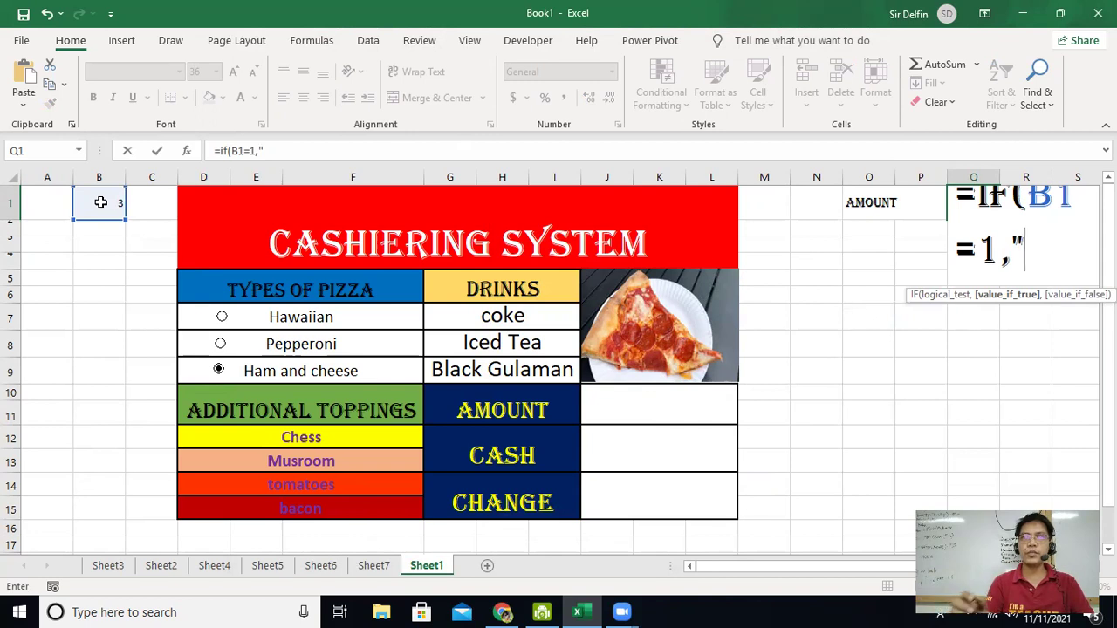
text("20)
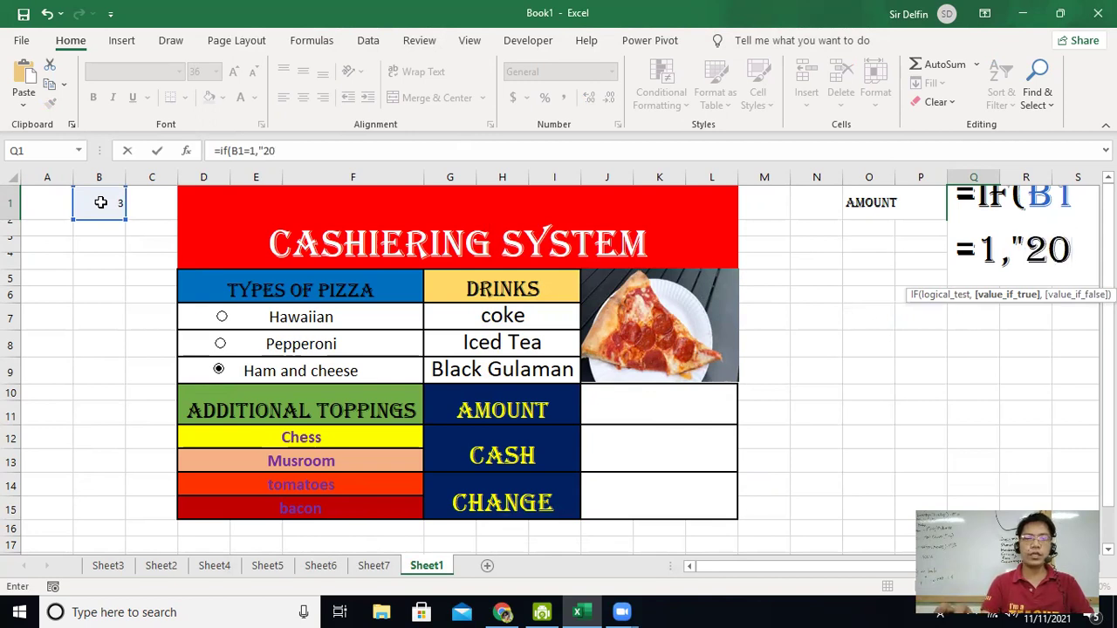
key(BackSpace)
key(BackSpace)
key(BackSpace)
text(20,)
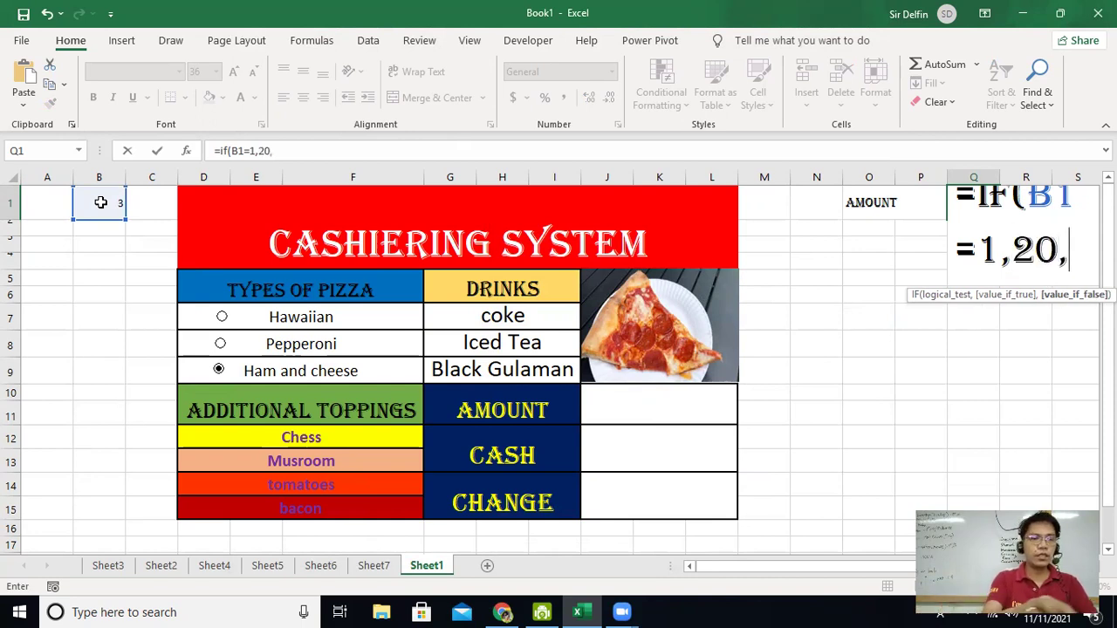
text(if()
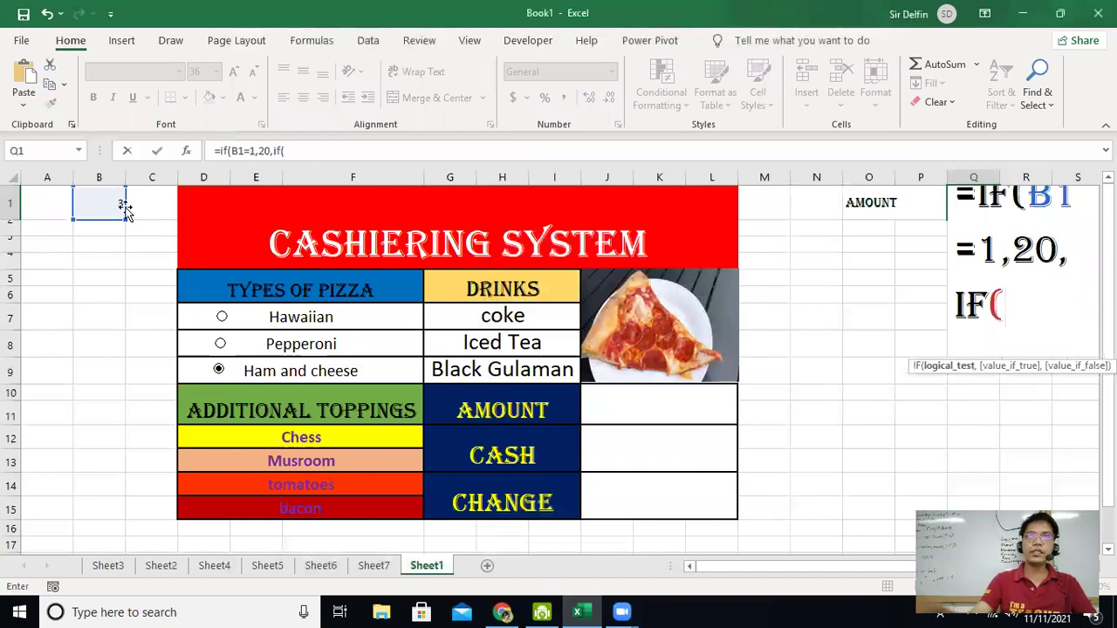
click(100, 204)
text(=2)
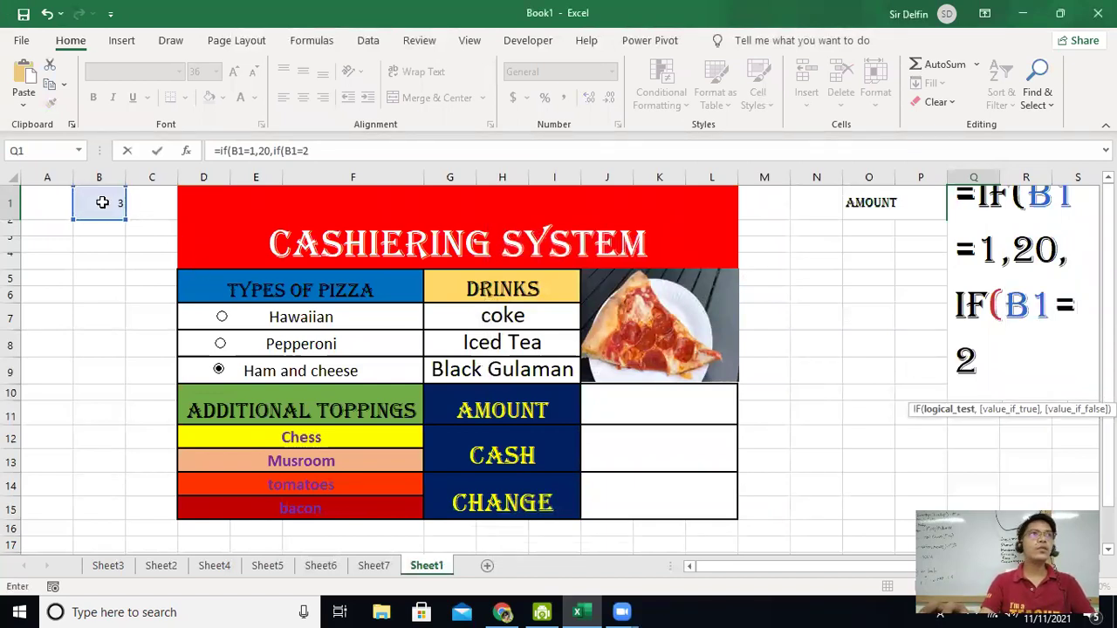
text(,)
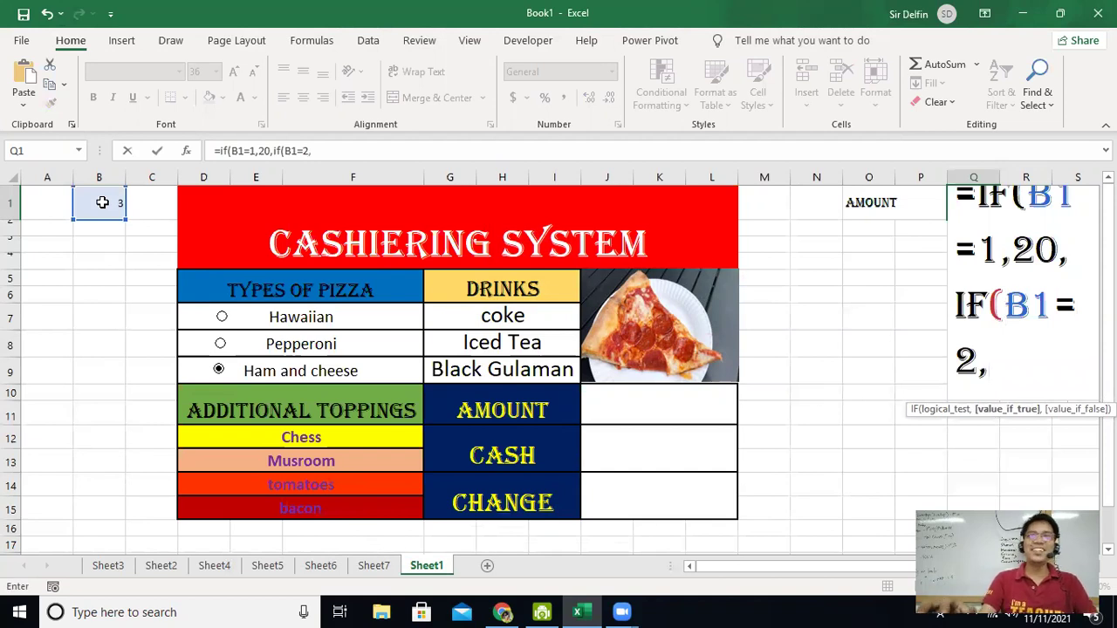
text(25)
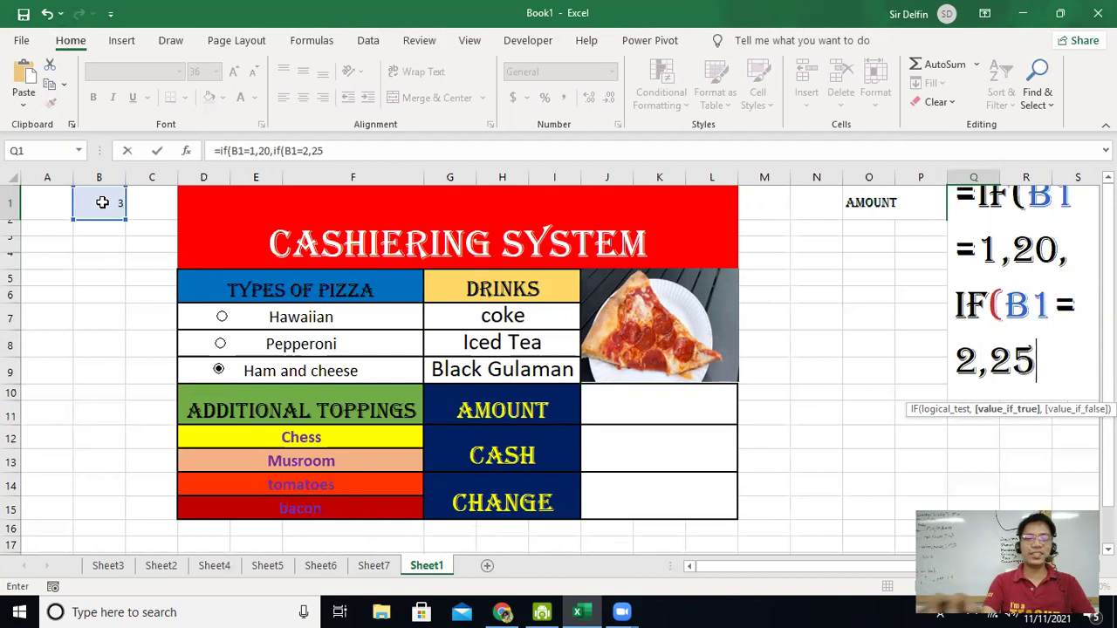
text(,if)
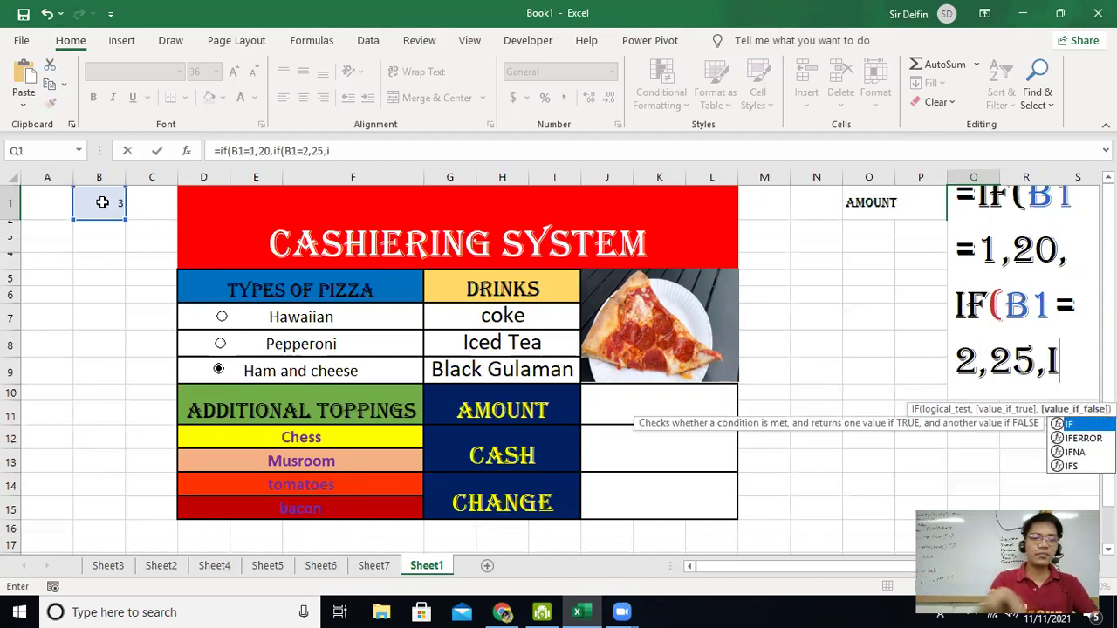
text(()
click(98, 203)
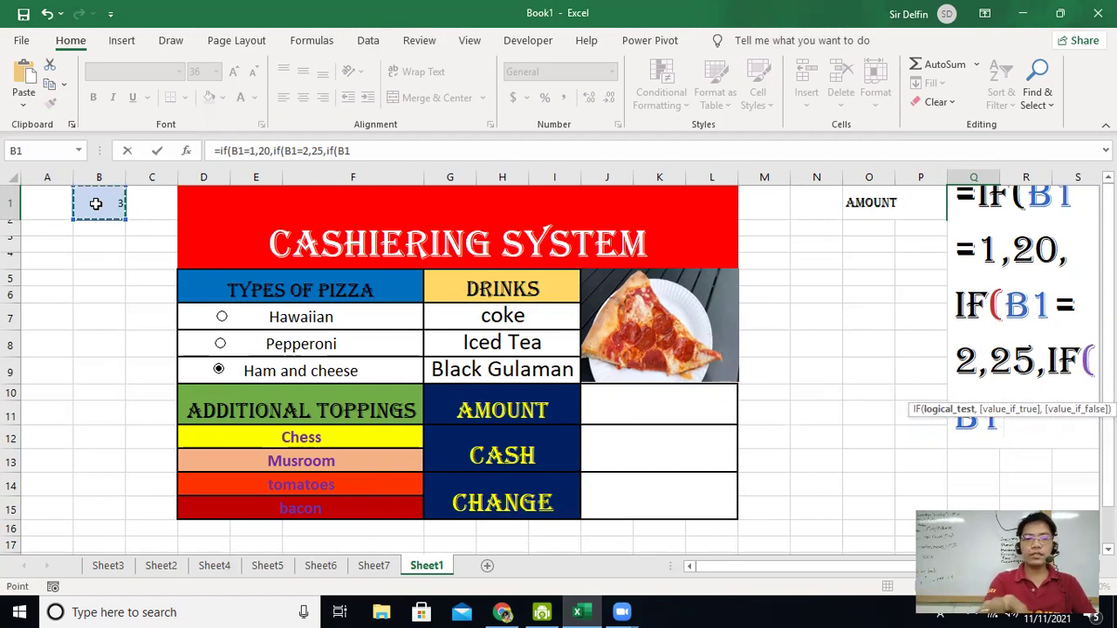
text(=3)
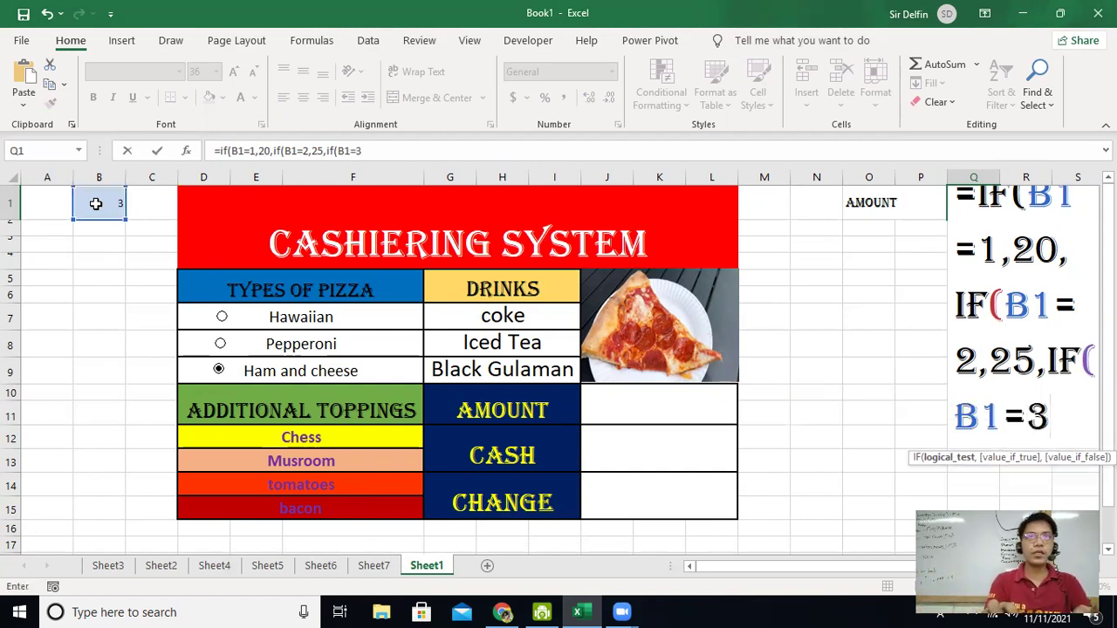
text(,)
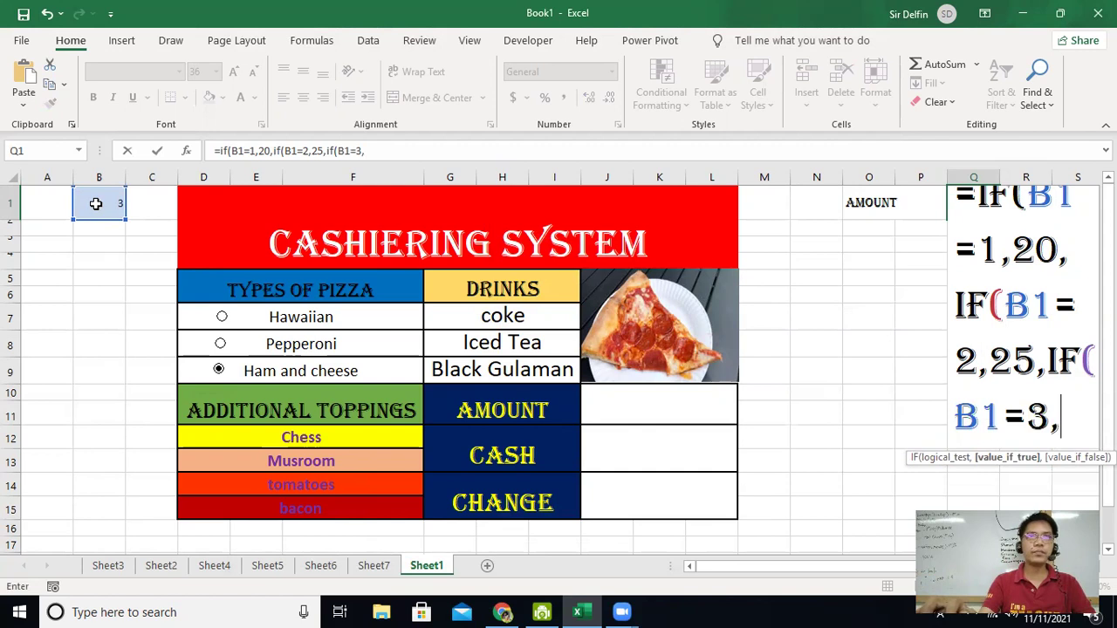
text(15)
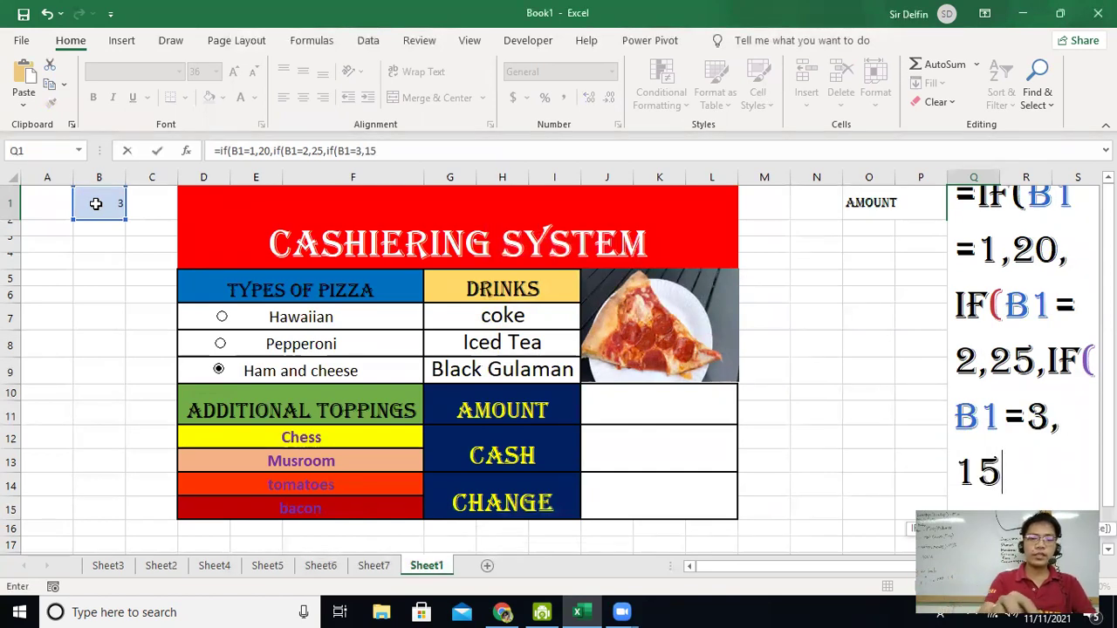
text(,0)
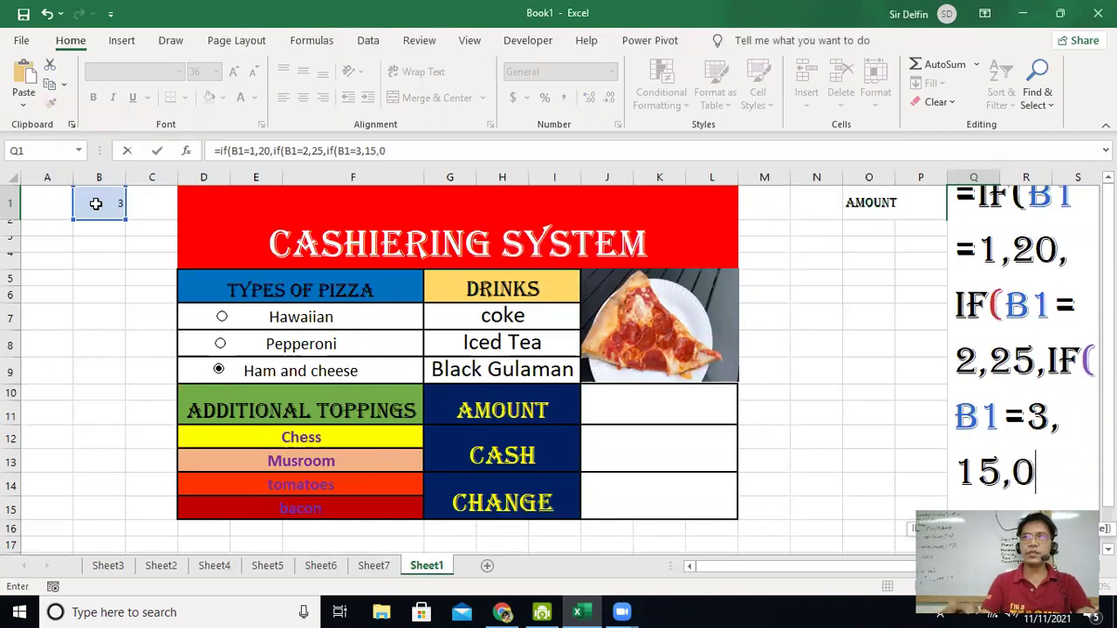
key(Return)
key(Return)
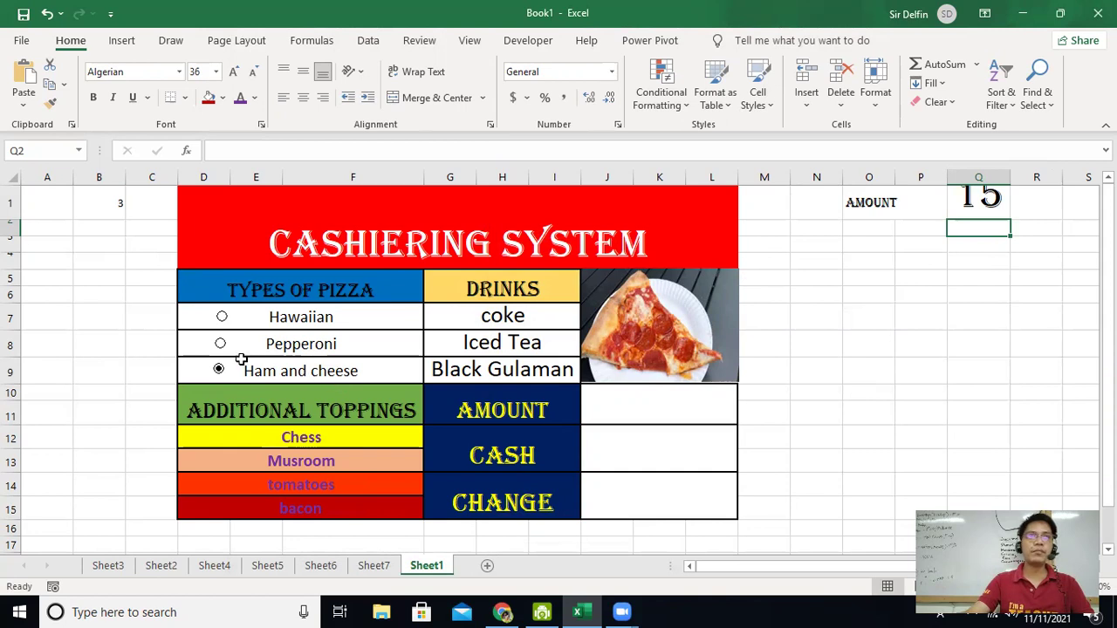
Step: Test the price formula by selecting Pepperoni, then Hawaiian, so Q1 shows 20
click(995, 205)
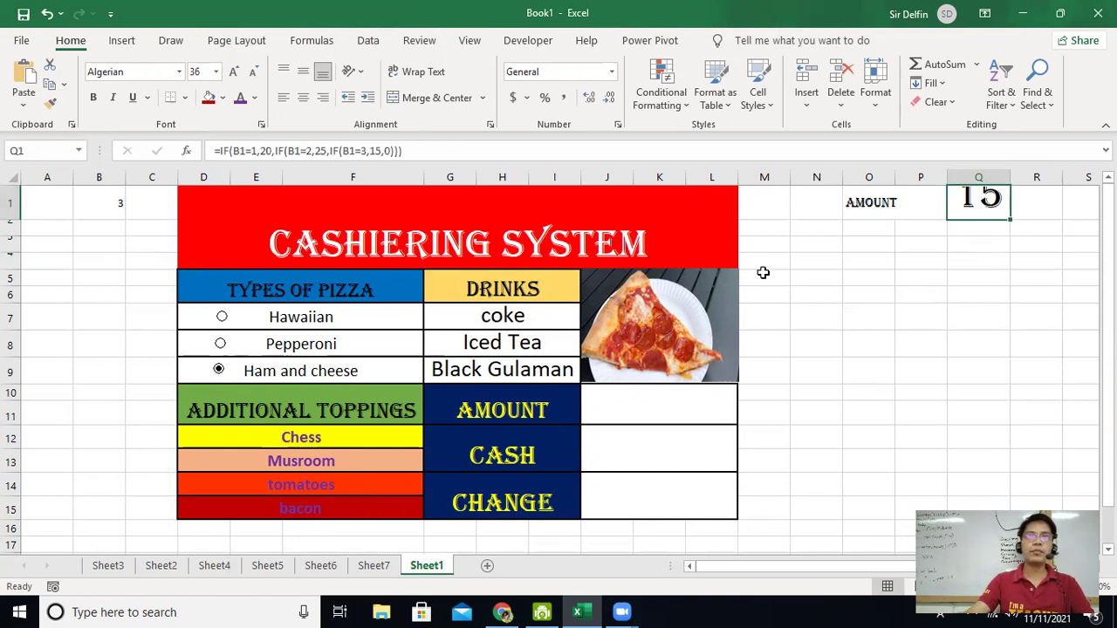
click(220, 344)
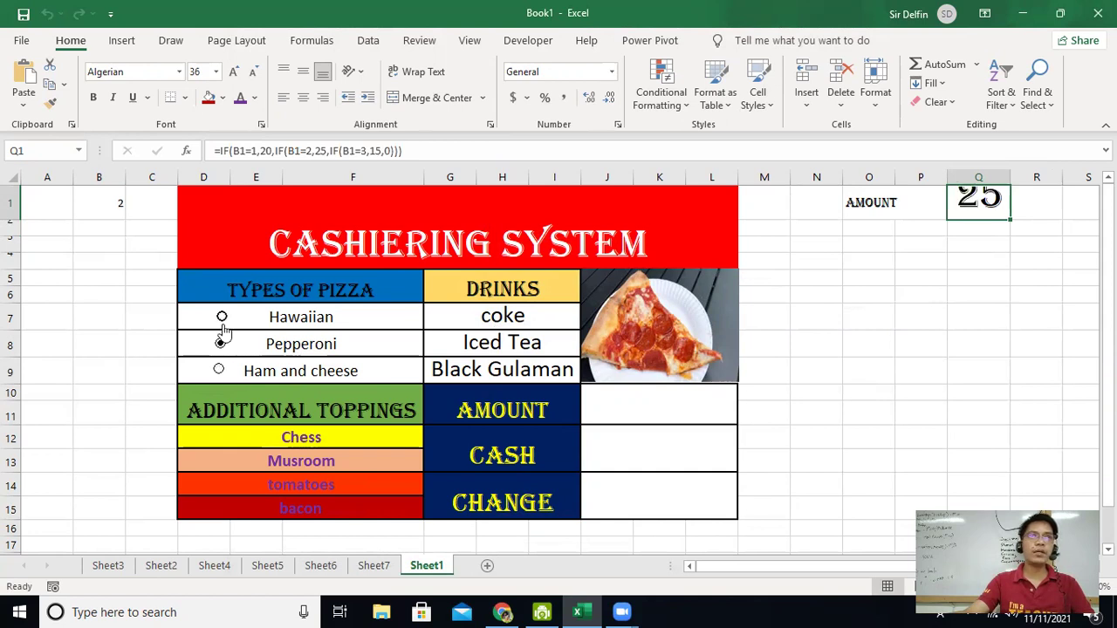
click(221, 318)
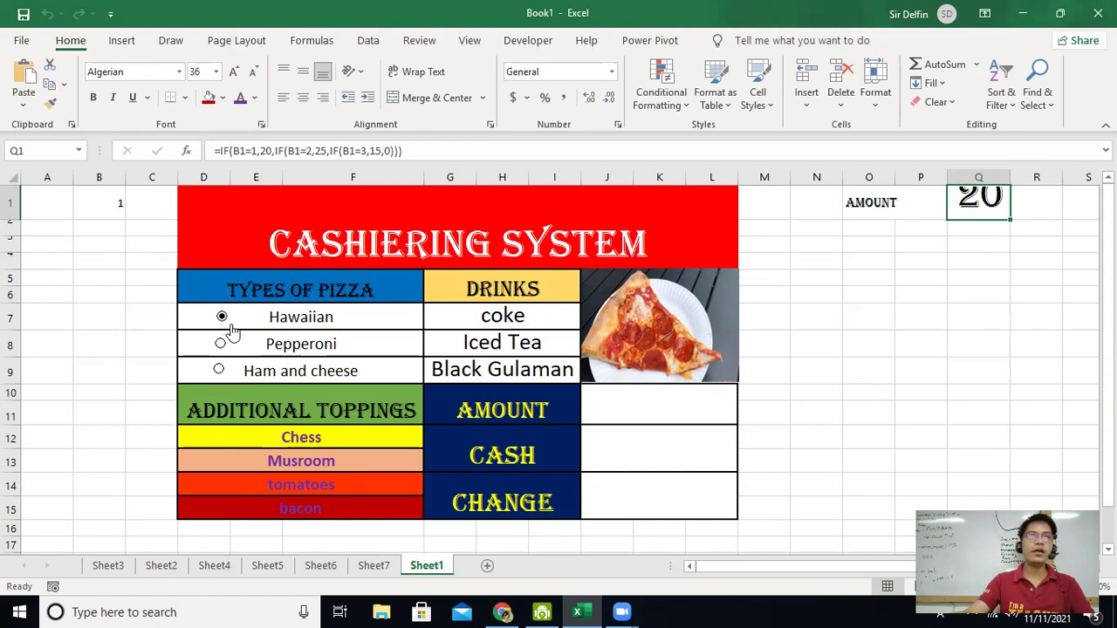
click(858, 229)
Step: Merge O2 and P2 and enter the TOPPING label there
drag(857, 229, 910, 227)
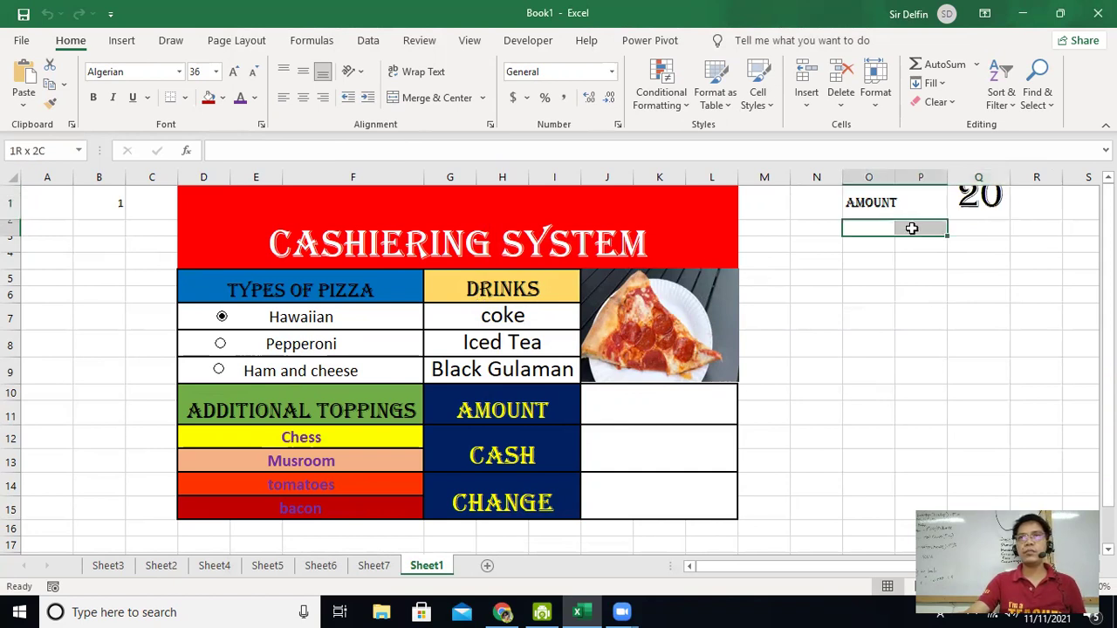
click(390, 97)
click(962, 330)
click(872, 229)
text(topping)
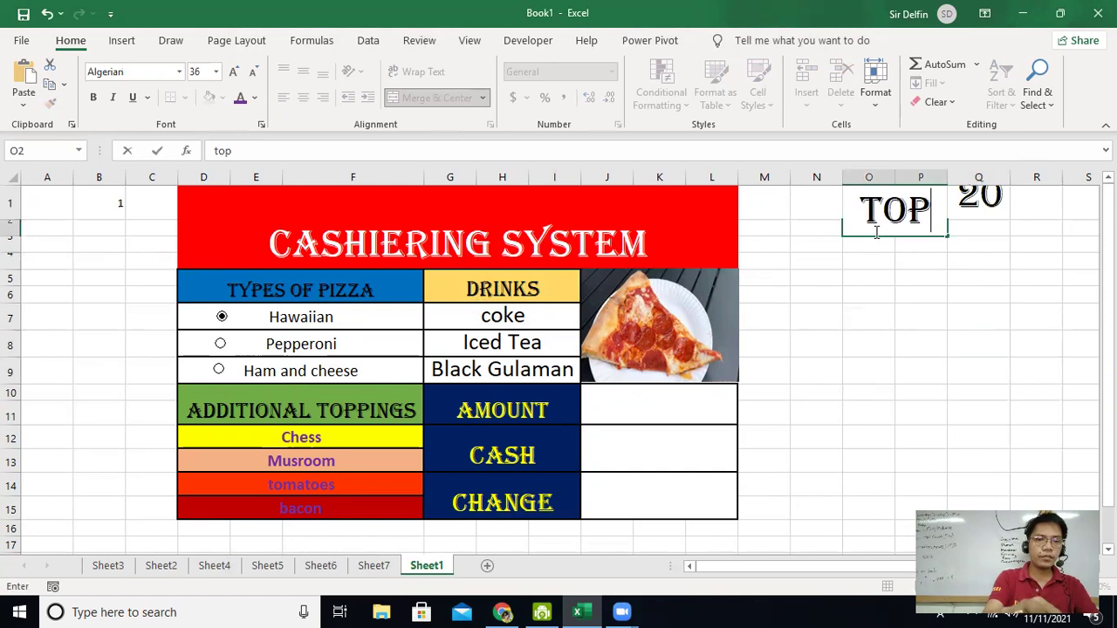
click(920, 342)
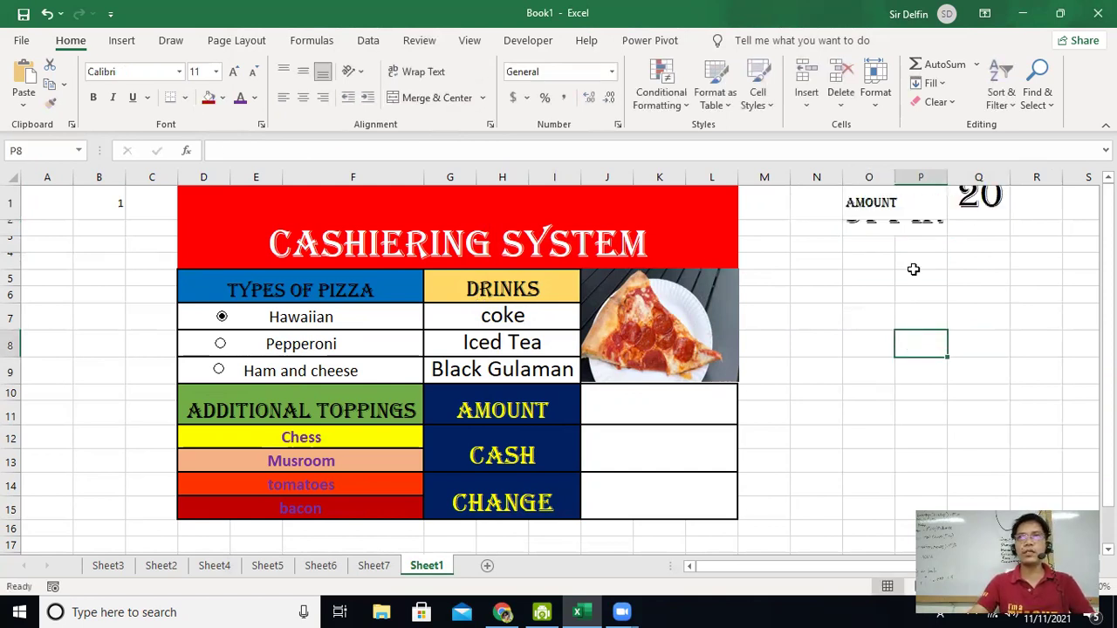
Step: Set the AMOUNT and TOPPING labels to font size 14
drag(876, 202, 890, 217)
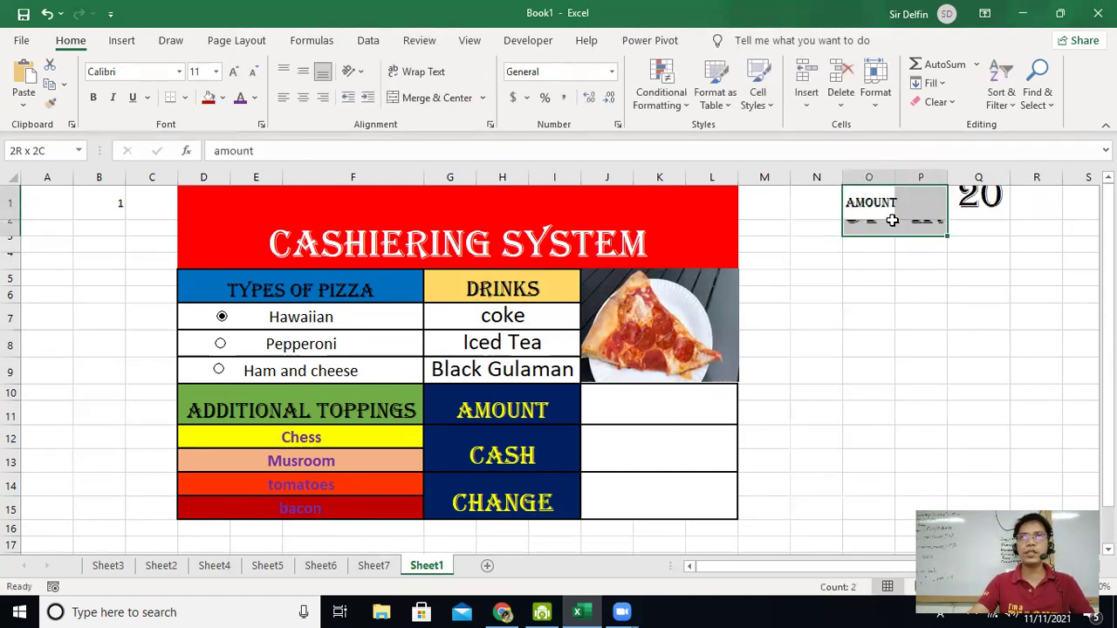
click(215, 71)
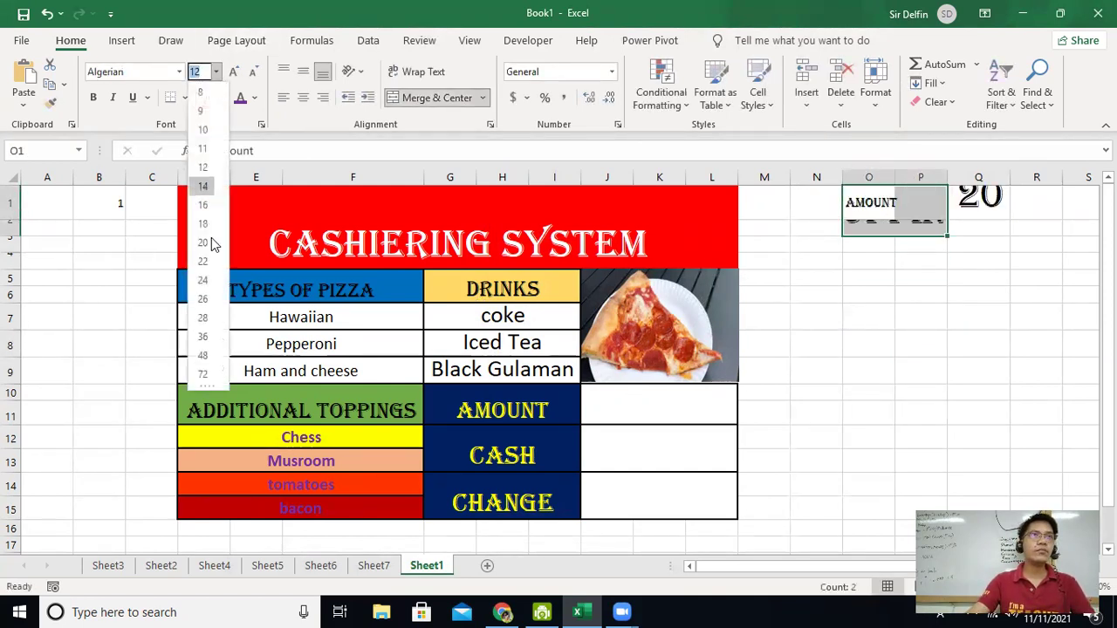
click(203, 186)
click(932, 335)
click(886, 227)
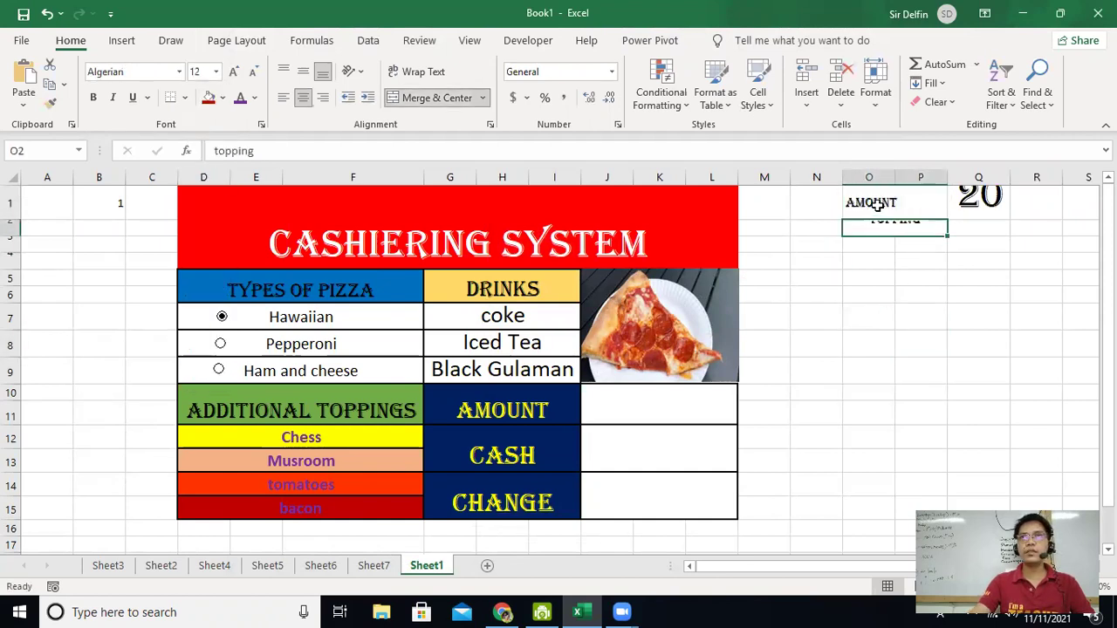
click(877, 206)
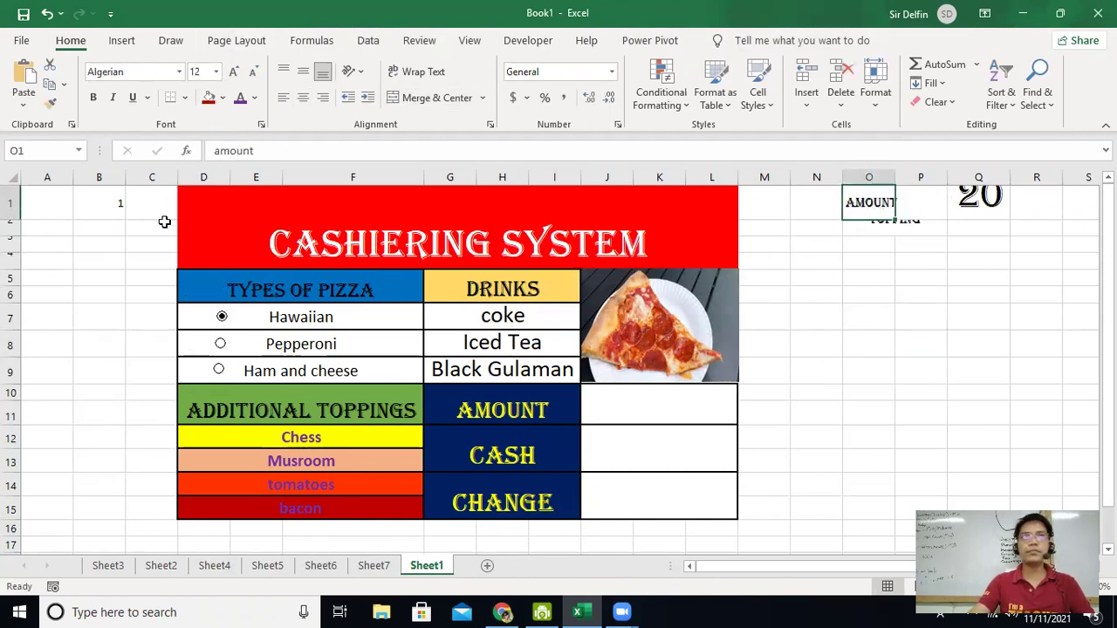
Step: Increase row 2's height so TOPPING shows in full
drag(19, 231, 9, 241)
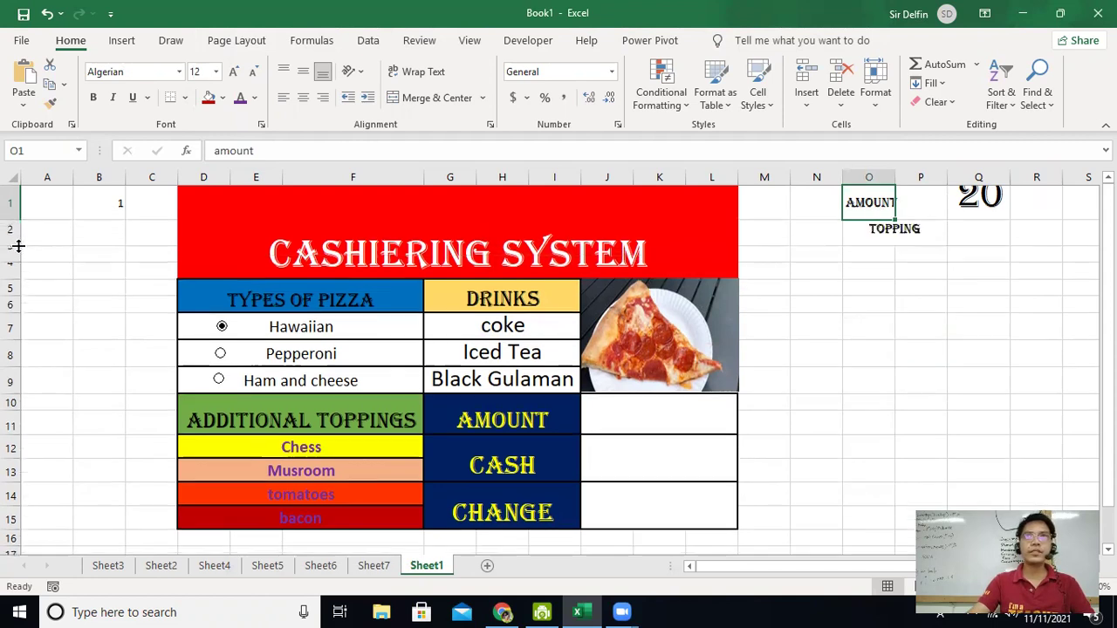
click(930, 334)
click(968, 242)
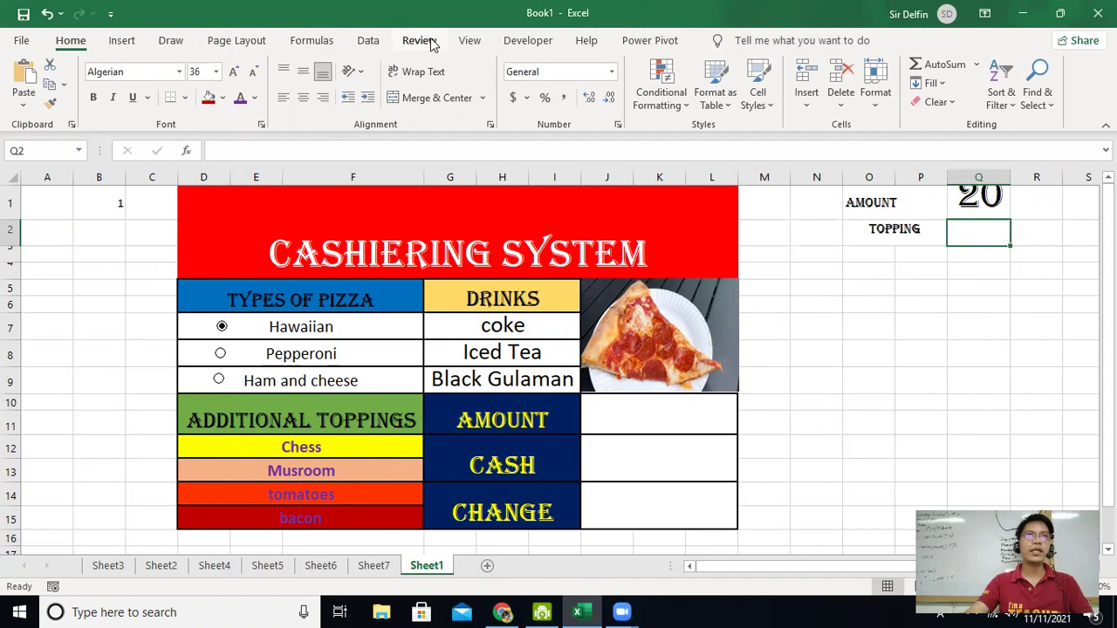
Step: Draw a Form Controls check box in the Chess topping row
click(366, 40)
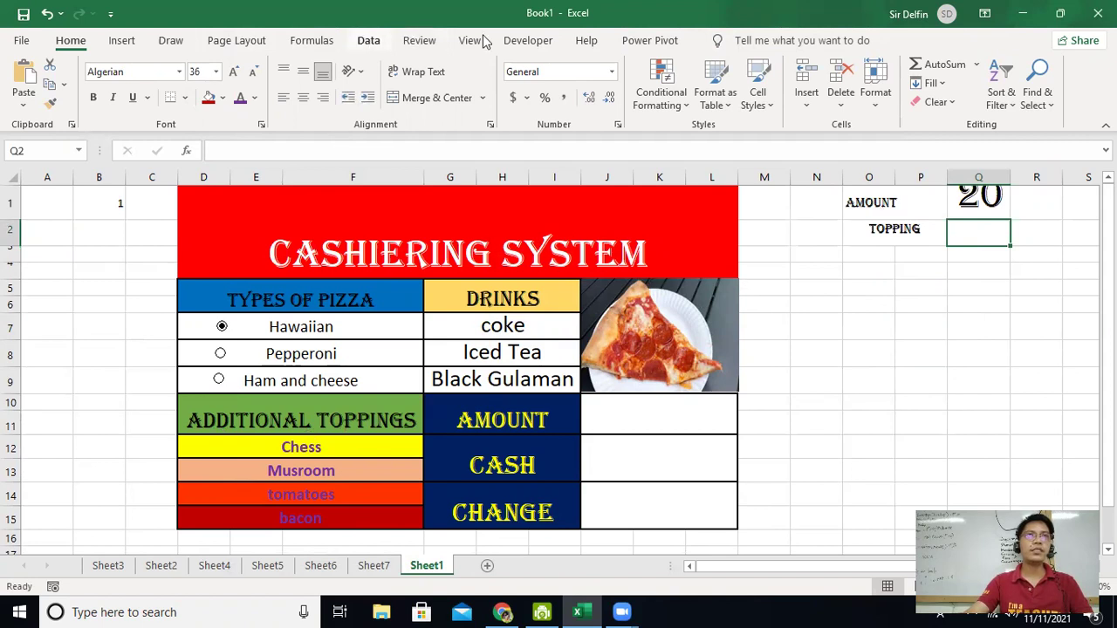
click(526, 40)
click(355, 96)
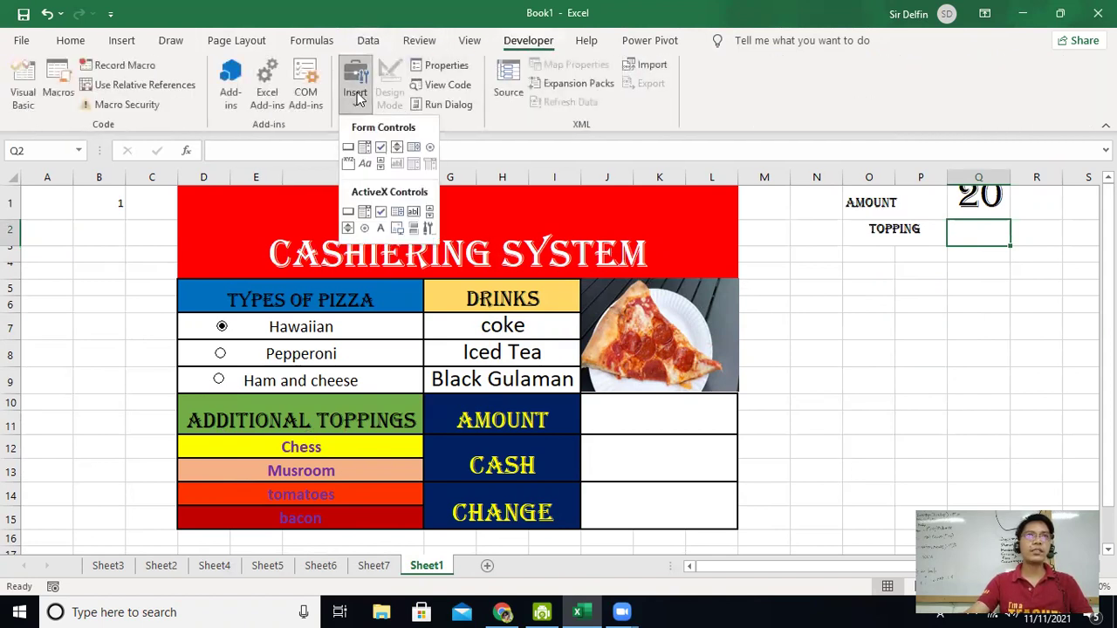
click(381, 148)
drag(200, 441, 229, 459)
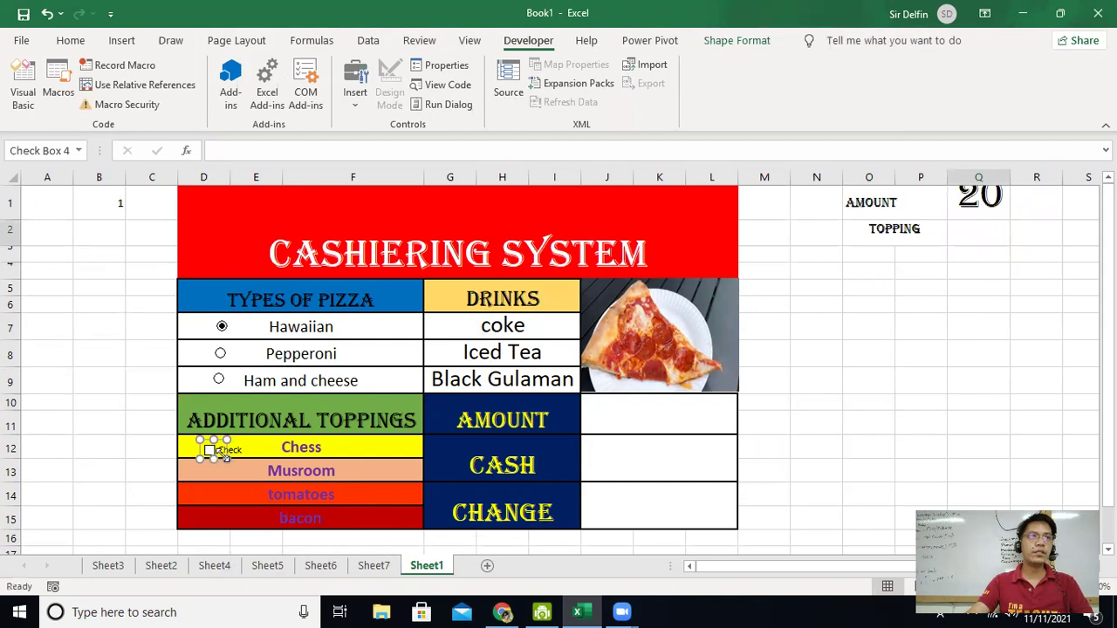
Step: Delete the check box's label text and move it beside the word Chess
click(224, 451)
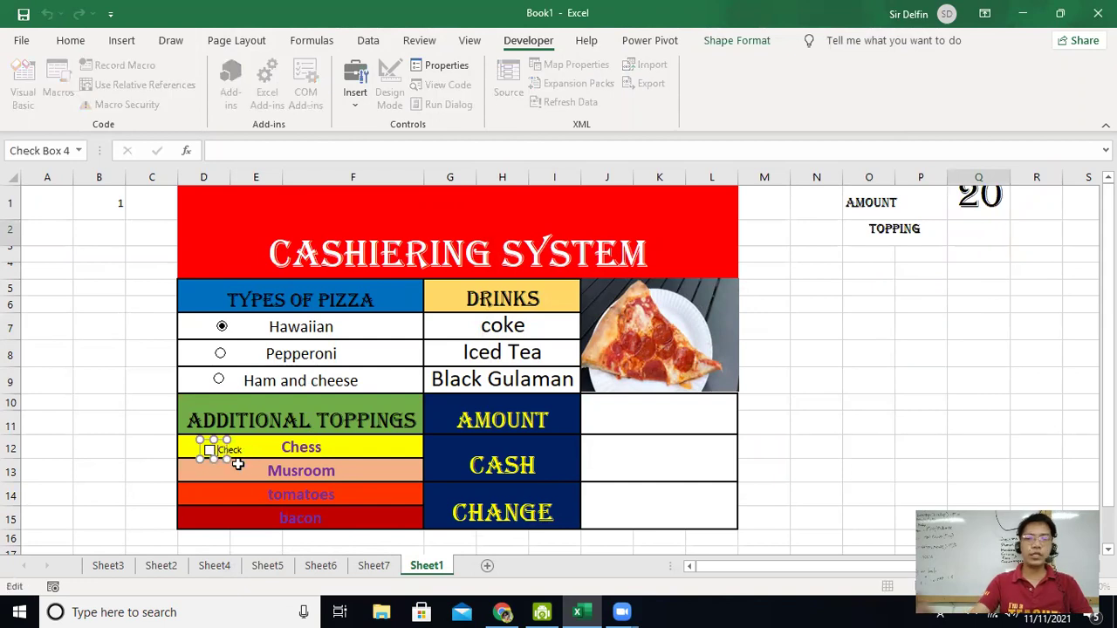
key(BackSpace)
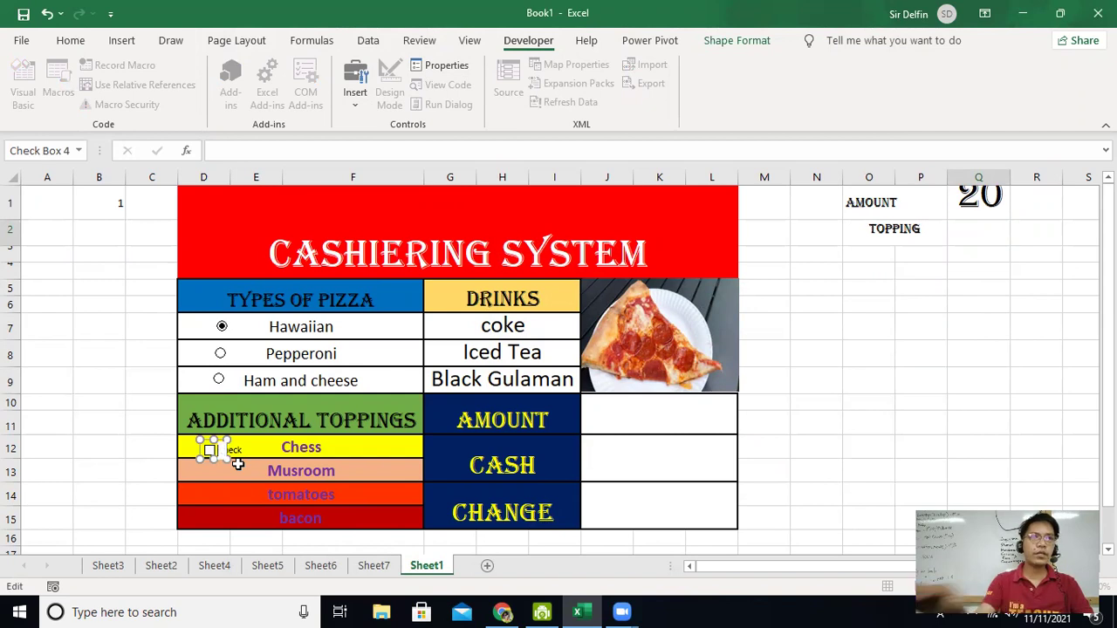
click(234, 471)
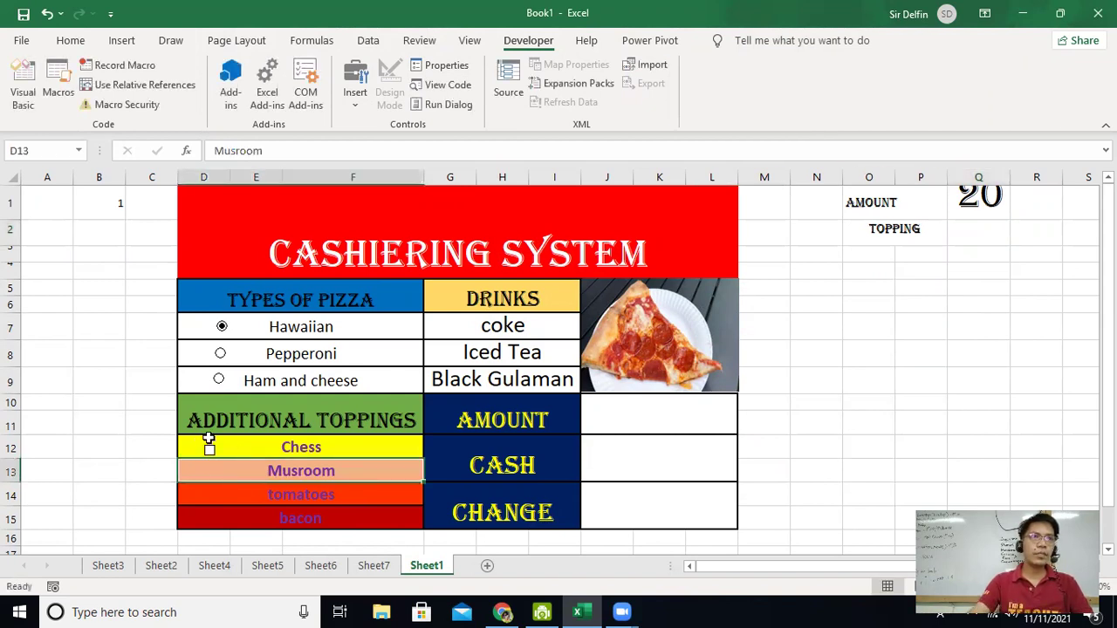
right_click(207, 449)
key(Escape)
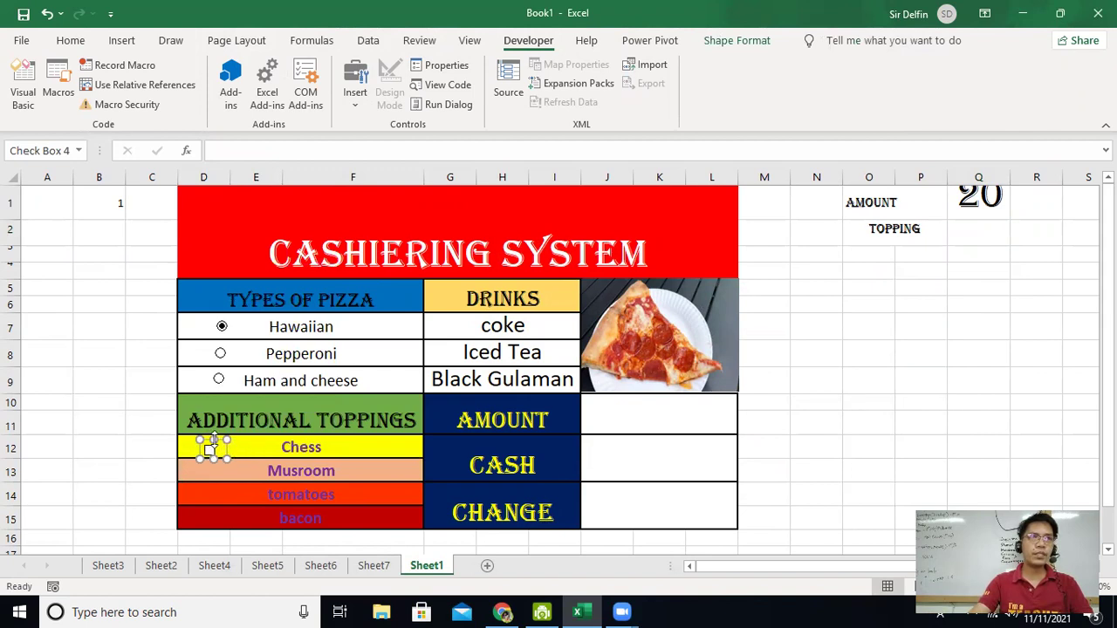
drag(209, 438, 245, 434)
click(243, 512)
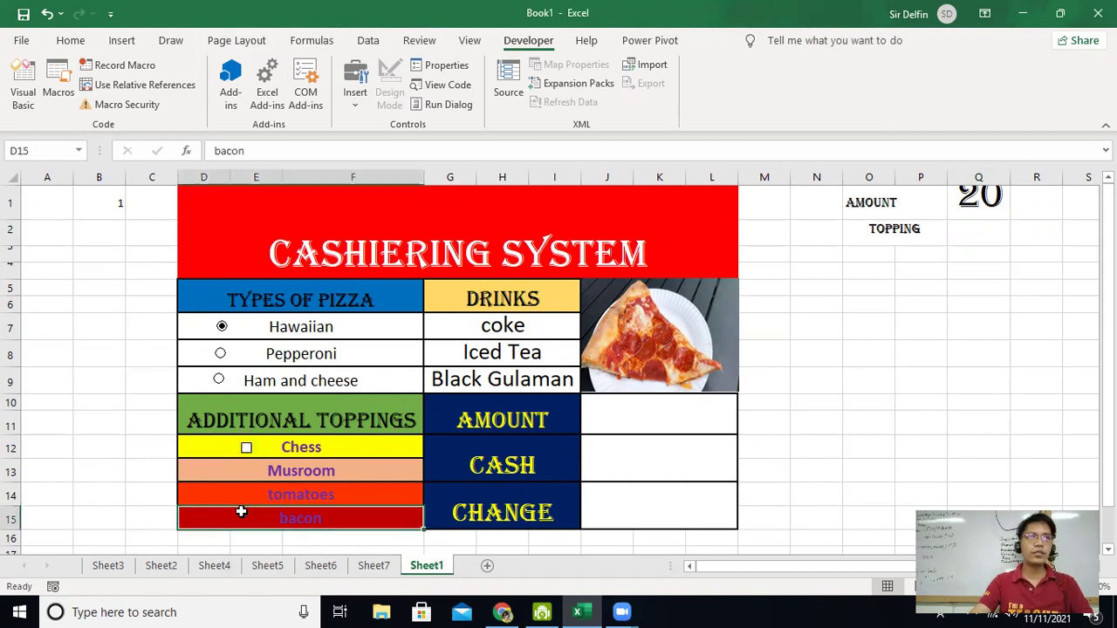
click(355, 87)
Step: Draw an unlabelled checkbox in the Musroom row and move it beside the word Musroom
click(380, 147)
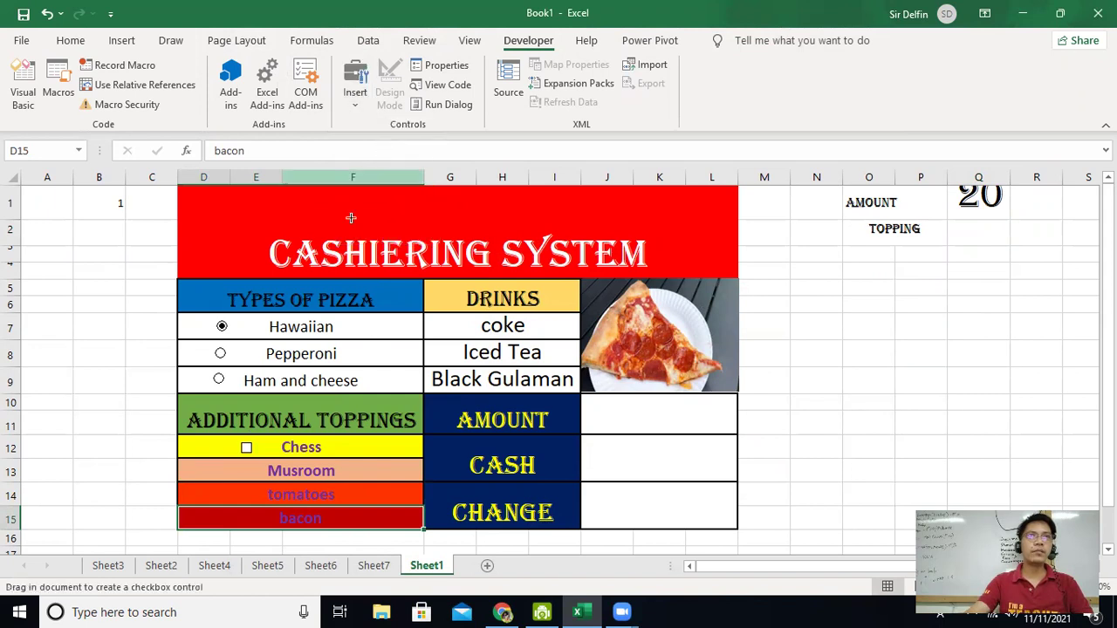
mouse_move(193, 467)
mouse_down()
mouse_move(223, 486)
mouse_move(206, 464)
mouse_move(213, 470)
mouse_up()
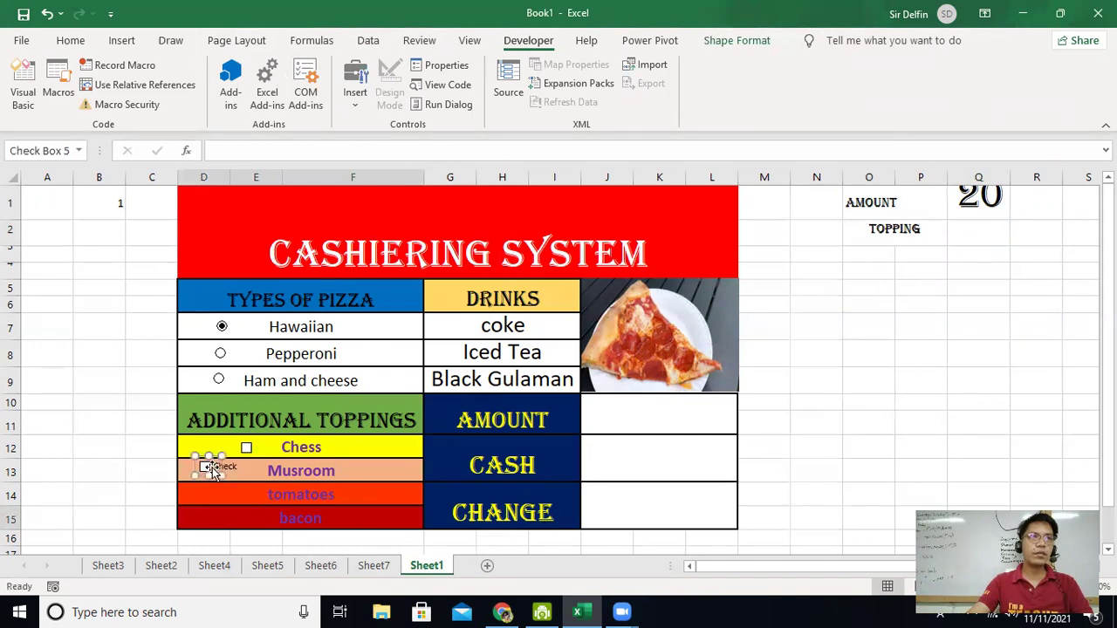
click(214, 468)
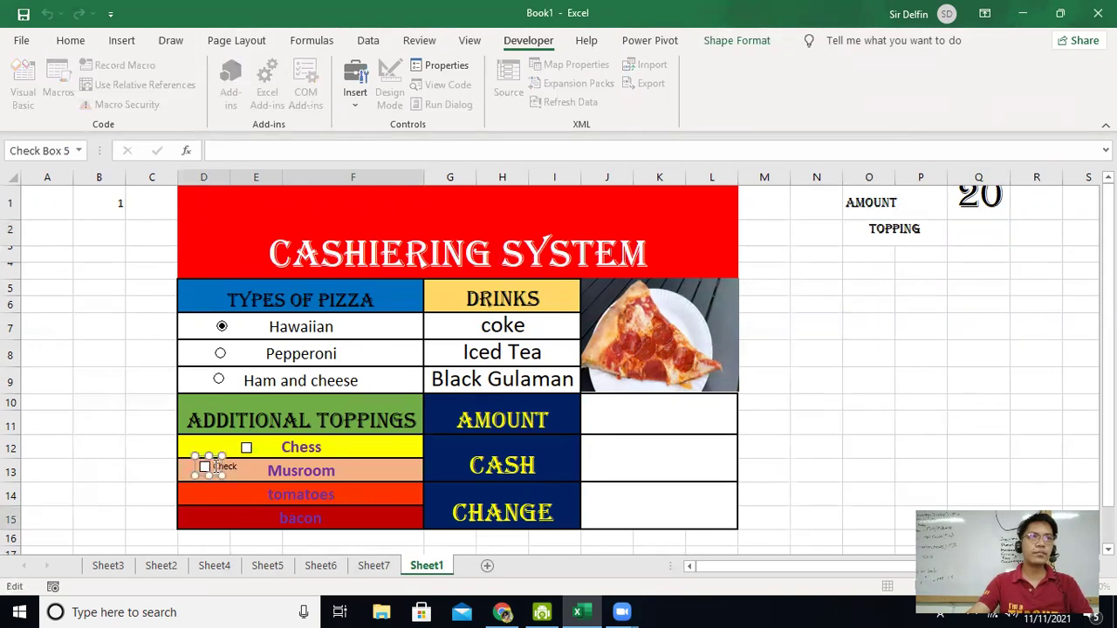
key(Delete)
key(Delete)
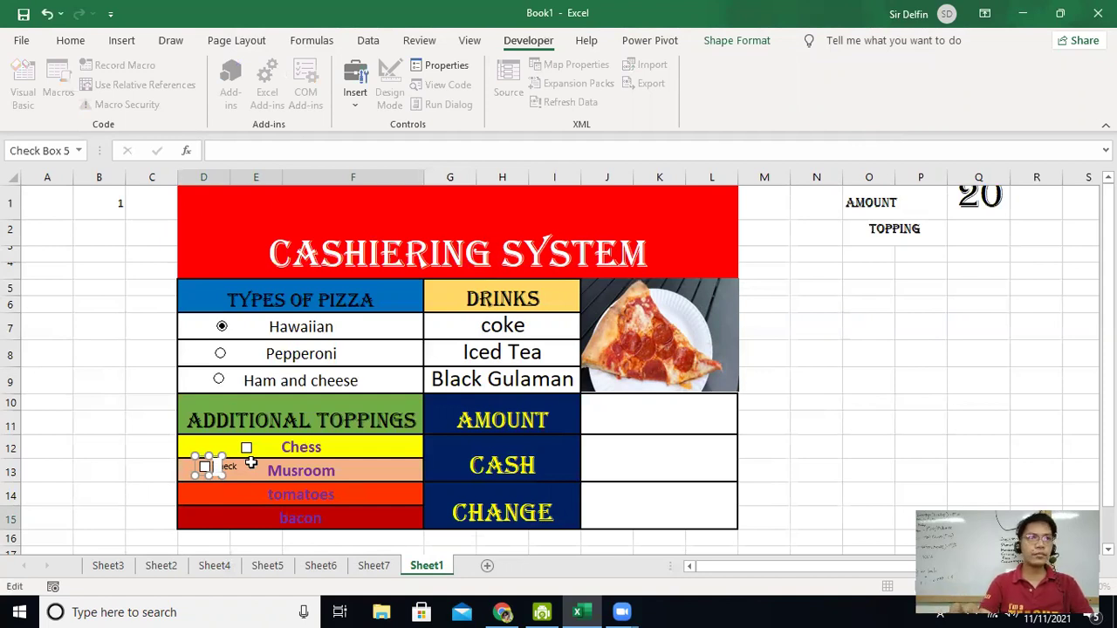
key(Delete)
key(Delete)
key(Delete)
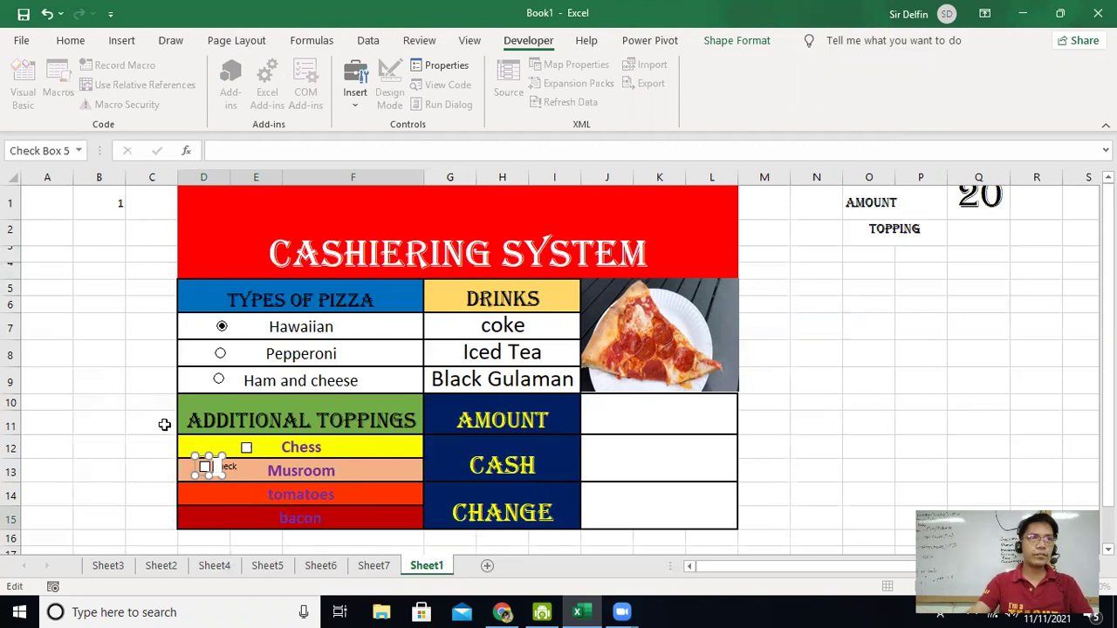
click(118, 426)
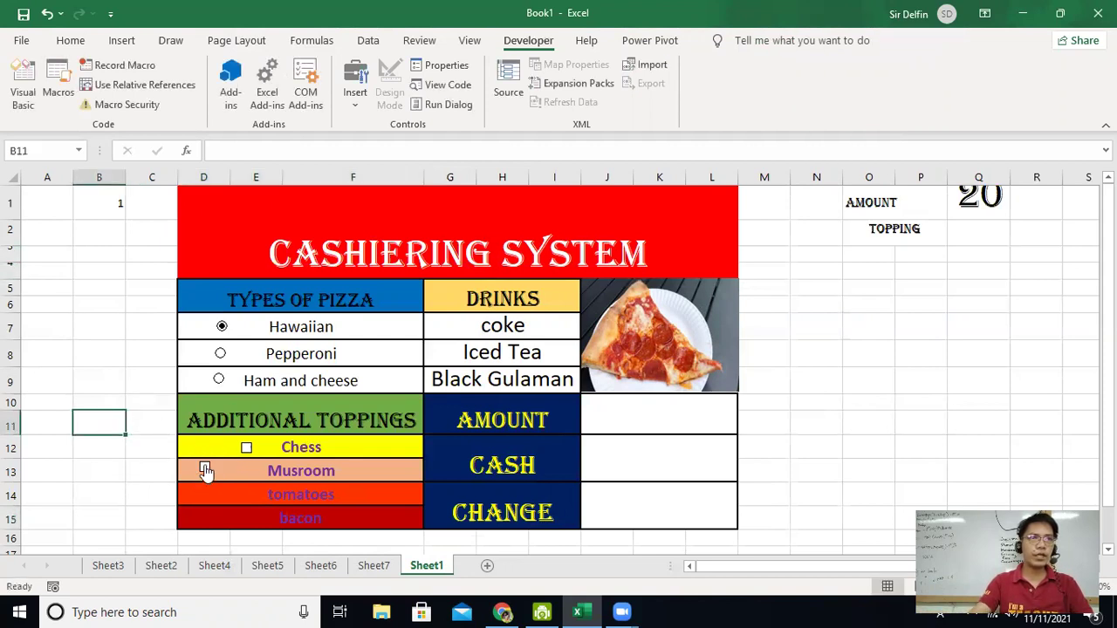
right_click(206, 467)
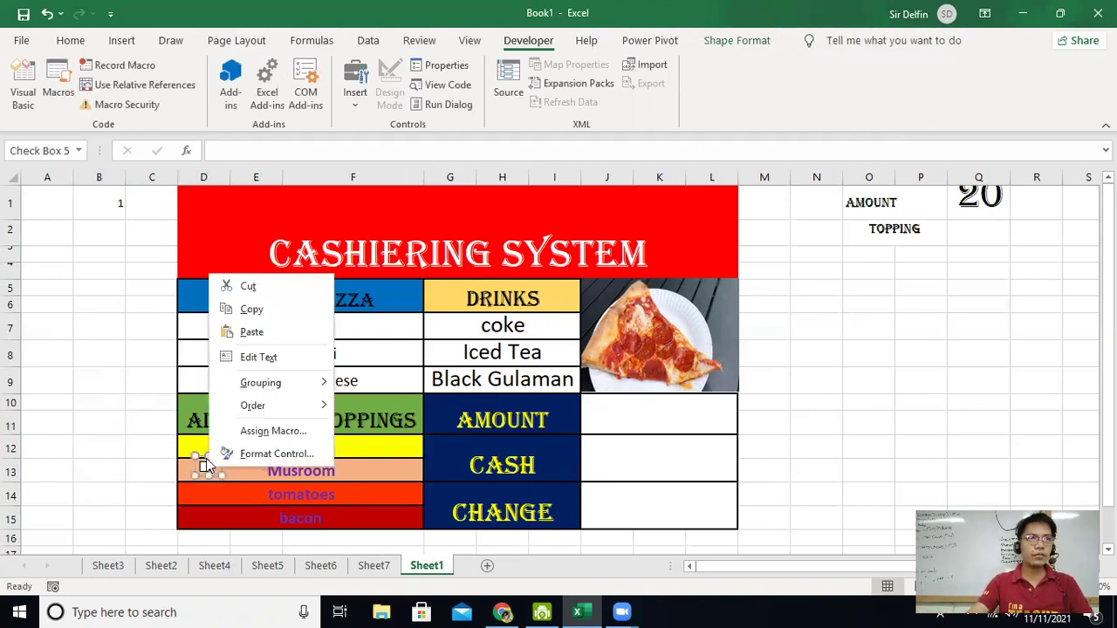
click(197, 463)
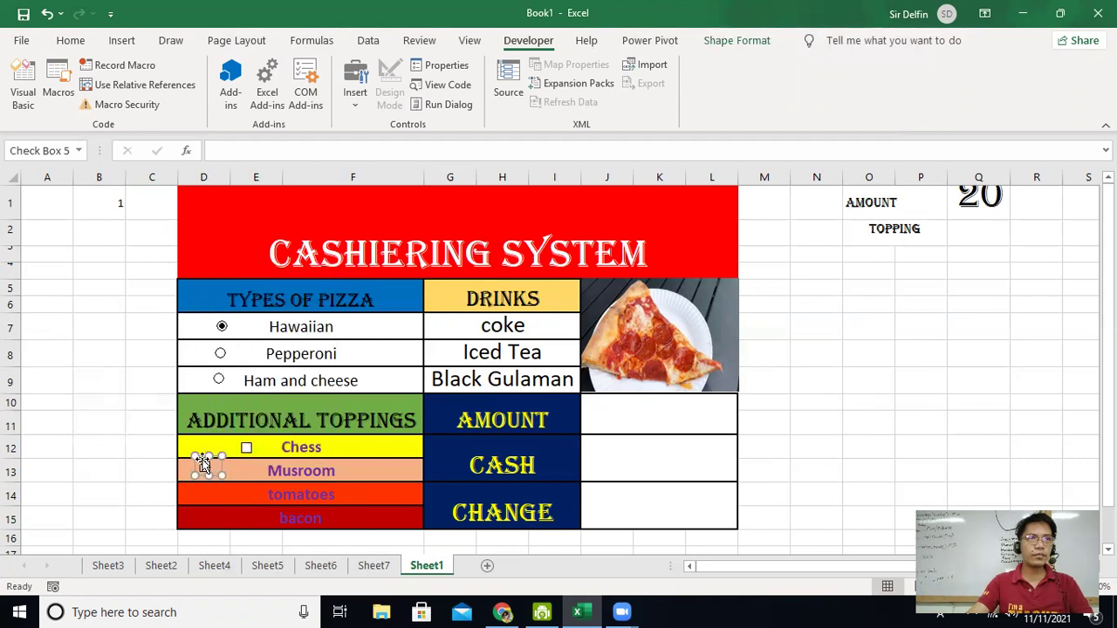
drag(225, 471, 266, 476)
click(300, 516)
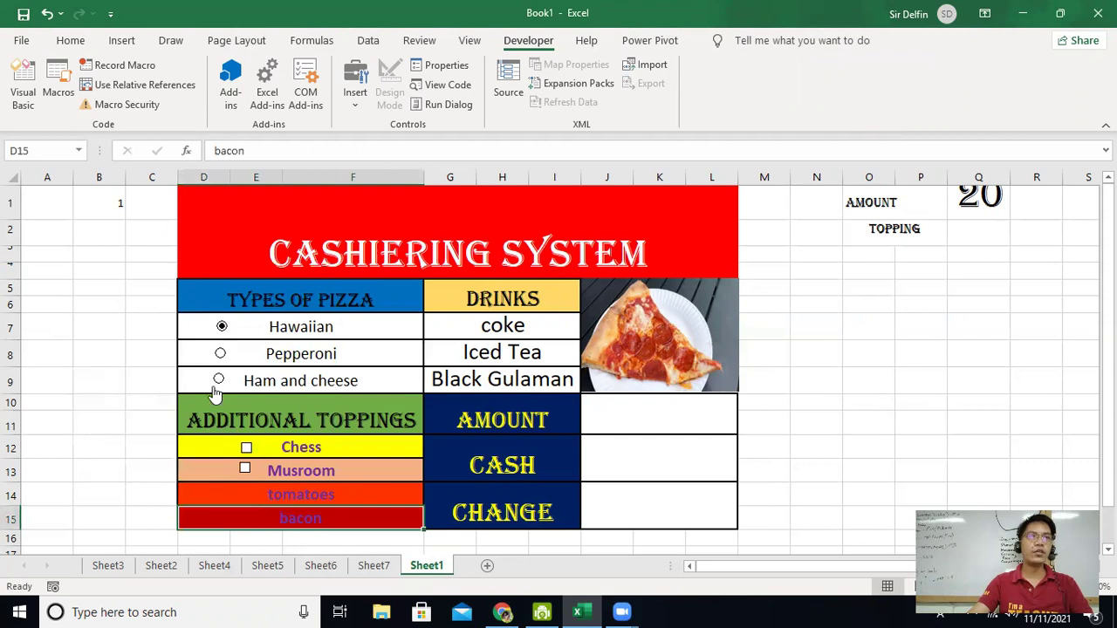
Step: Draw an unlabelled checkbox in the tomatoes row
click(370, 80)
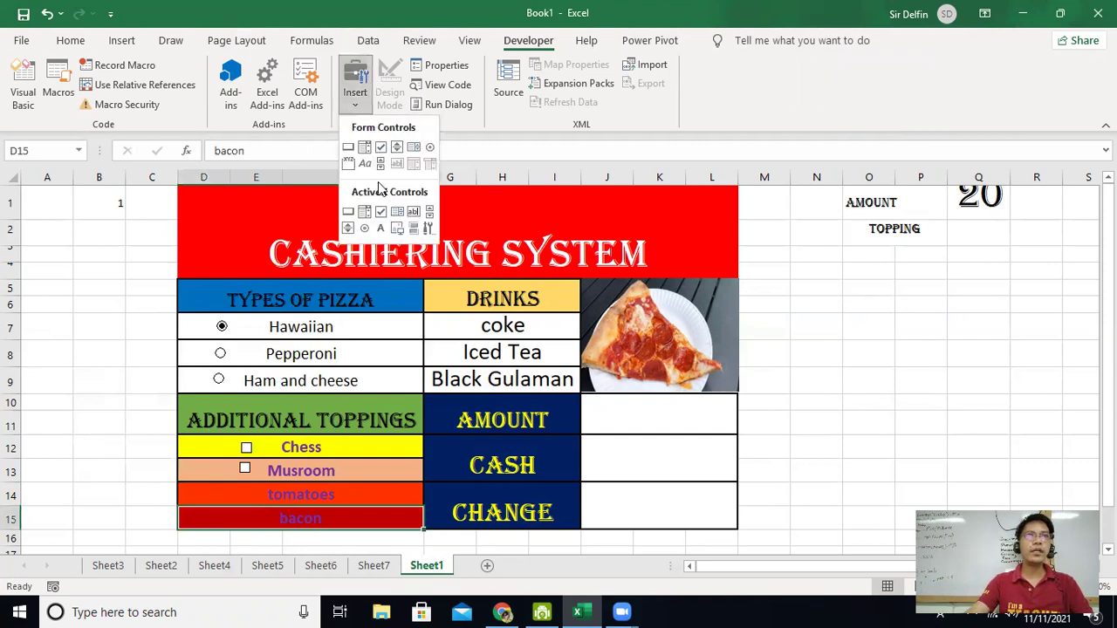
click(381, 148)
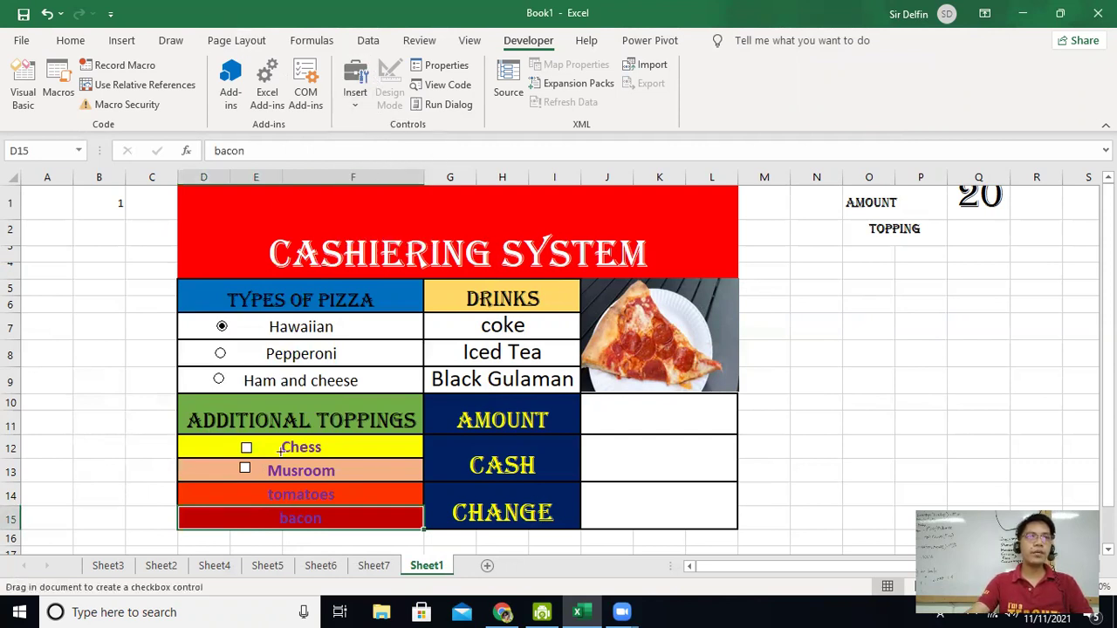
drag(237, 485, 265, 505)
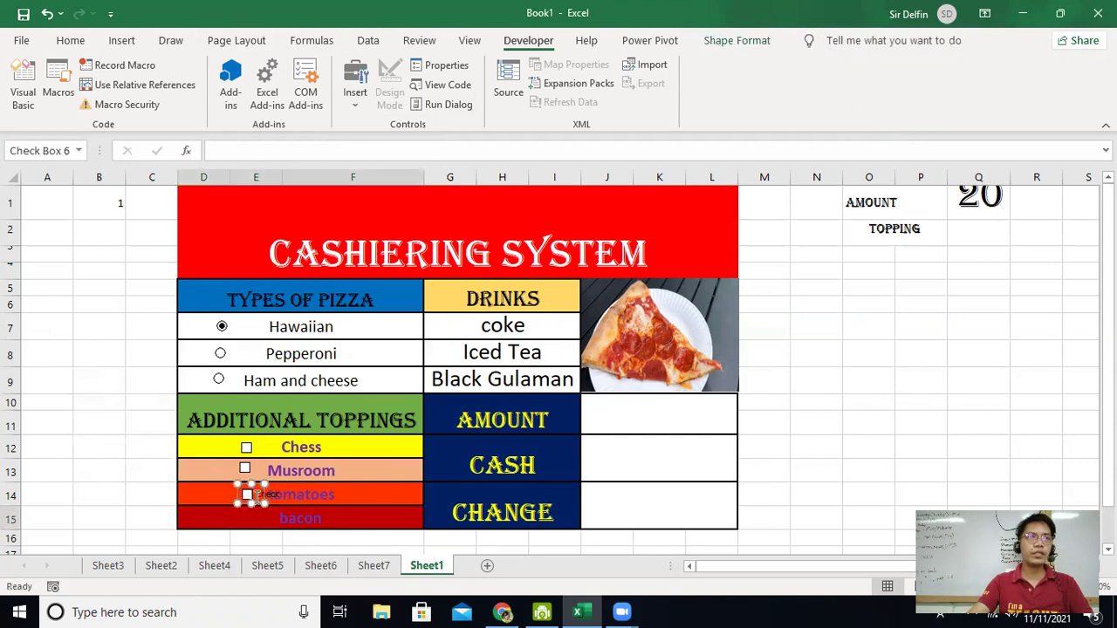
click(268, 494)
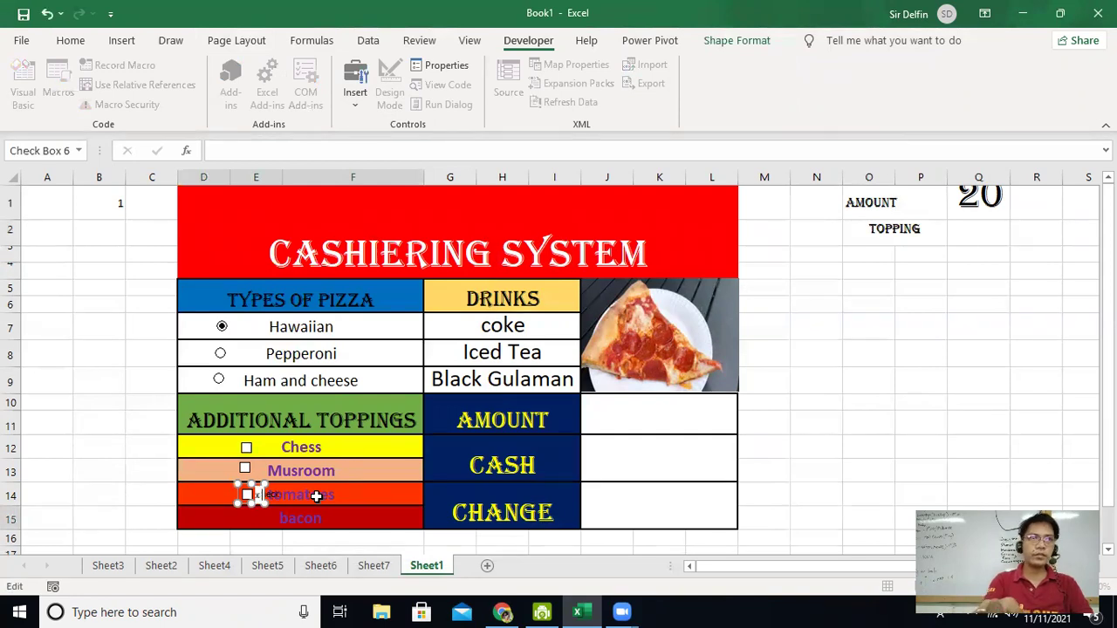
click(12, 403)
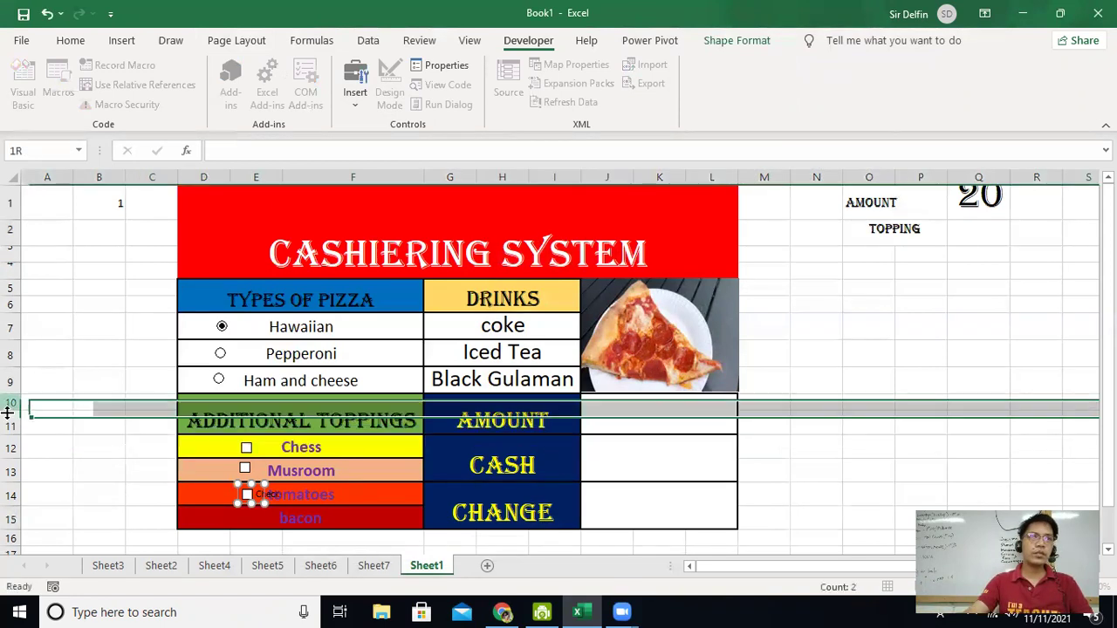
Step: Draw an unlabelled checkbox in the bacon row
click(355, 88)
click(380, 148)
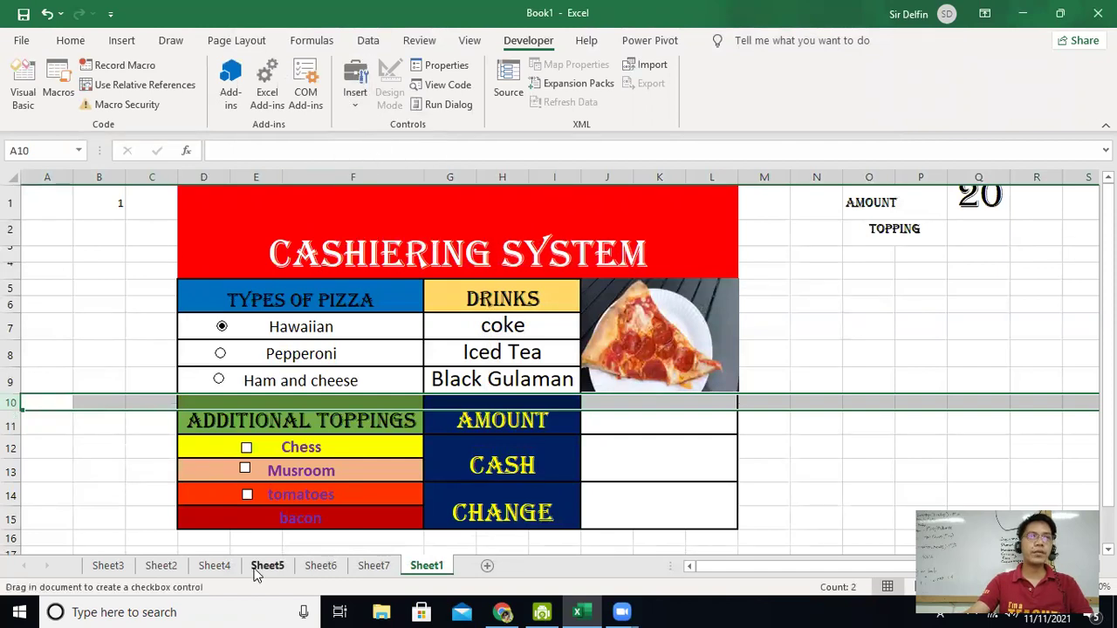
drag(231, 511, 258, 527)
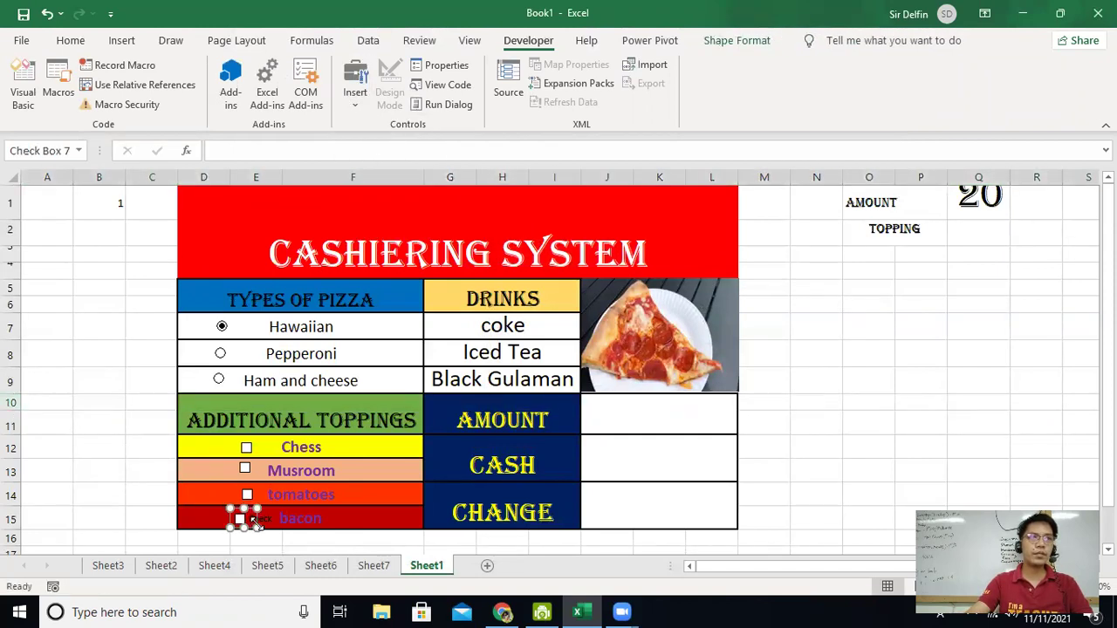
click(249, 521)
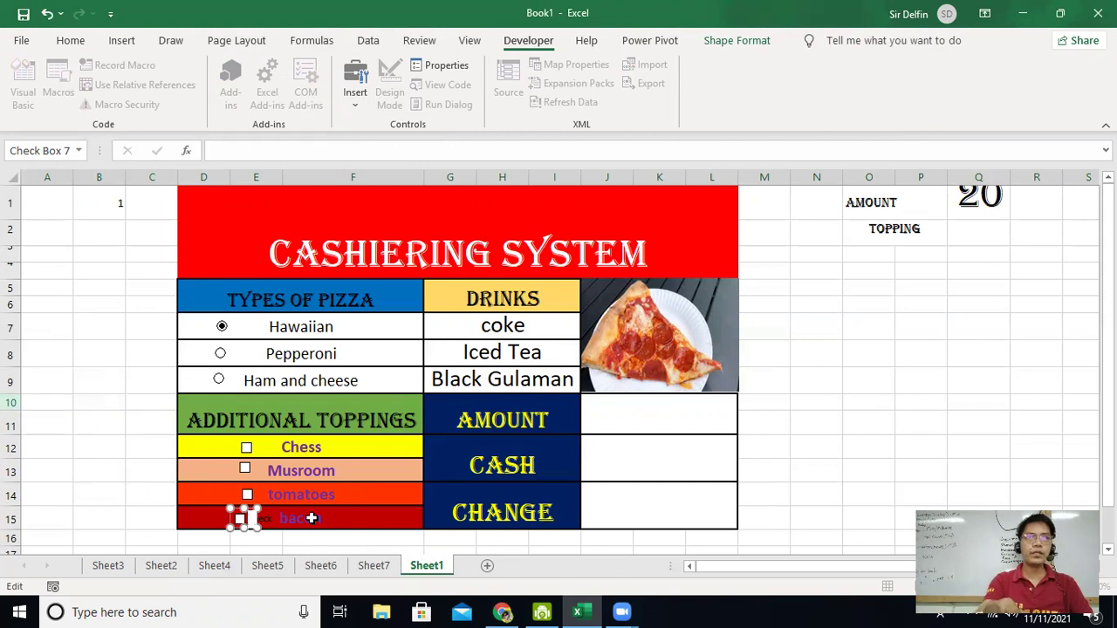
click(309, 498)
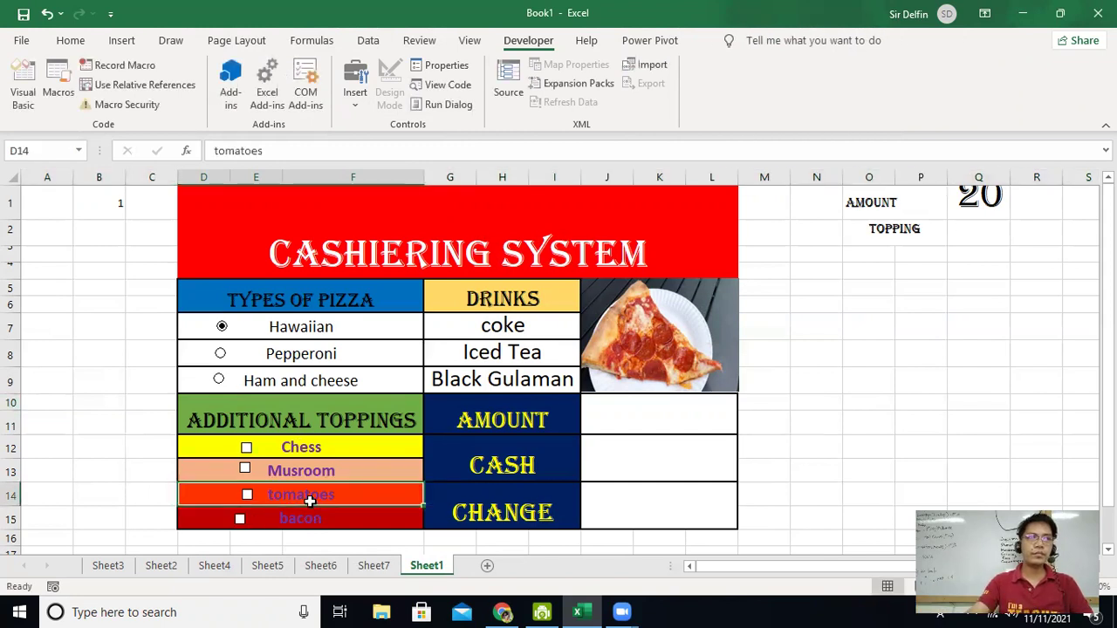
Step: Link the Chess checkbox to cell B2 so it starts checked, then select cell A2
right_click(249, 449)
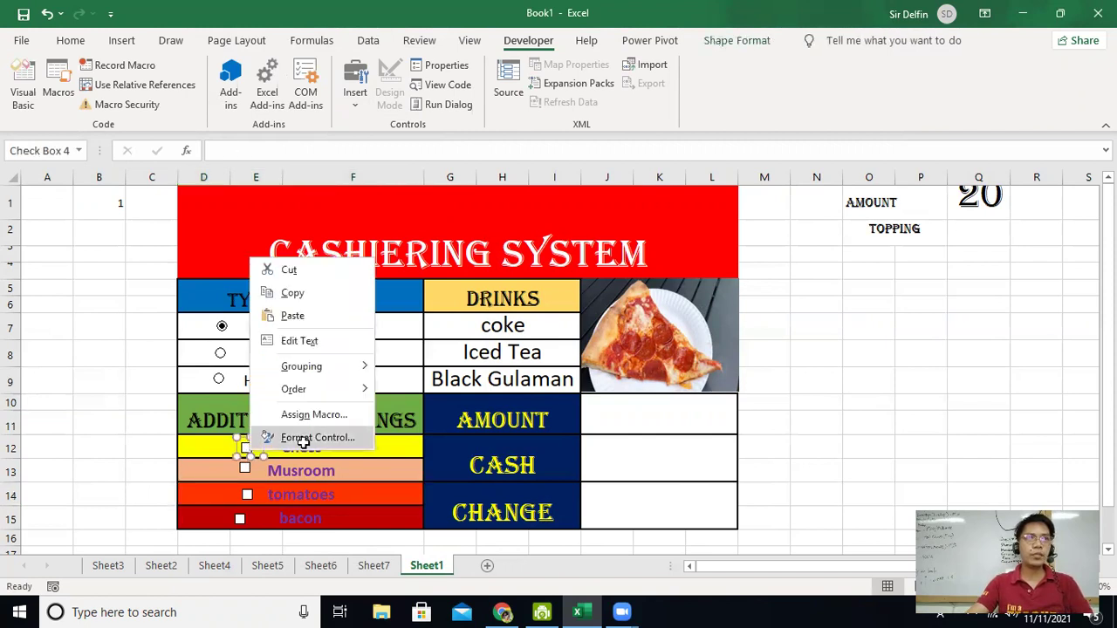
click(304, 438)
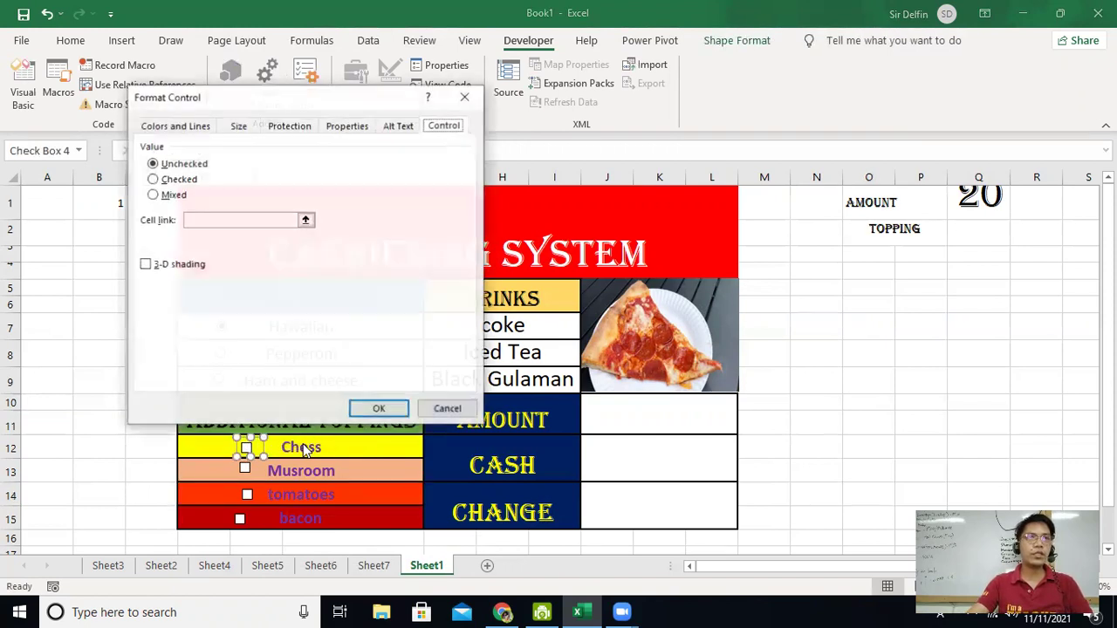
click(166, 180)
click(224, 221)
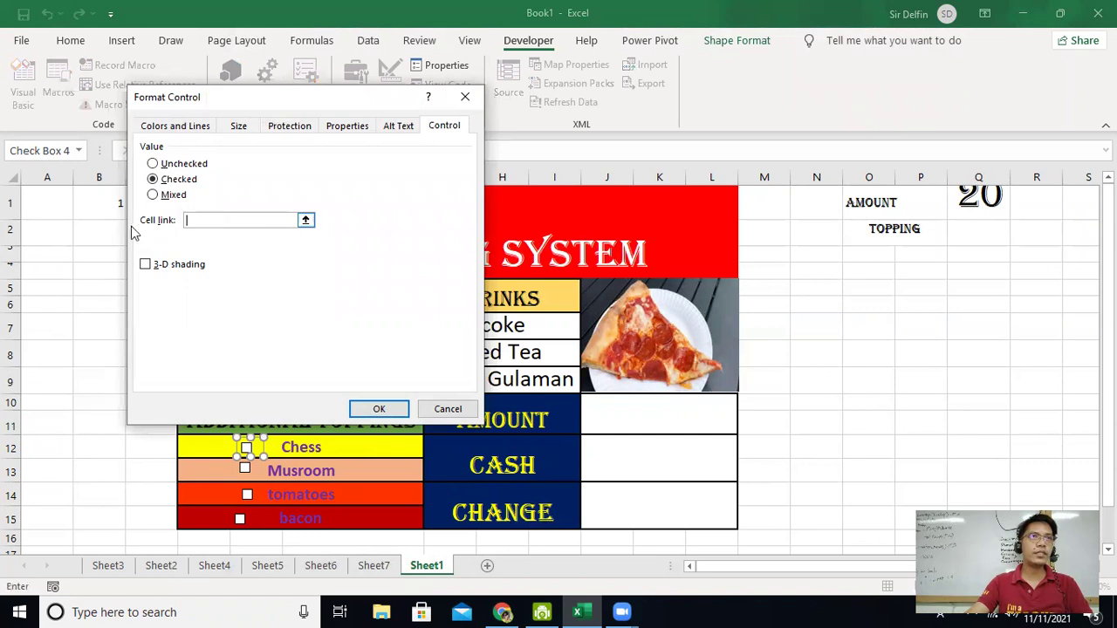
click(96, 234)
click(379, 410)
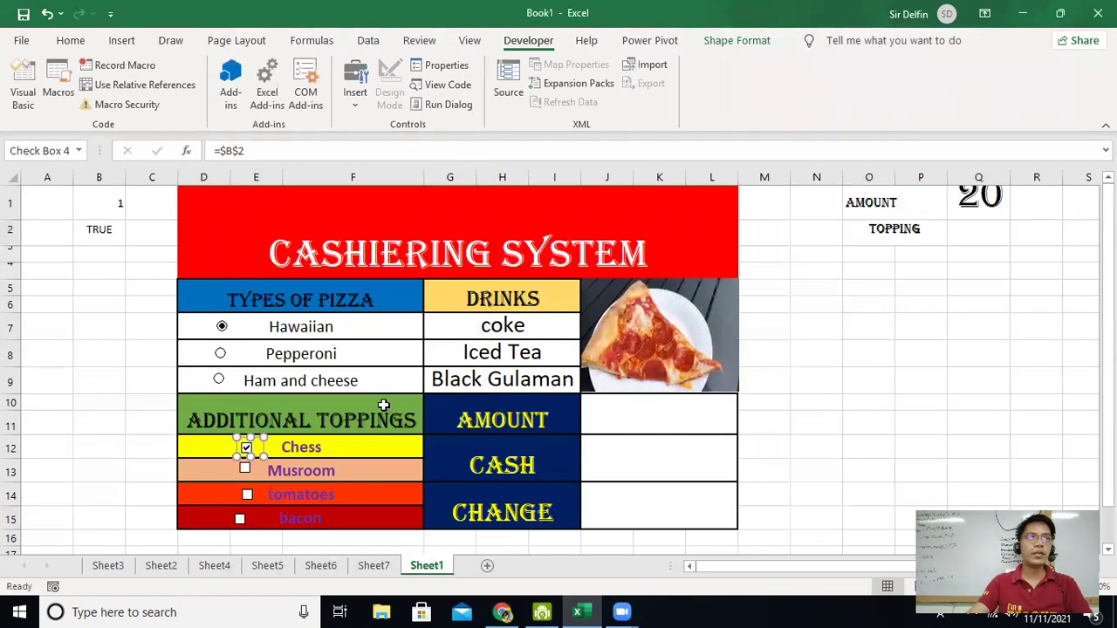
click(45, 235)
Step: Enter =IF(B2=TRUE,5) in A2 so the Chess price shows 5 when checked
text(=)
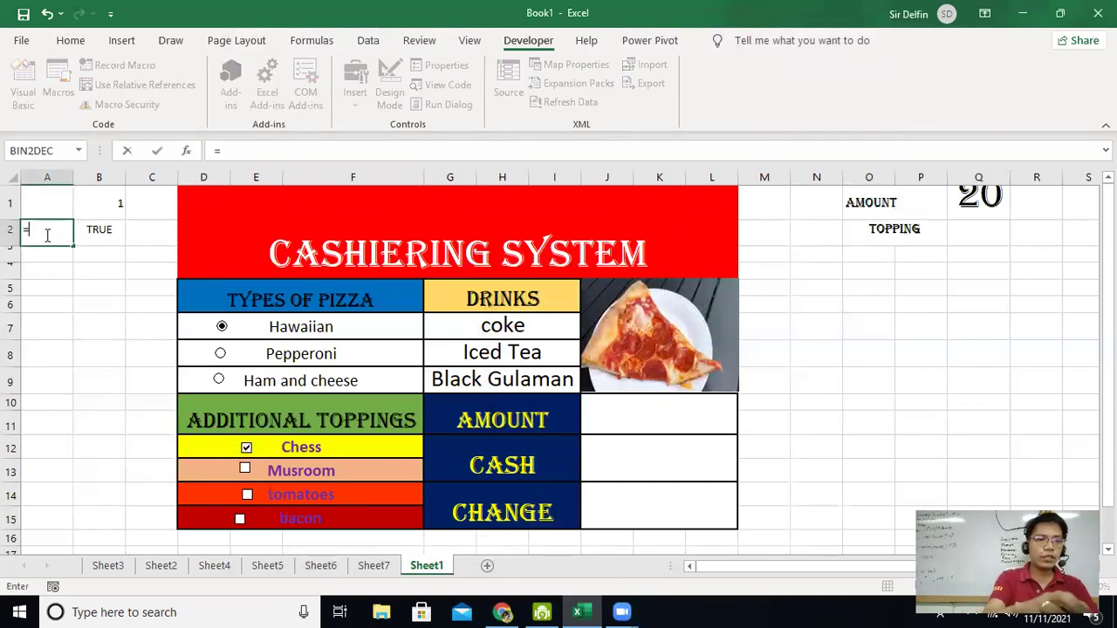
text(if()
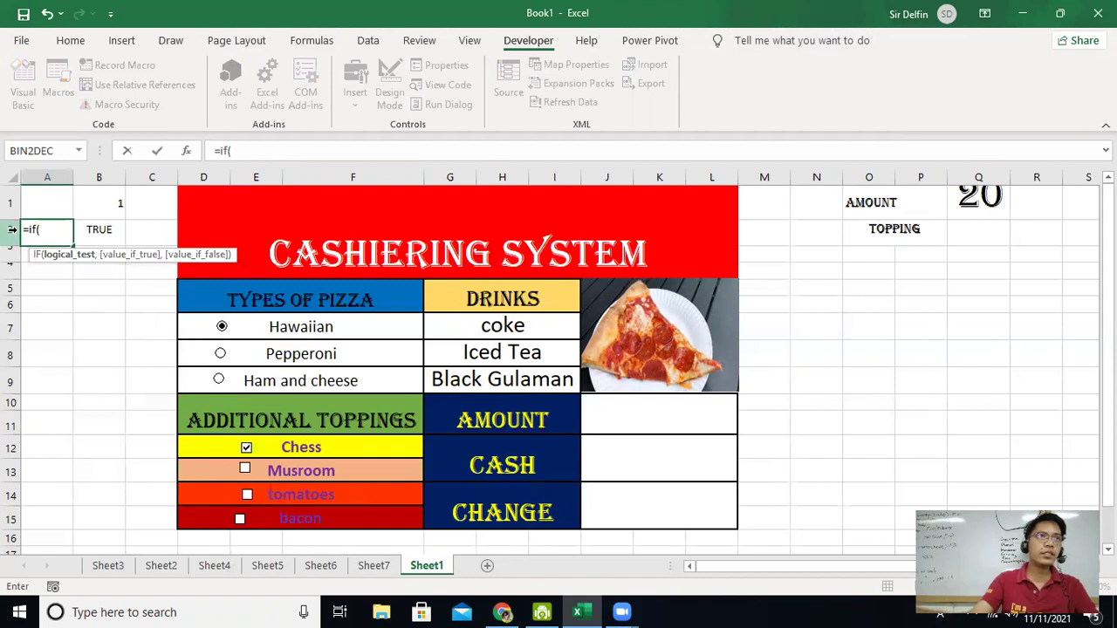
click(89, 234)
text(=)
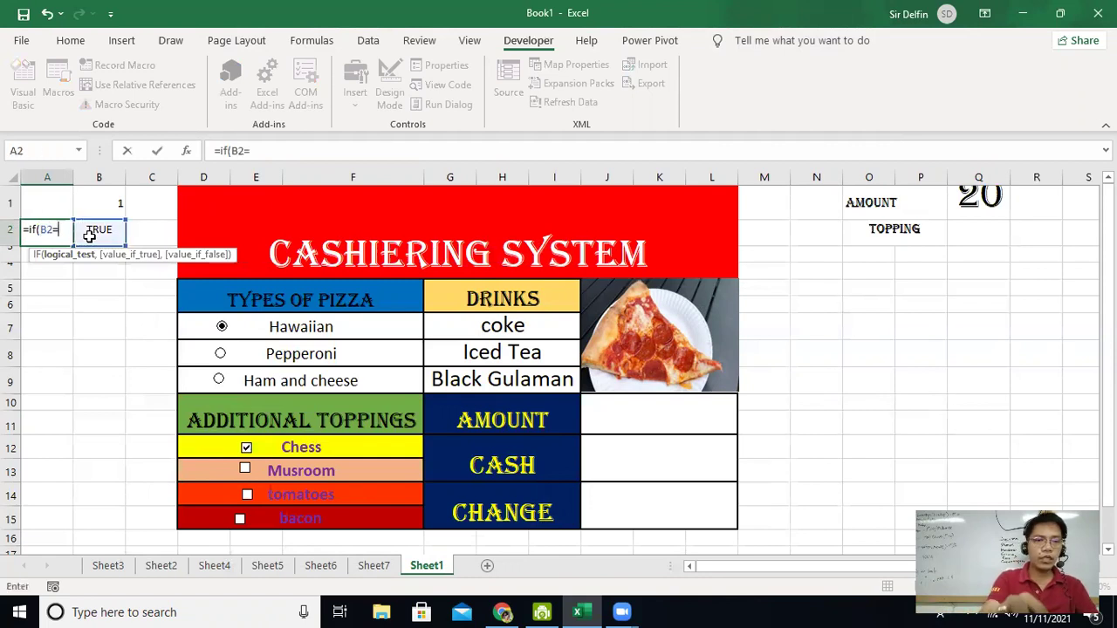
text(true)
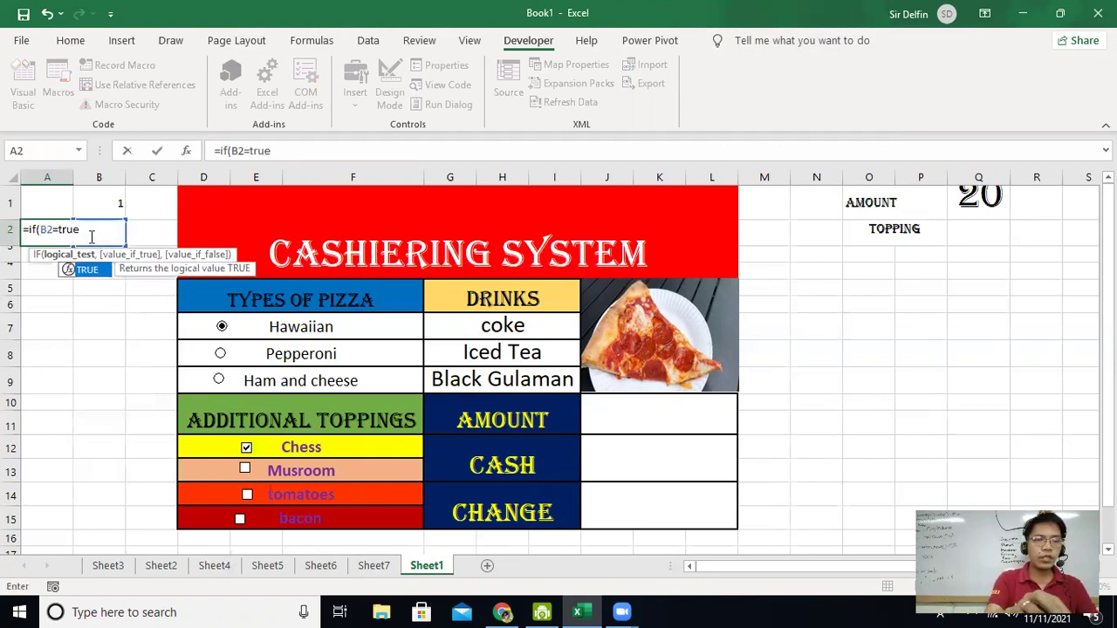
text(,)
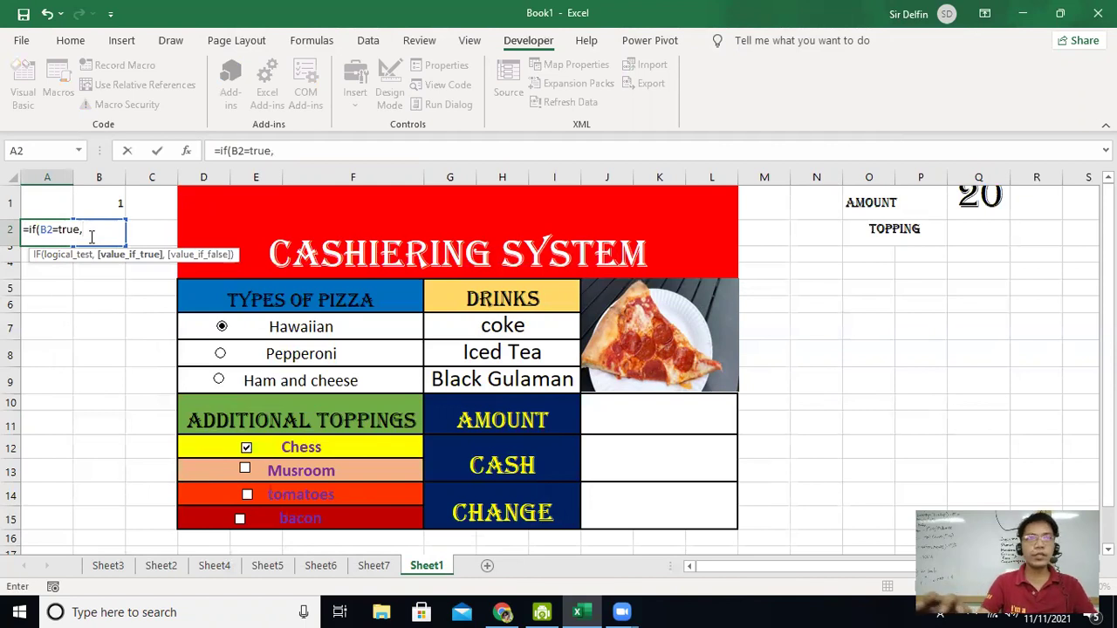
text(5)
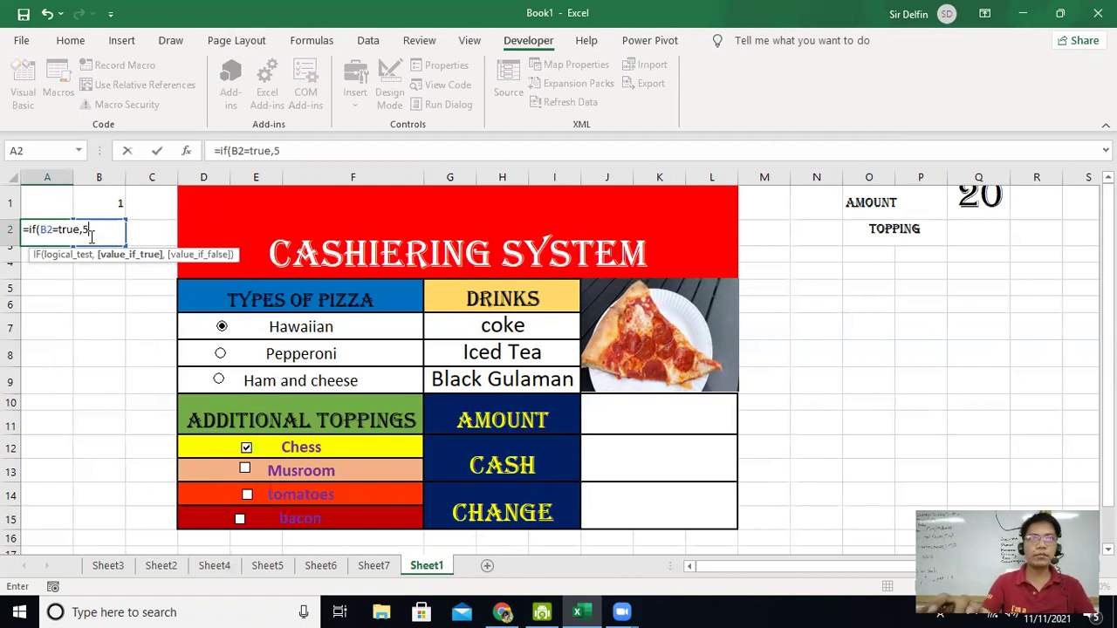
key(Return)
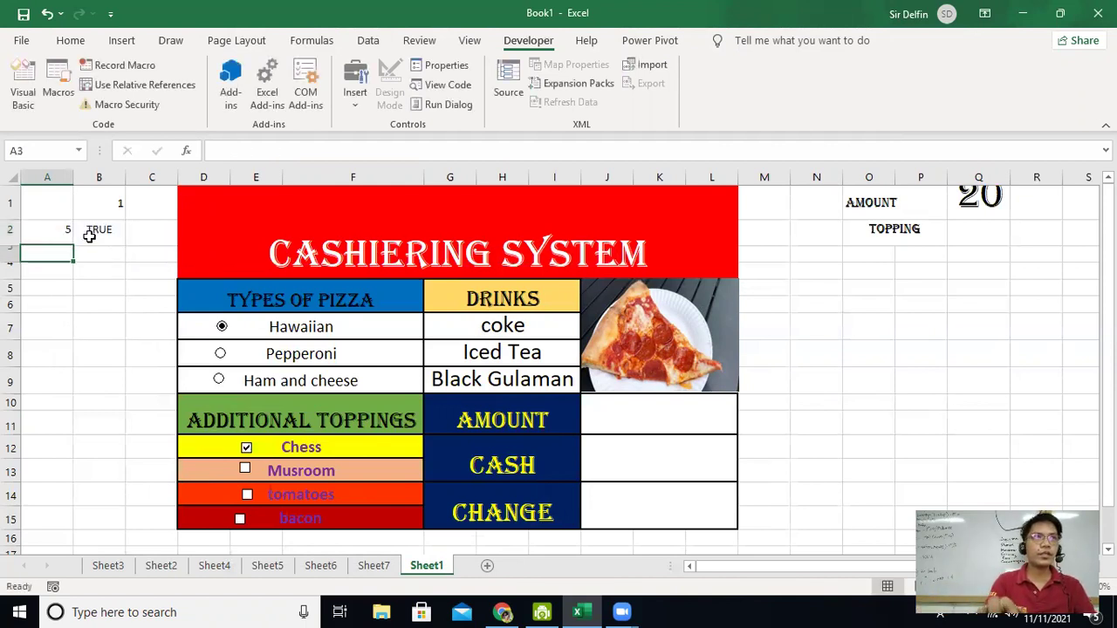
Step: Repeatedly select the Musroom checkbox, dismissing the move or copy prompts that appear
right_click(248, 473)
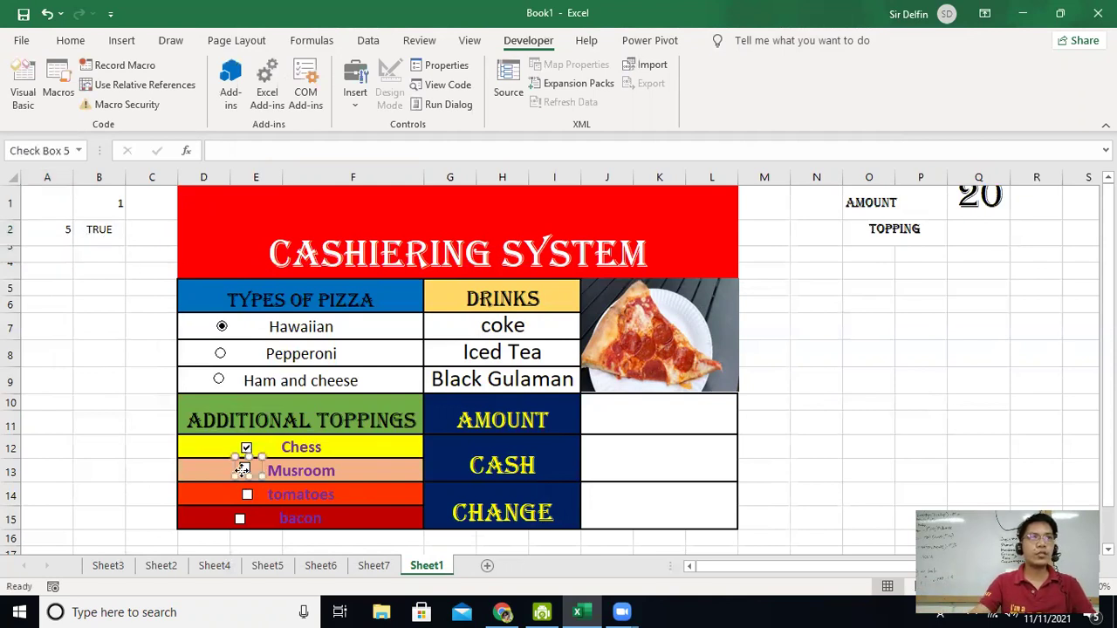
click(212, 457)
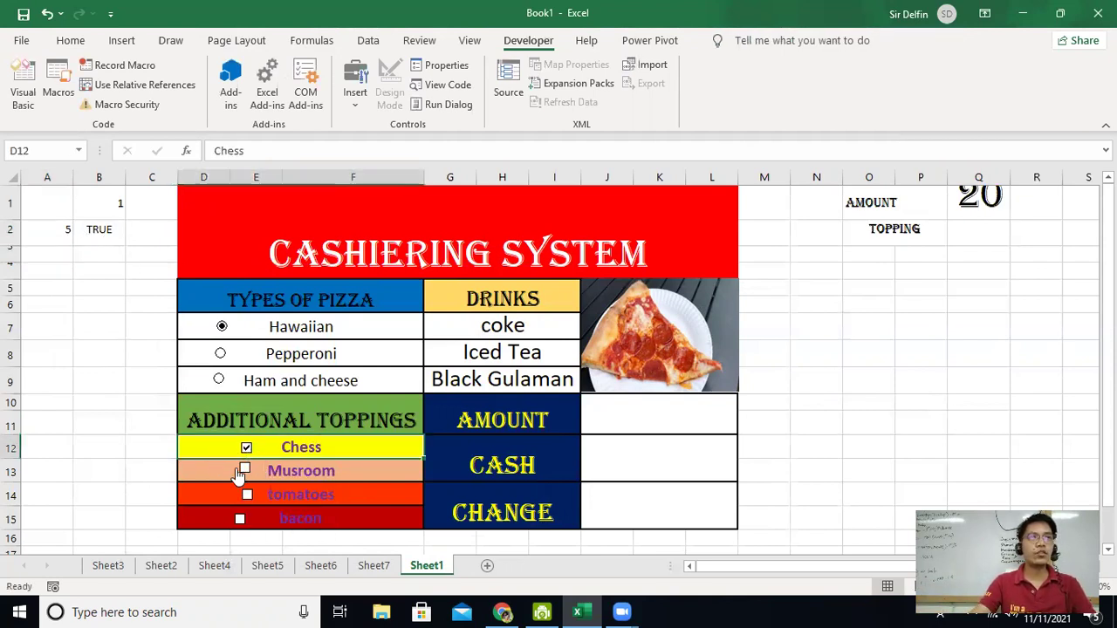
right_click(246, 470)
click(247, 469)
right_click(246, 469)
click(245, 467)
right_click(245, 466)
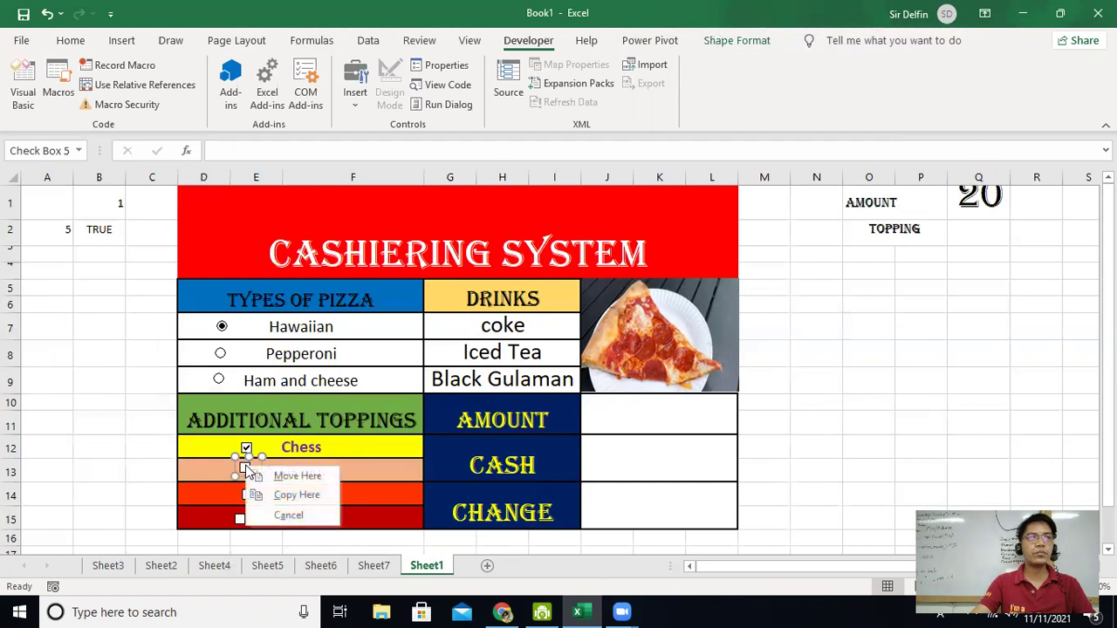
click(171, 448)
right_click(246, 470)
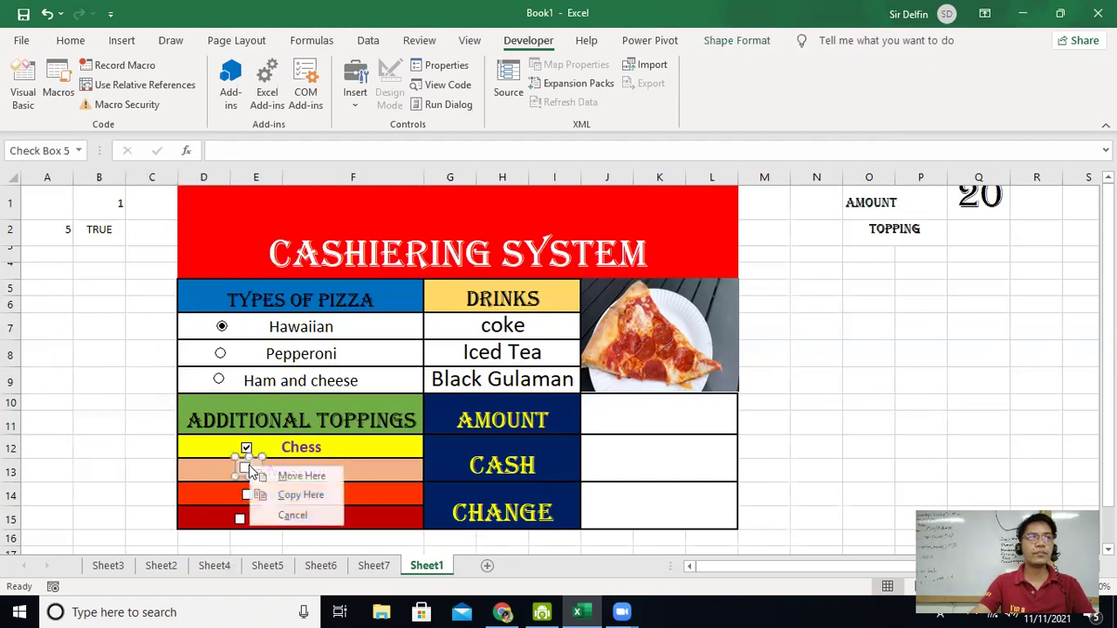
click(244, 467)
click(245, 469)
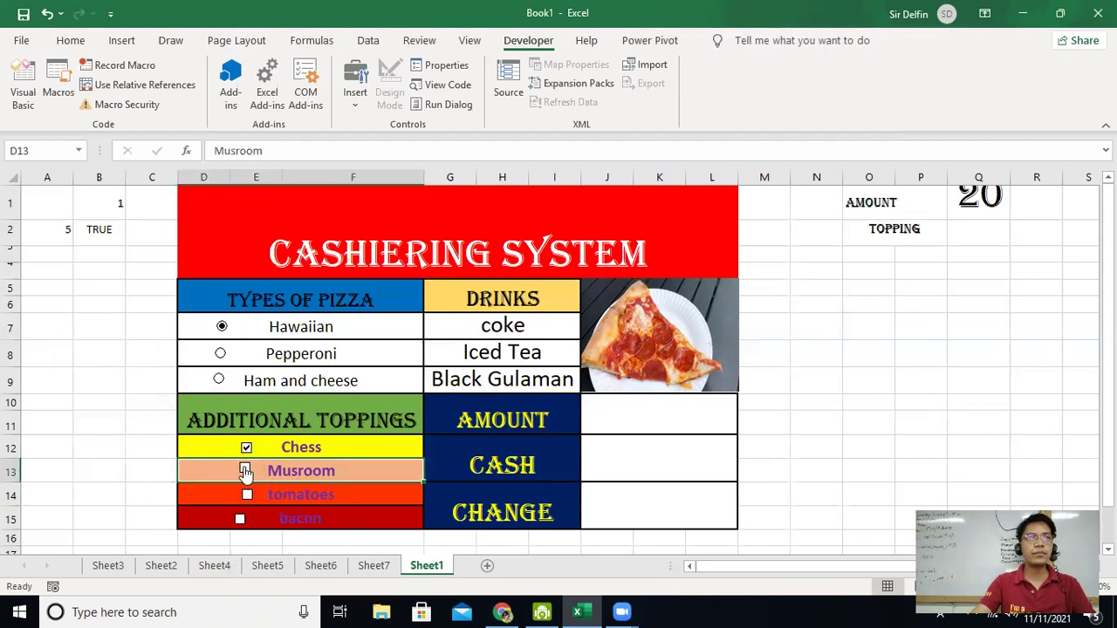
right_click(246, 469)
click(16, 413)
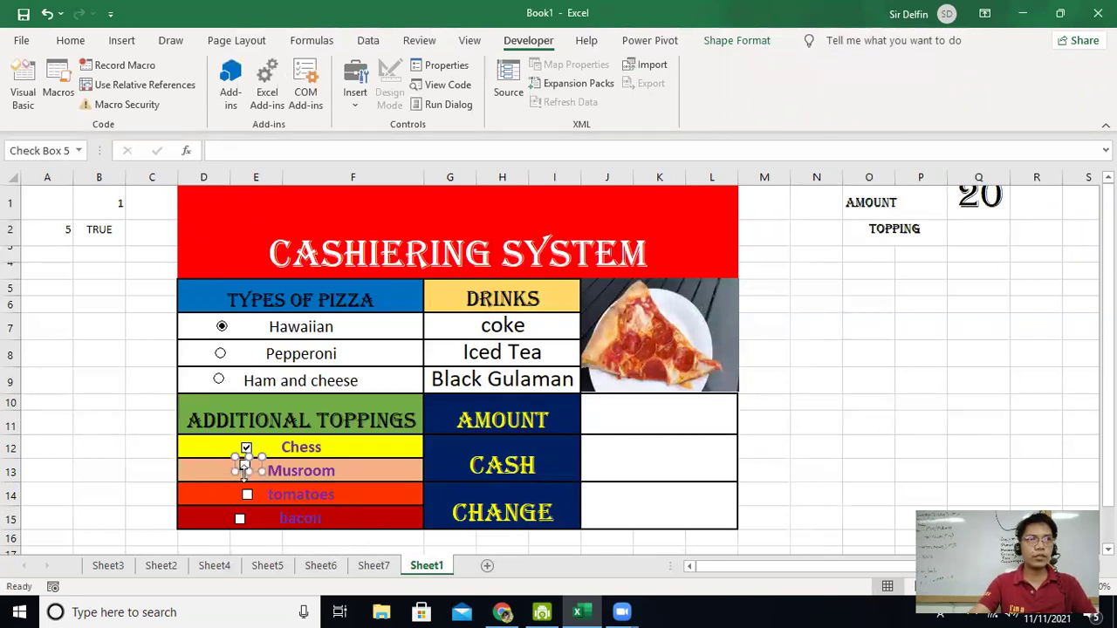
click(204, 468)
Step: Link the Musroom checkbox to cell B3 so it starts checked, then select A3
right_click(245, 471)
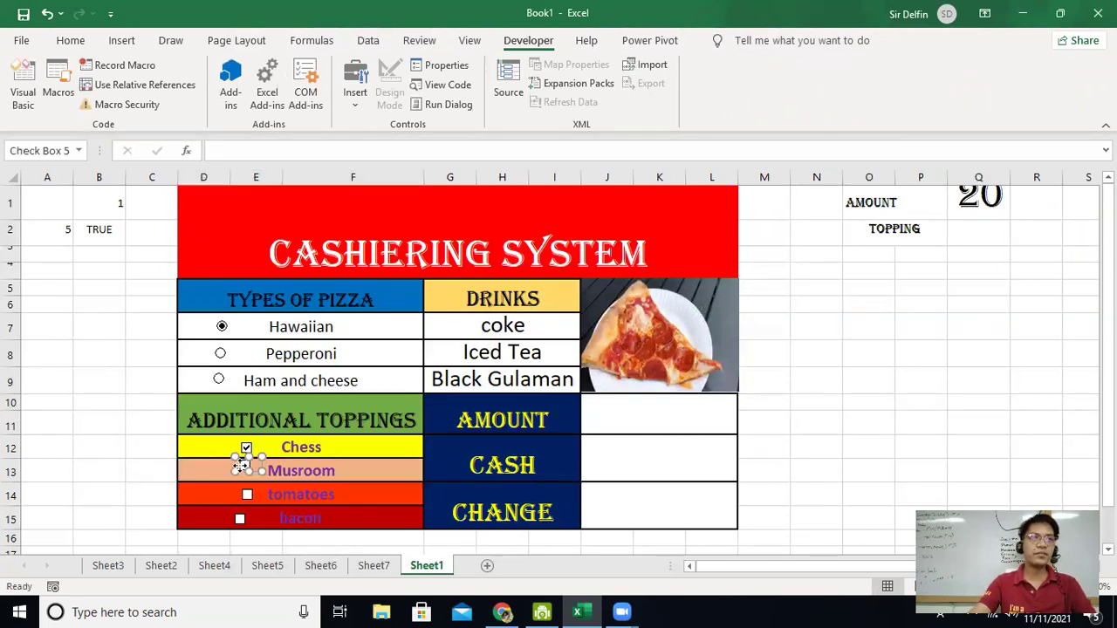
click(290, 448)
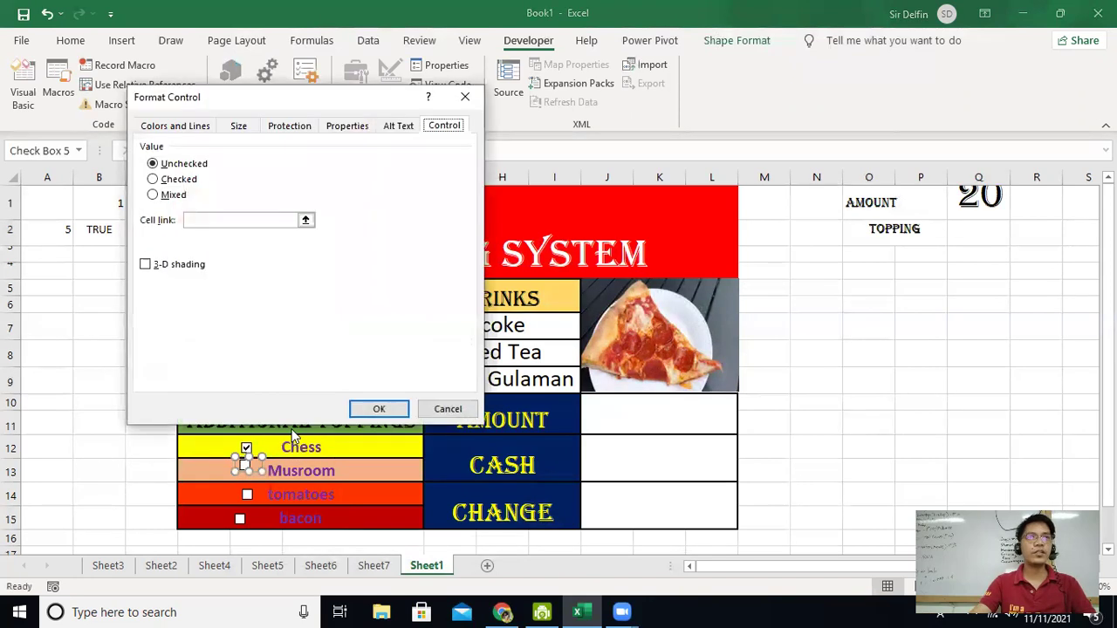
click(170, 178)
click(209, 220)
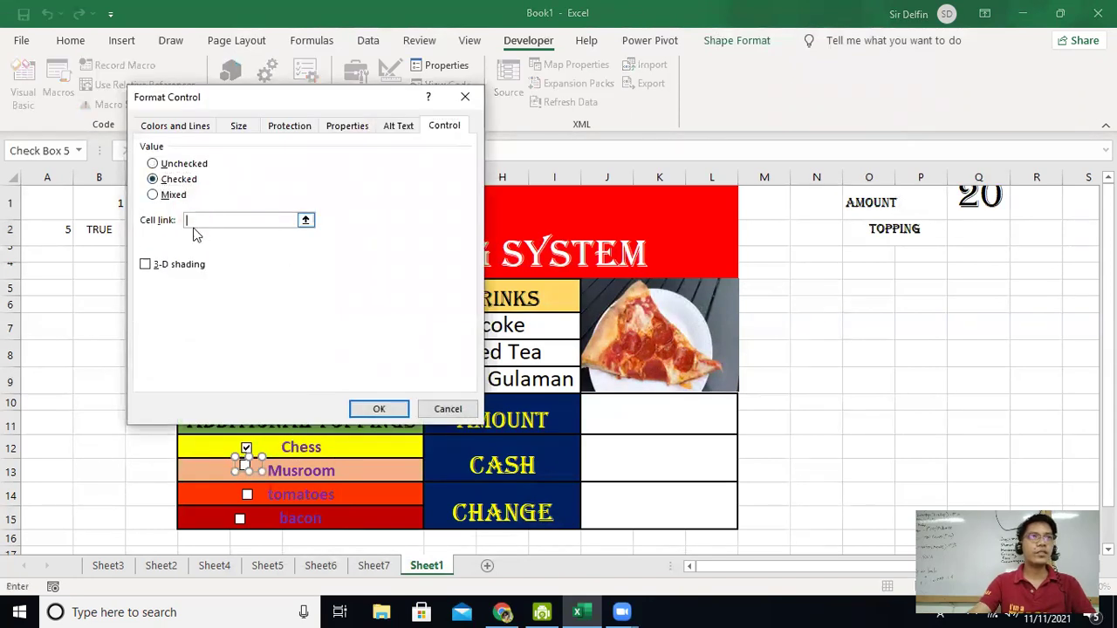
click(95, 248)
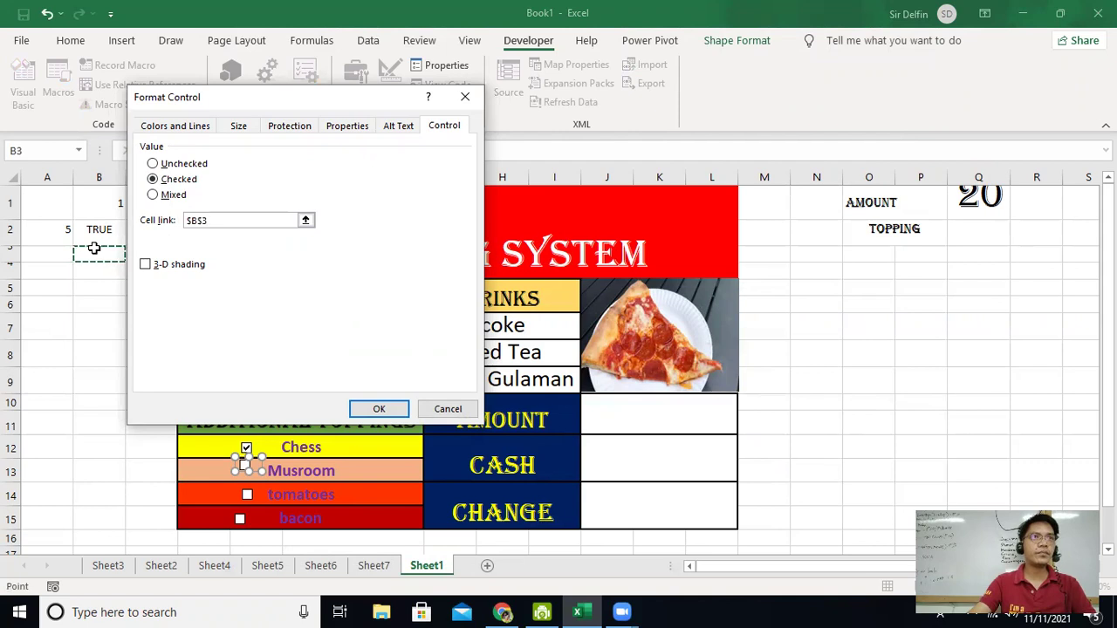
click(383, 410)
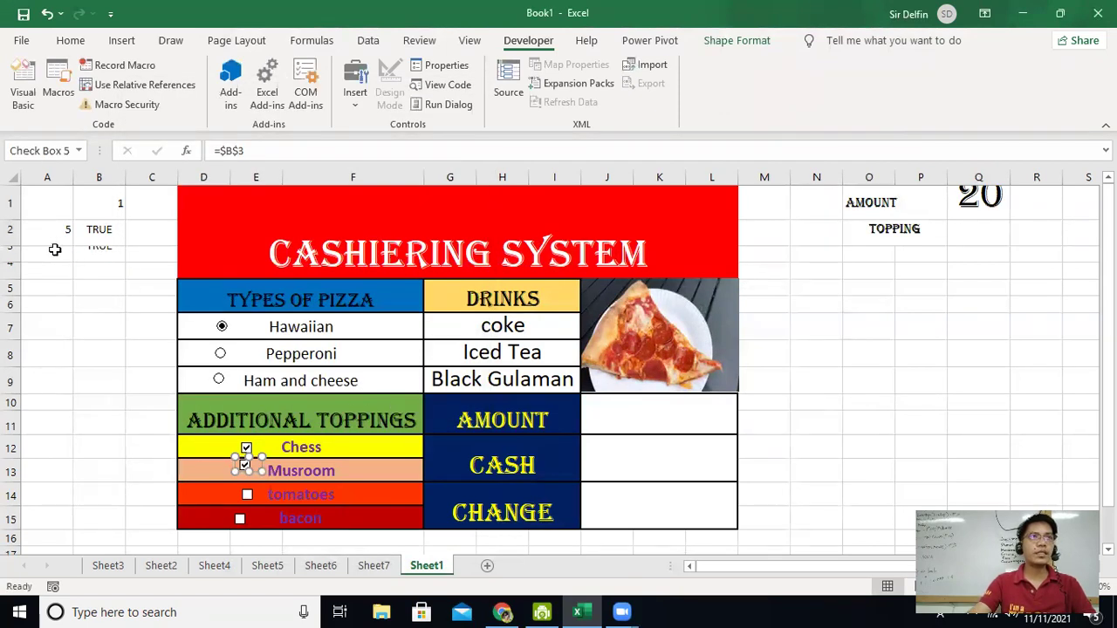
click(54, 249)
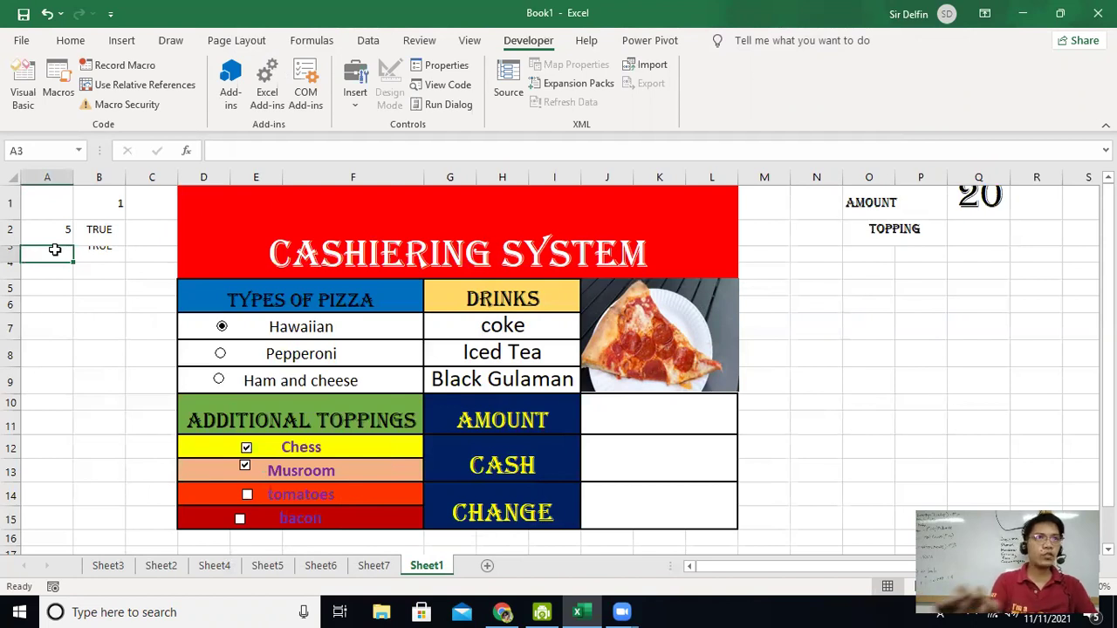
Step: Enter =IF(B3=TRUE,10,0) in A3 for the Musroom price
text(=if)
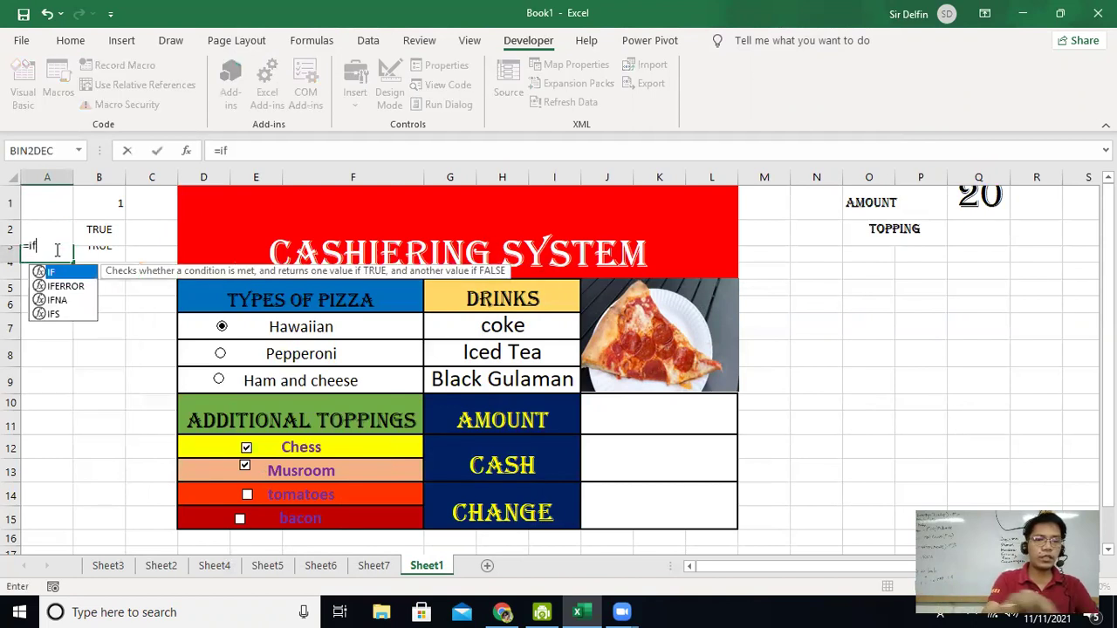
text((tr)
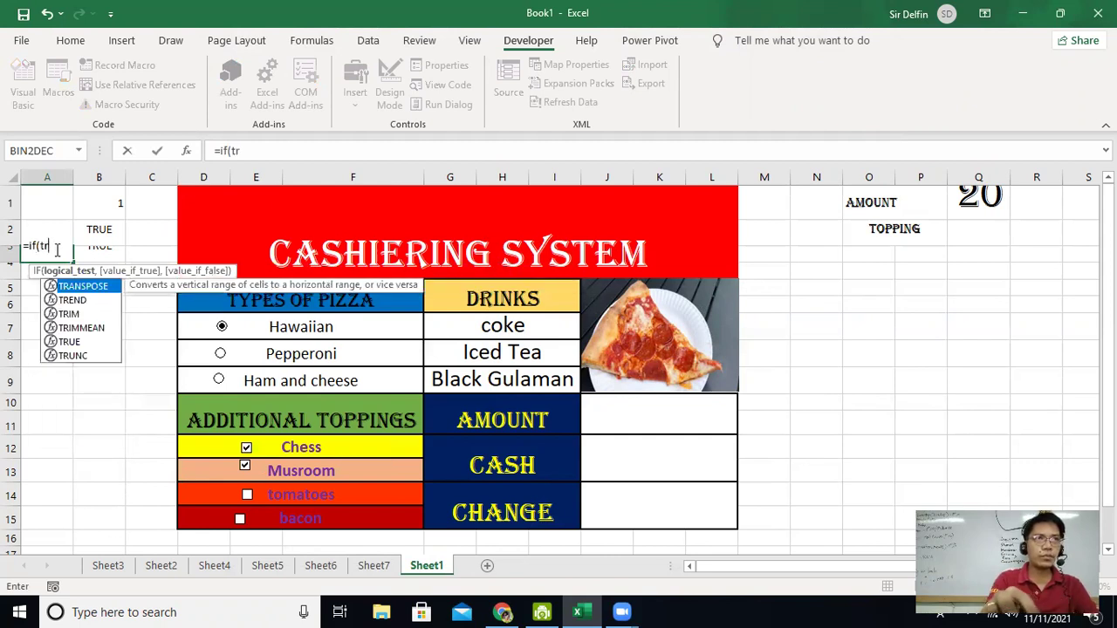
key(BackSpace)
key(BackSpace)
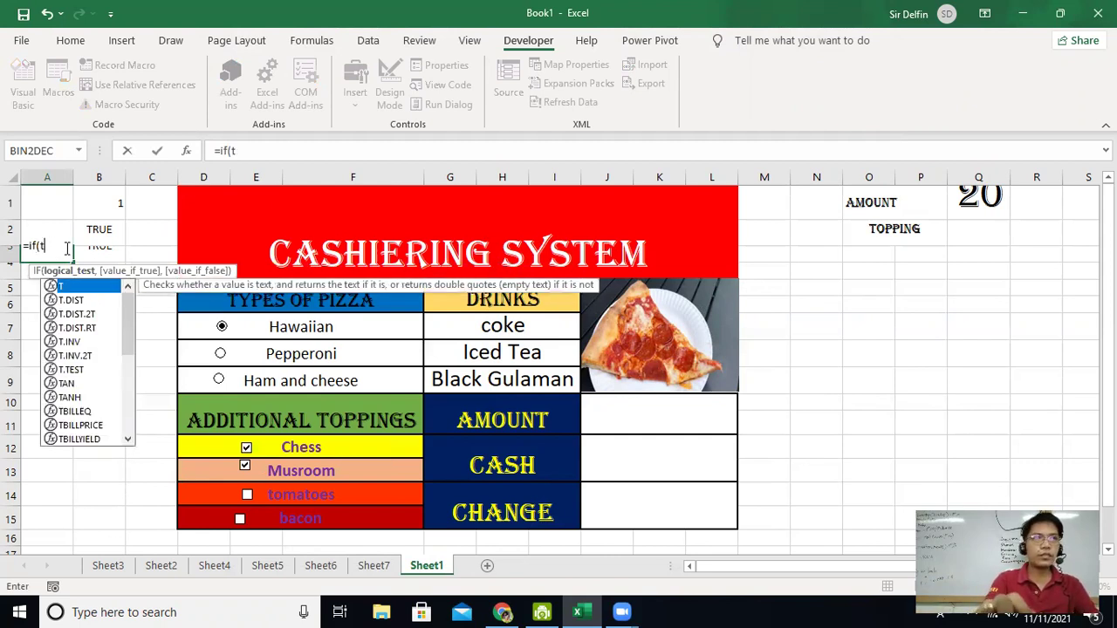
click(88, 250)
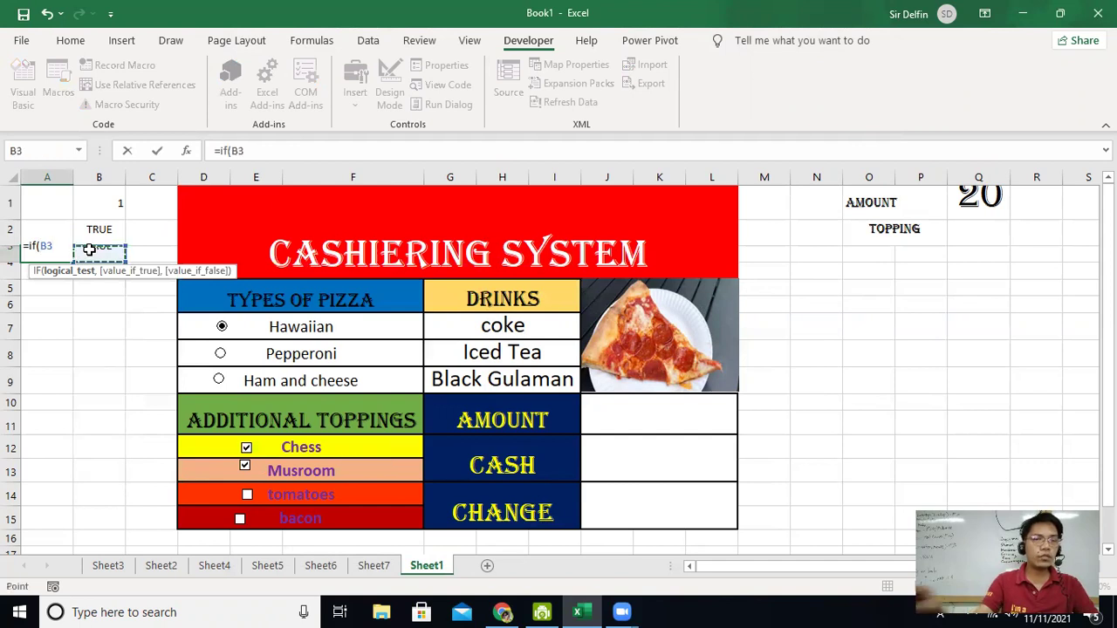
text(=true,10)
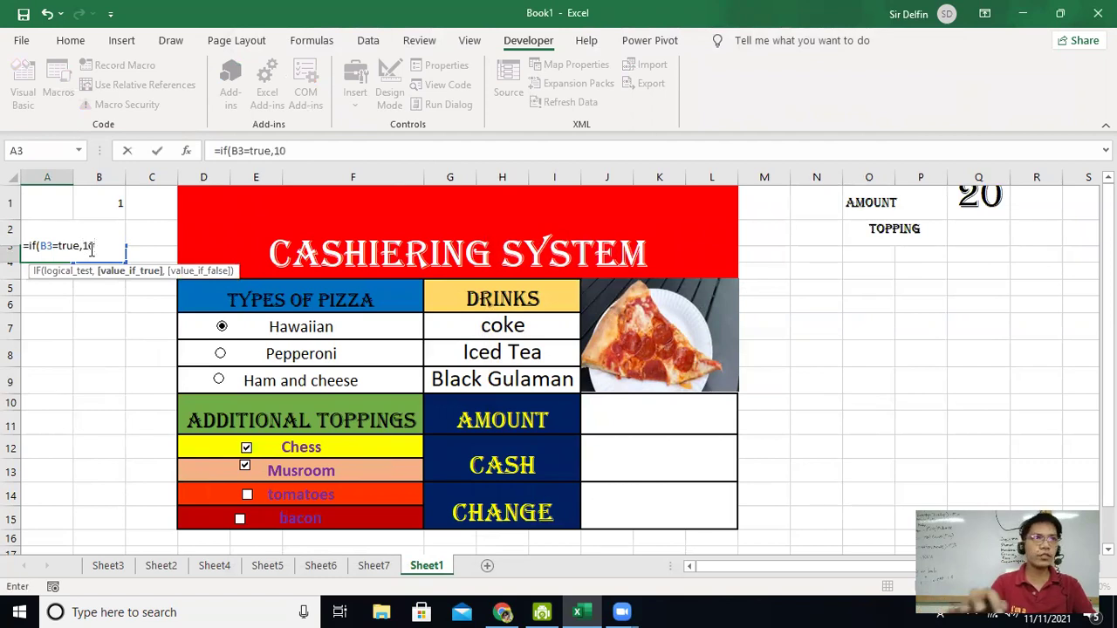
text(,0)
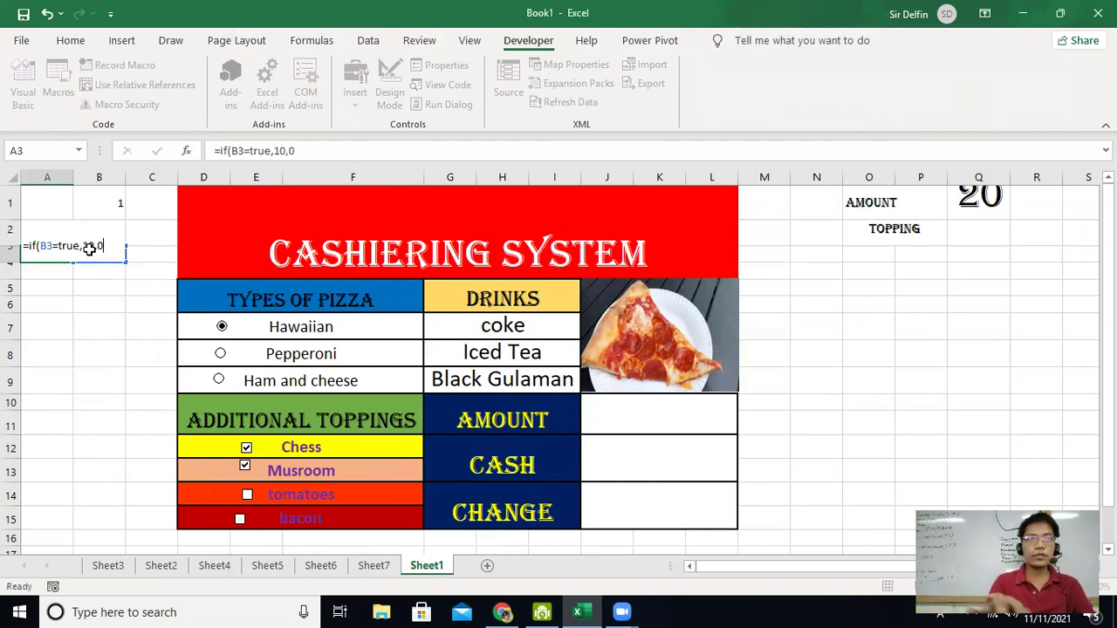
key(Return)
Step: Revise A2's formula to =IF(B2=TRUE,5,0)
click(65, 226)
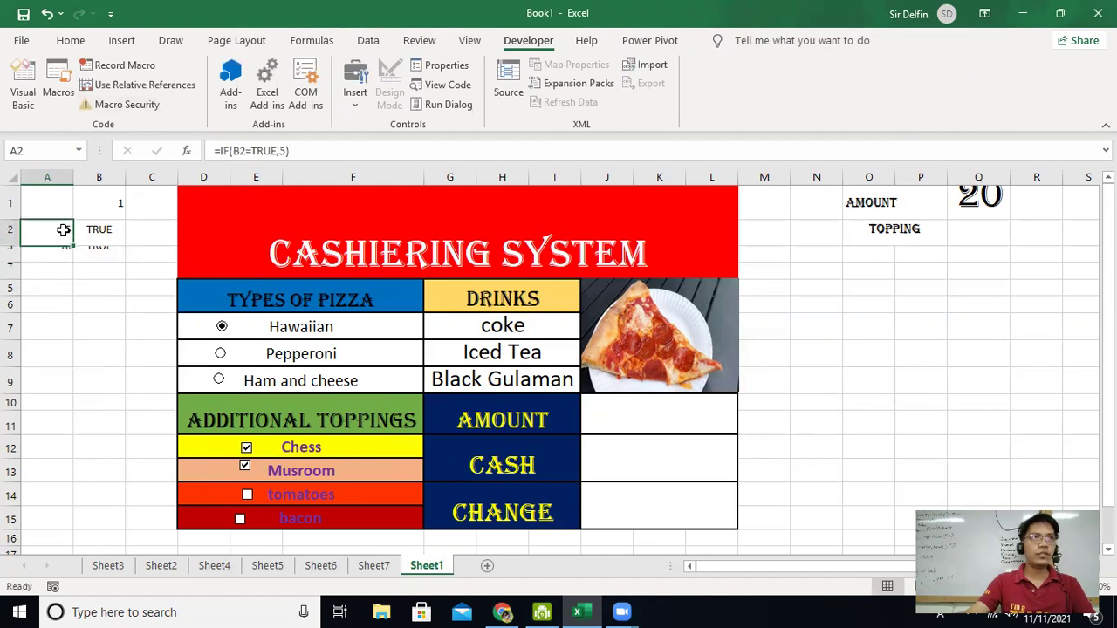
click(316, 150)
key(BackSpace)
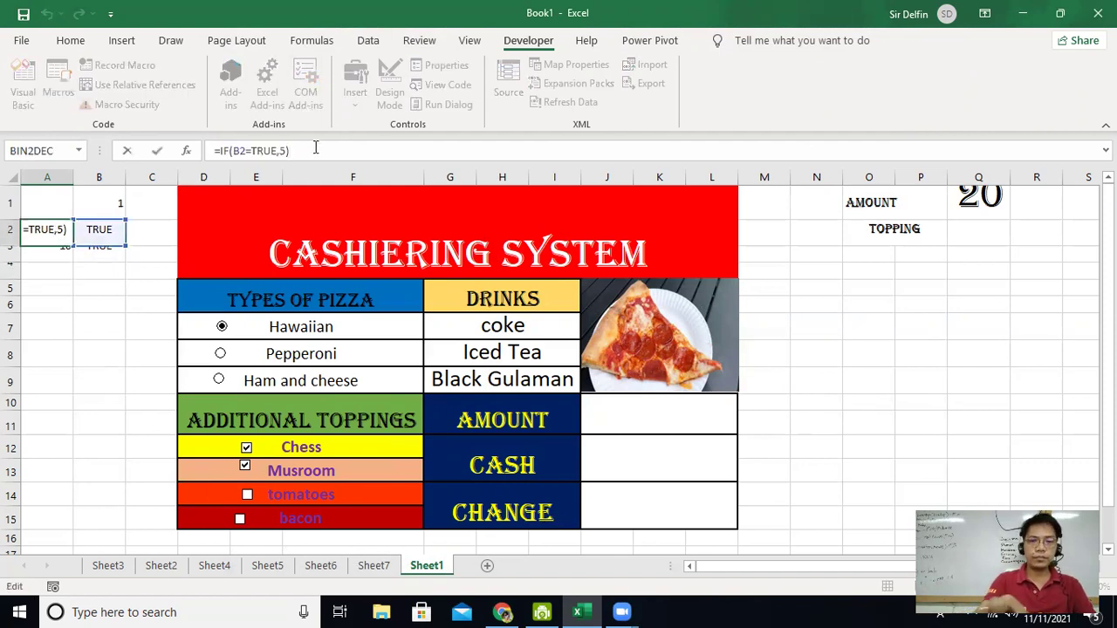
text(,0)
key(Return)
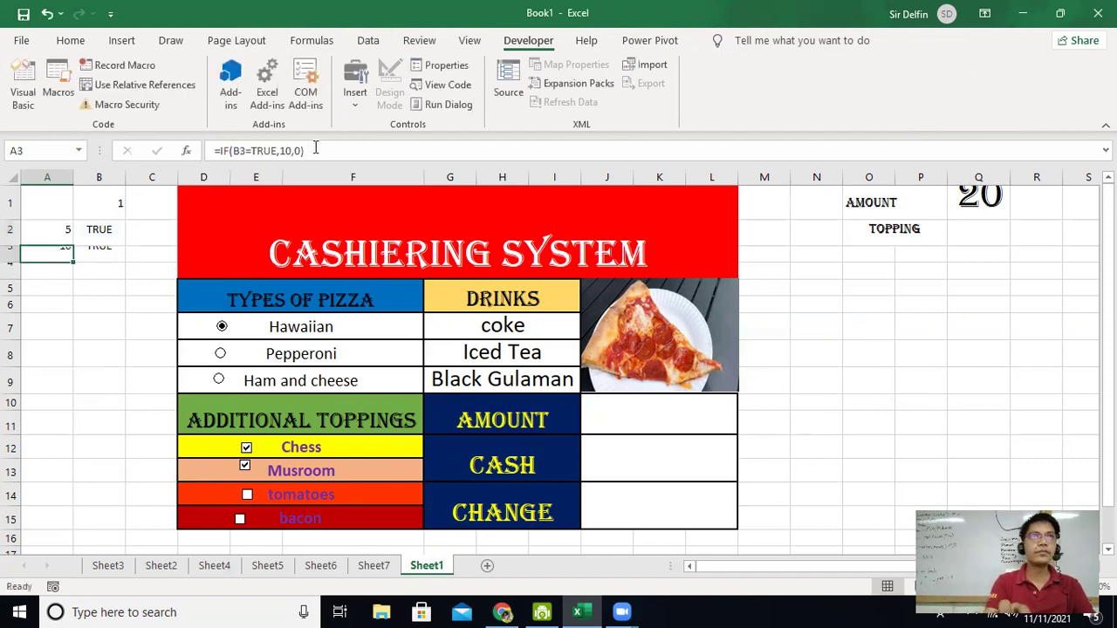
Step: Link the tomatoes checkbox to cell B4 so it starts checked, then select A4
right_click(248, 496)
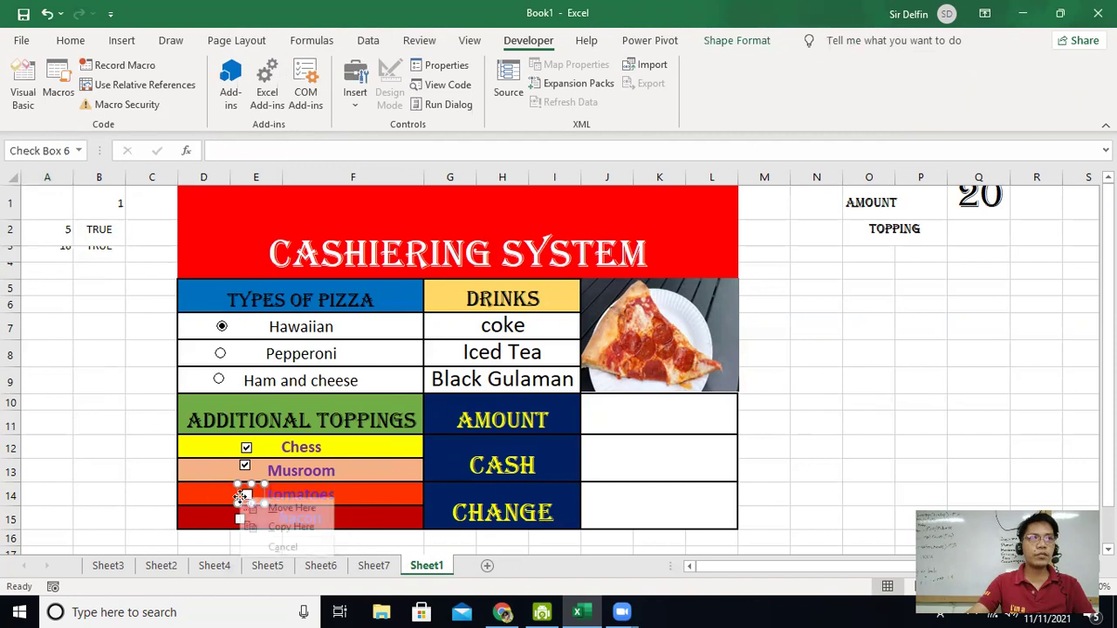
right_click(243, 494)
click(306, 478)
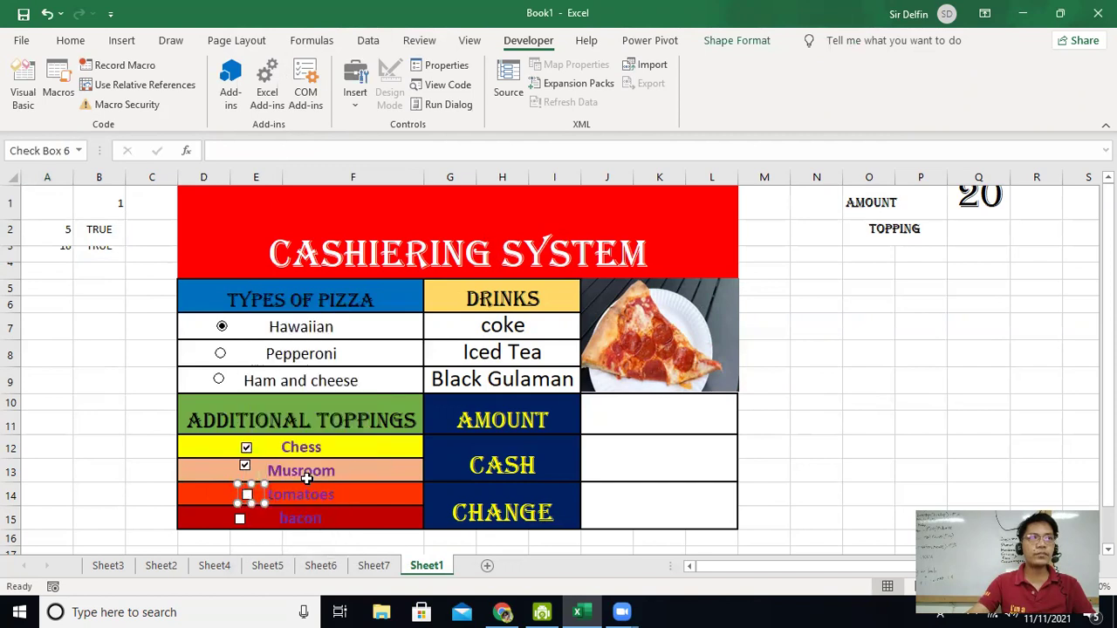
click(193, 219)
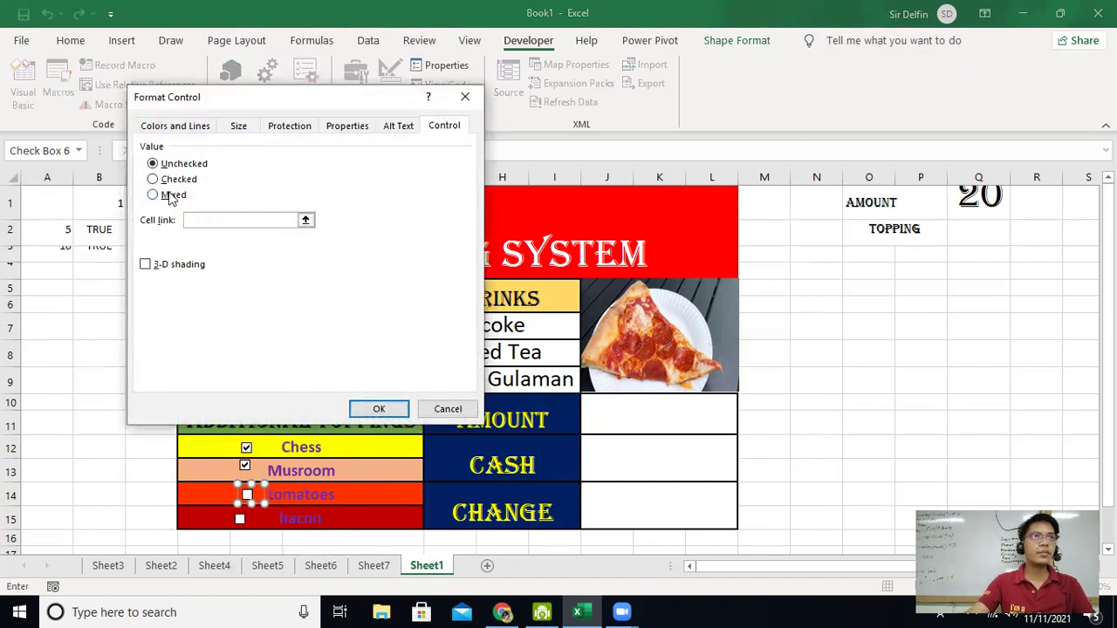
click(169, 185)
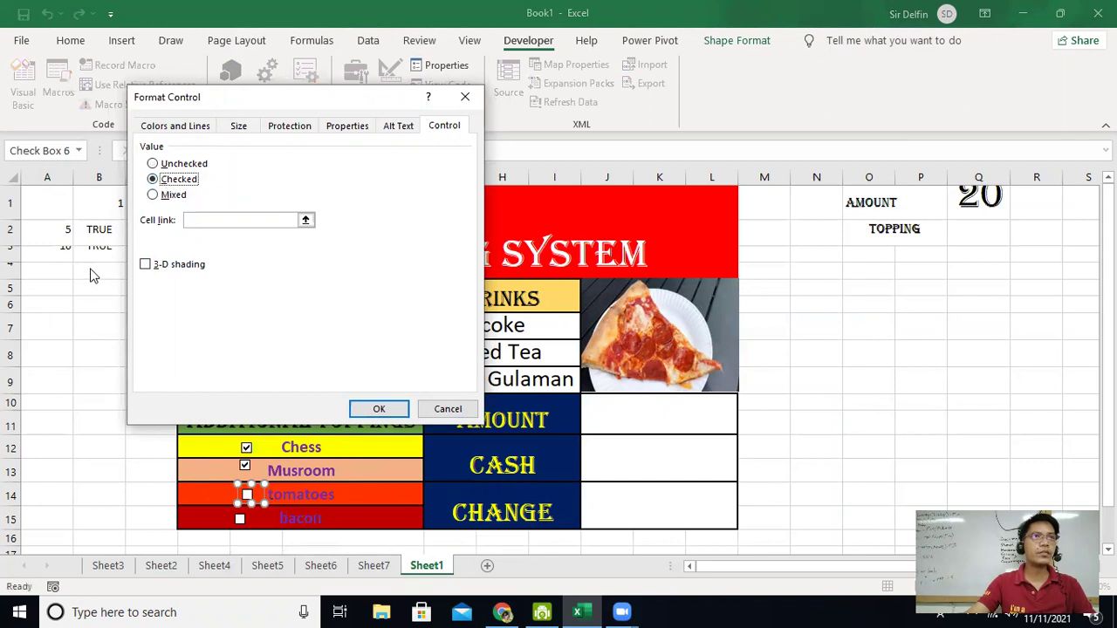
click(219, 219)
click(96, 275)
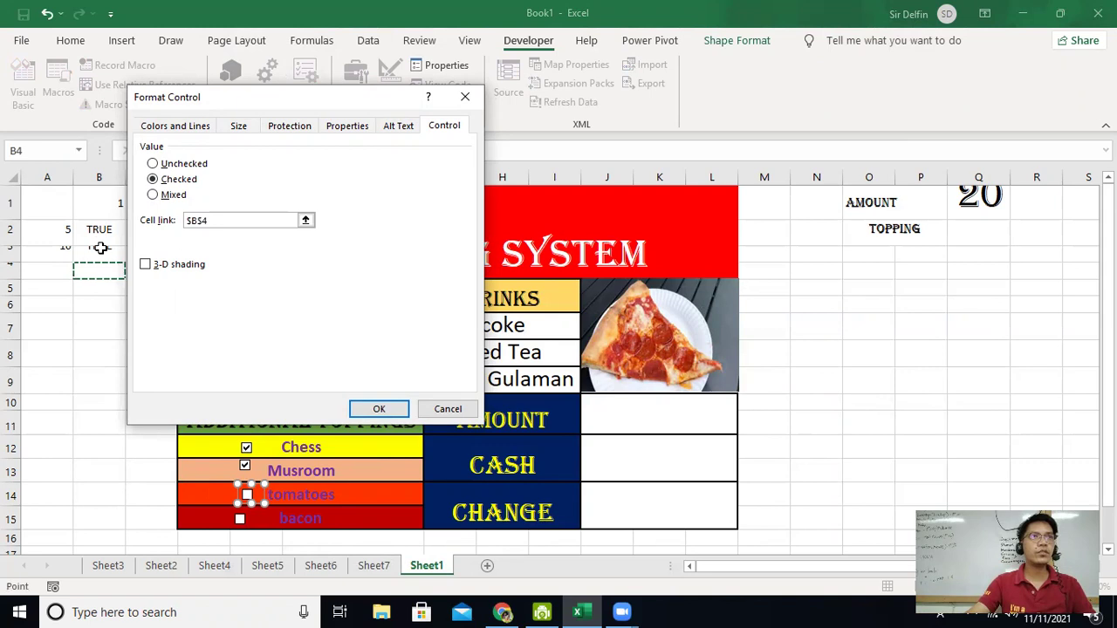
click(380, 409)
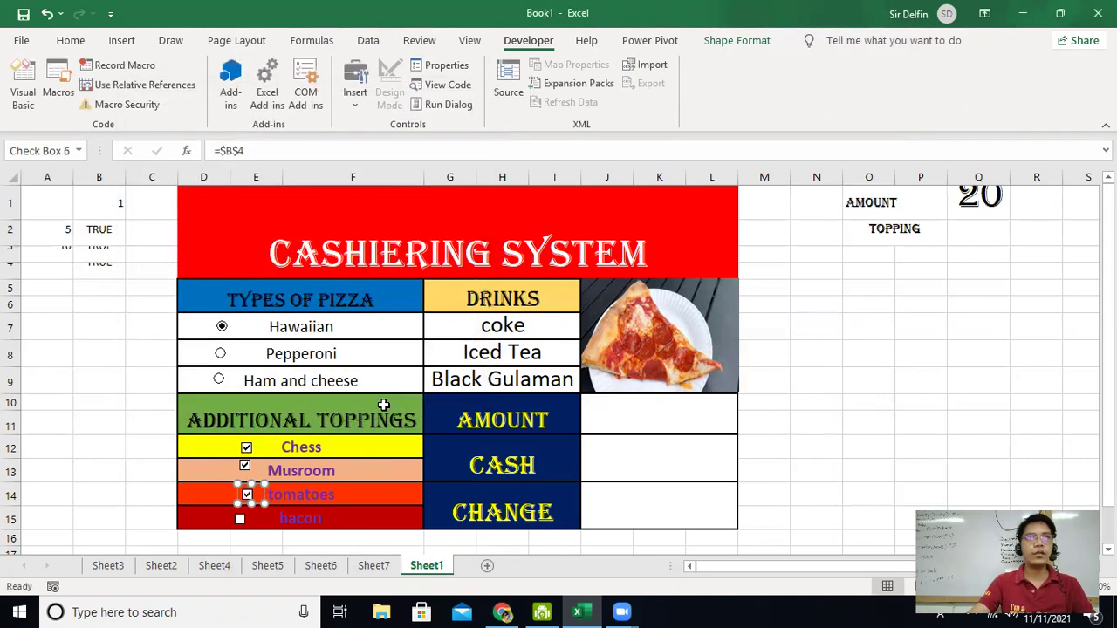
click(46, 271)
Step: Enter =IF(B4=TRUE,4,) in A4 so the tomatoes price shows 4 when checked
text(=)
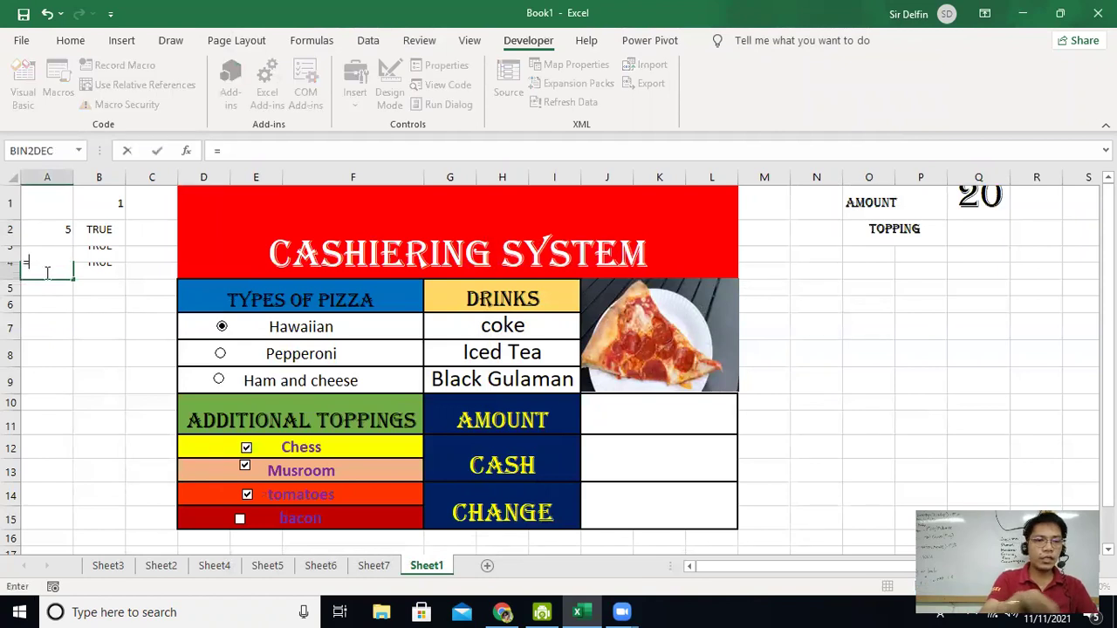
text(if()
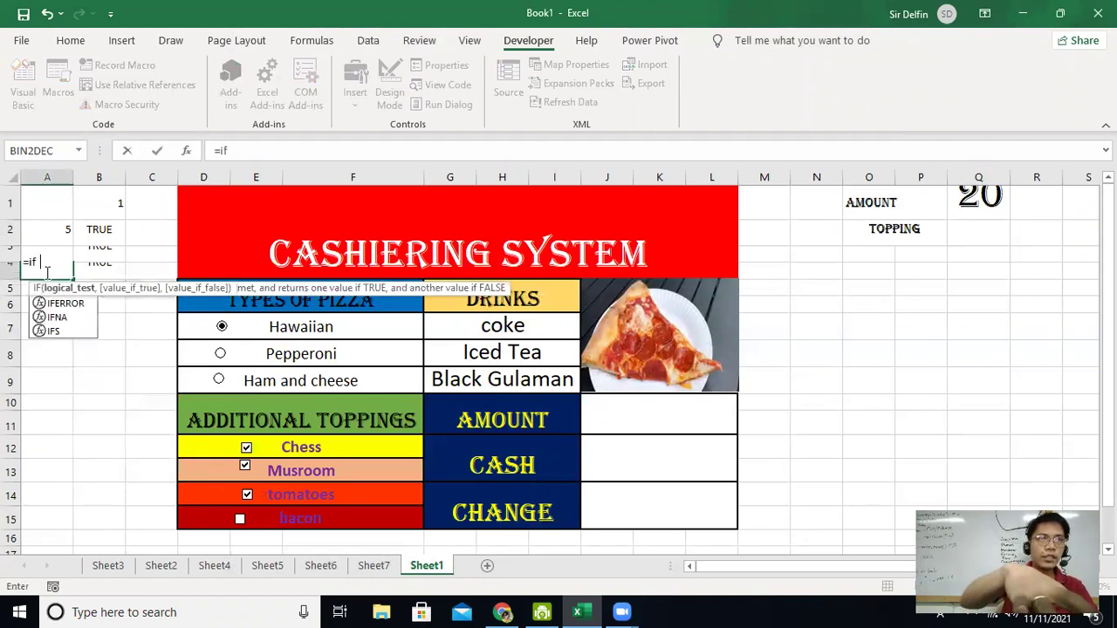
click(92, 268)
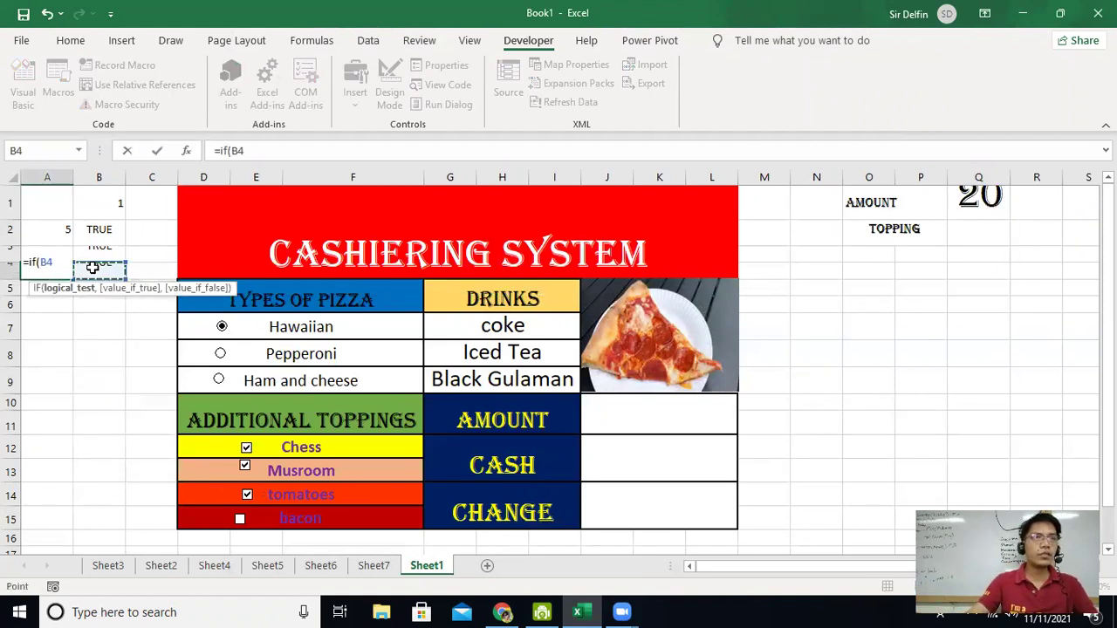
text(=true,)
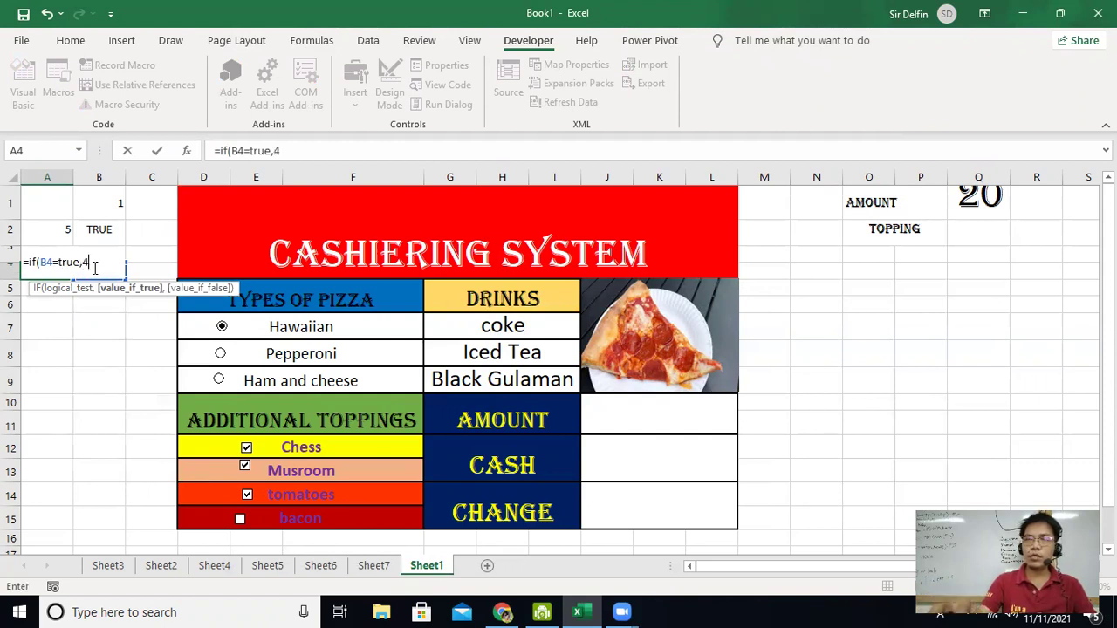
text(4,0)
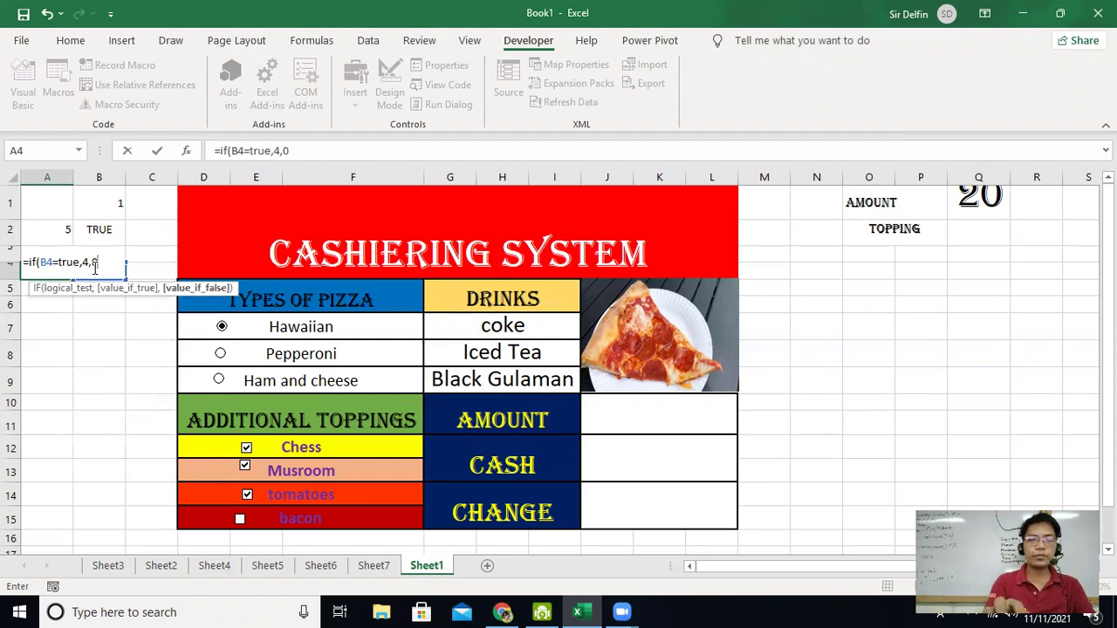
key(Return)
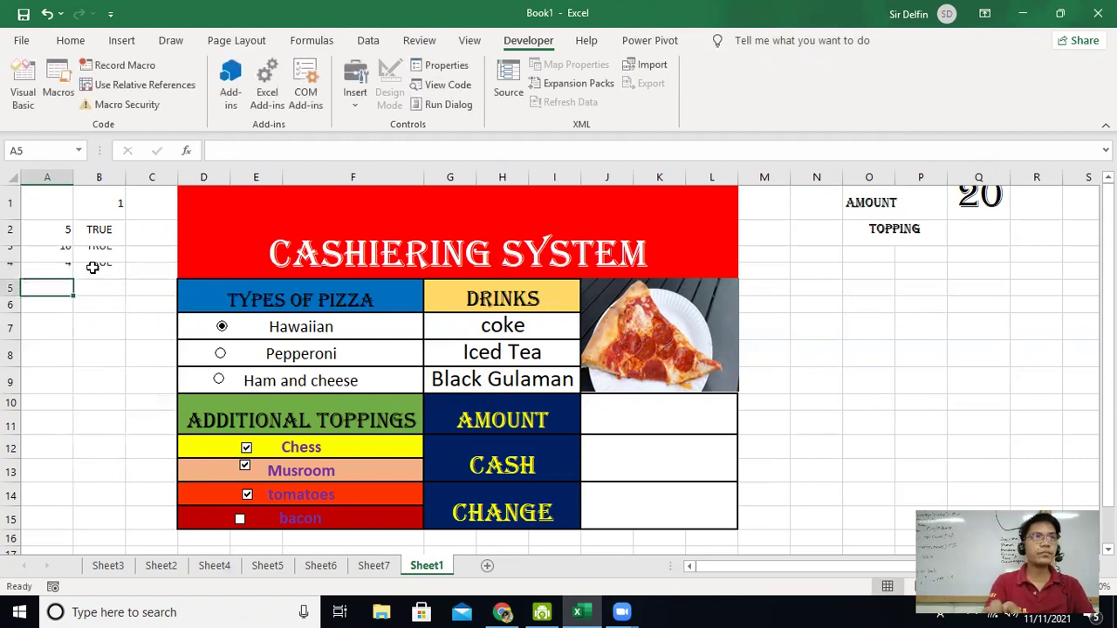
Step: Link the bacon checkbox to cell B5 so it starts checked, then select A5
right_click(241, 521)
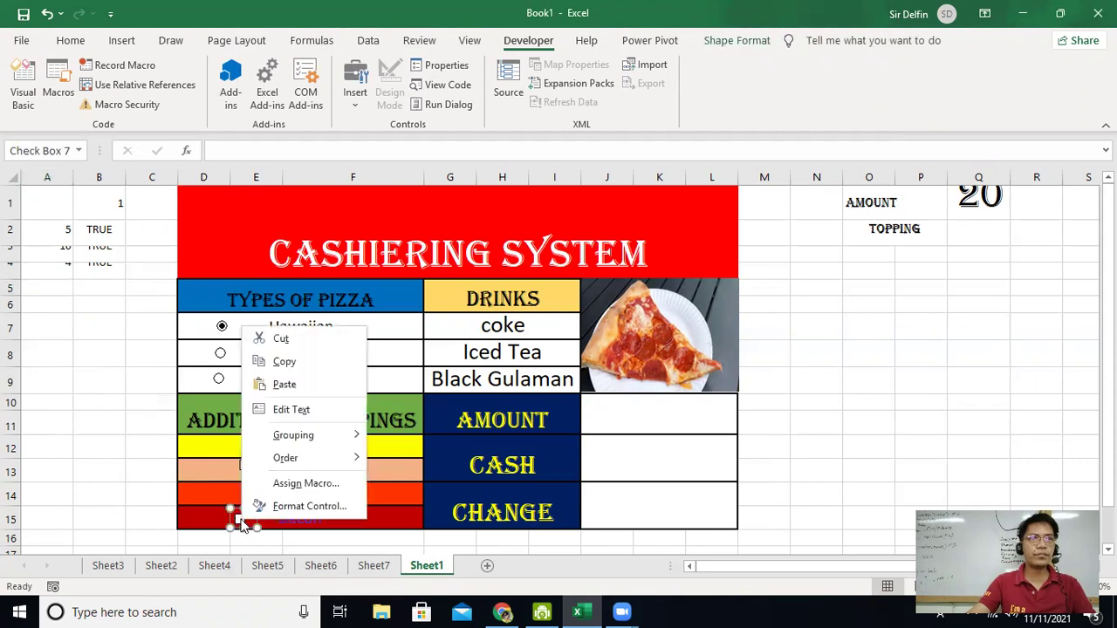
click(274, 512)
click(166, 180)
click(188, 219)
click(96, 287)
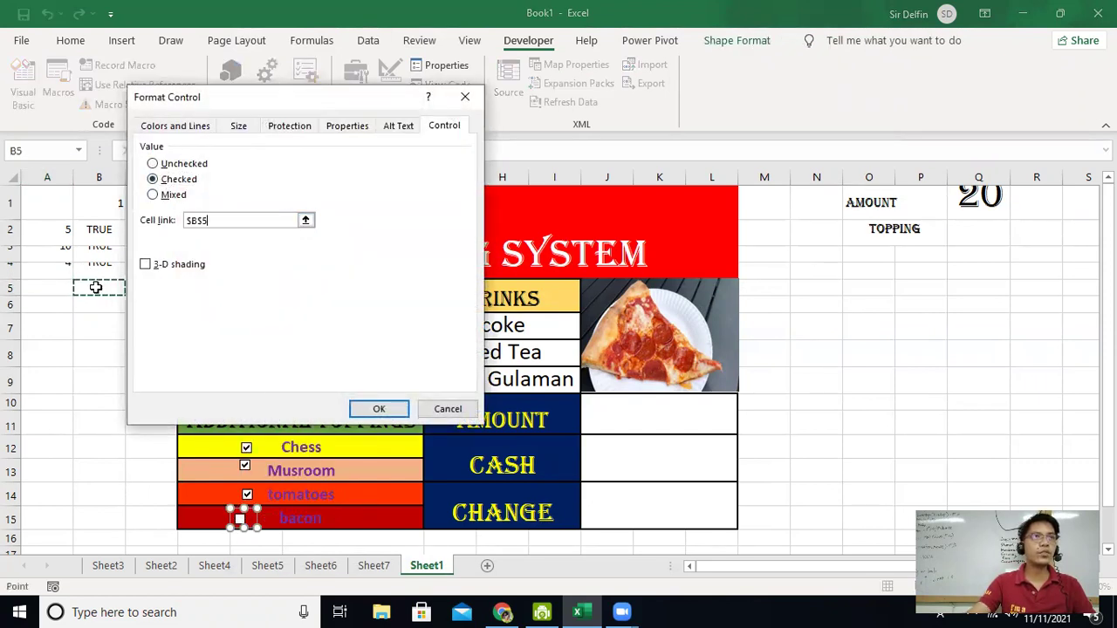
click(370, 409)
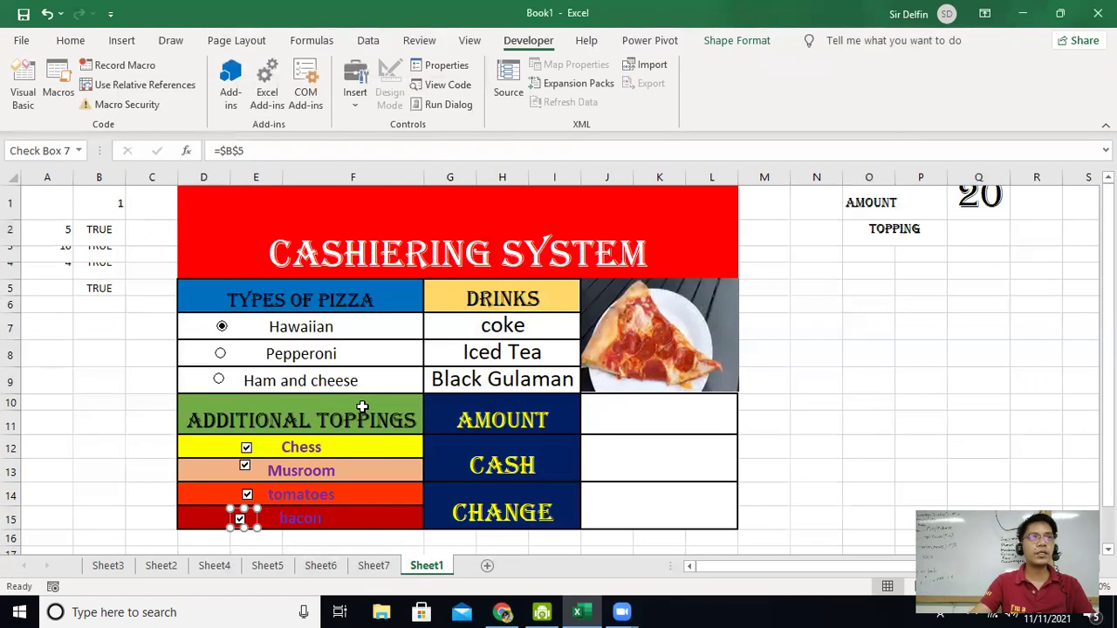
click(63, 290)
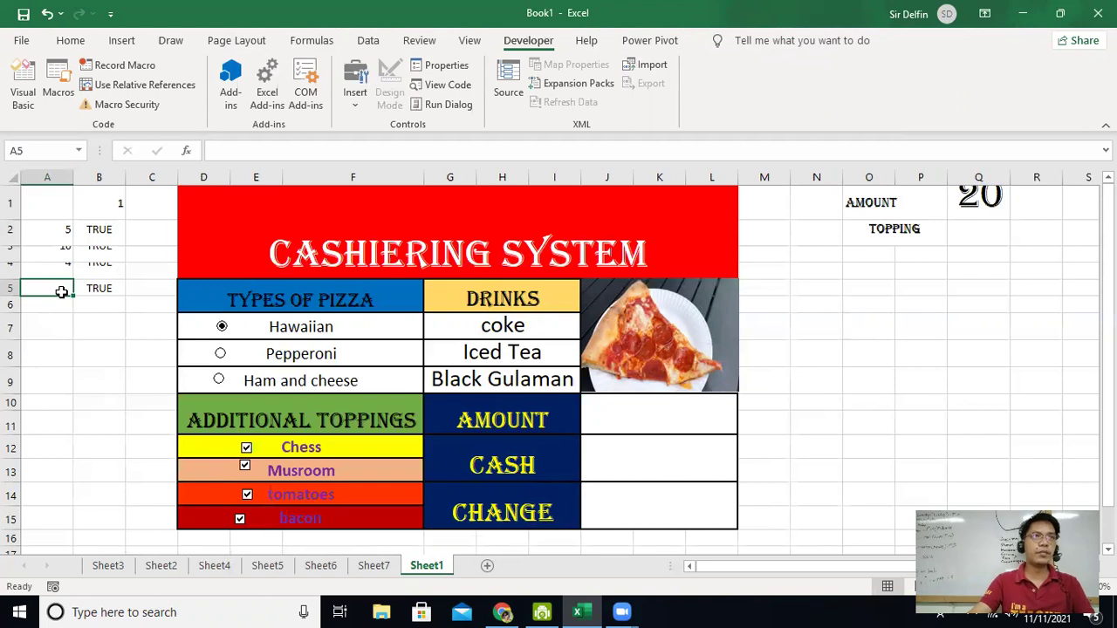
Step: Enter =IF(B5=TRUE,15,0) in A5 for the bacon price
text(=)
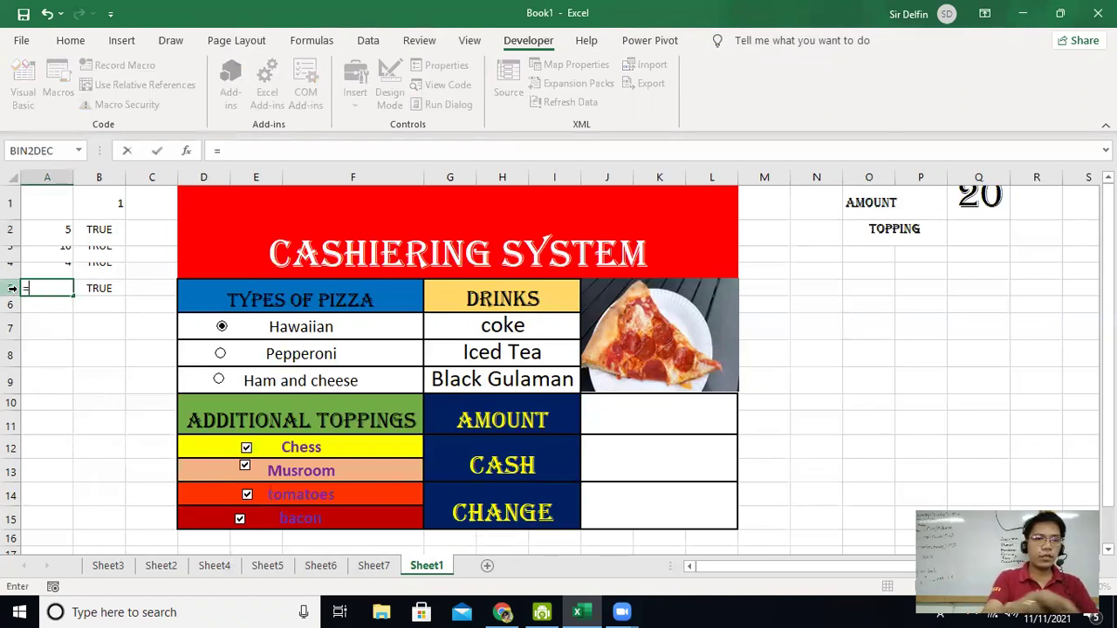
text(if()
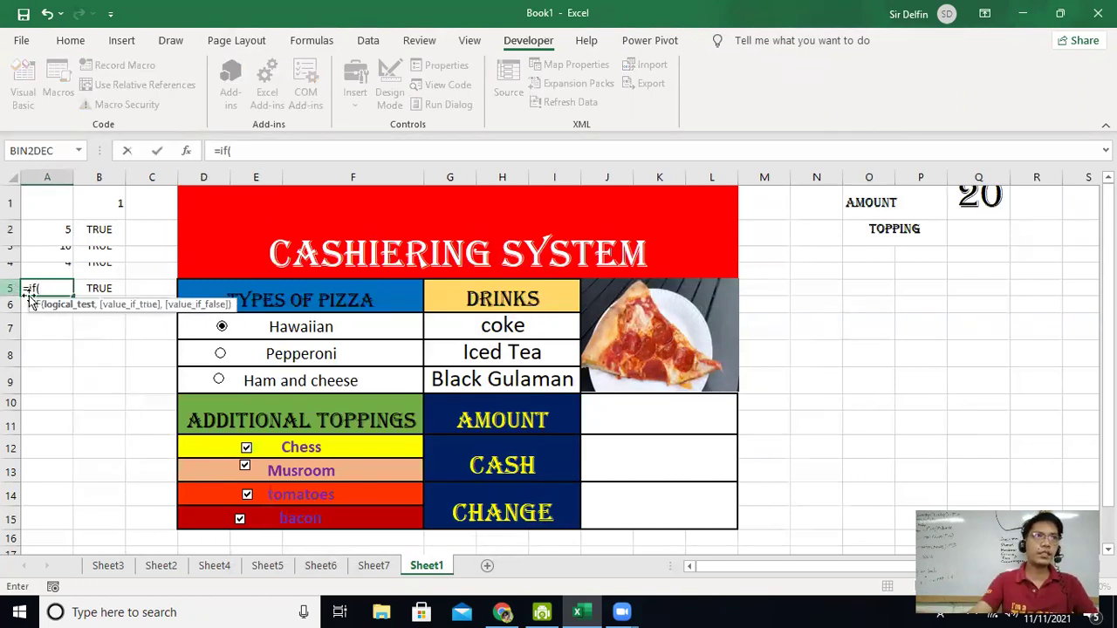
click(102, 291)
text(=)
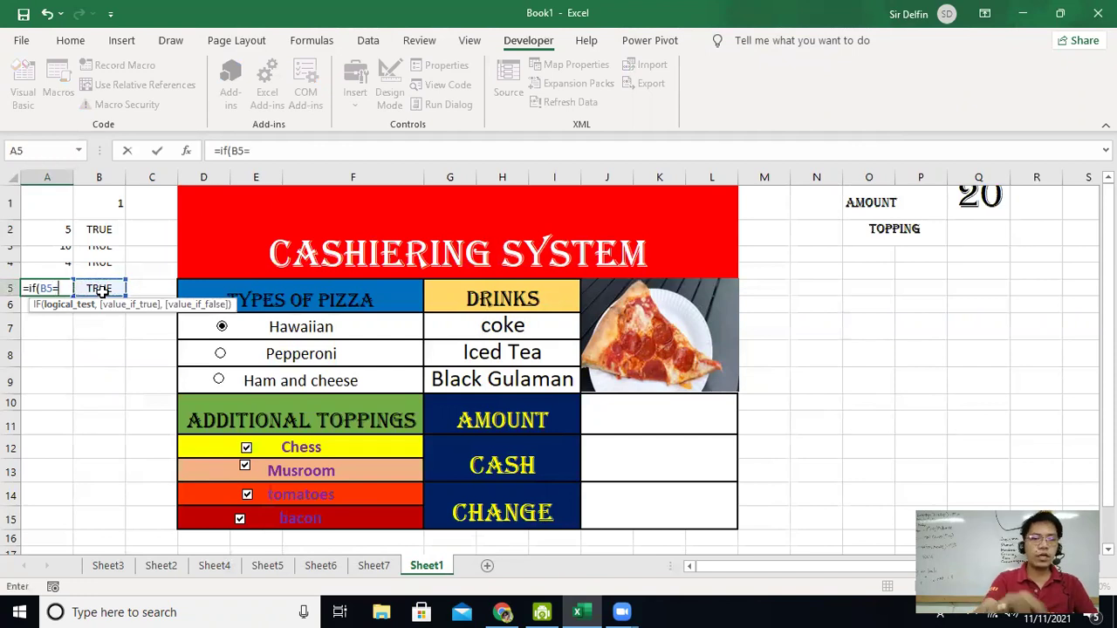
text(true)
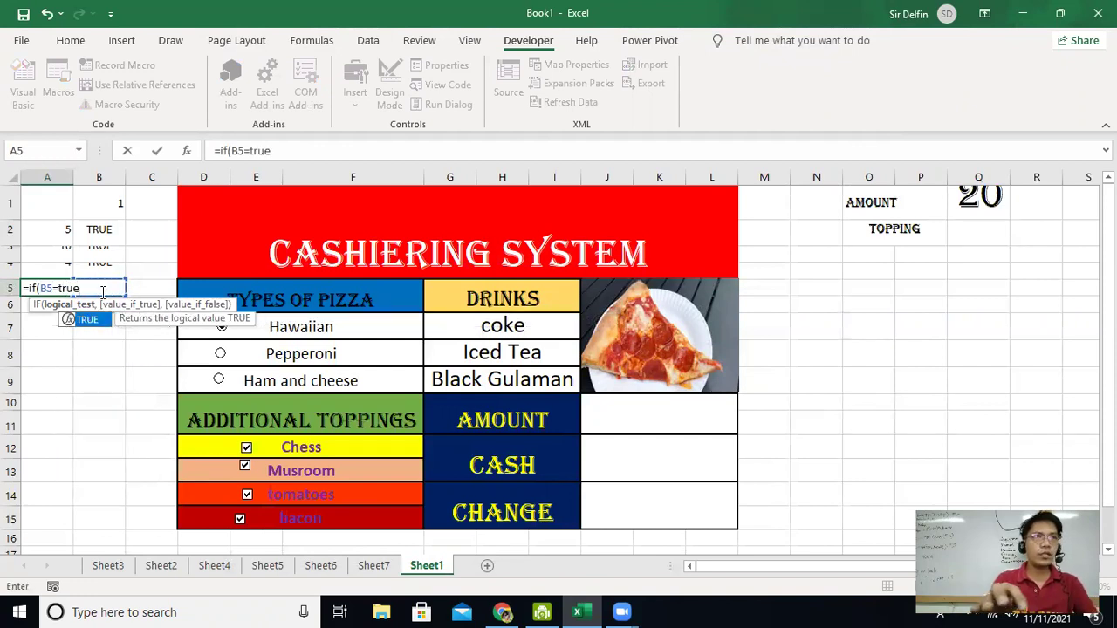
text(,)
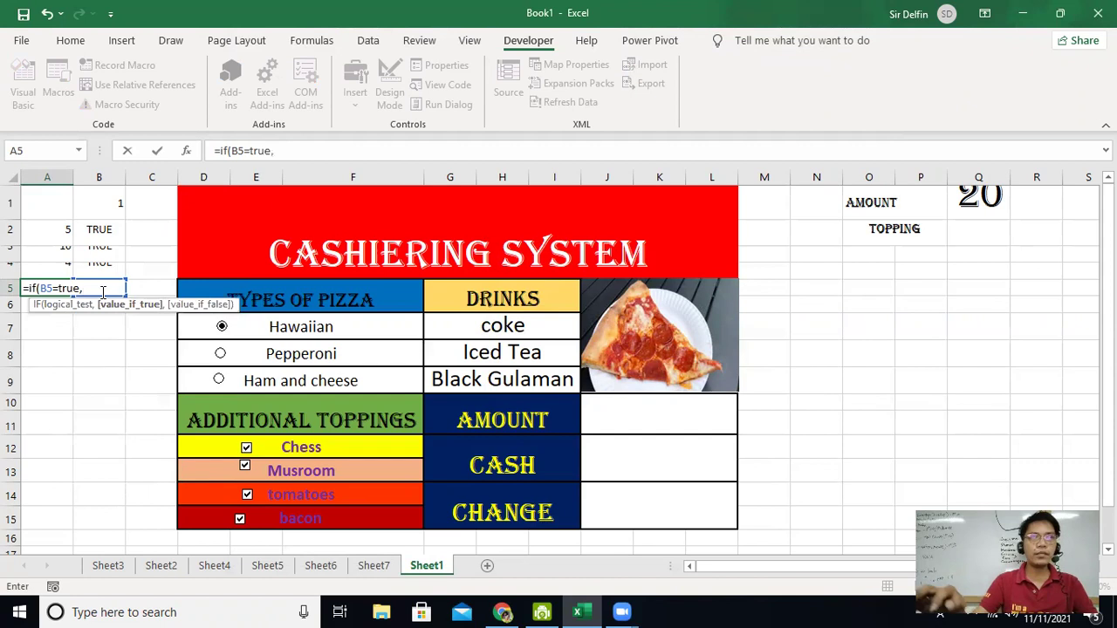
text(15,0)
key(Return)
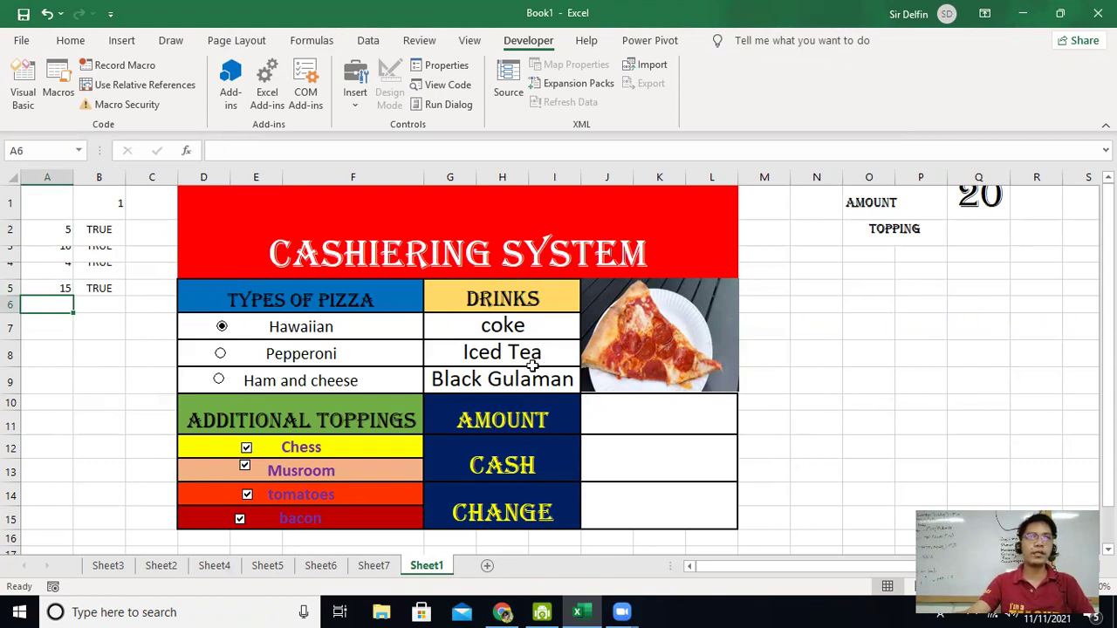
Step: Uncheck the Chess, Musroom, tomatoes and bacon checkboxes and widen column I to 14
click(246, 447)
click(245, 466)
click(247, 496)
click(240, 518)
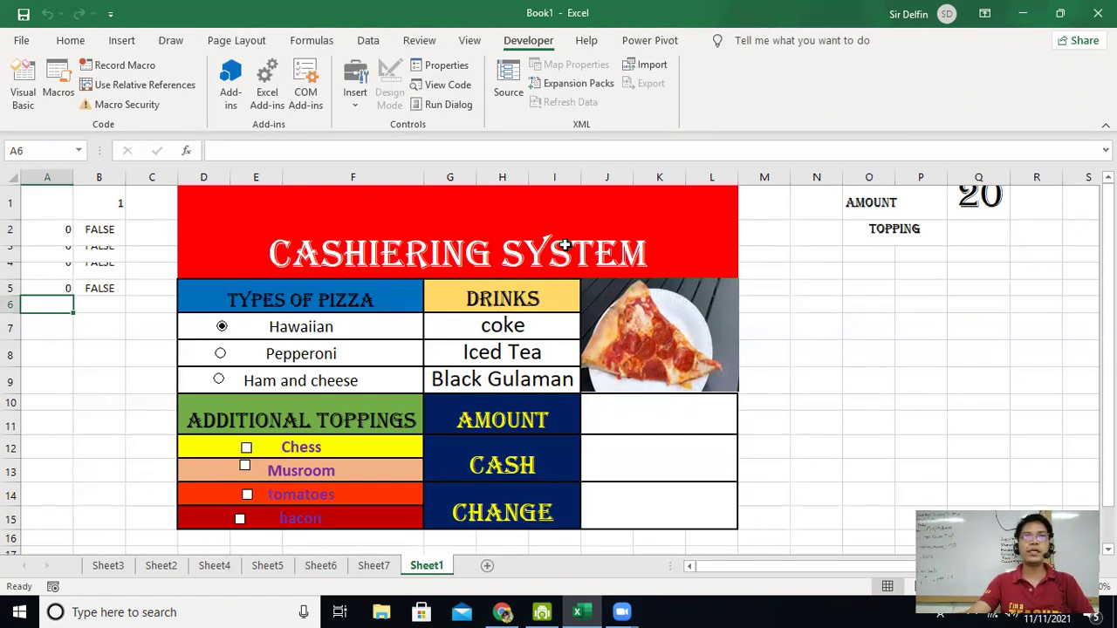
drag(580, 174, 613, 176)
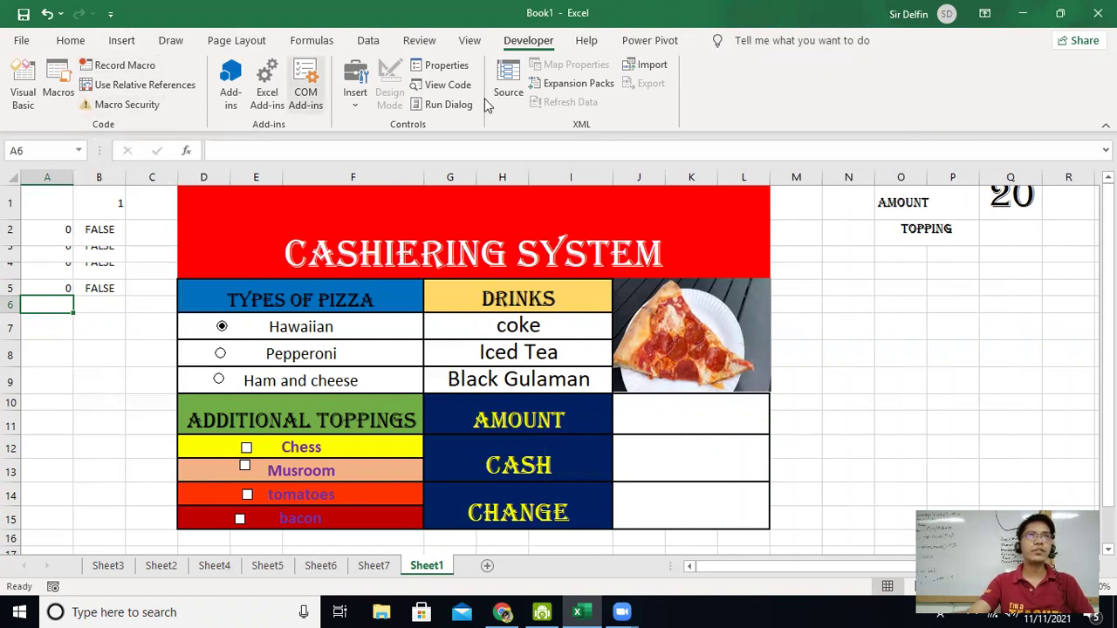
Step: Add a caption-free option button beside Coke and check its linked value in B1
click(357, 86)
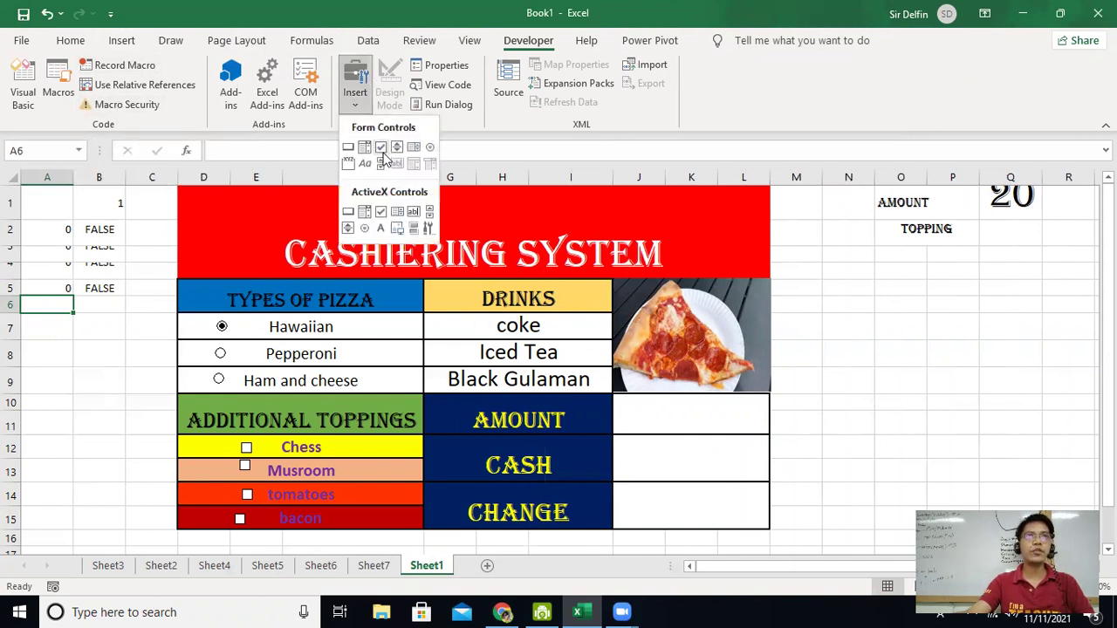
click(431, 148)
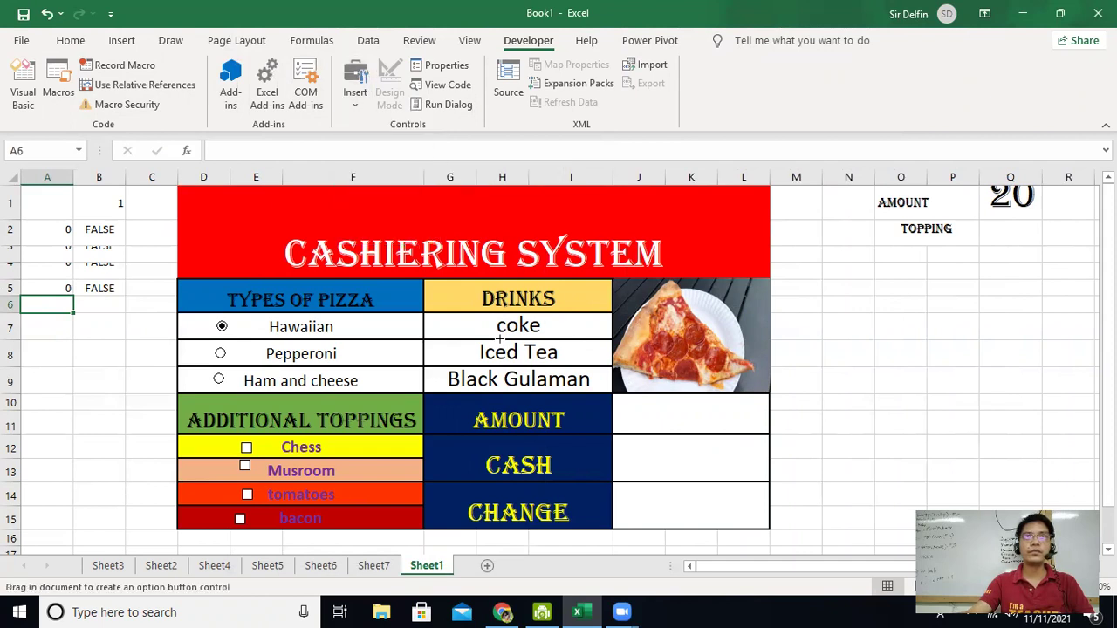
drag(434, 318, 462, 338)
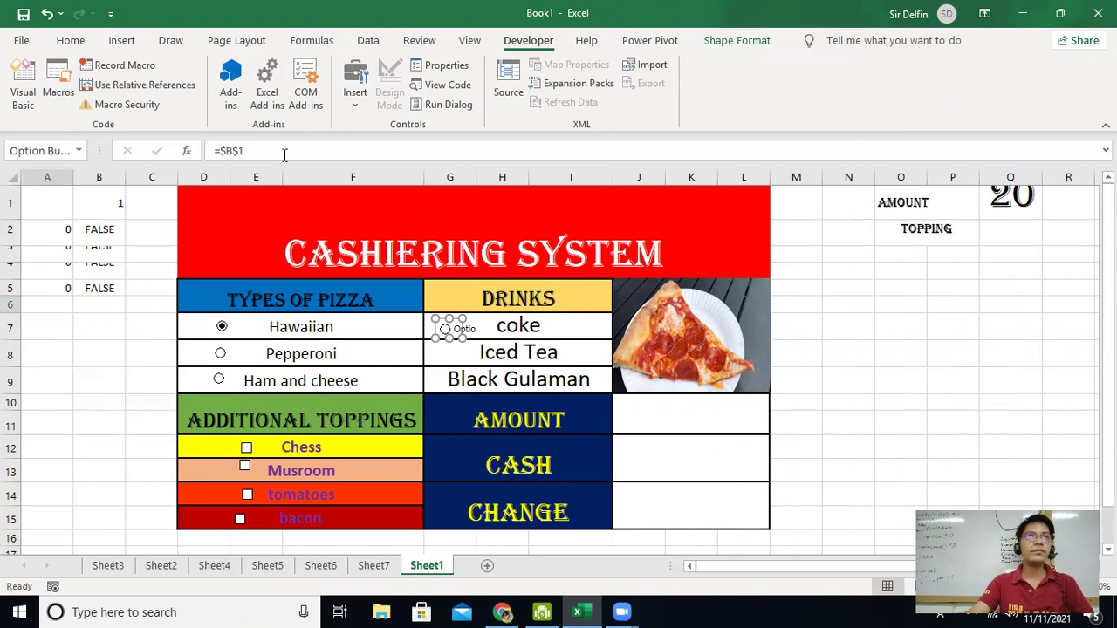
click(459, 327)
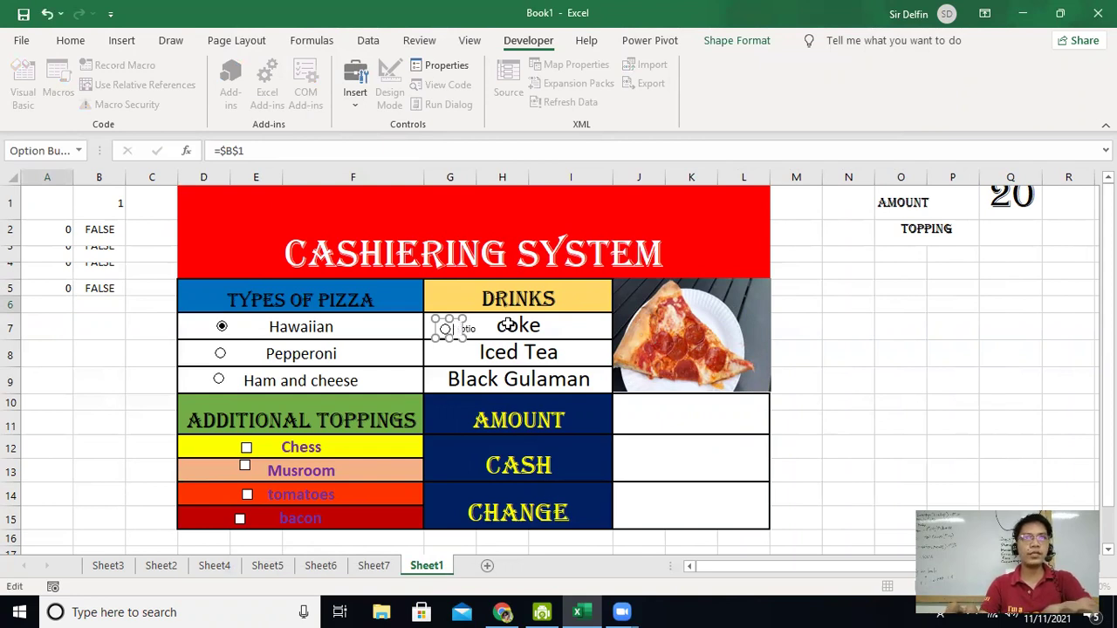
click(454, 352)
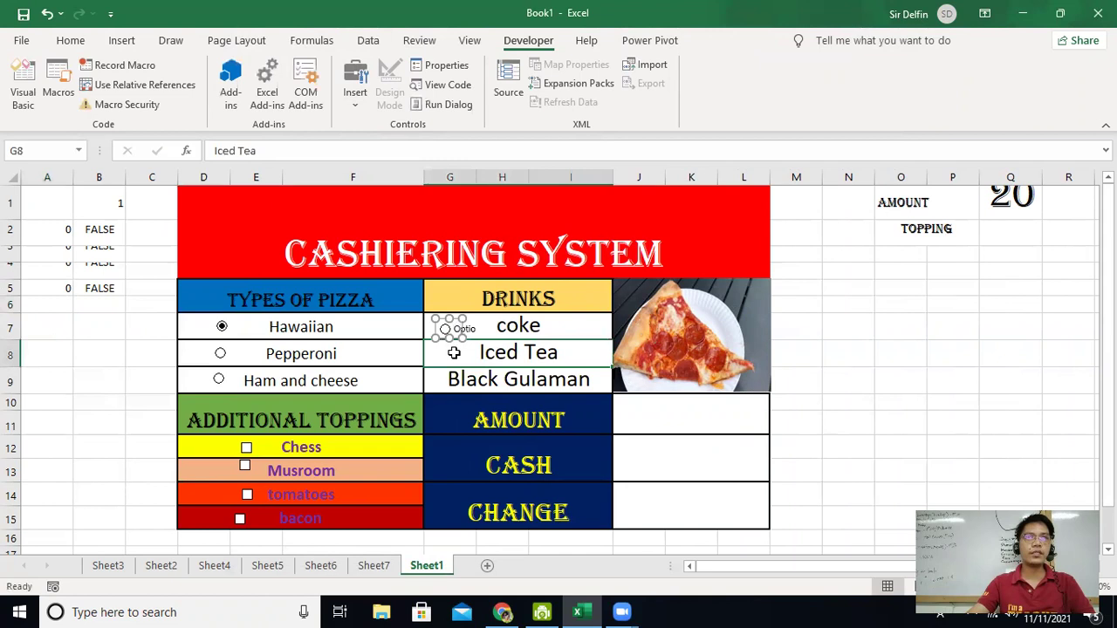
click(445, 329)
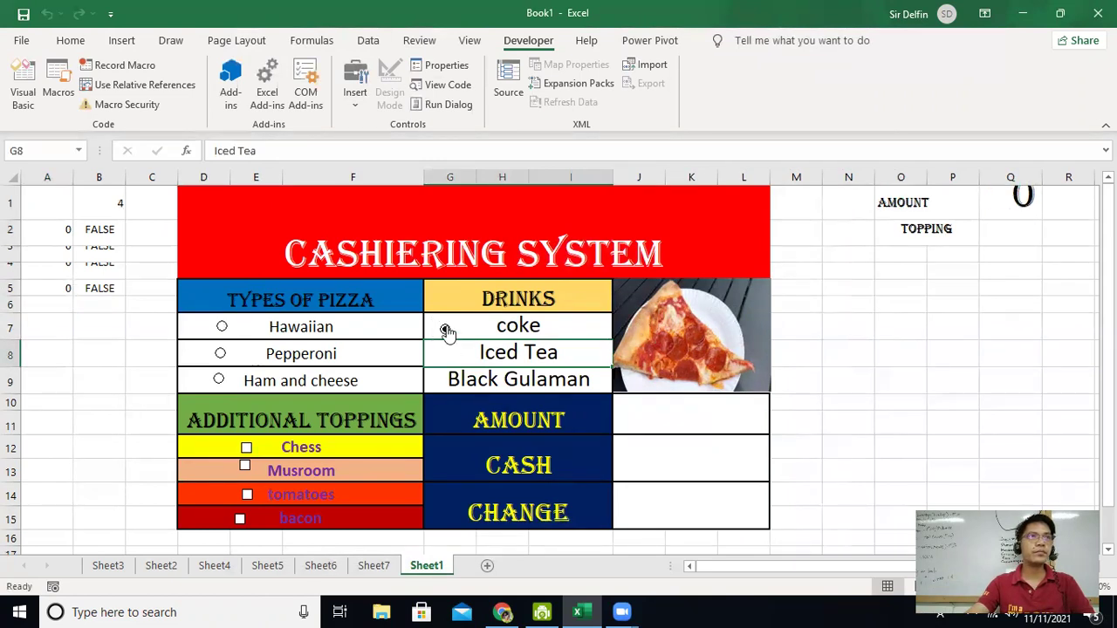
click(99, 202)
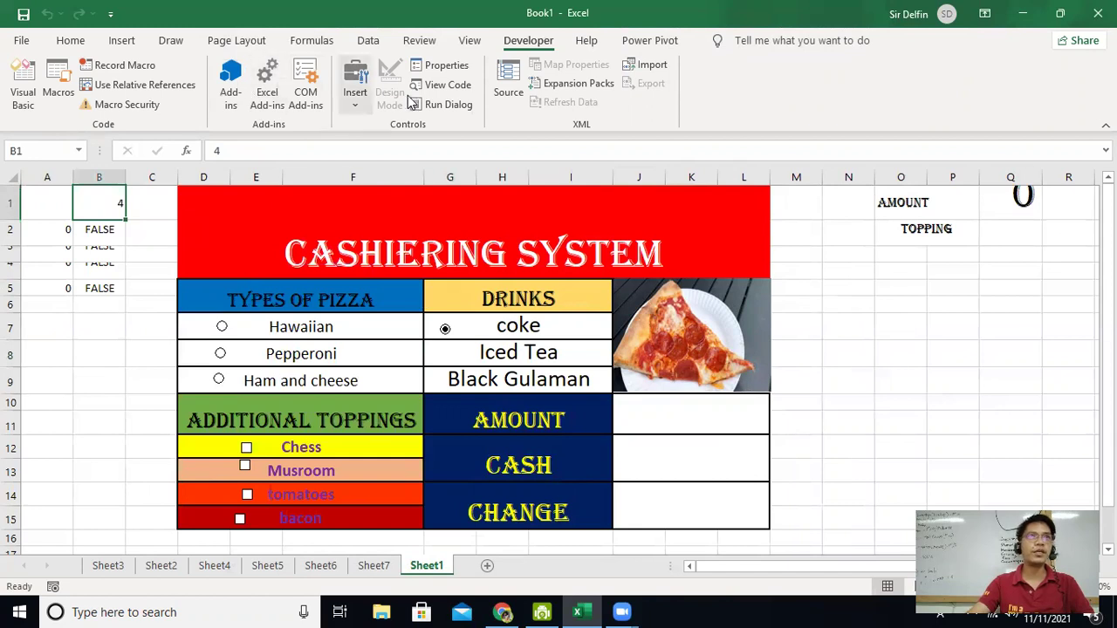
Step: Add an option button beside Iced Tea and clear its caption
click(356, 93)
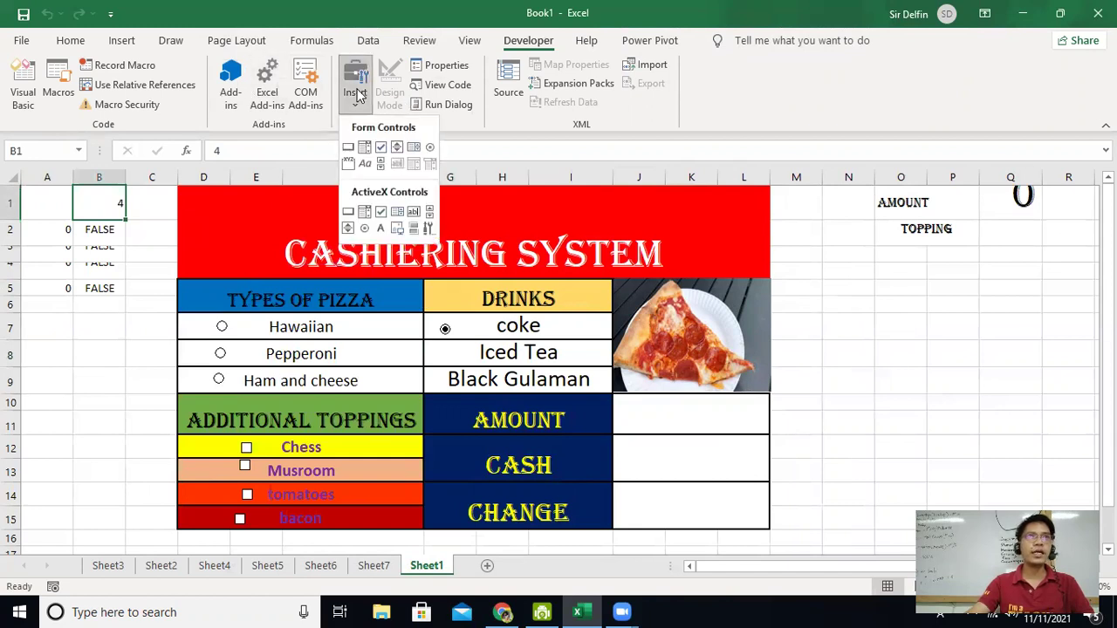
click(430, 150)
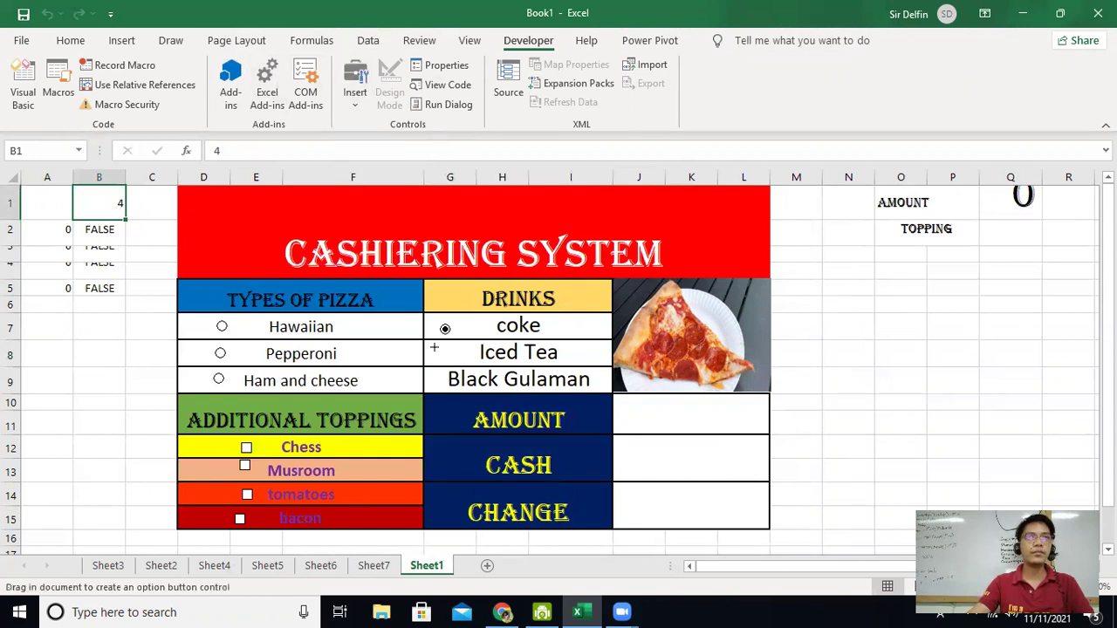
drag(438, 345, 467, 366)
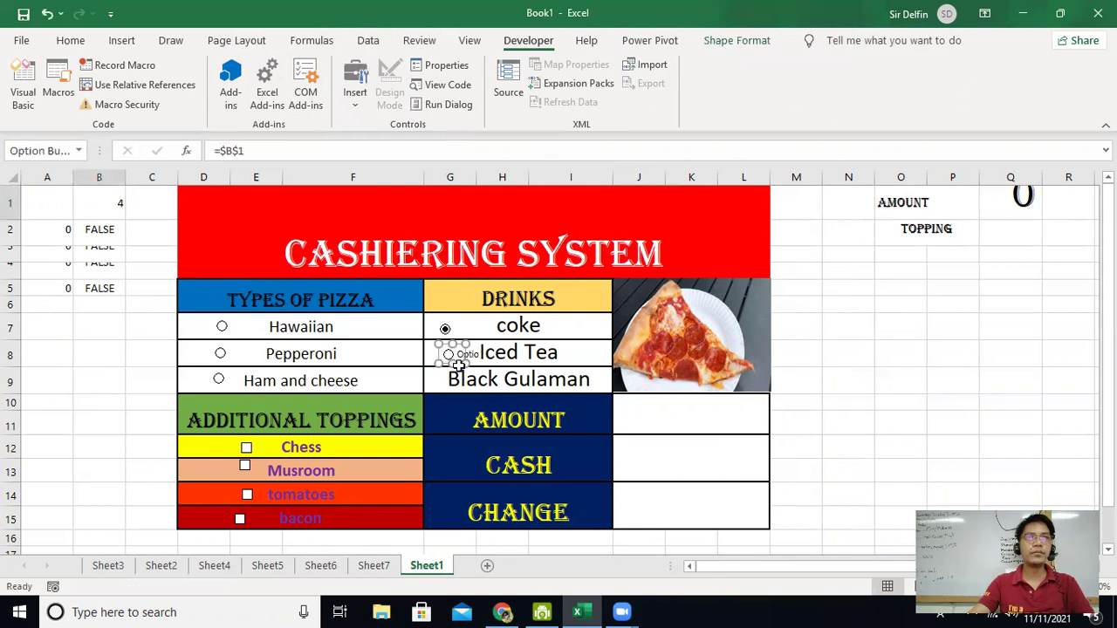
click(457, 354)
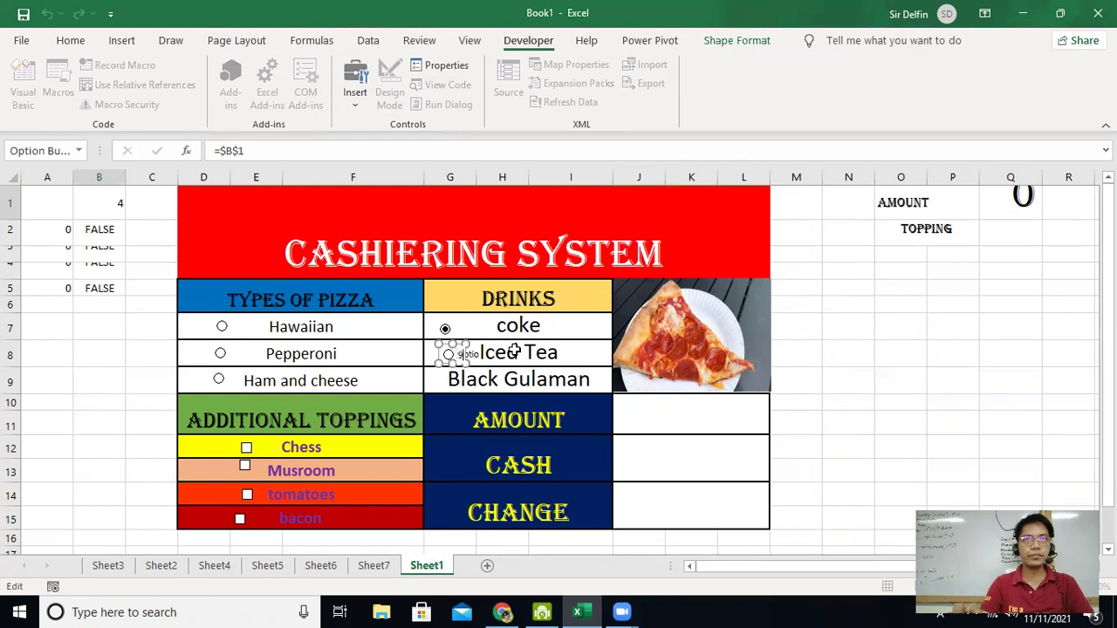
key(BackSpace)
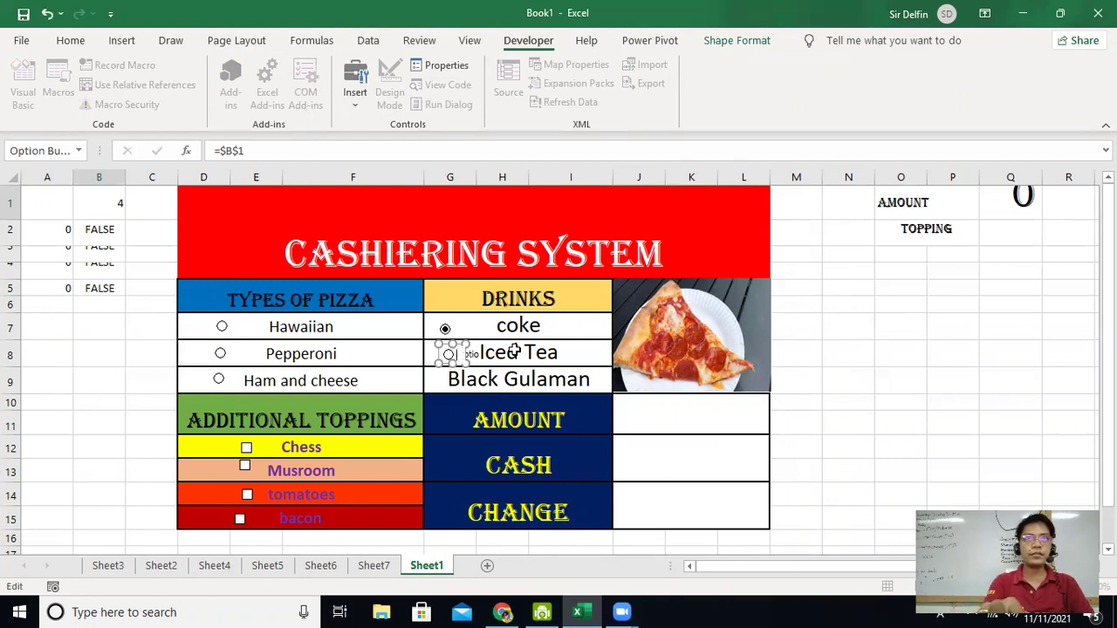
Step: Add an option button lined up beside Black Gulaman
click(356, 78)
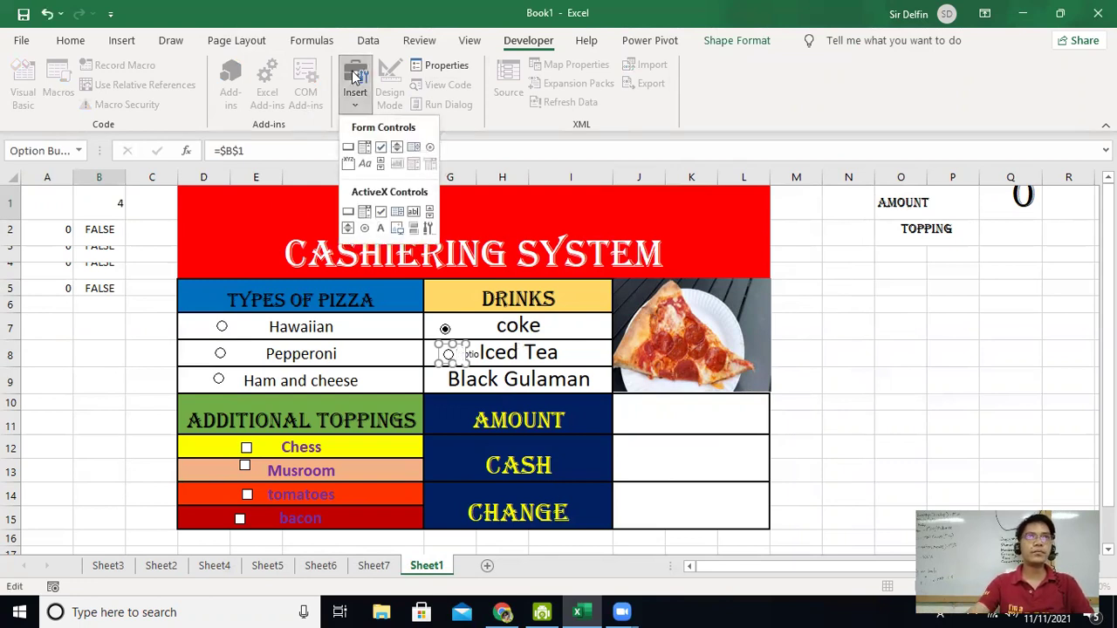
click(429, 146)
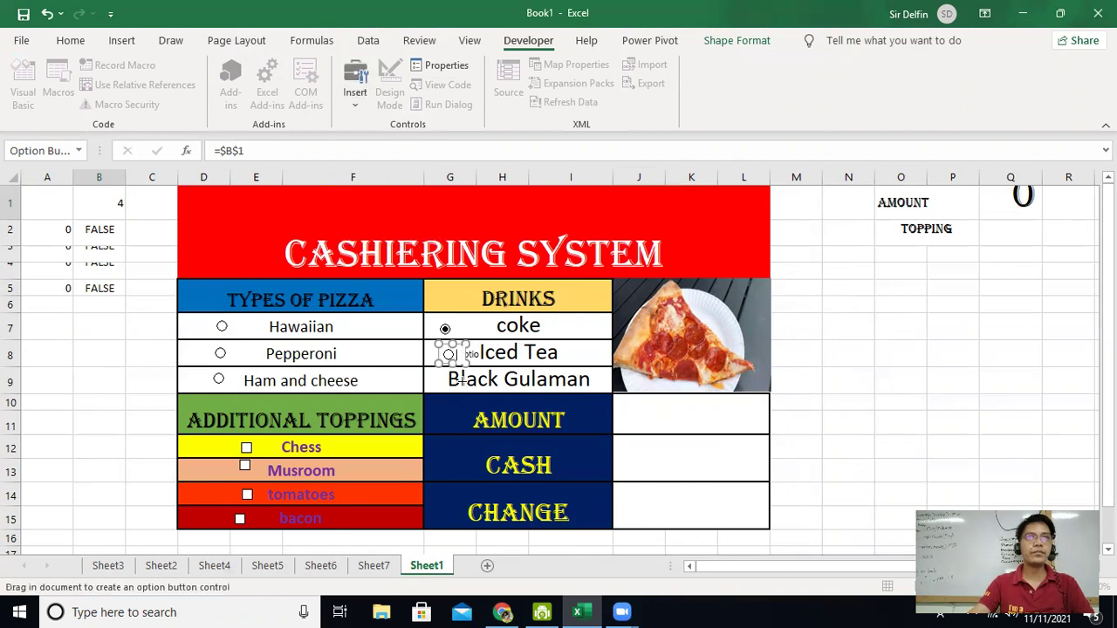
click(441, 381)
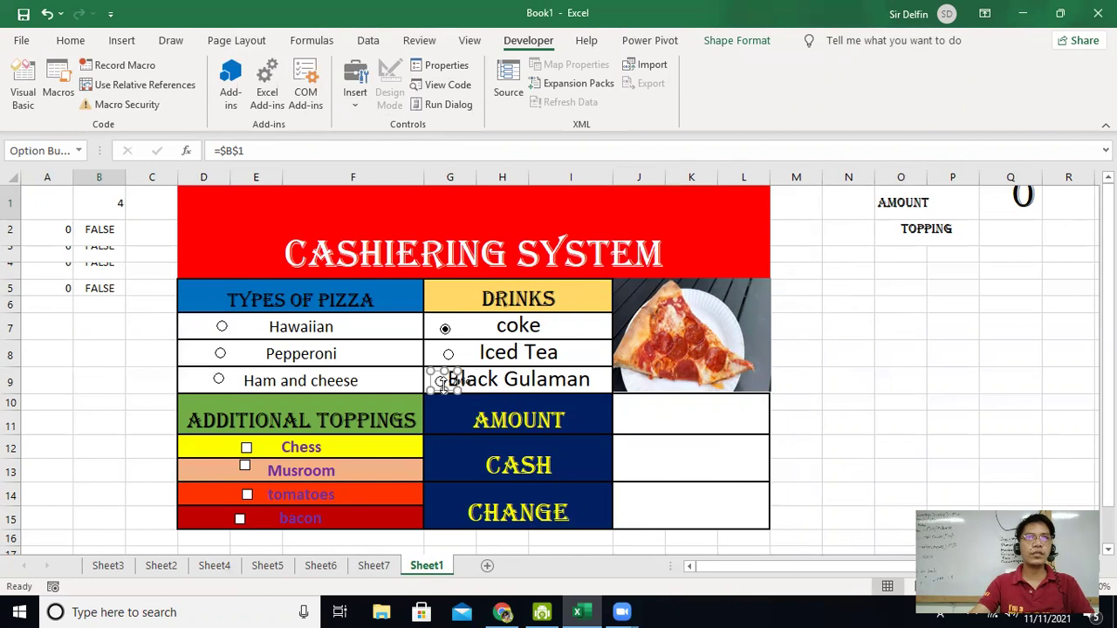
drag(445, 384, 435, 381)
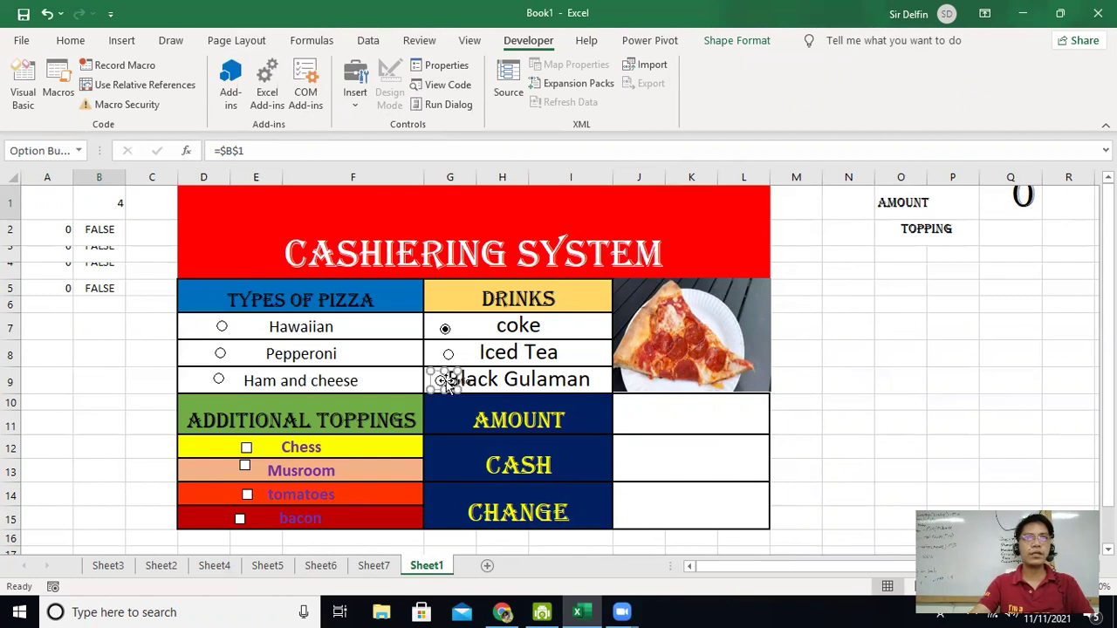
click(493, 403)
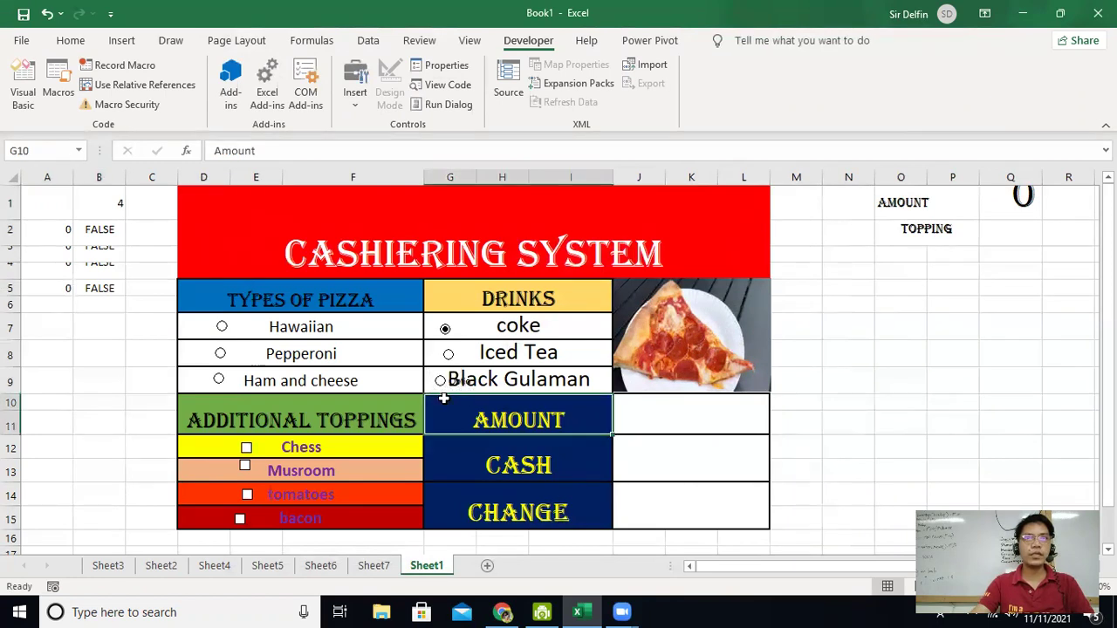
Step: Test switching among the drink buttons, ending on Iced Tea so B1 shows 5
click(450, 356)
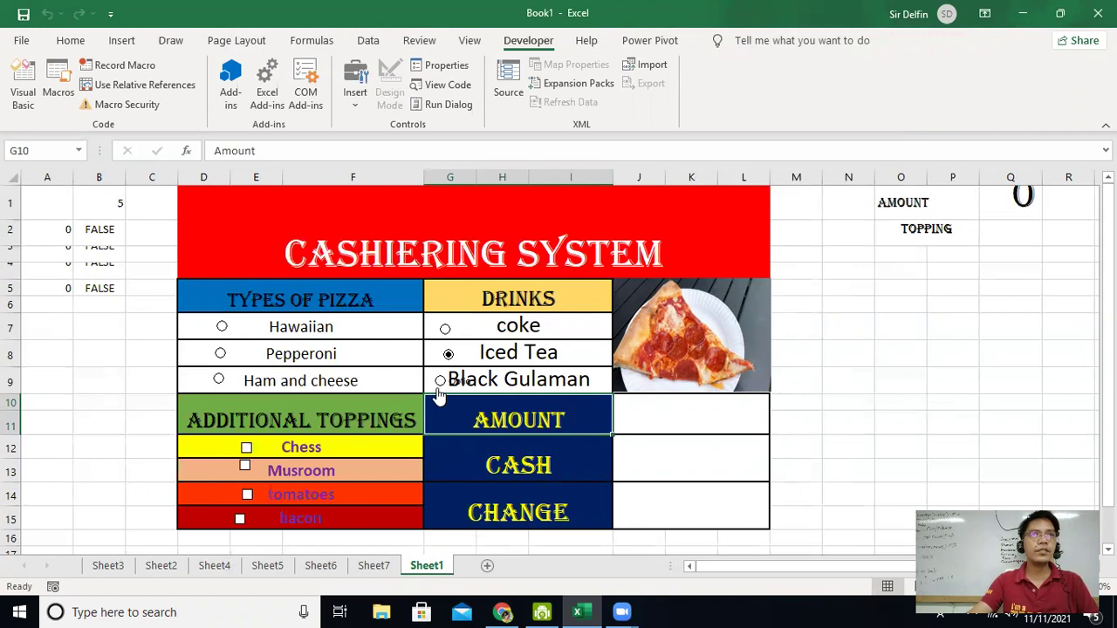
click(445, 336)
click(448, 365)
click(444, 382)
click(444, 328)
click(447, 355)
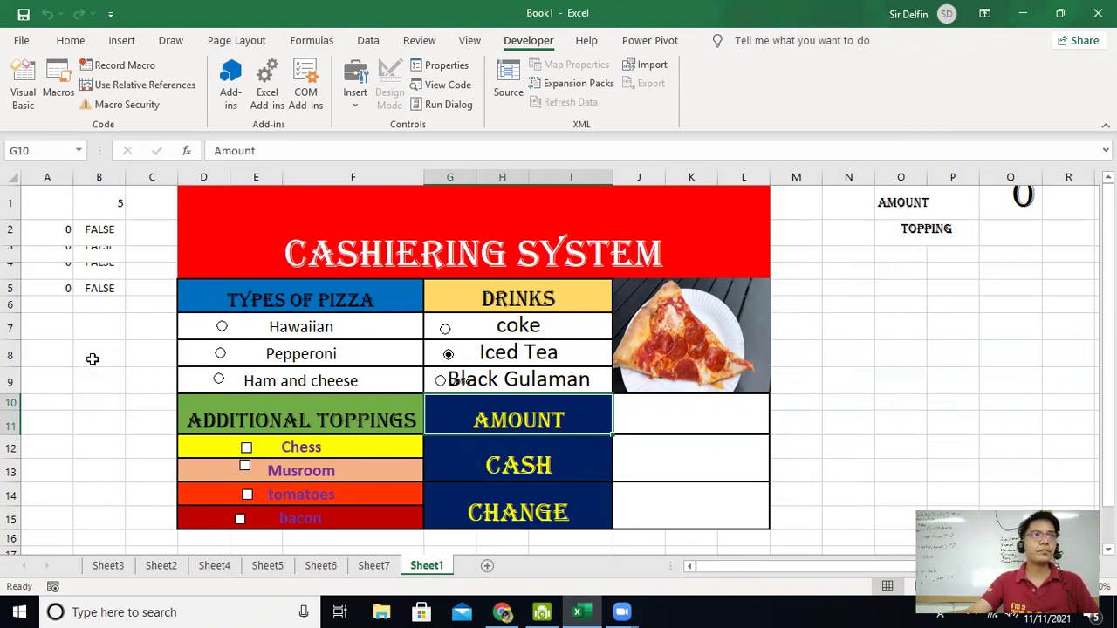
Step: Enter an IF formula in A8 that tests whether B1 equals 4
click(34, 357)
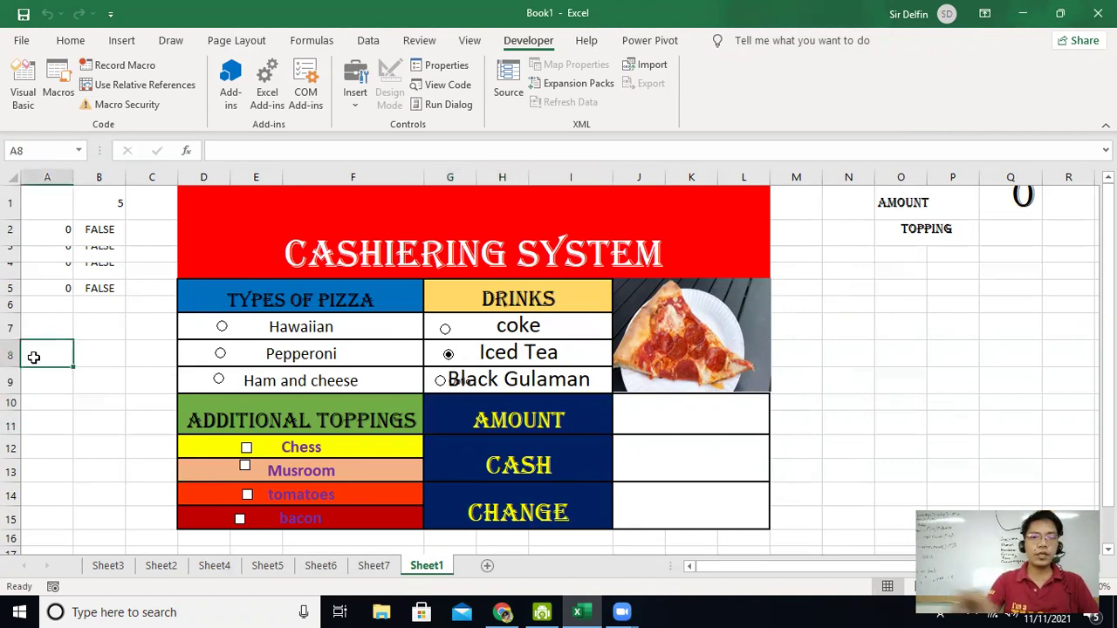
text(=if)
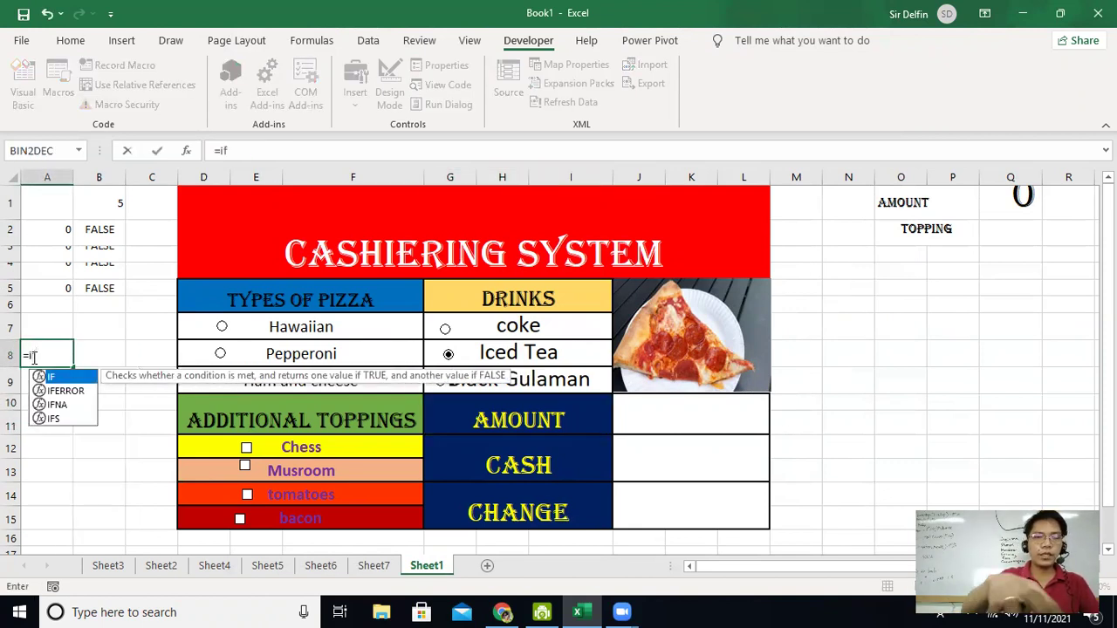
text(()
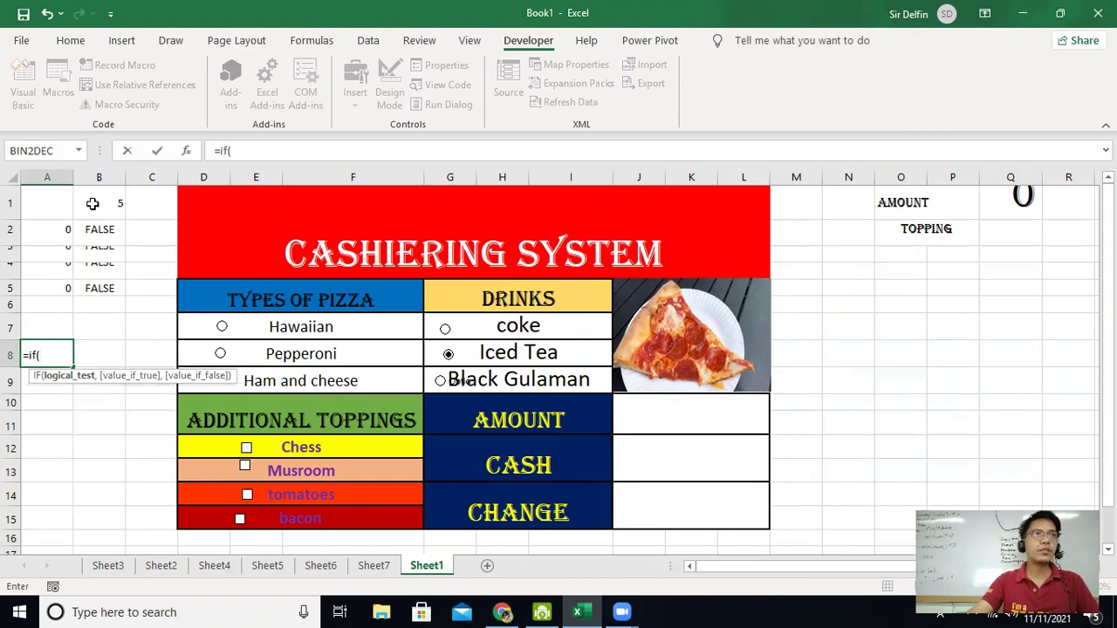
click(100, 202)
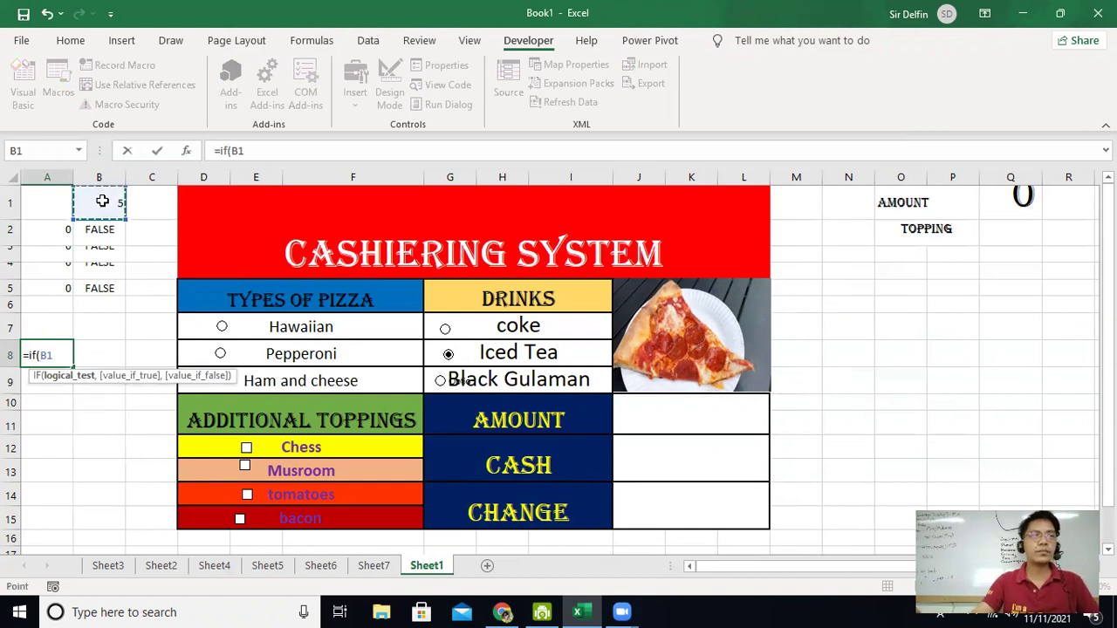
text(,)
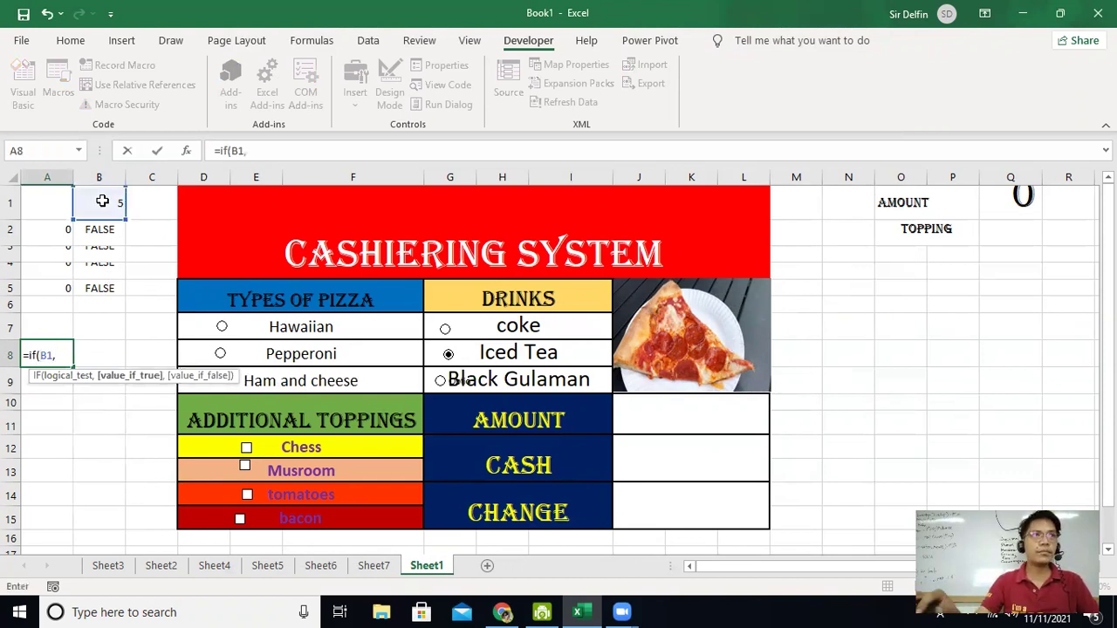
key(BackSpace)
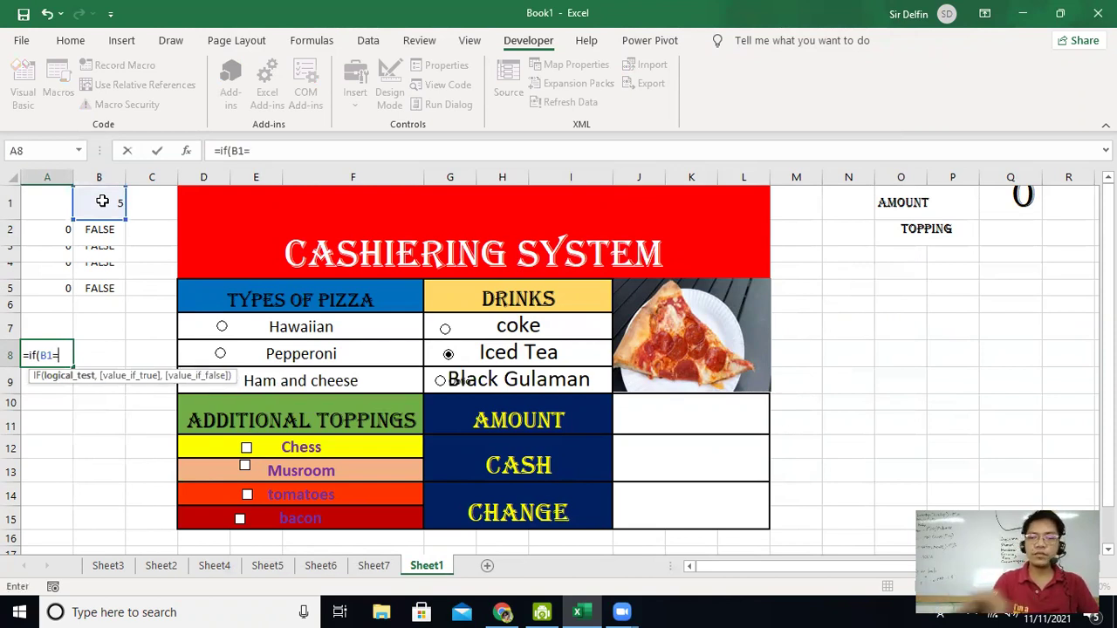
text(=5,15)
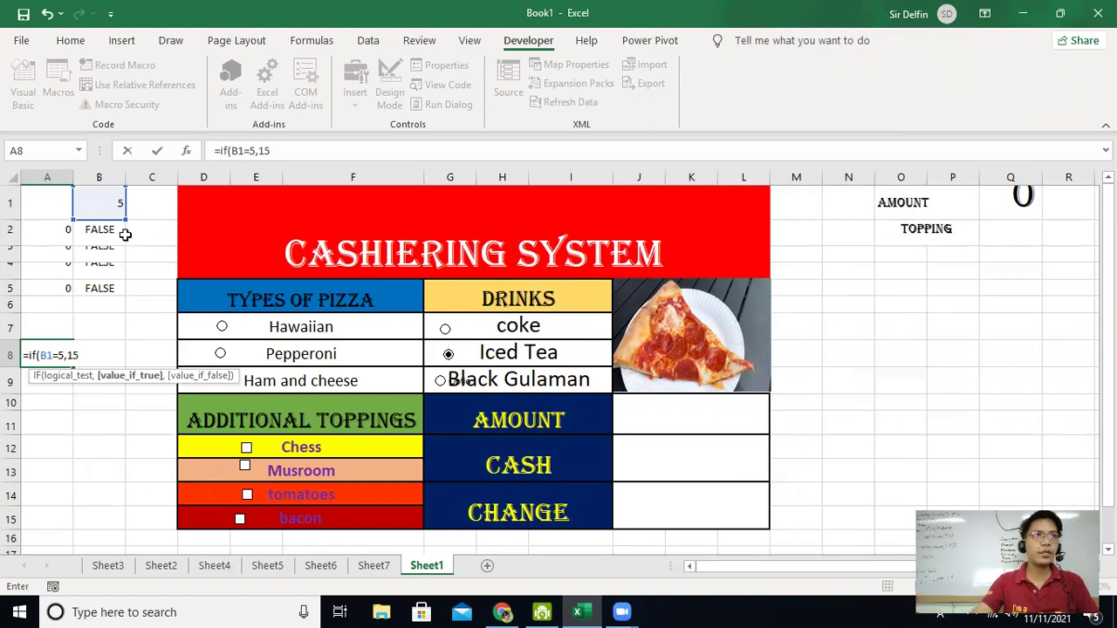
click(64, 356)
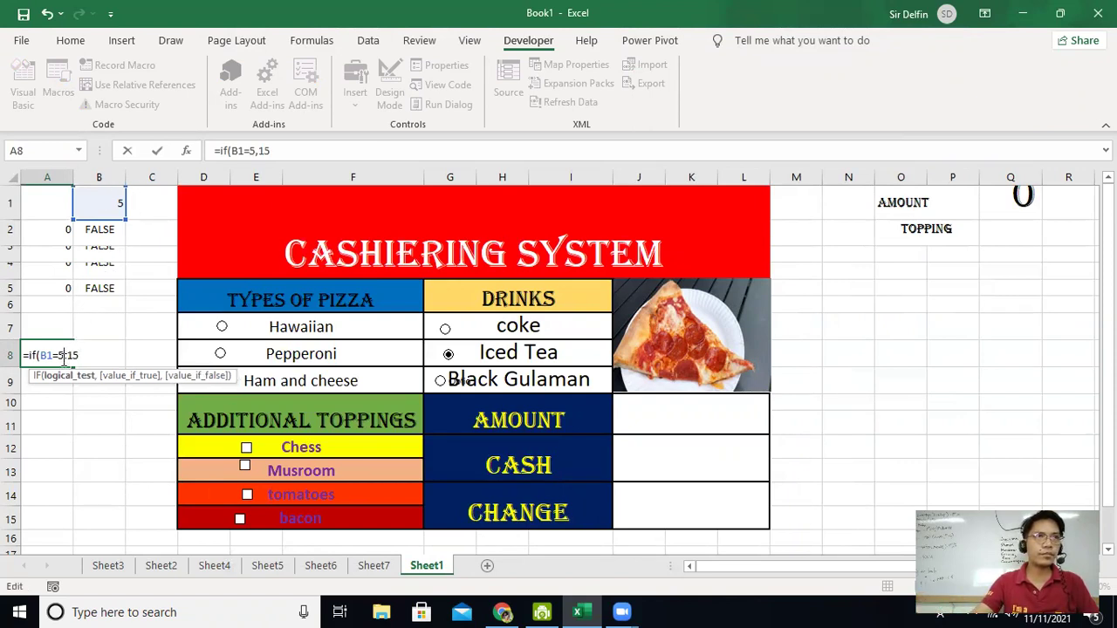
text(4)
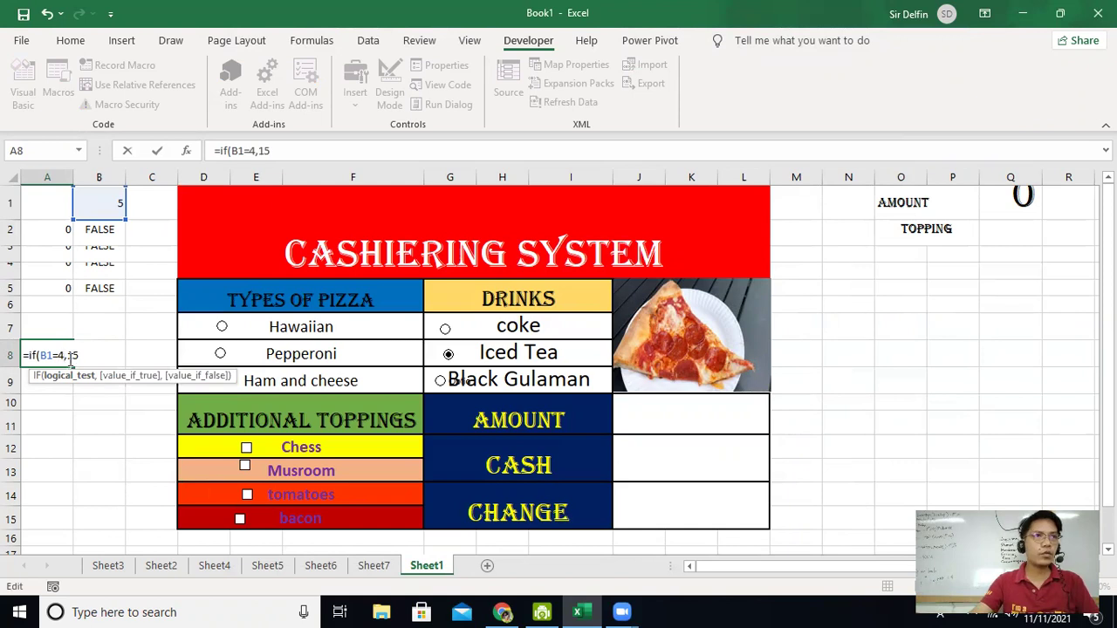
click(84, 354)
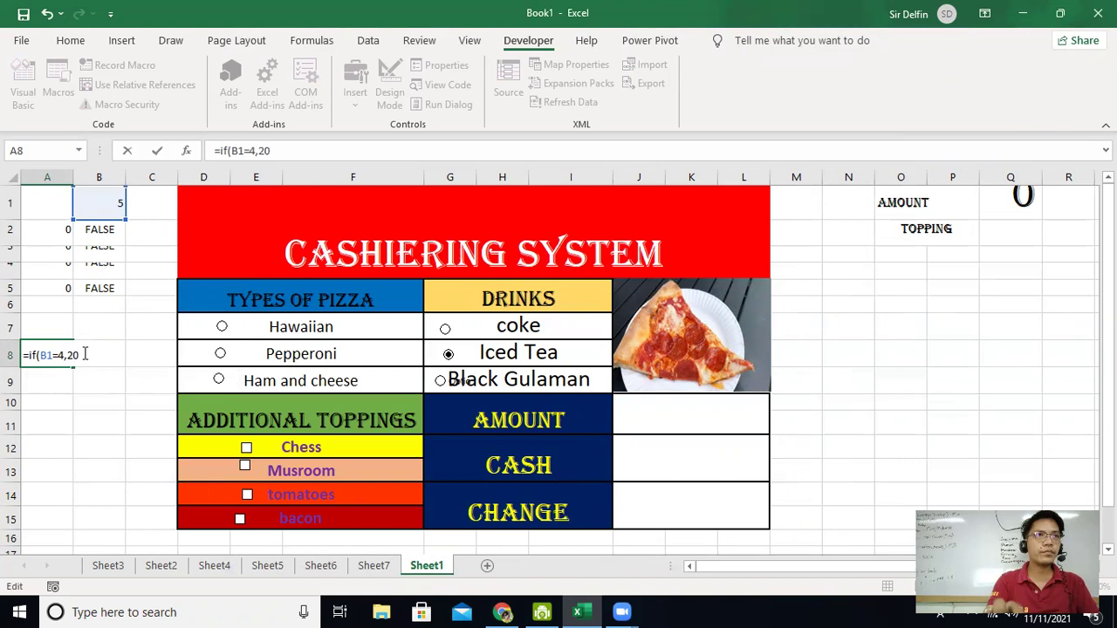
key(Return)
Step: Revise A8's formula to =IF(B1=4,20,0) by adding the 0 fallback
click(61, 358)
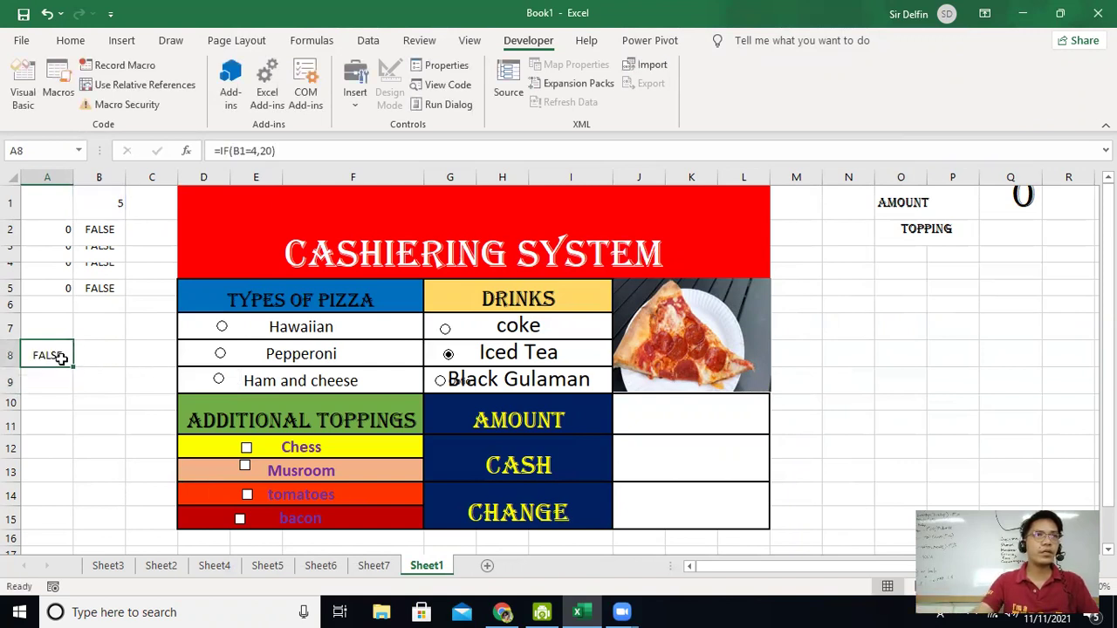
click(292, 153)
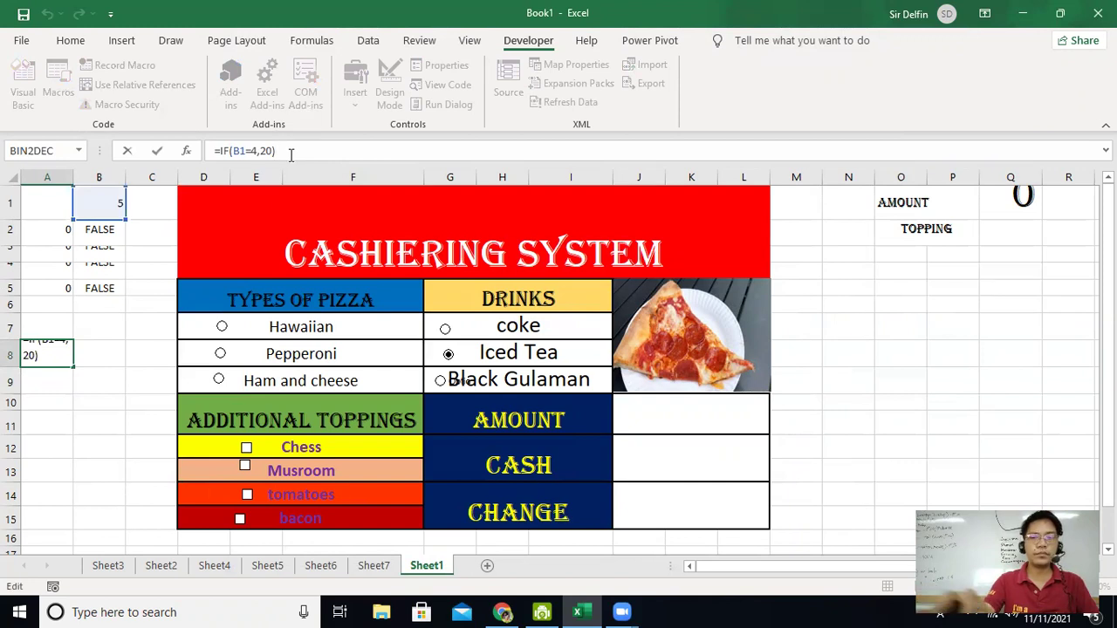
key(BackSpace)
text(,)
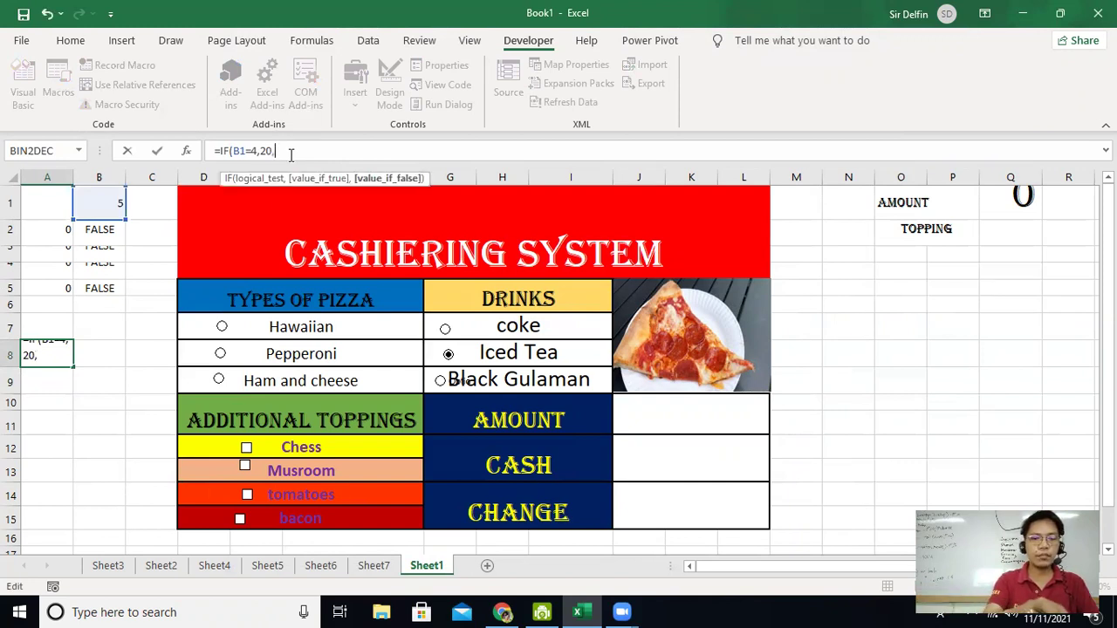
key(BackSpace)
text(,0))
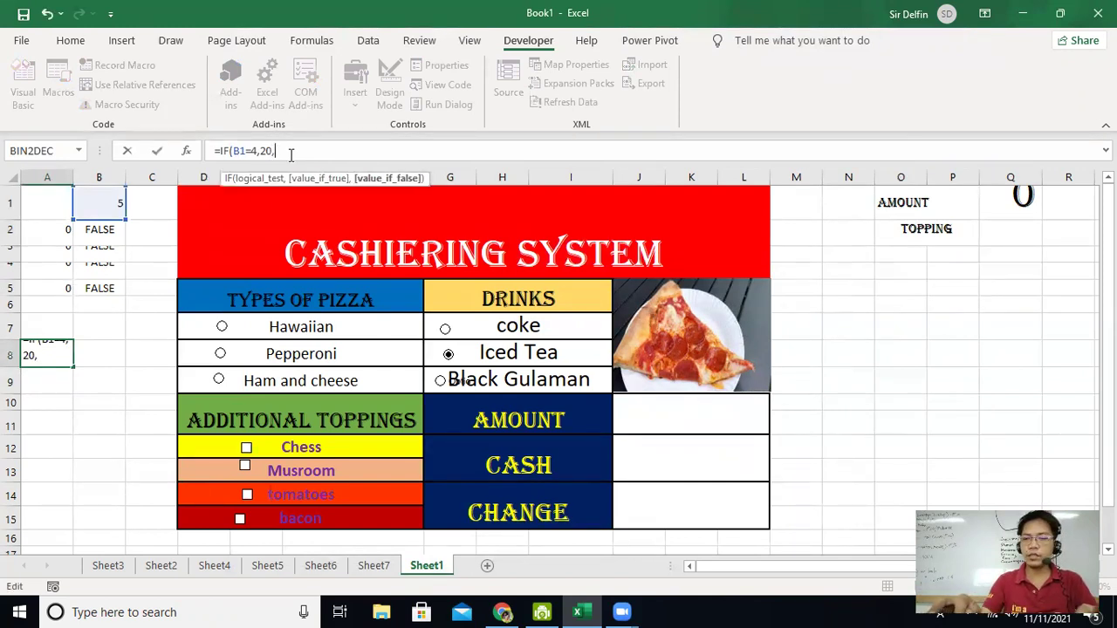
key(Return)
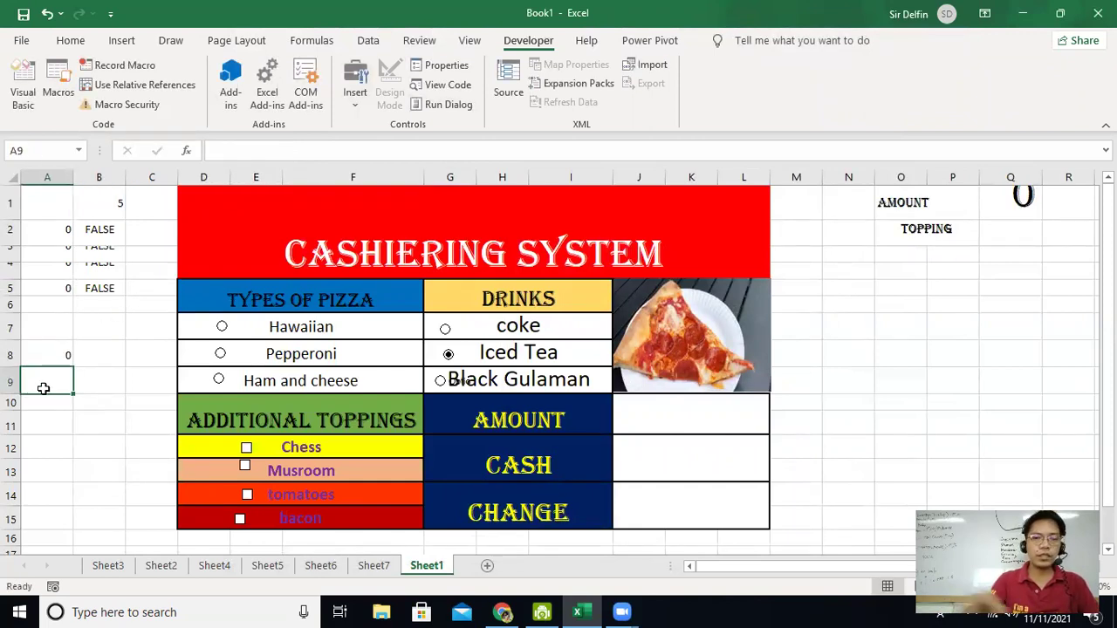
Step: Enter A9's IF formula (B1=6 gives 15) and A10's =IF(B1=7,10,0)
text(=)
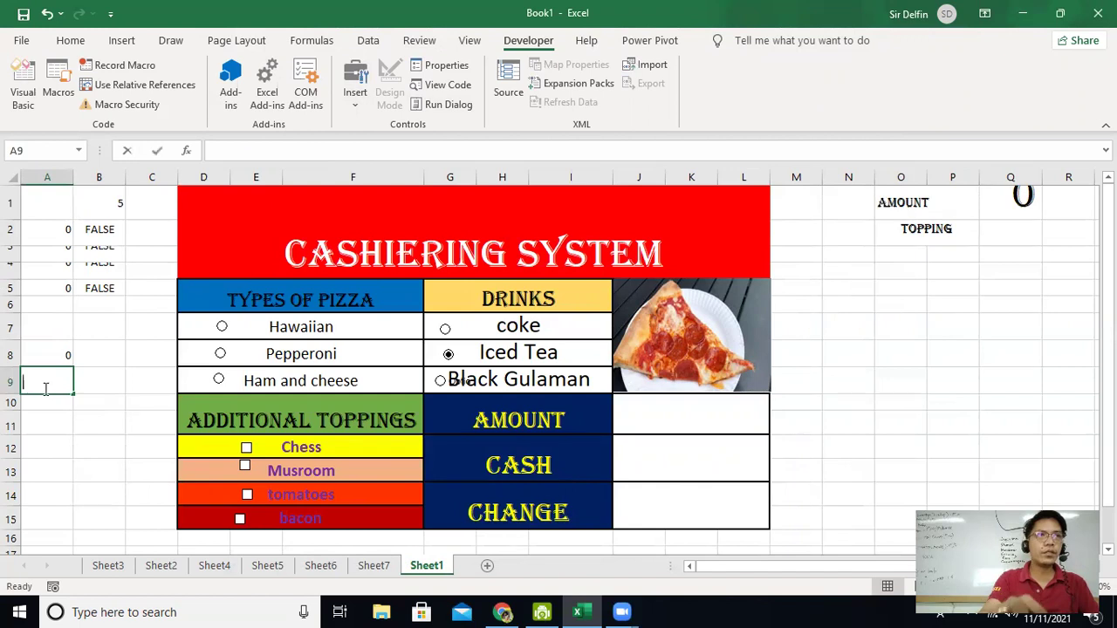
text(if)
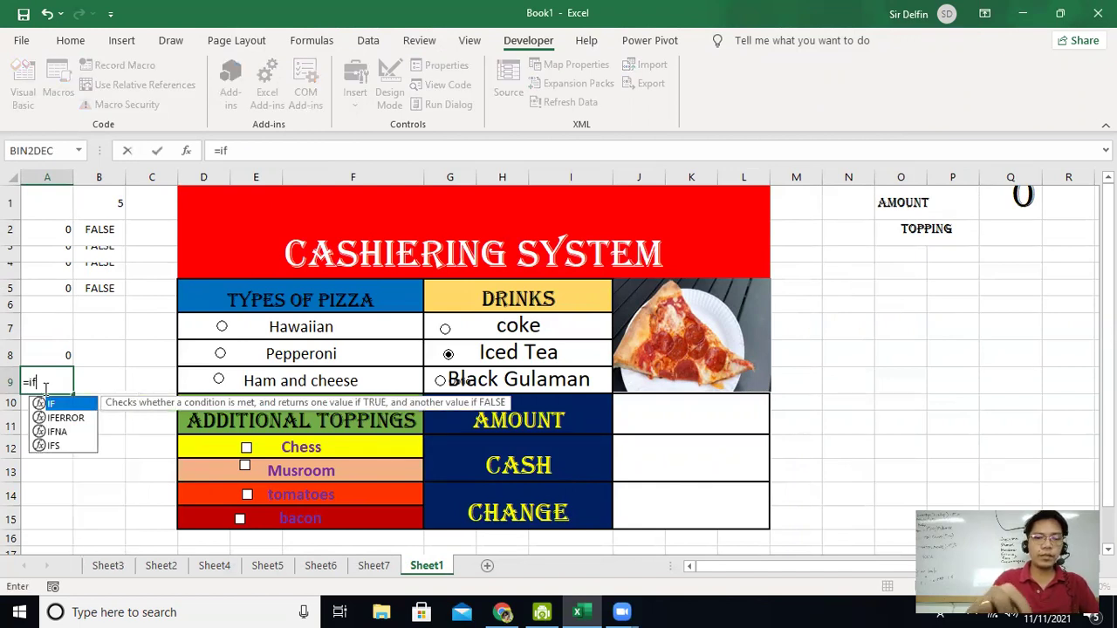
text(()
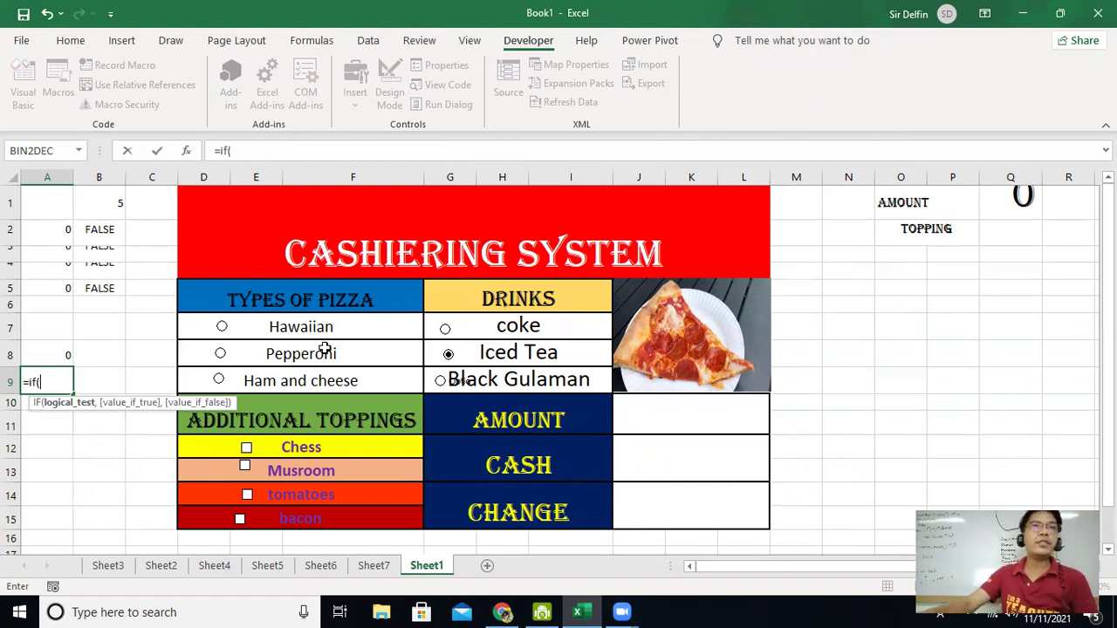
click(105, 204)
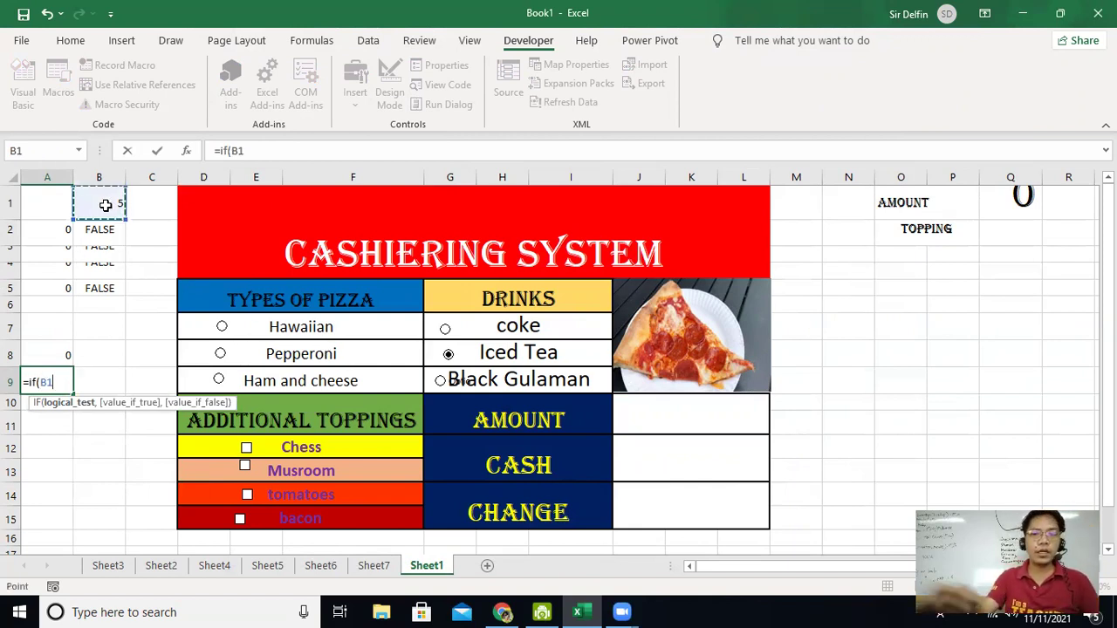
text(=)
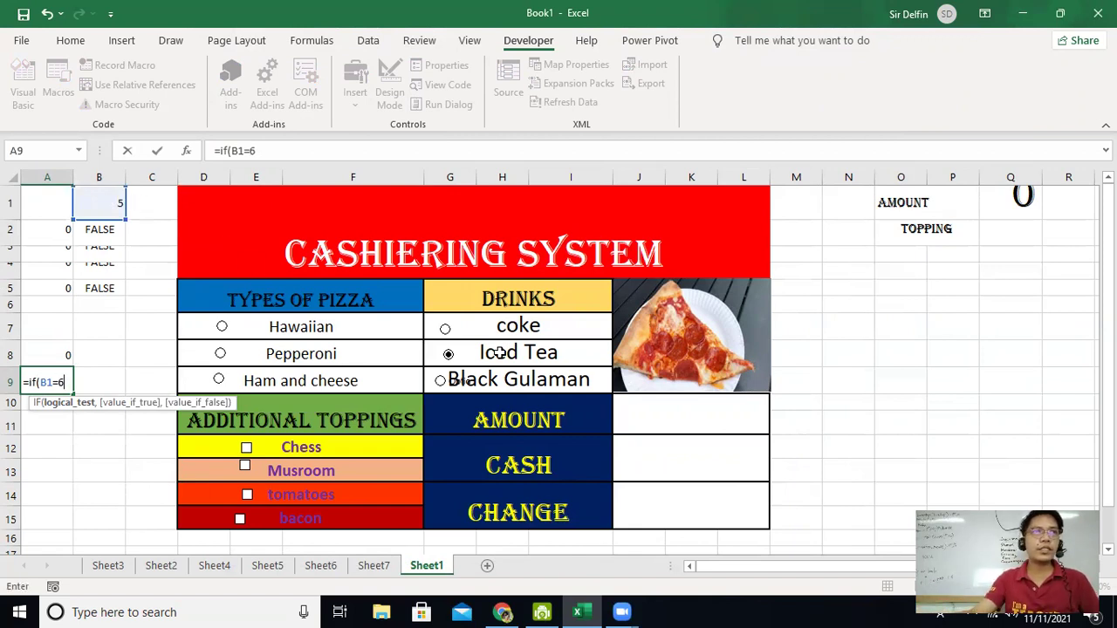
text(6,)
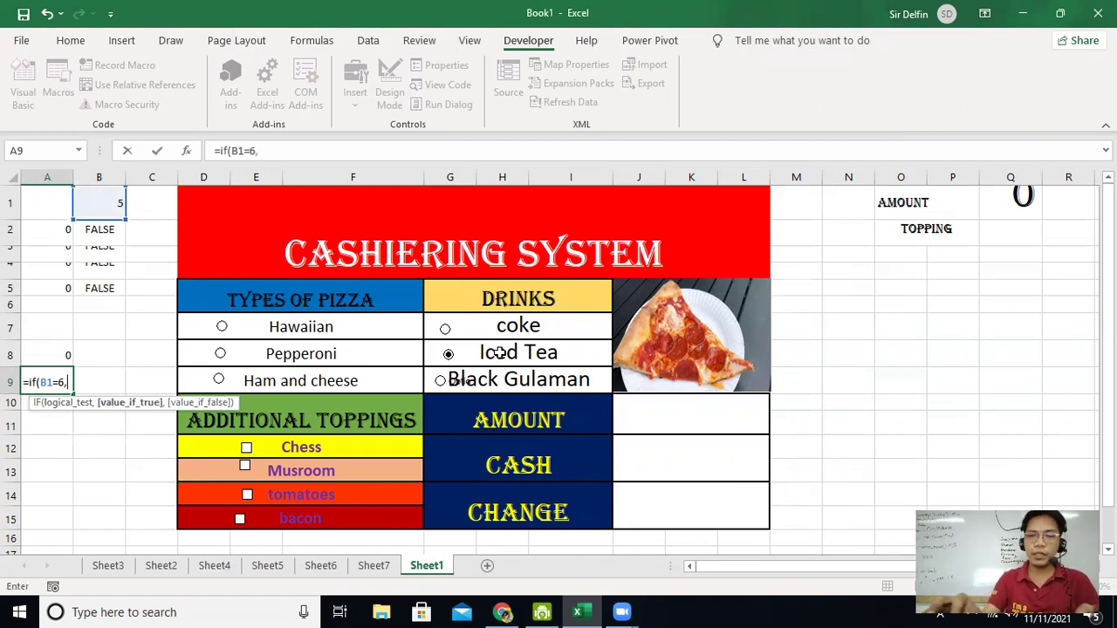
text(15,0)
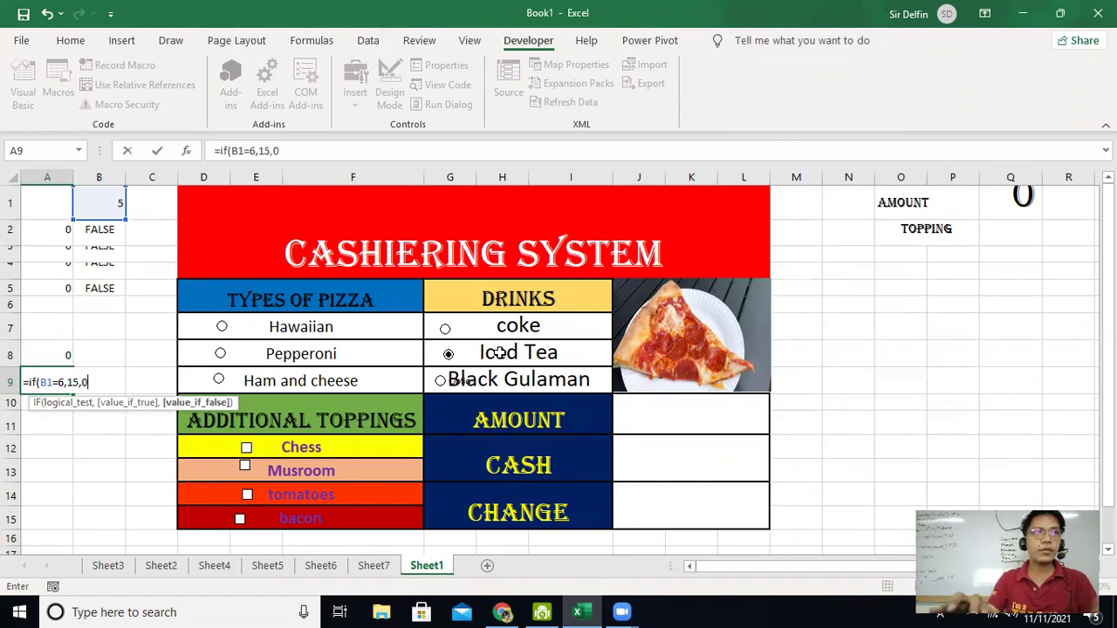
key(Return)
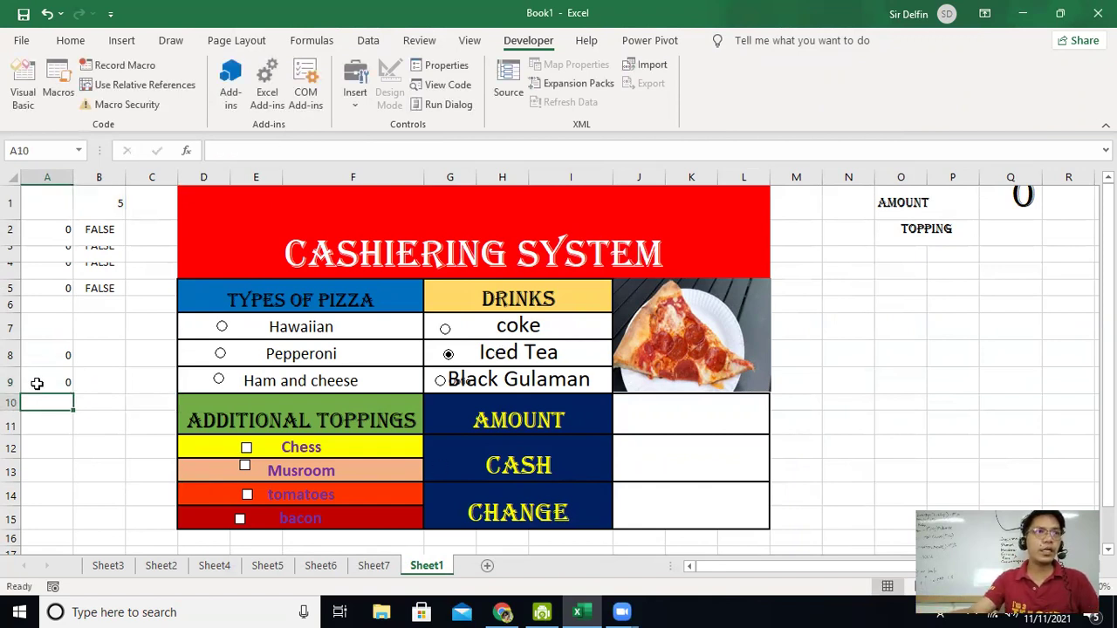
text(=if)
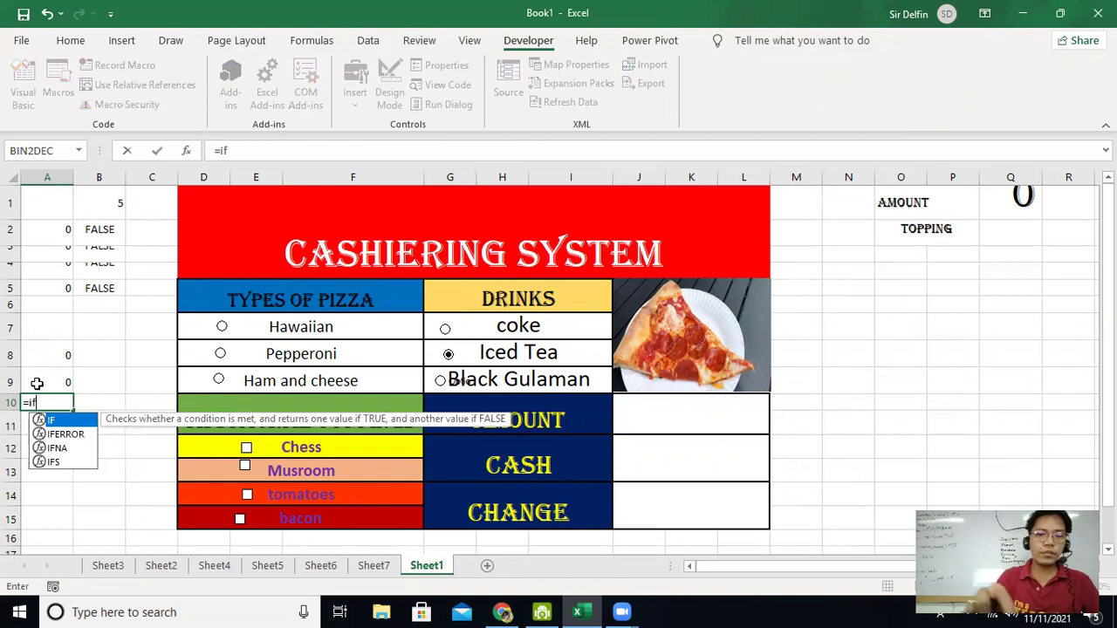
text(()
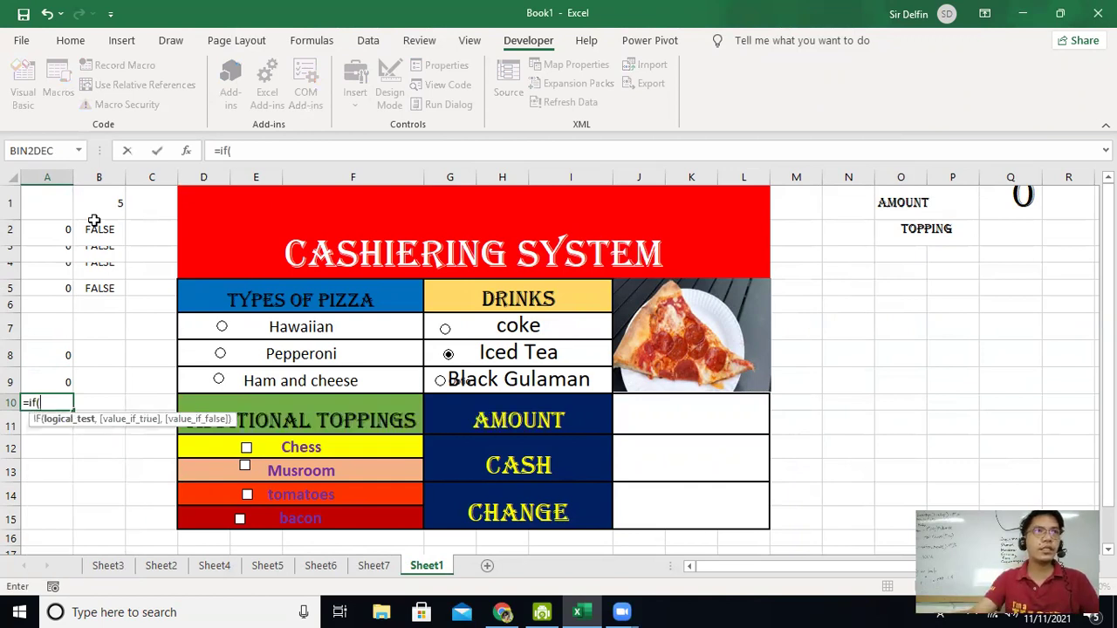
click(113, 194)
text(=)
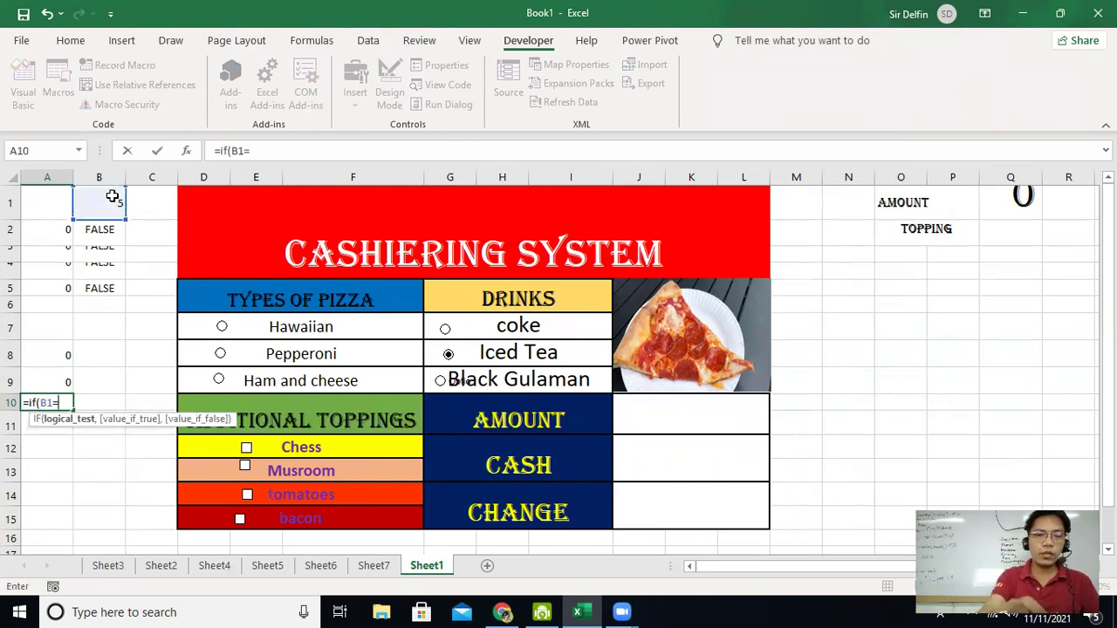
text(7,)
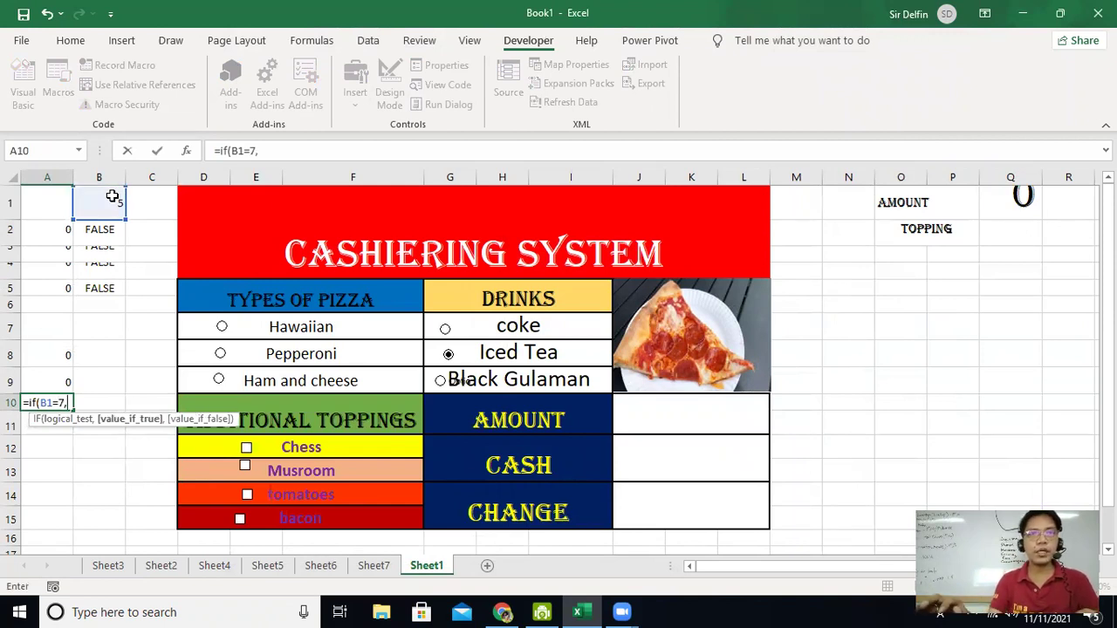
text(10,0)
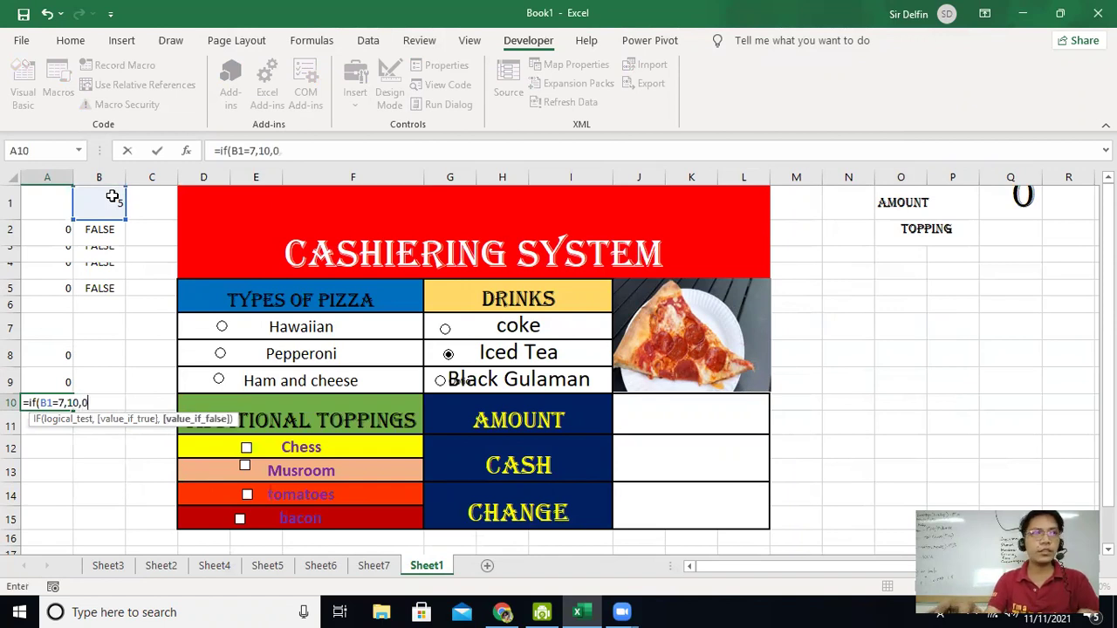
key(Return)
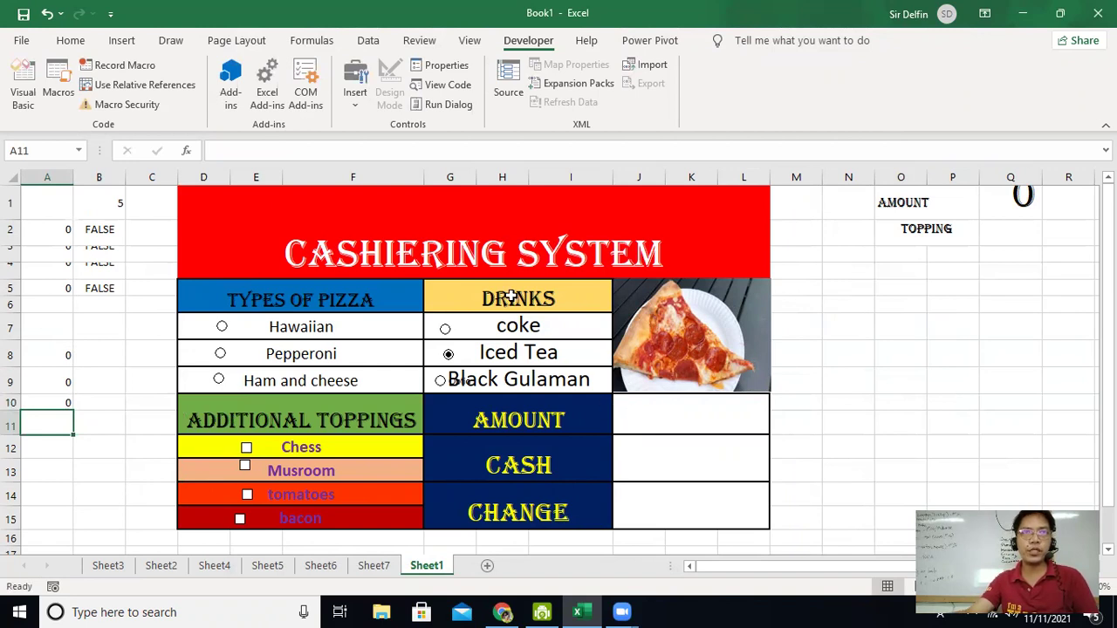
Step: Enter a SUM of Q1 + Q2 + A11 in the AMOUNT cell J10
click(667, 407)
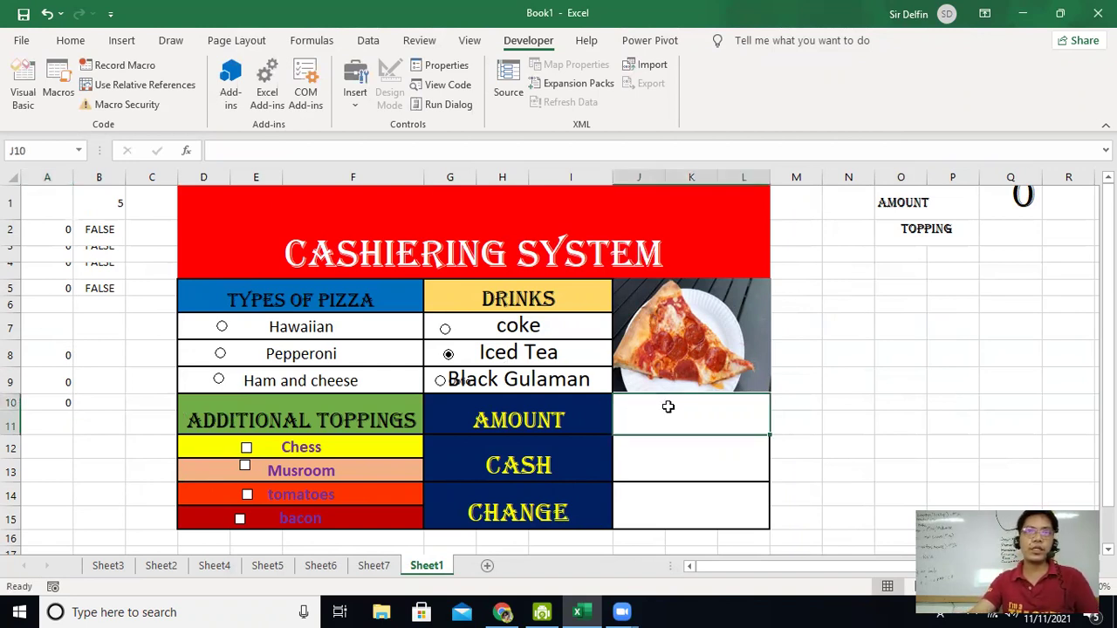
text(=su)
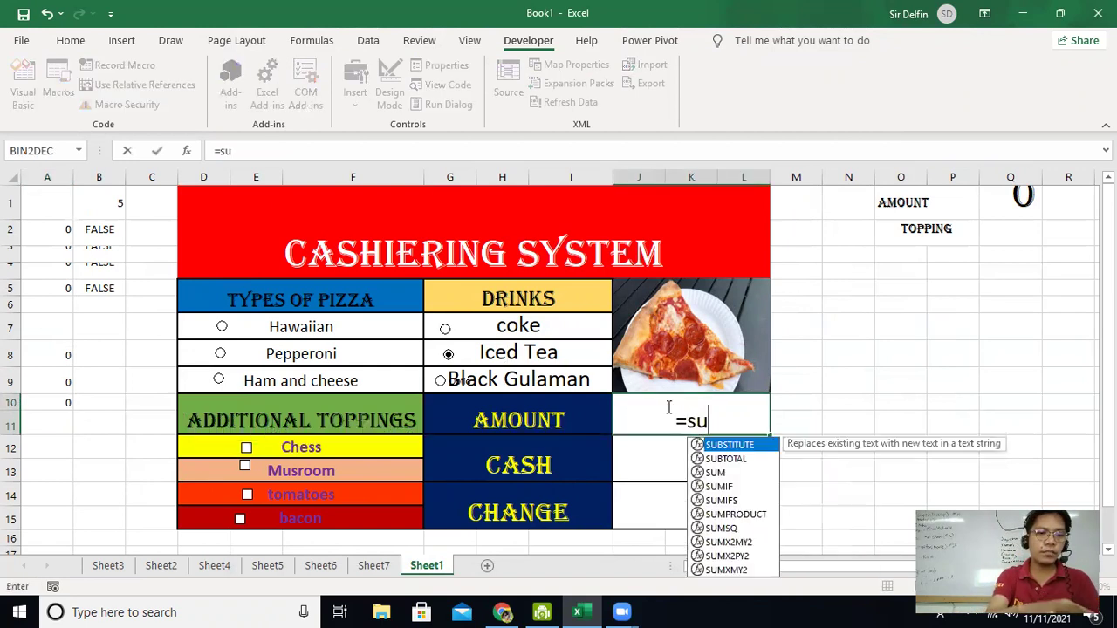
text(m()
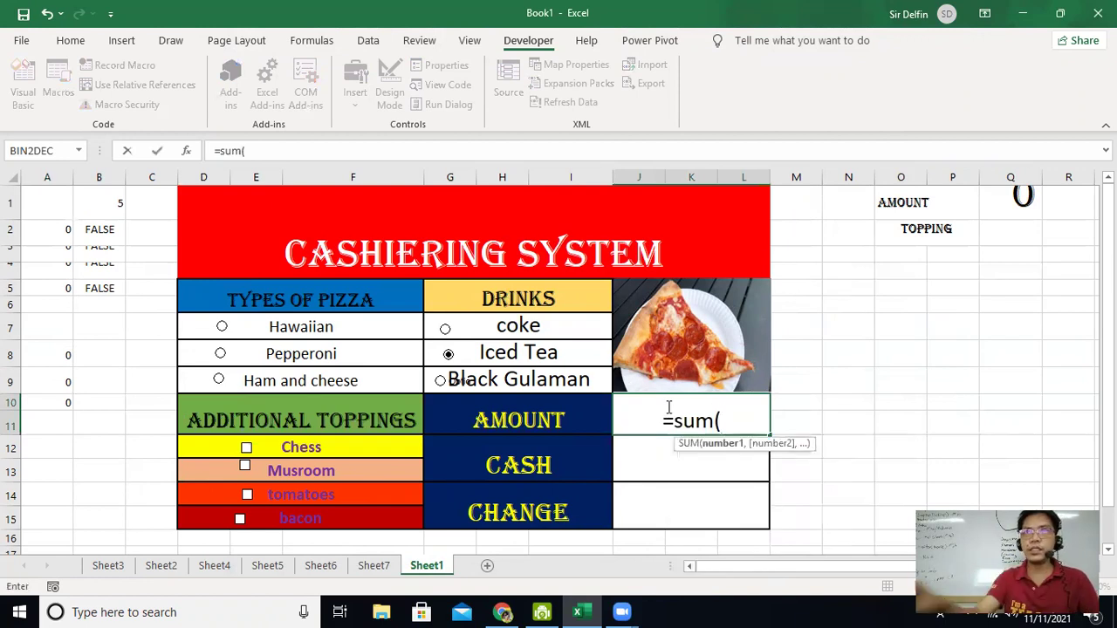
click(1024, 196)
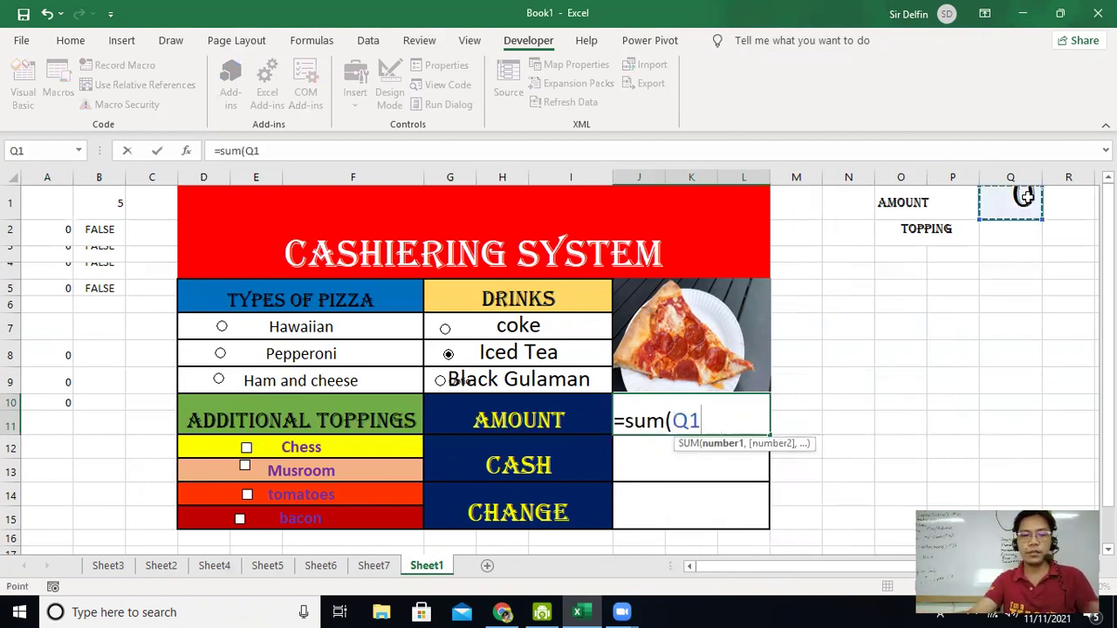
text(+)
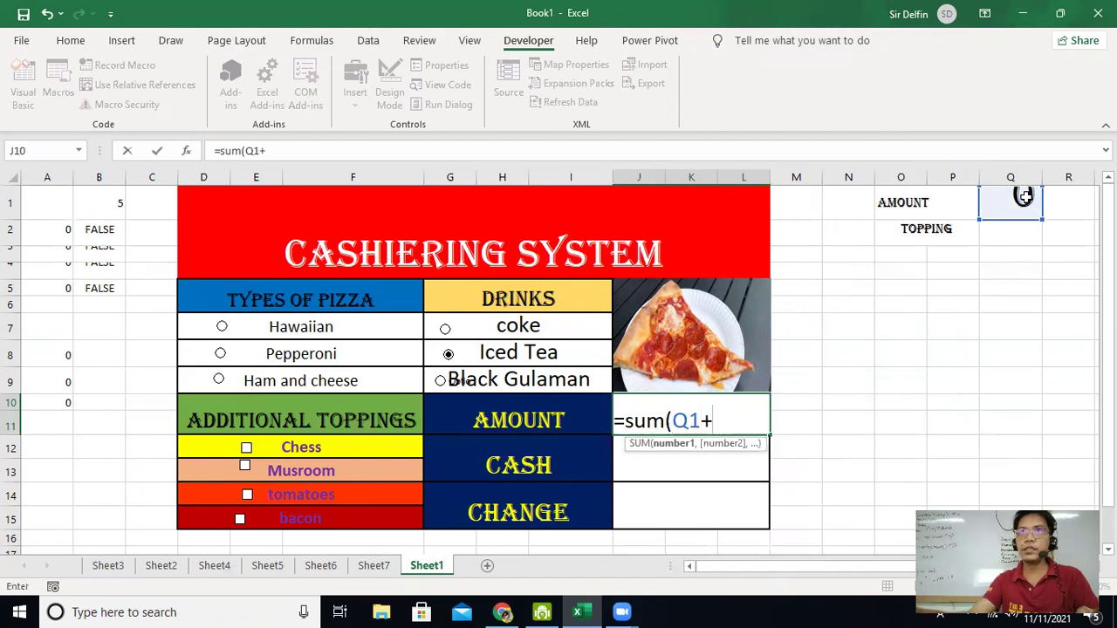
click(1021, 233)
text(+)
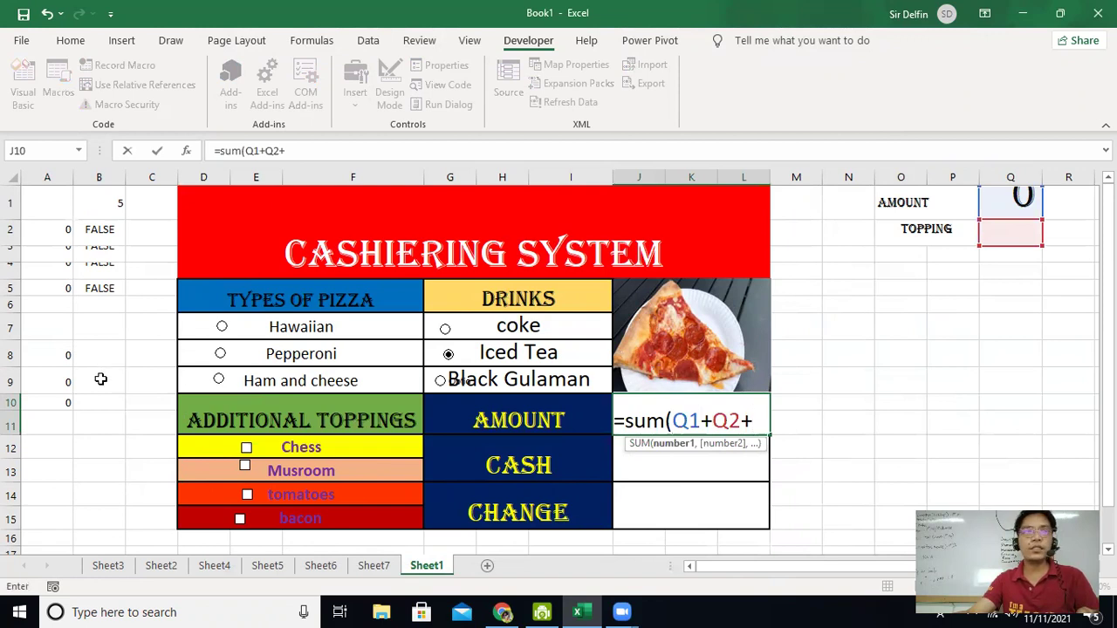
click(51, 425)
key(Return)
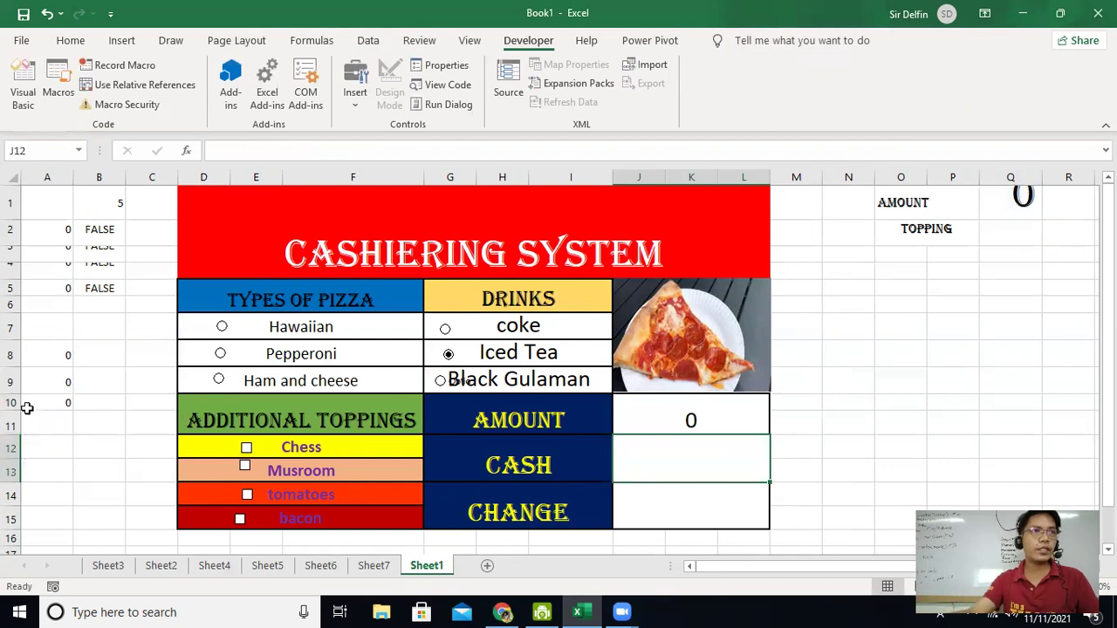
click(35, 427)
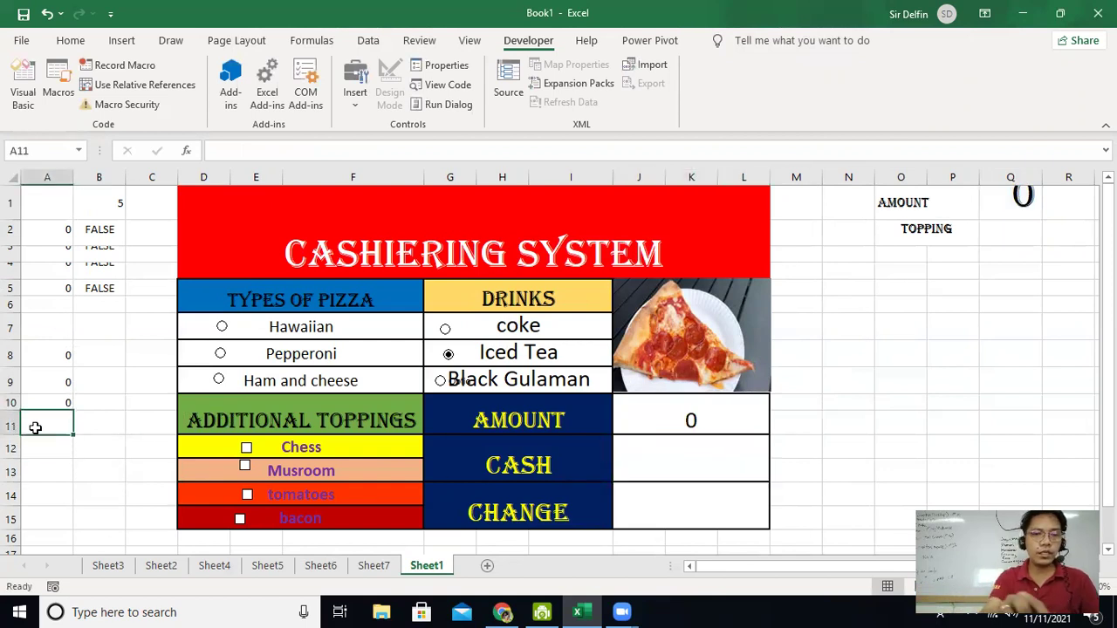
Step: Enter =SUM(A8:A10) in A11 to total the drink prices
text(=sum)
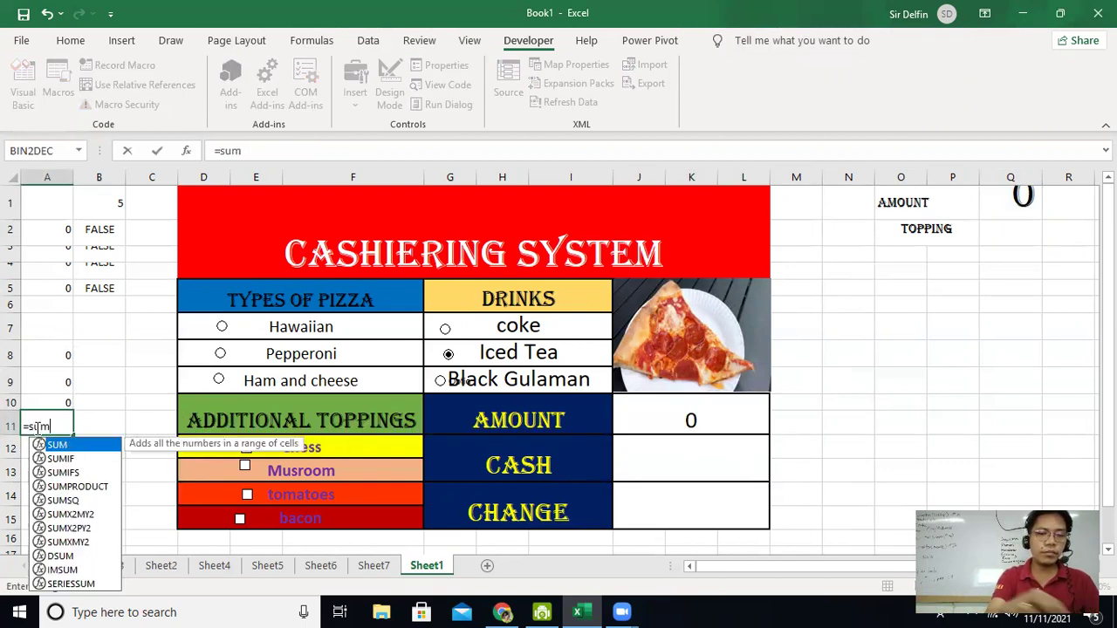
text(()
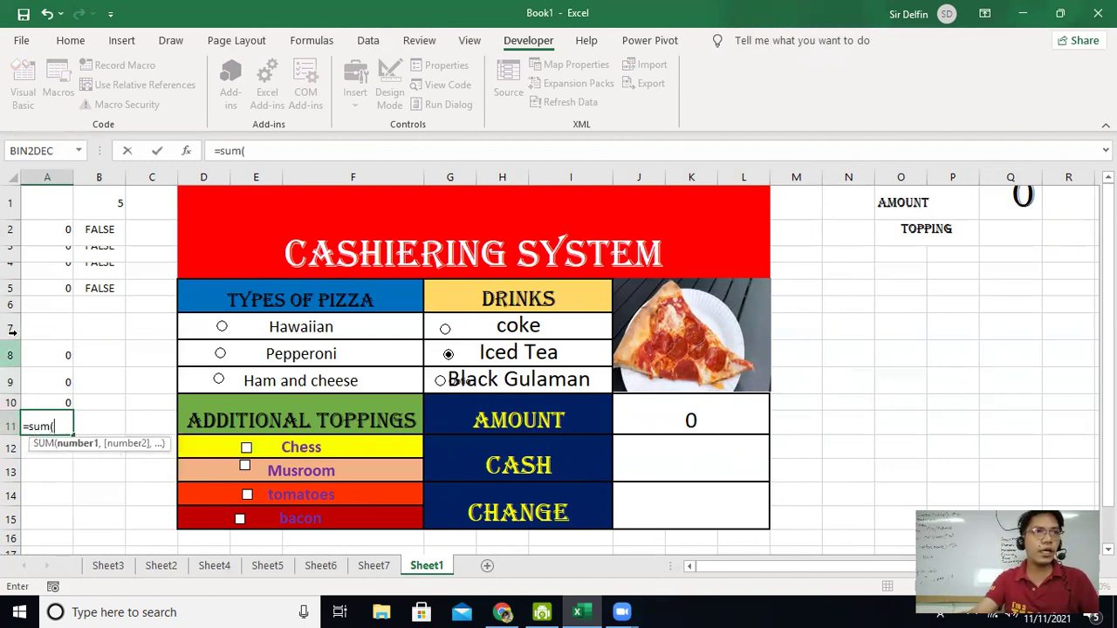
drag(39, 351, 45, 394)
key(Return)
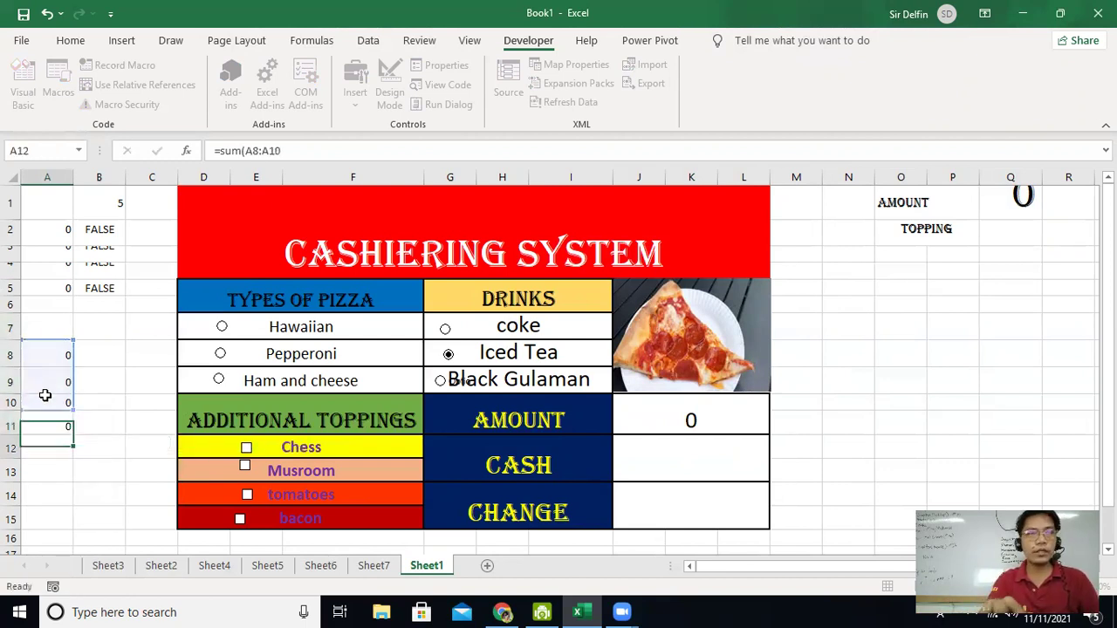
click(54, 306)
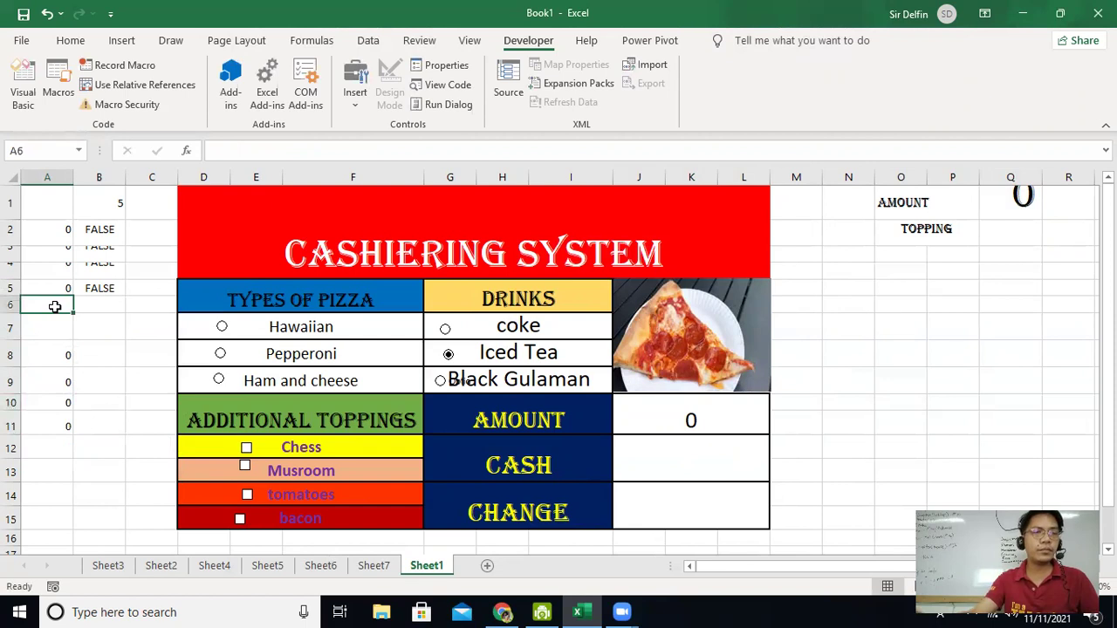
Step: Enter =SUM(A2:A5) in the TOPPING cell Q2
click(1036, 232)
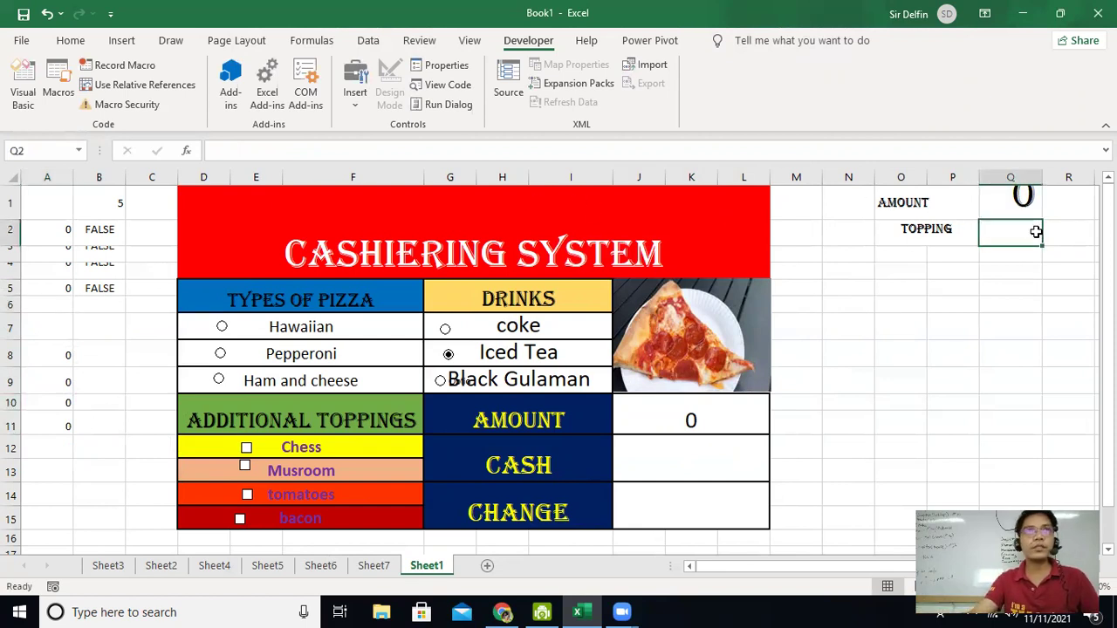
text(=s)
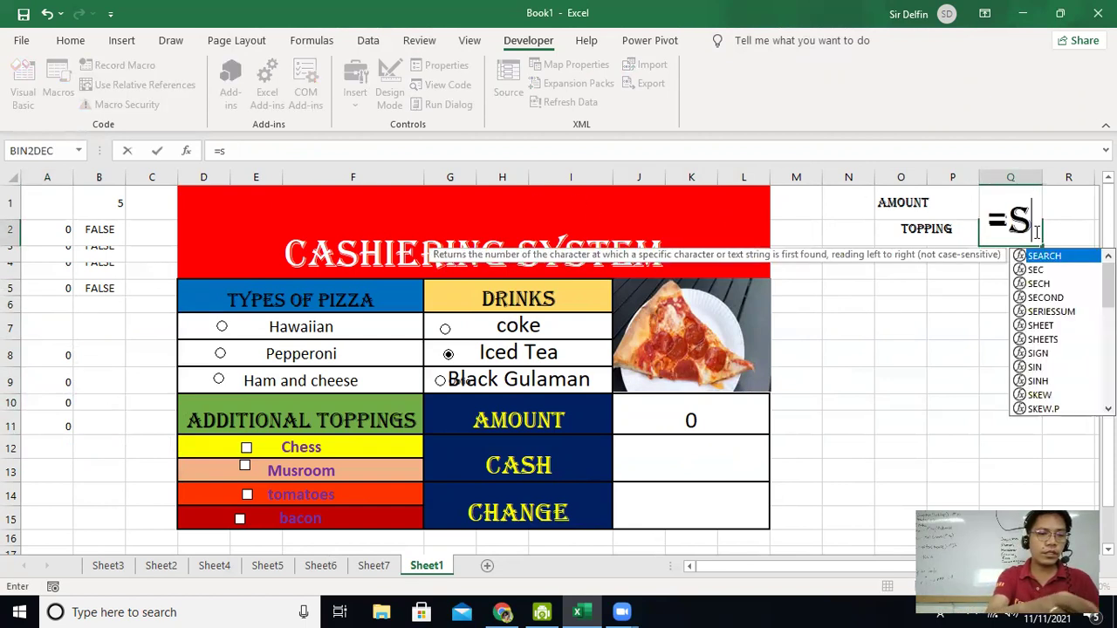
text(um()
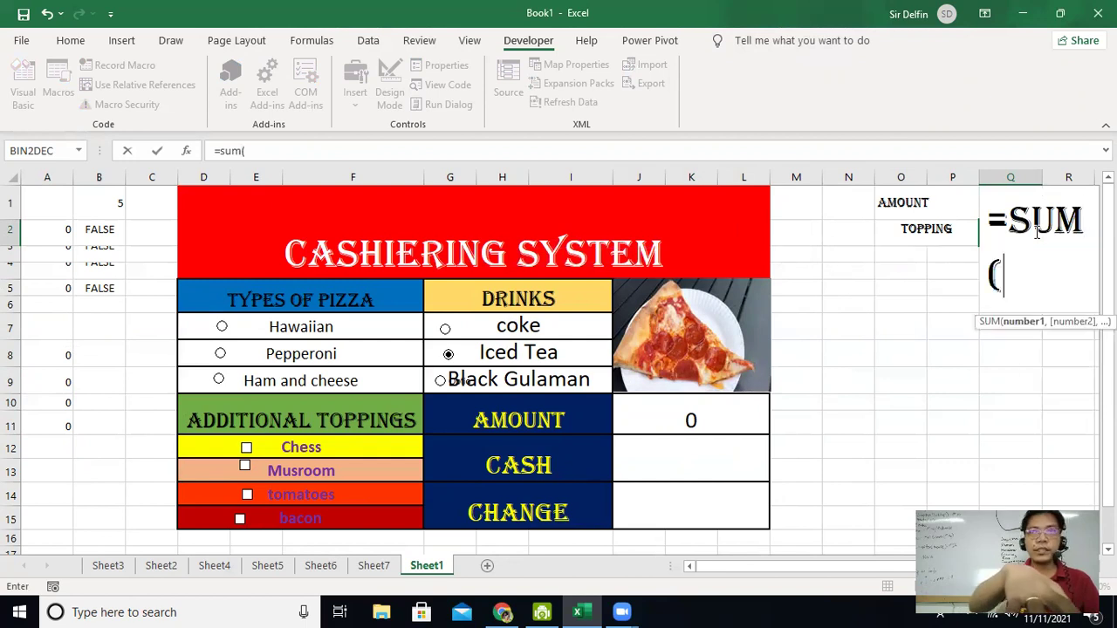
drag(65, 231, 49, 284)
key(Return)
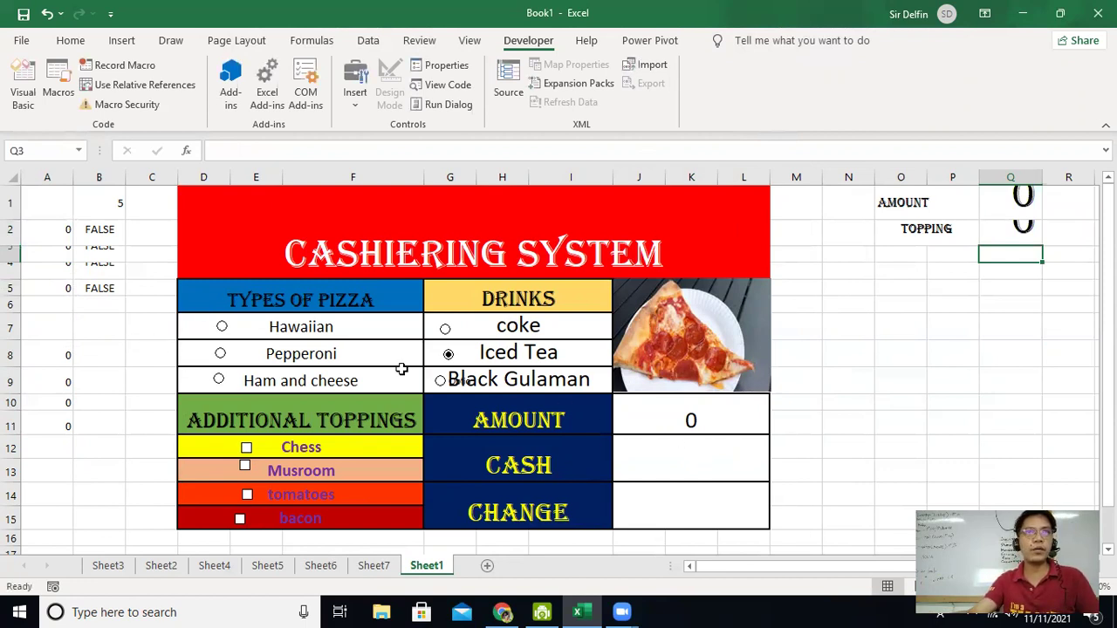
Step: Choose Hawaiian, tick Chess, switch to Black Gulaman, then select AMOUNT showing 20
click(223, 328)
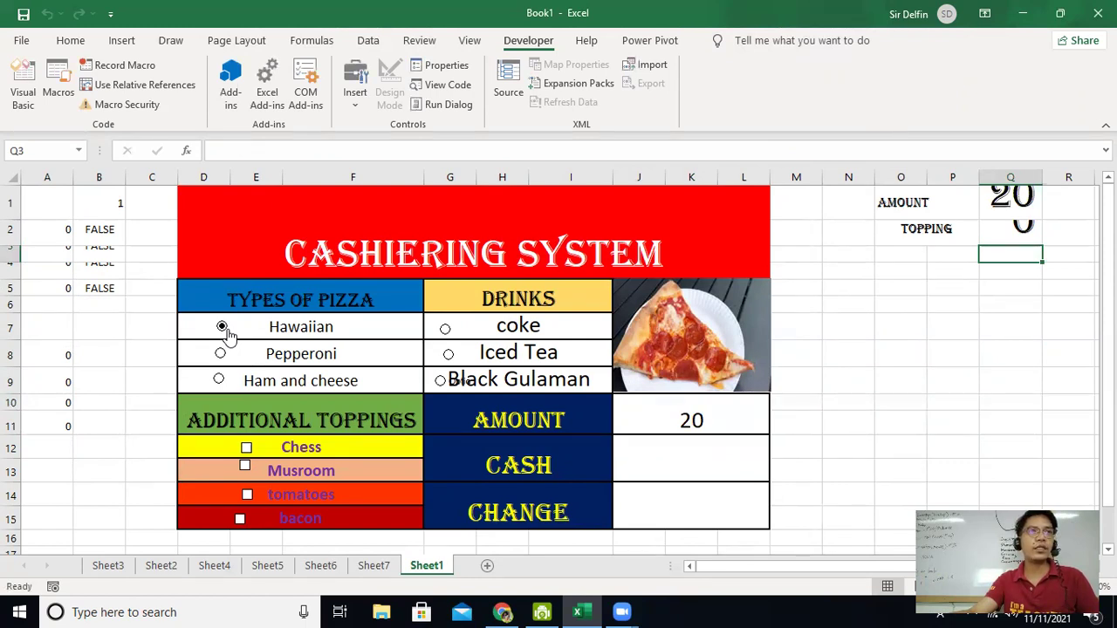
click(247, 448)
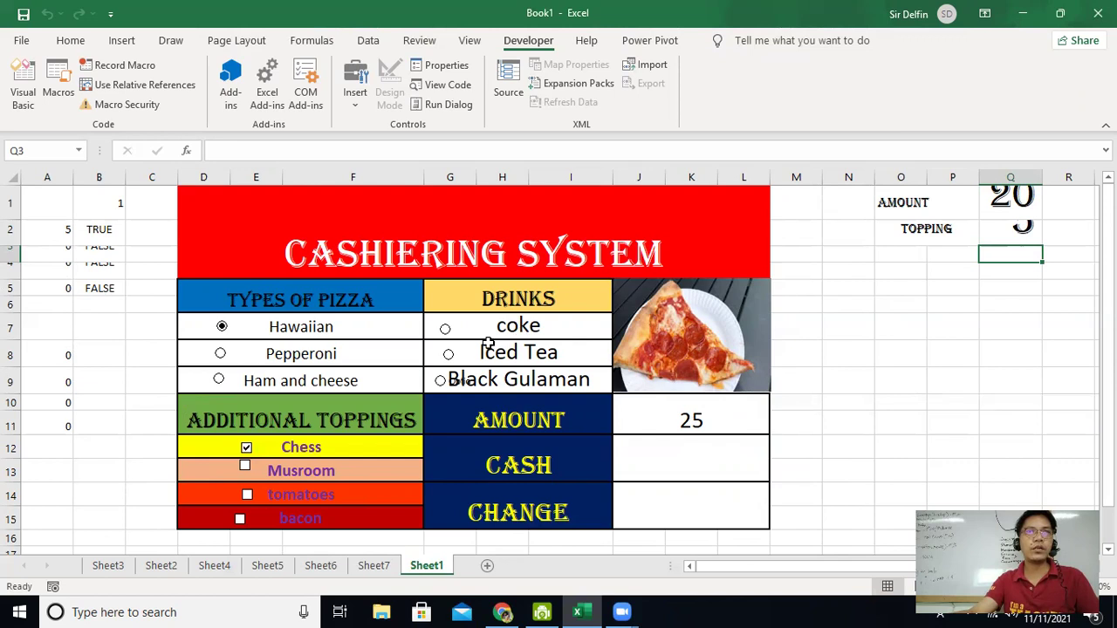
click(442, 382)
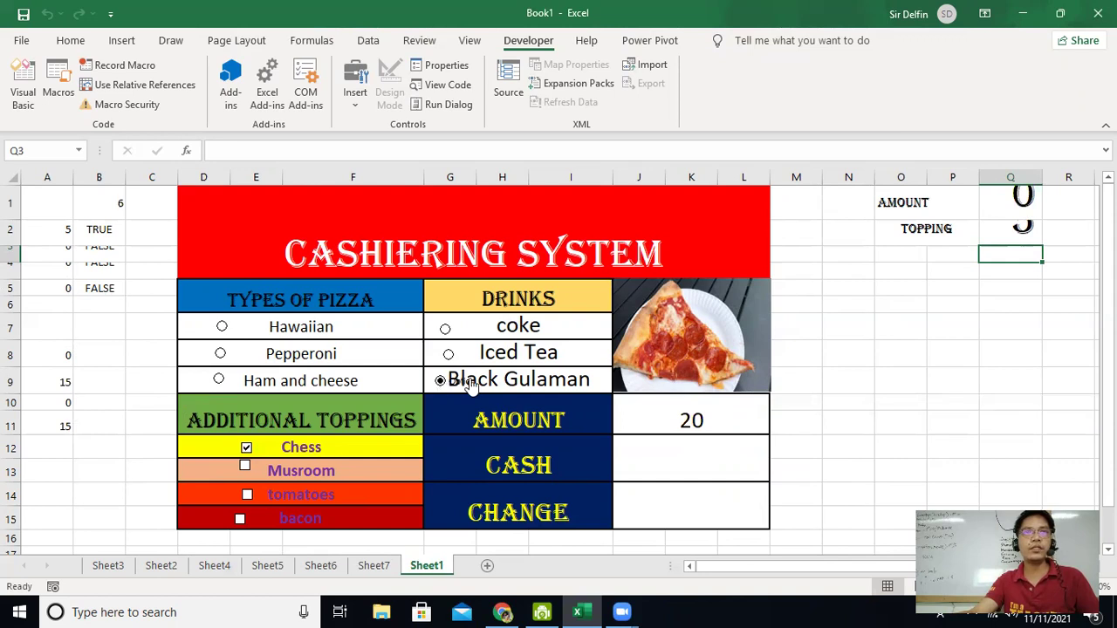
click(663, 417)
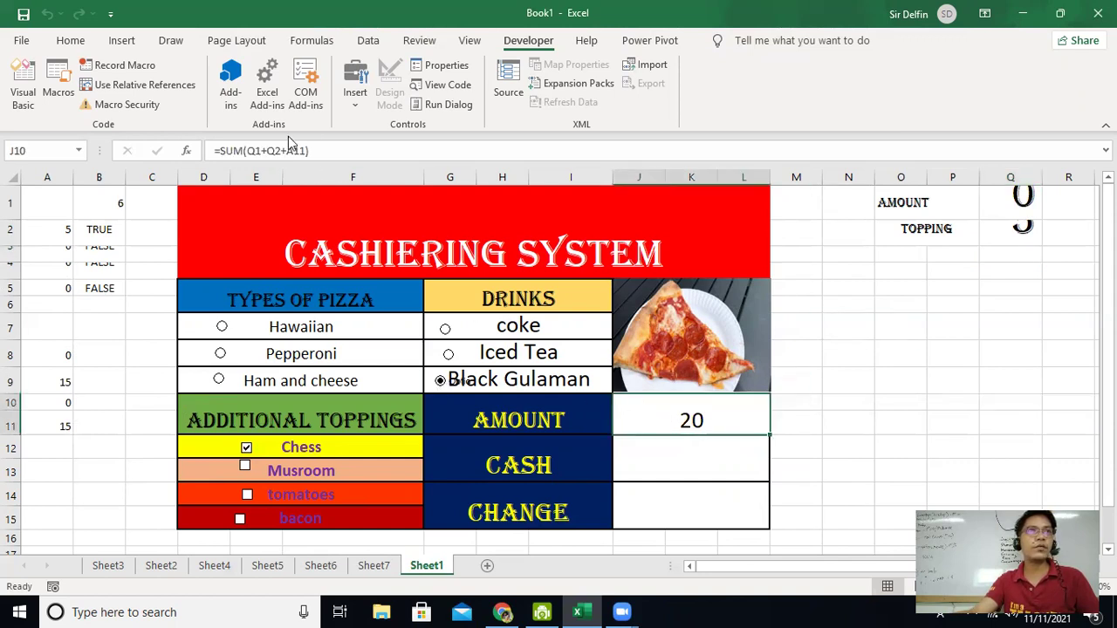
Step: Re-add the A11 reference to the AMOUNT formula in J10
click(332, 152)
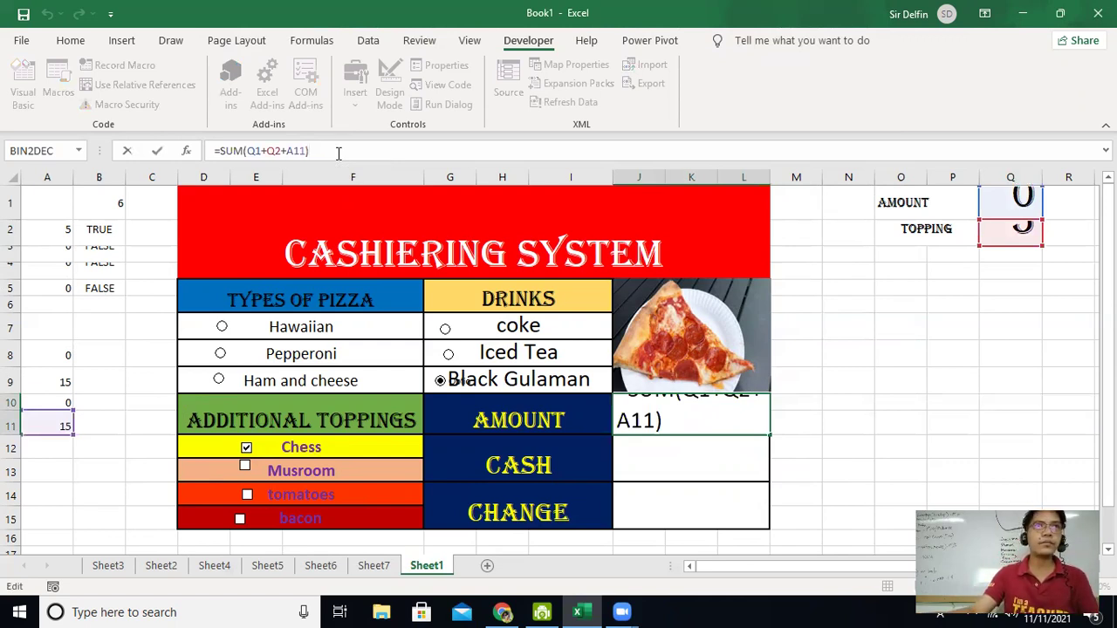
key(BackSpace)
key(BackSpace)
key(BackSpace)
key(BackSpace)
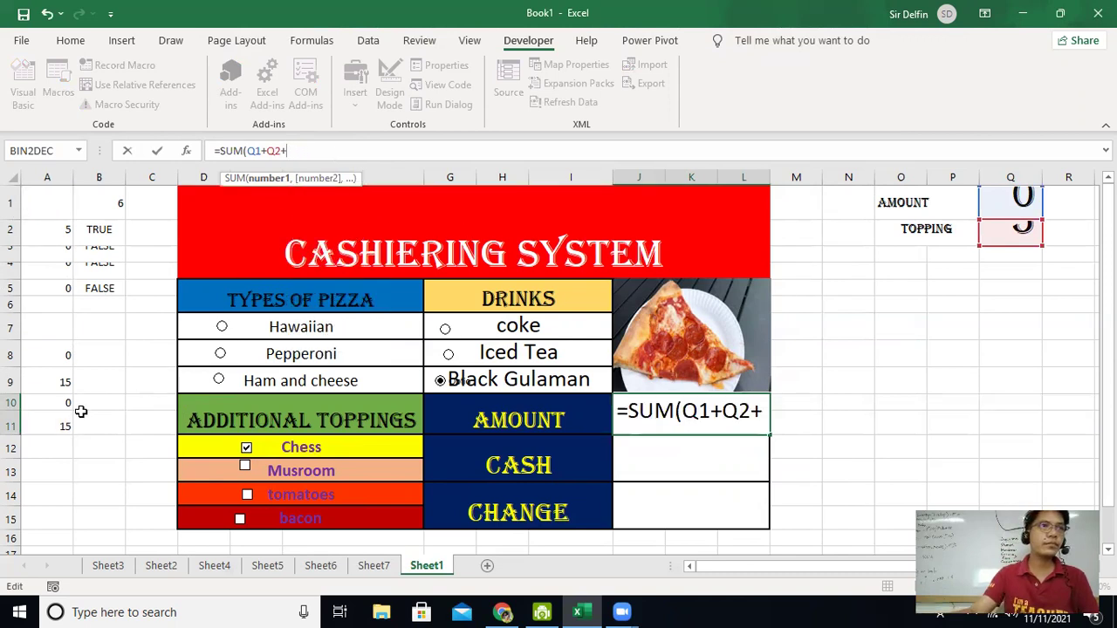
click(56, 421)
key(Return)
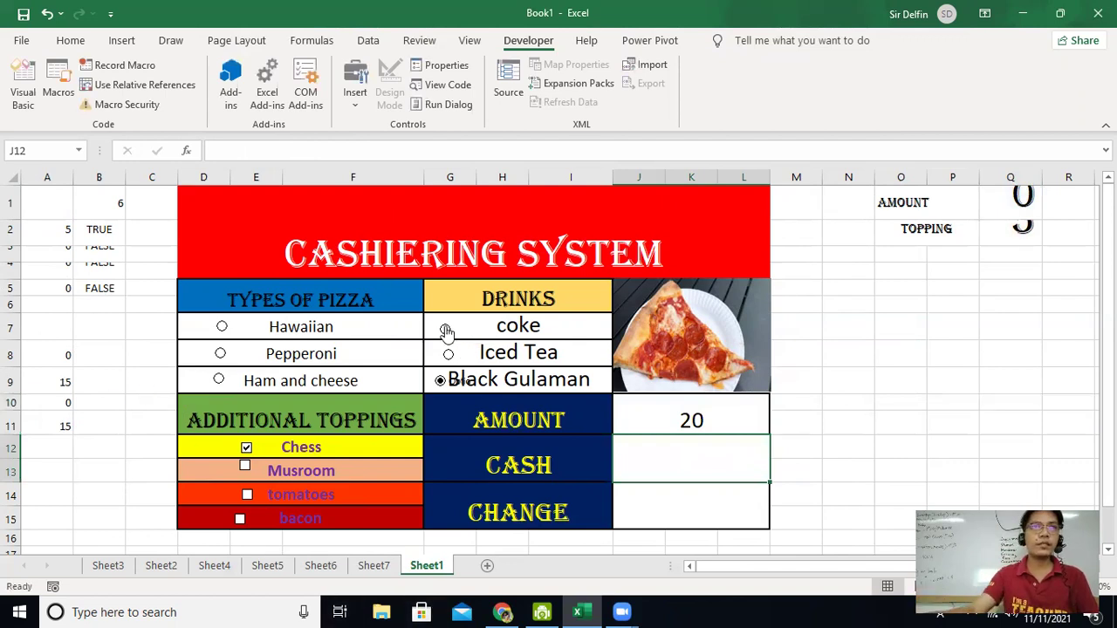
Step: Choose Hawaiian, select the three drink name cells, and untick Chess
click(222, 328)
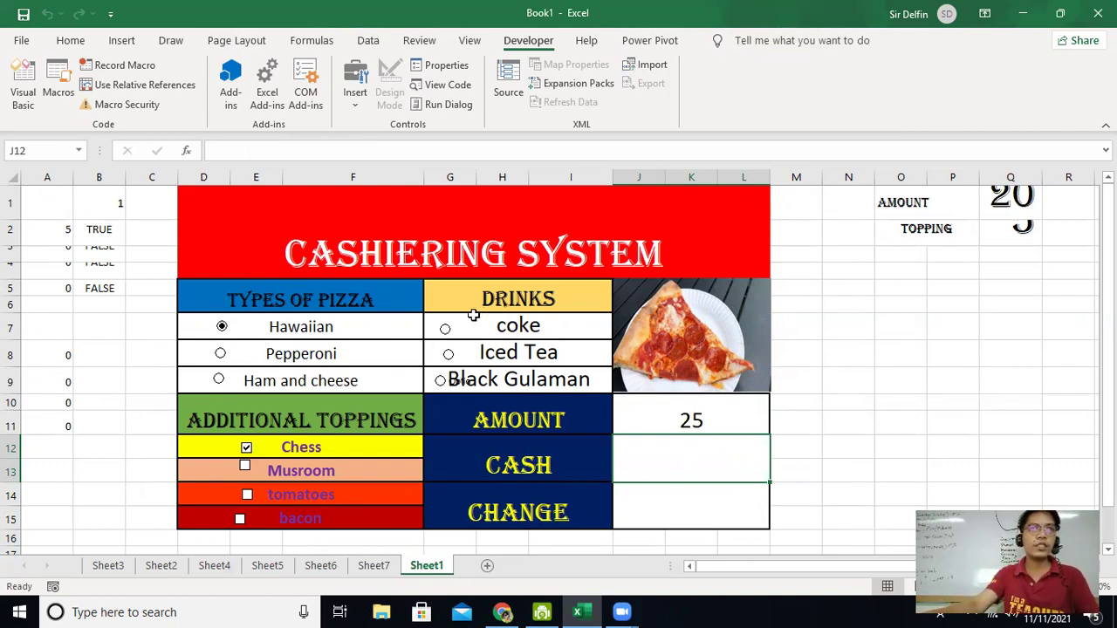
click(472, 327)
drag(473, 327, 454, 378)
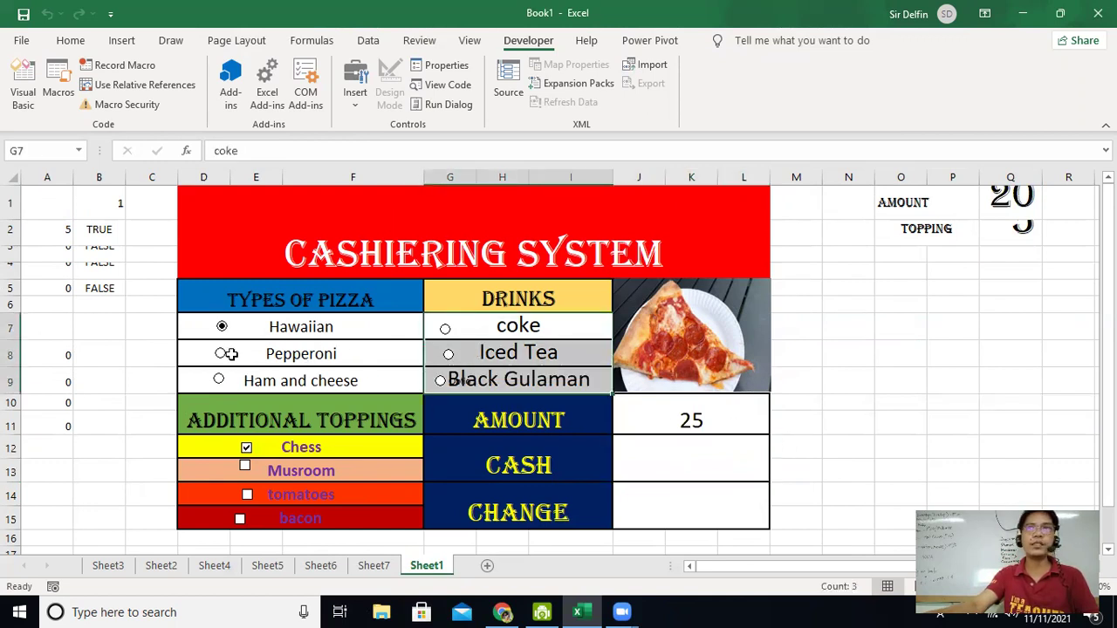
click(247, 448)
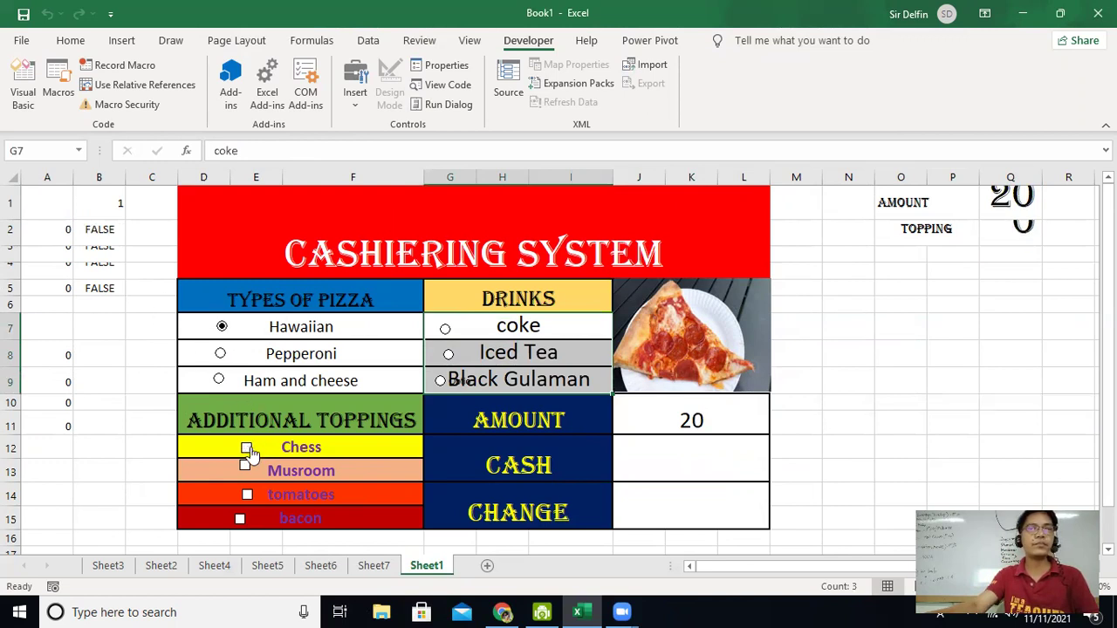
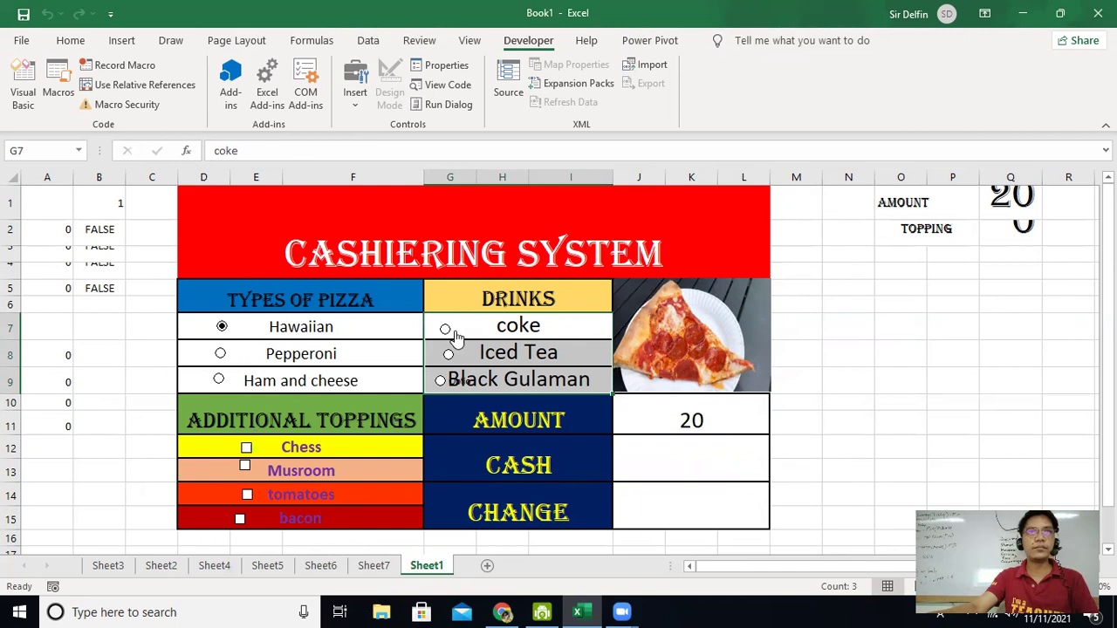
Step: Link the coke option button to cell C1 instead of B1 and make it checked
right_click(455, 336)
key(Escape)
right_click(461, 322)
click(525, 500)
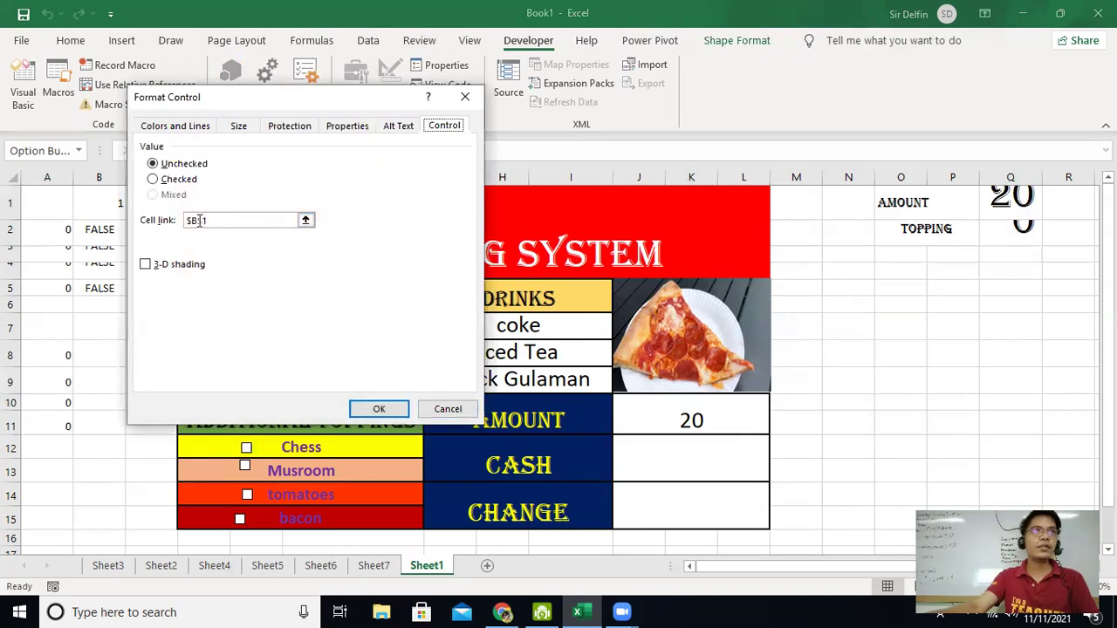
drag(282, 97, 400, 102)
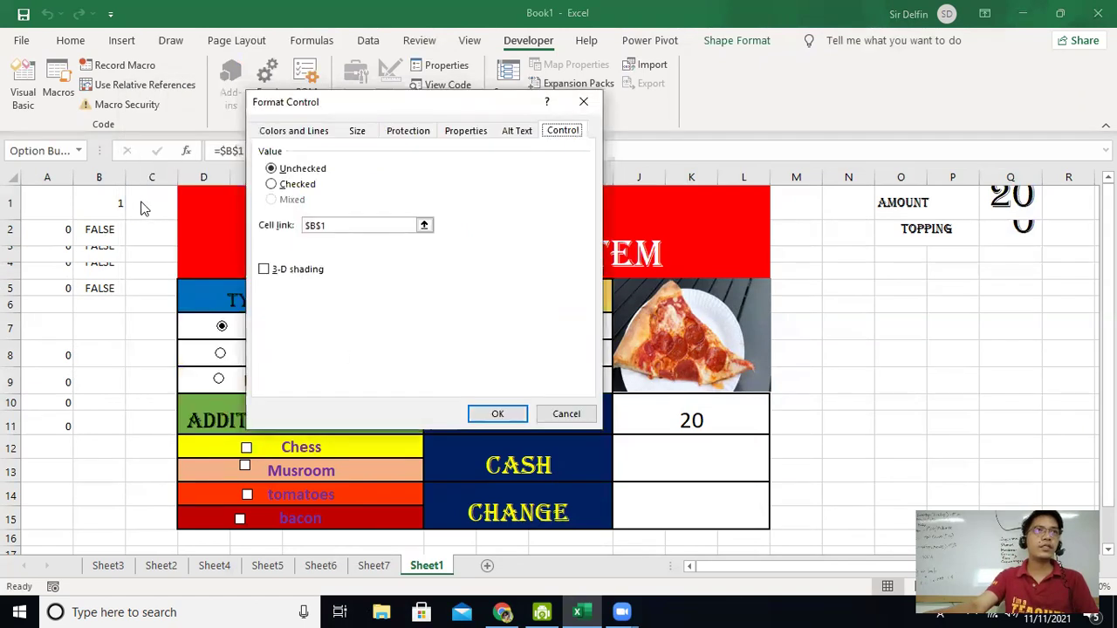
click(277, 185)
click(336, 224)
key(shift+Home)
key(BackSpace)
click(166, 203)
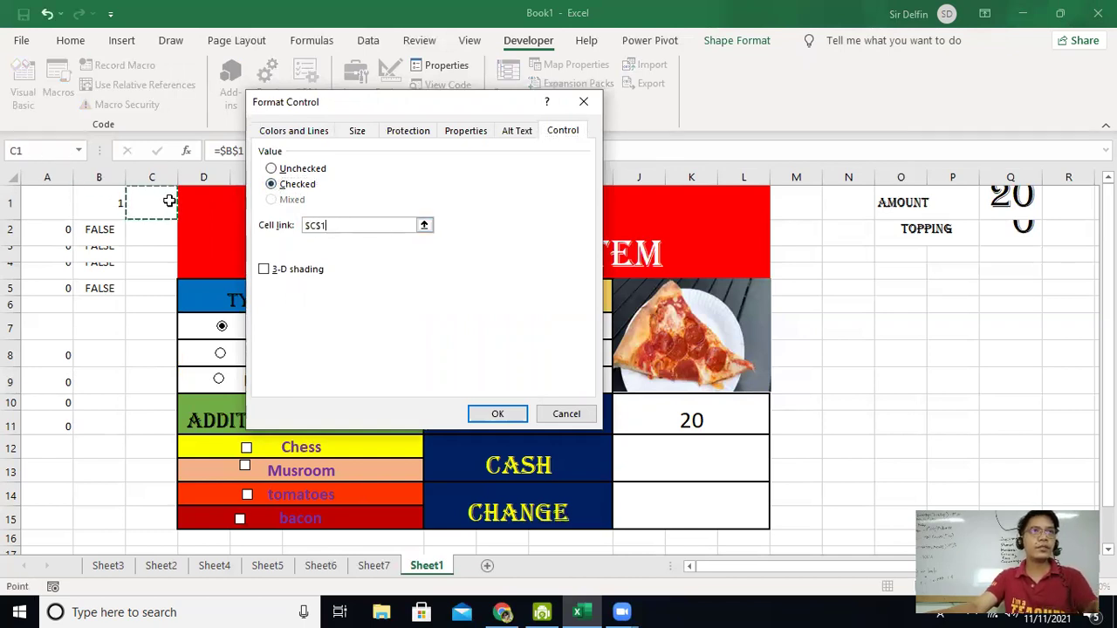
key(Return)
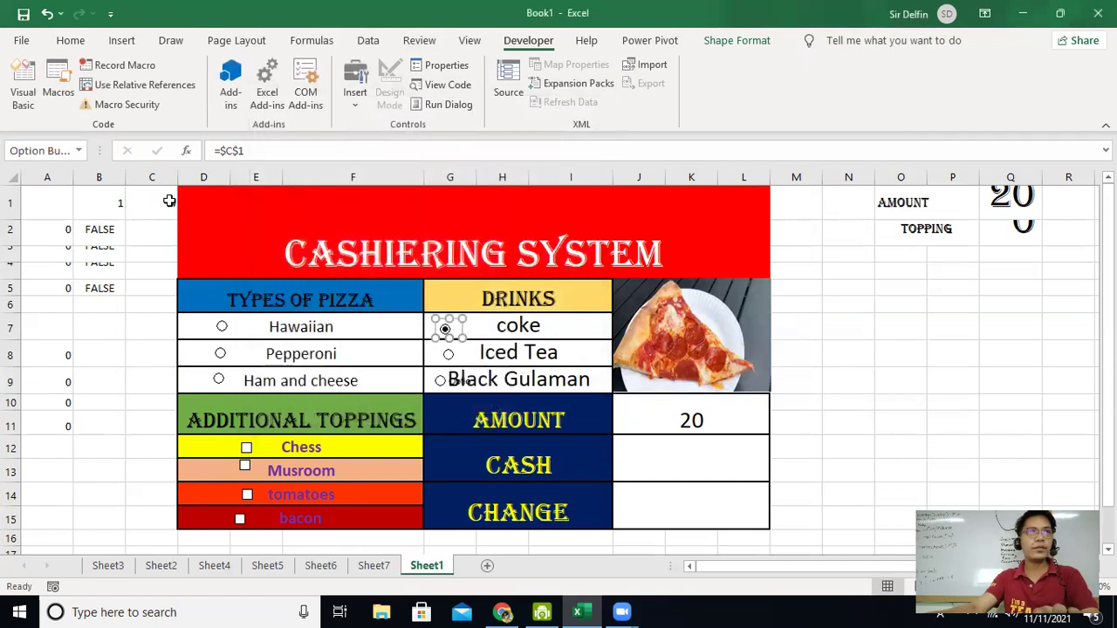
Step: Confirm the C1 link for Iced Tea and Black Gulaman, leaving Black Gulaman chosen (C1 = 6)
right_click(451, 356)
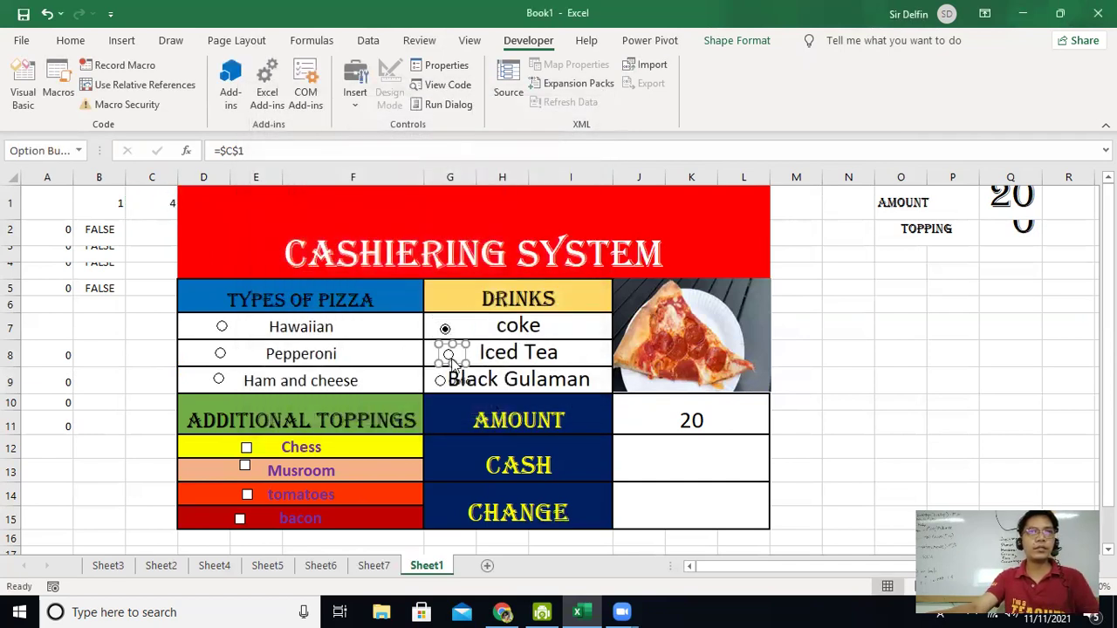
click(533, 539)
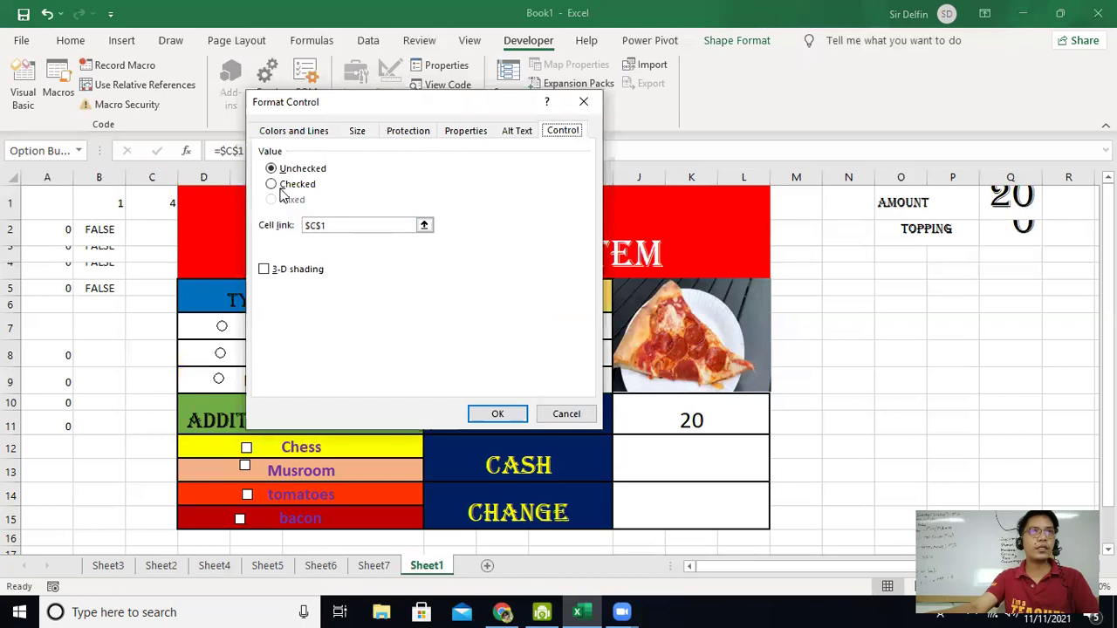
click(272, 186)
click(492, 416)
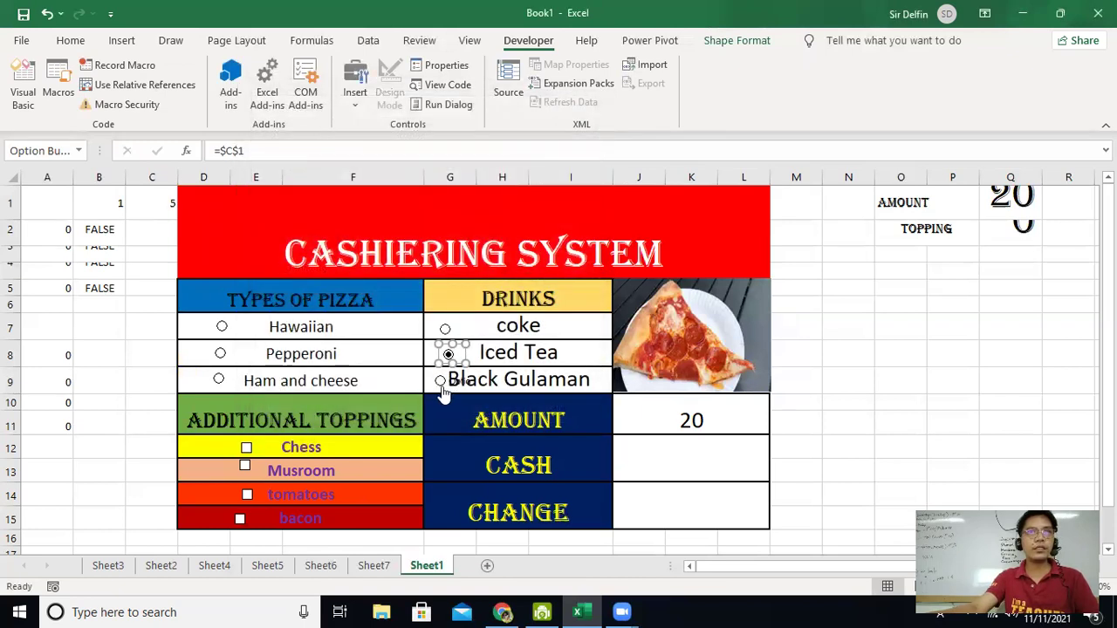
click(440, 384)
right_click(440, 384)
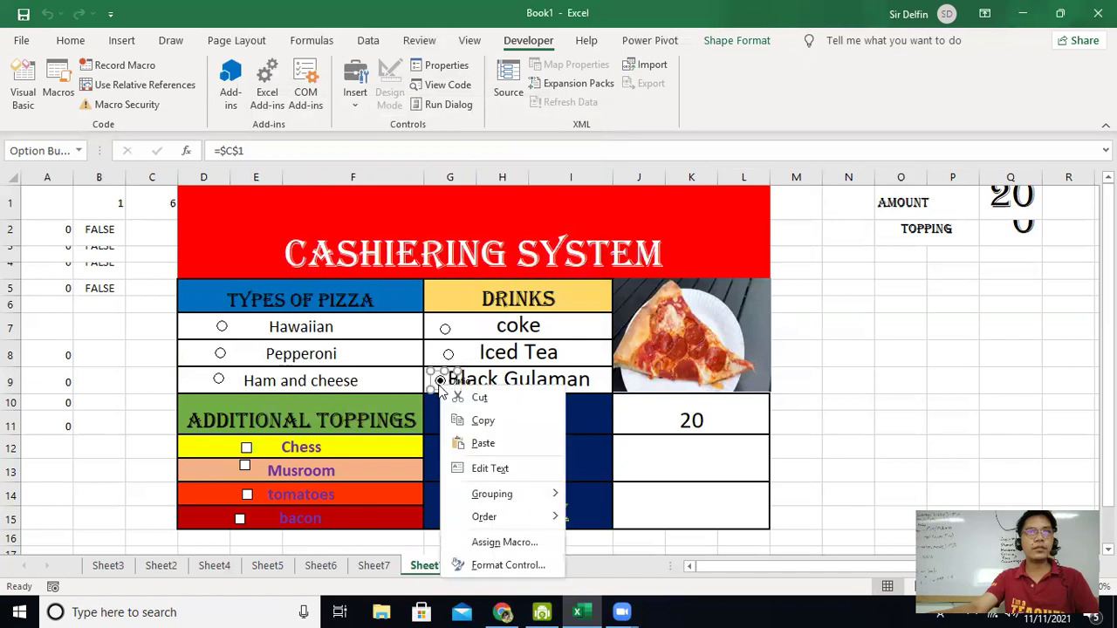
click(508, 564)
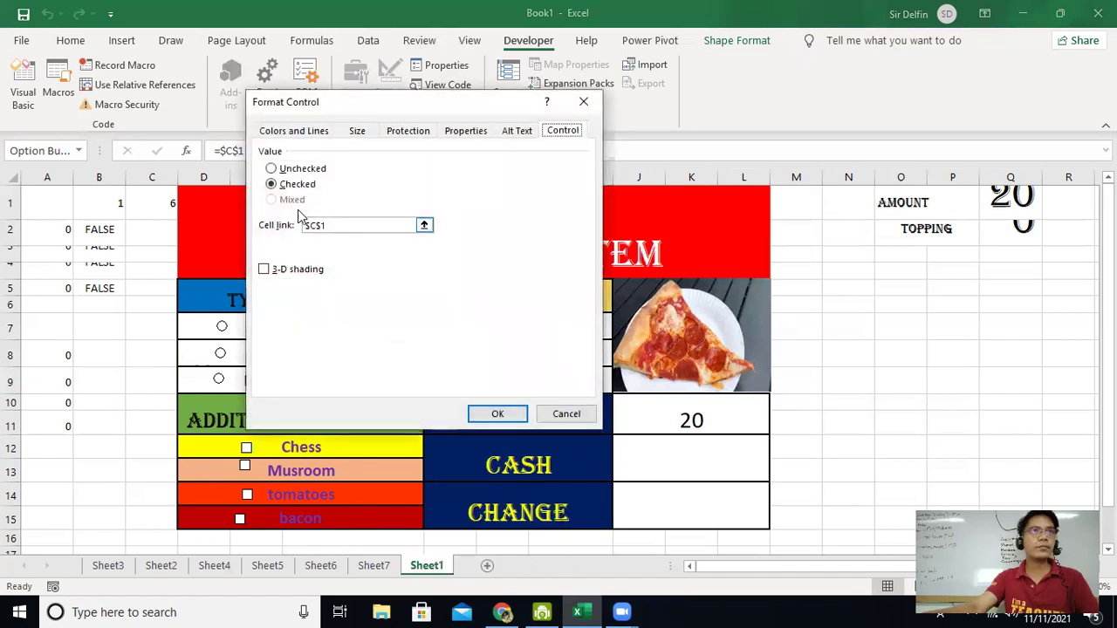
click(509, 414)
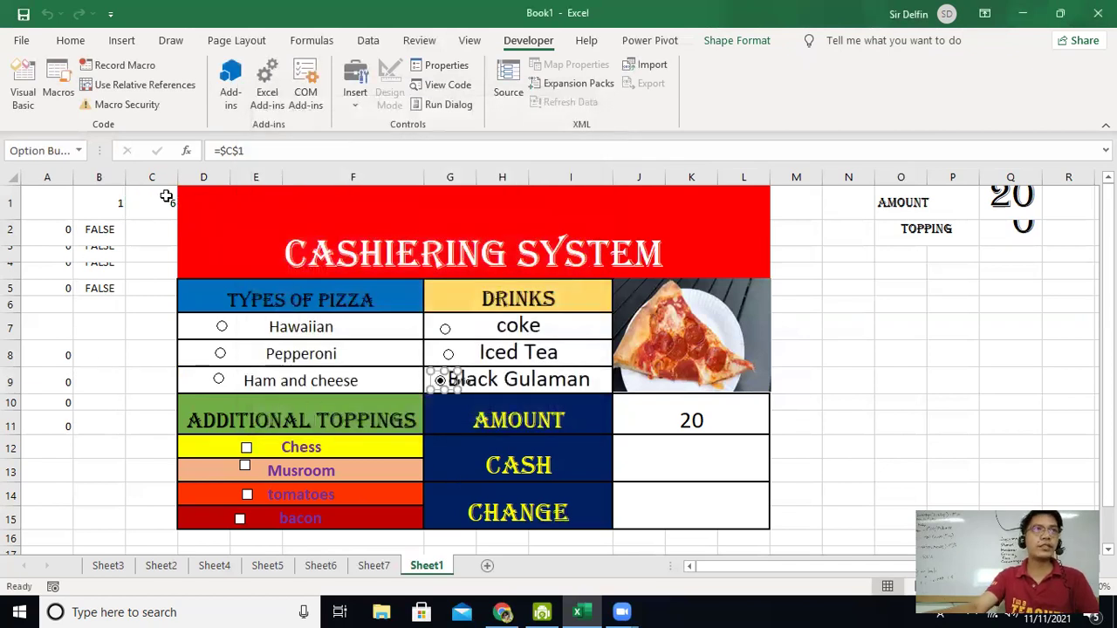
click(59, 360)
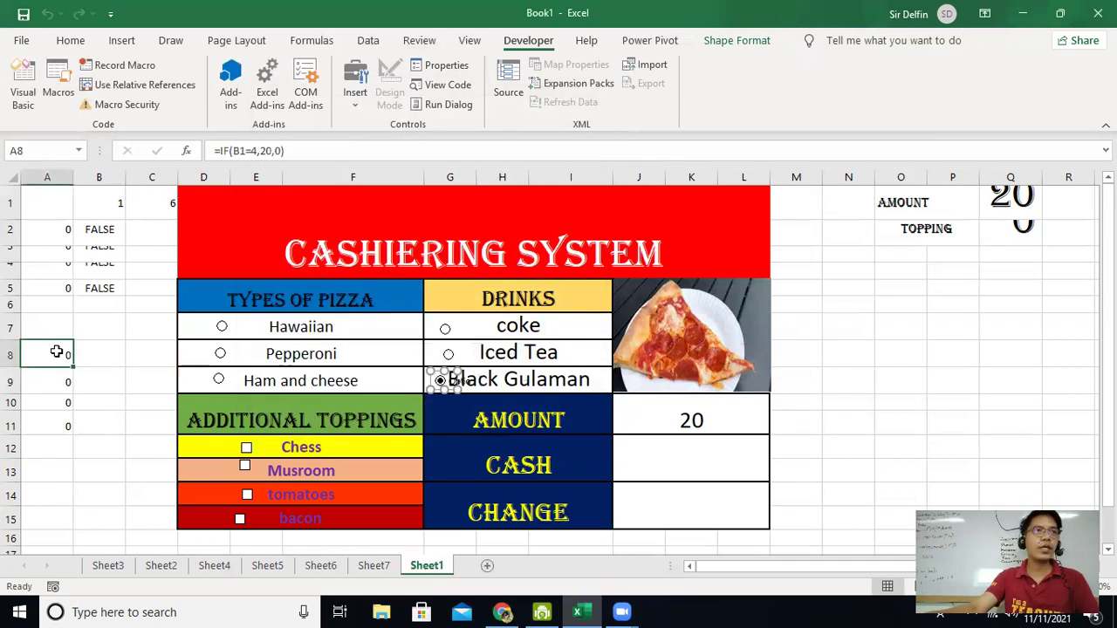
Step: Re-point A8's IF formula from B1 to C1
click(242, 150)
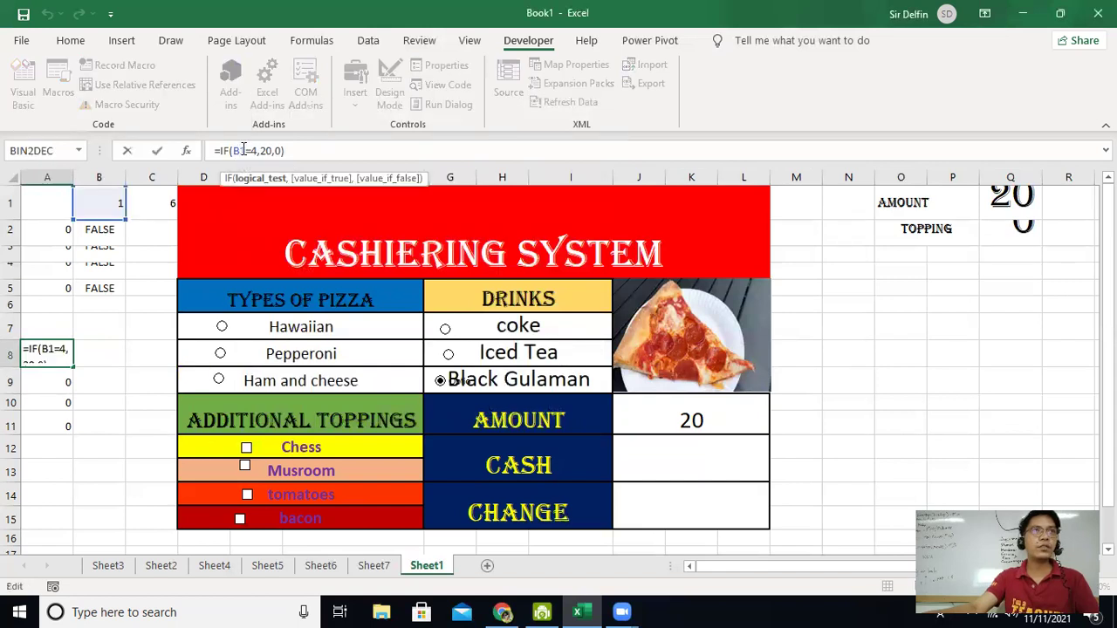
drag(245, 150, 234, 150)
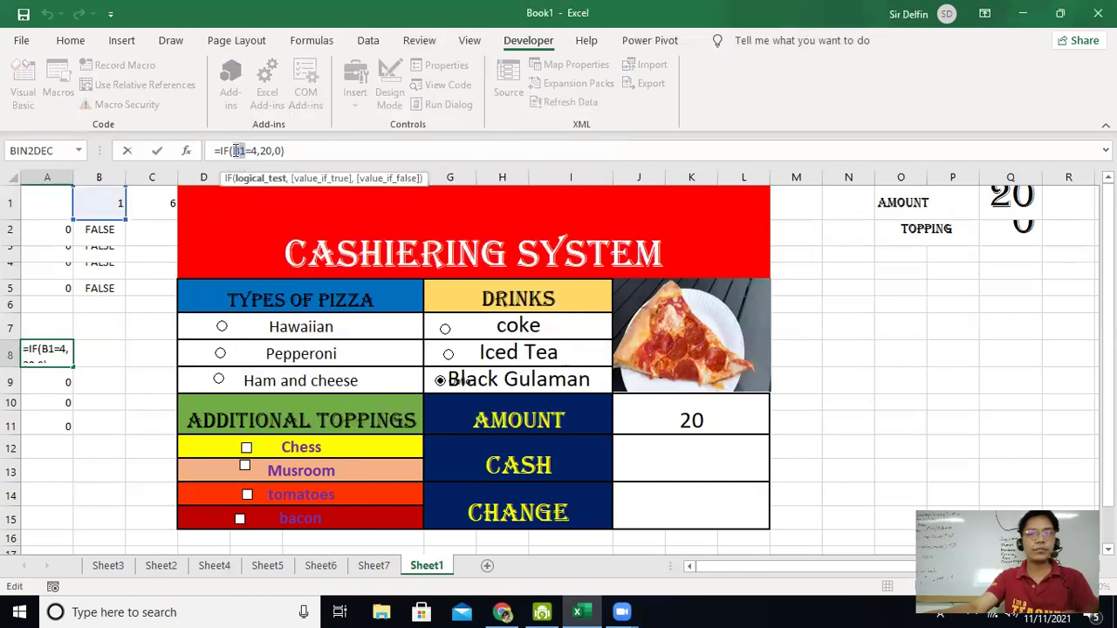
key(BackSpace)
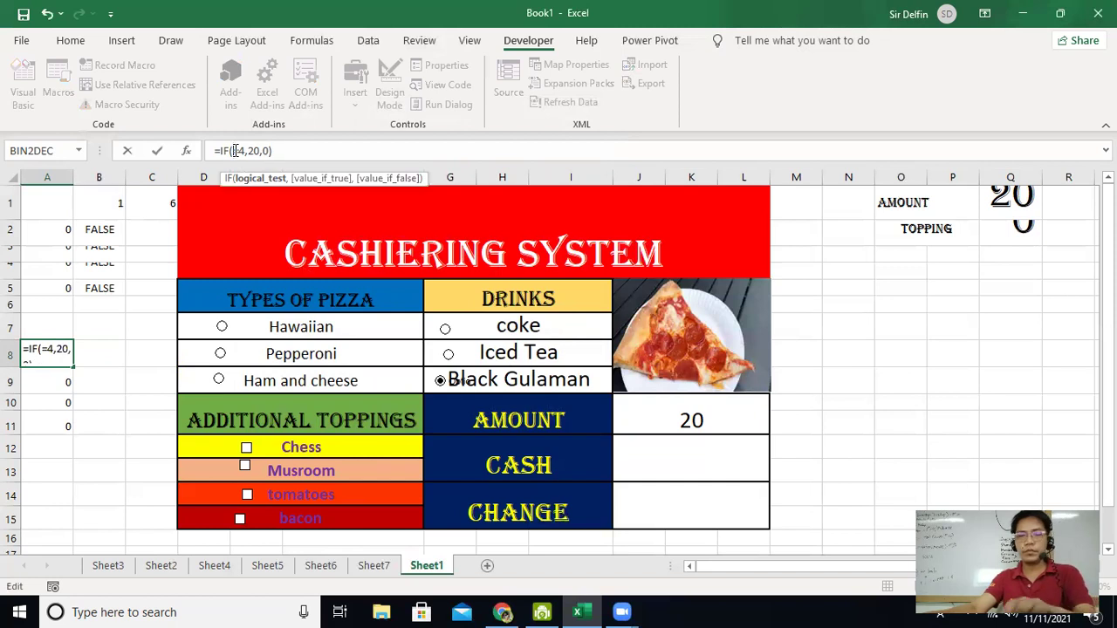
click(161, 201)
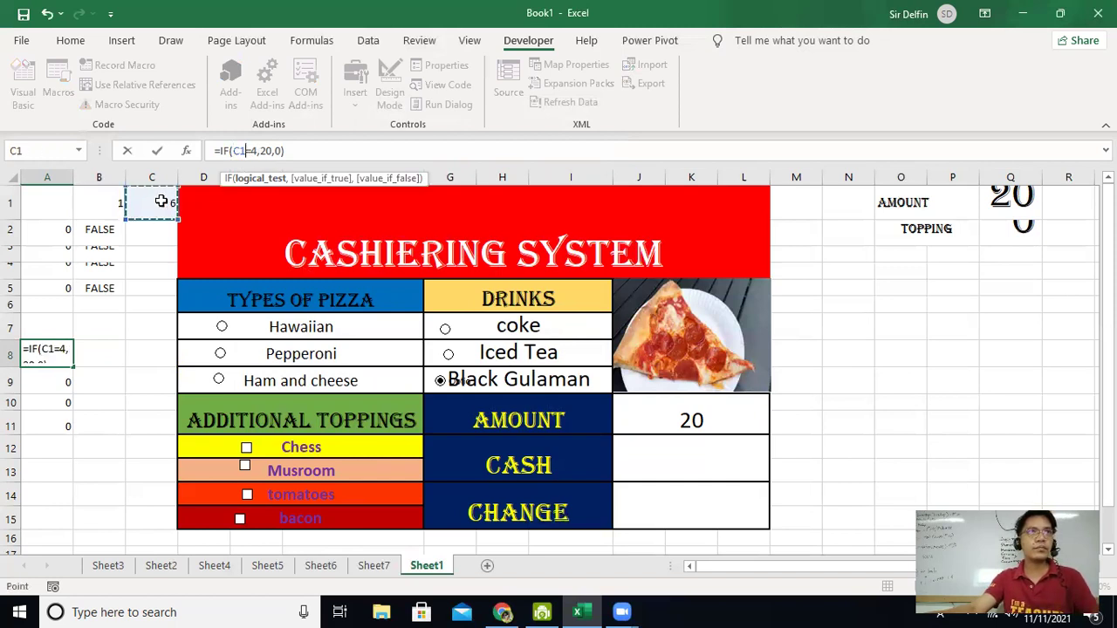
key(Return)
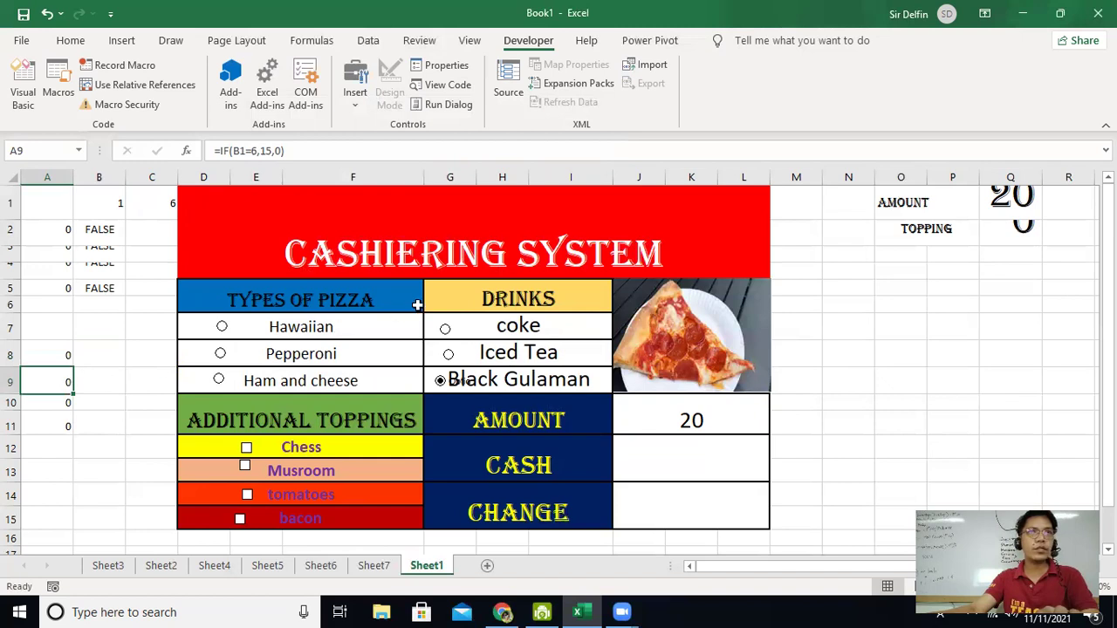
Step: Replace B1 with C1 in the A9 and A10 IF formulas
click(244, 151)
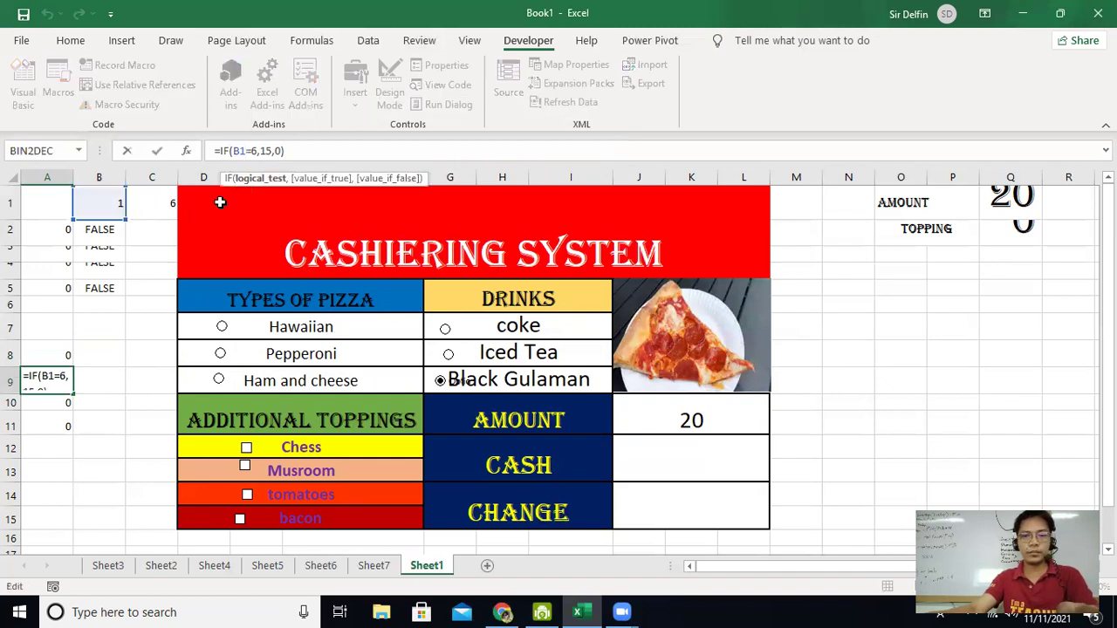
key(BackSpace)
key(BackSpace)
text(C1)
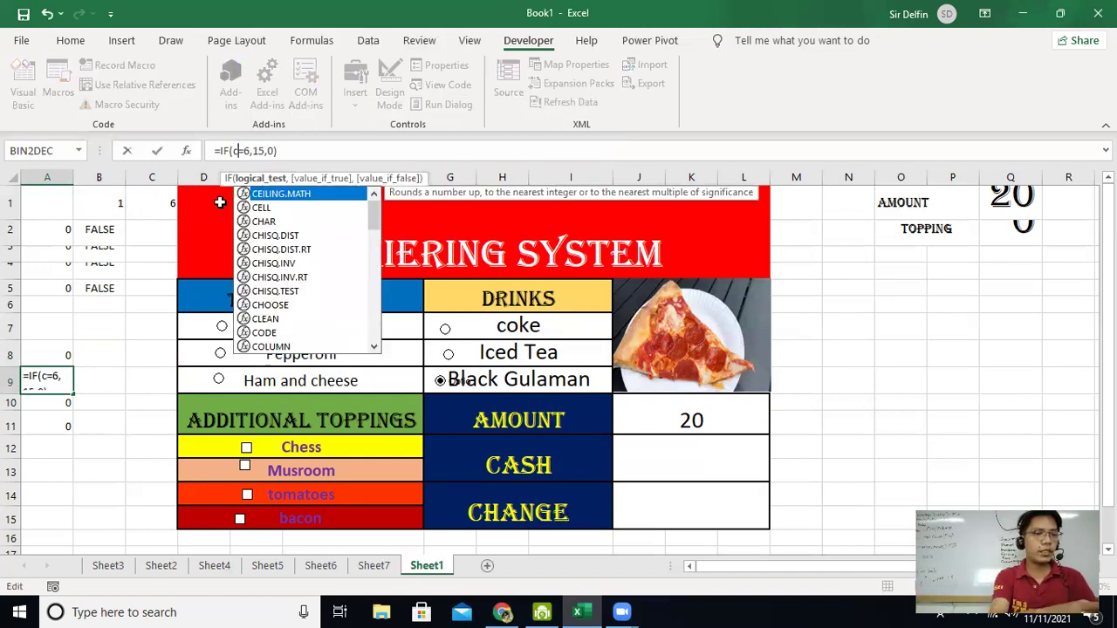
key(Return)
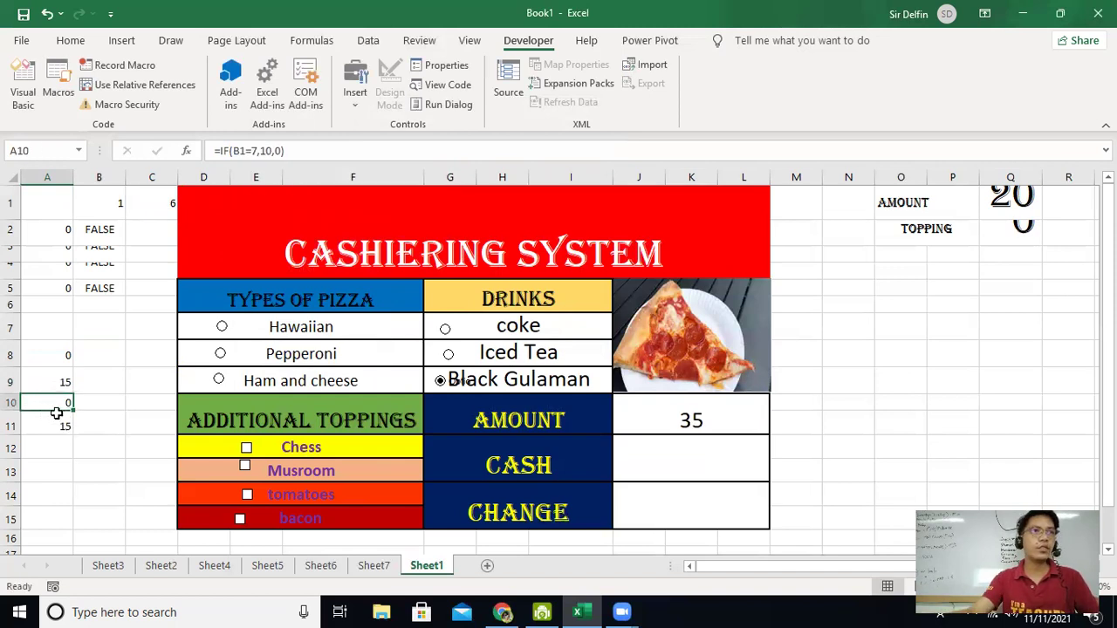
click(243, 150)
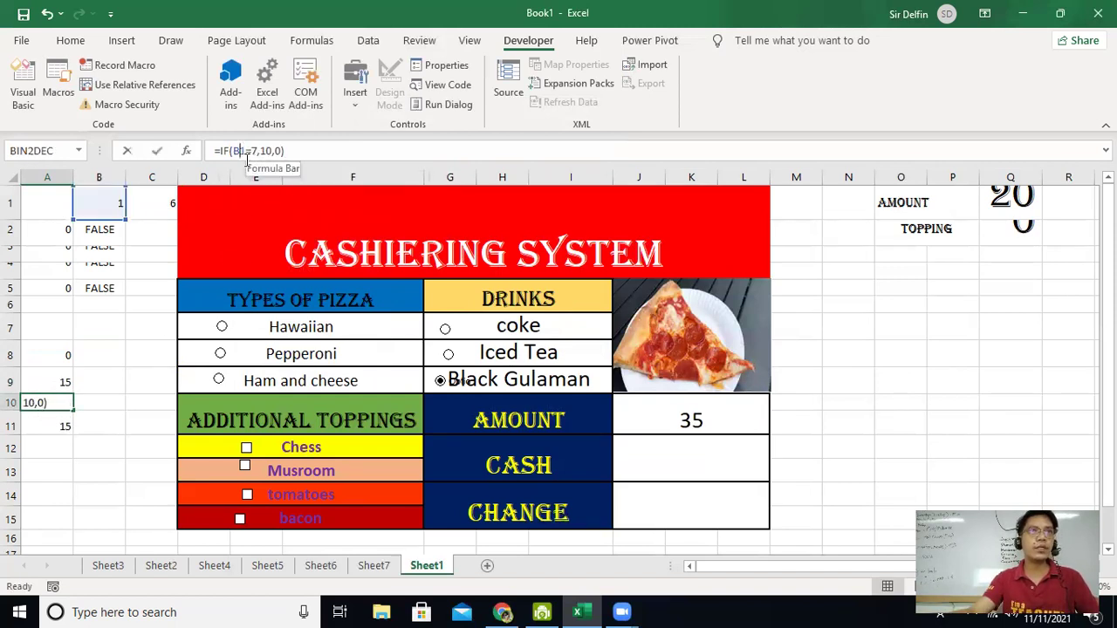
key(BackSpace)
key(BackSpace)
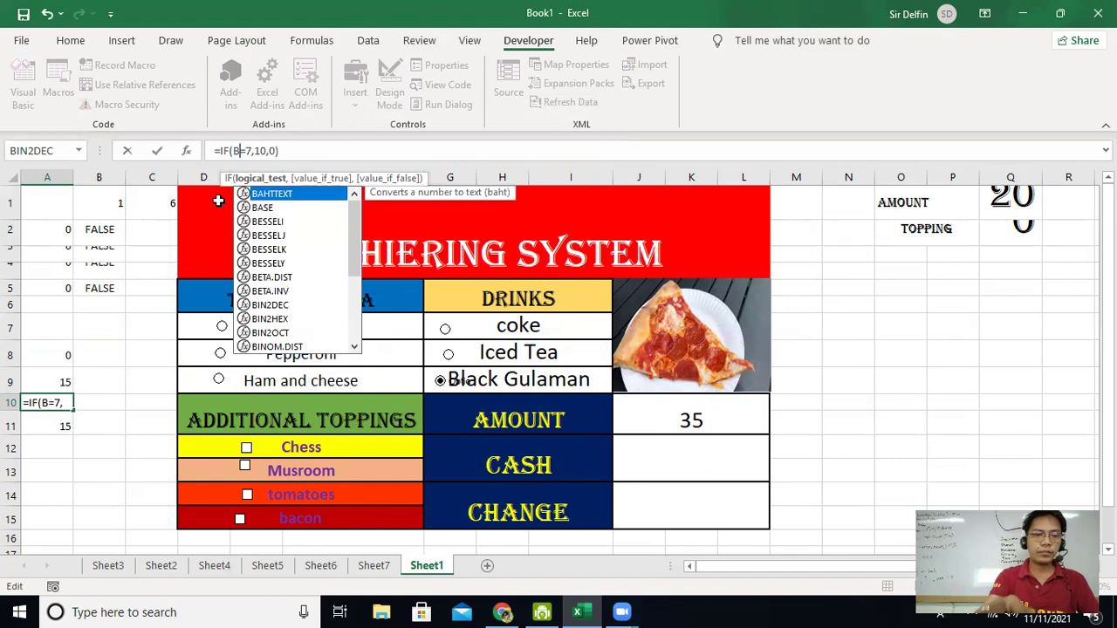
text(C1)
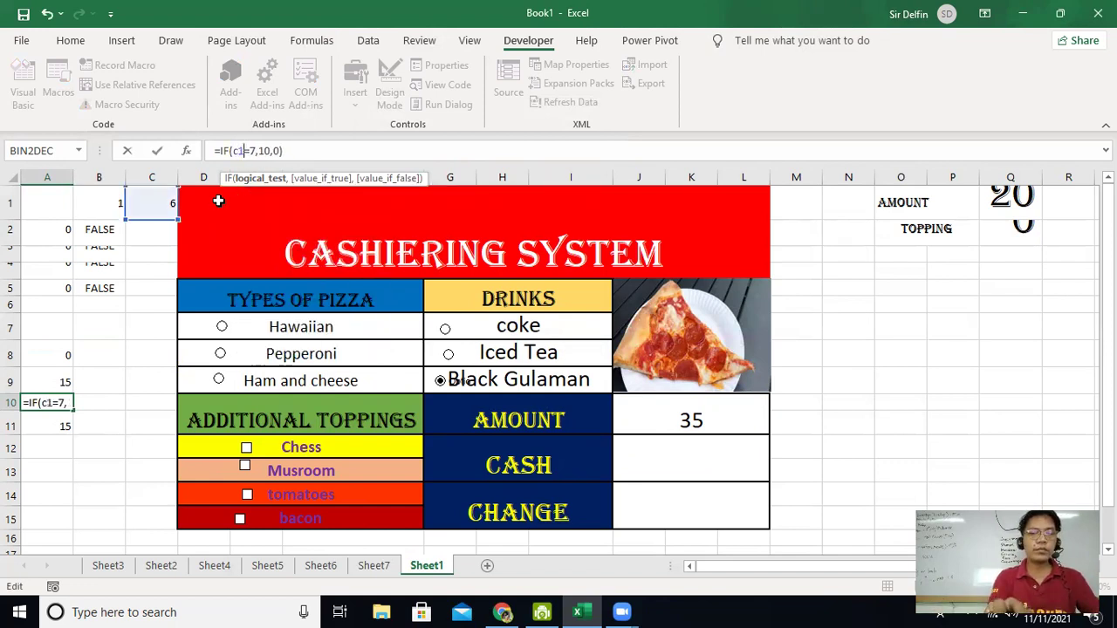
key(Return)
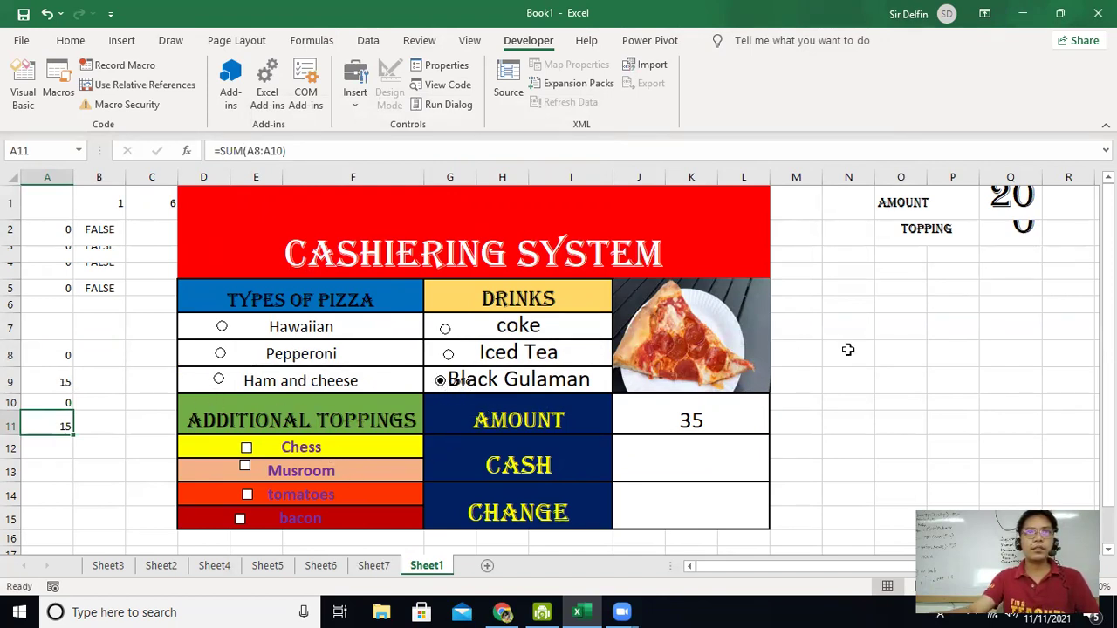
Step: Delete the Black Gulaman label in G9, then undo to restore it
click(885, 351)
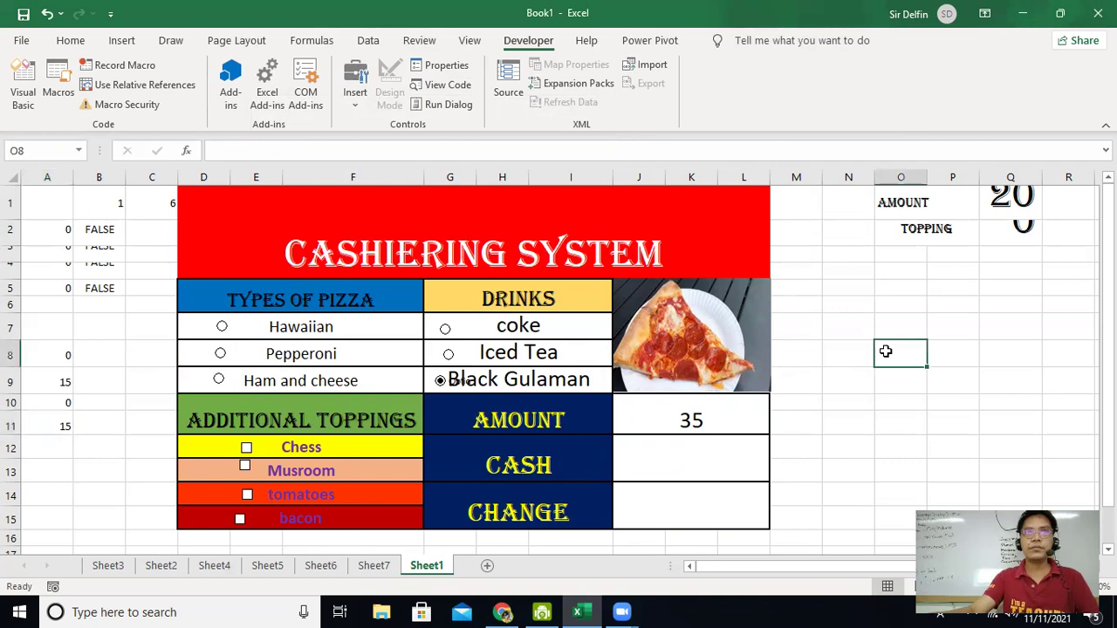
click(437, 381)
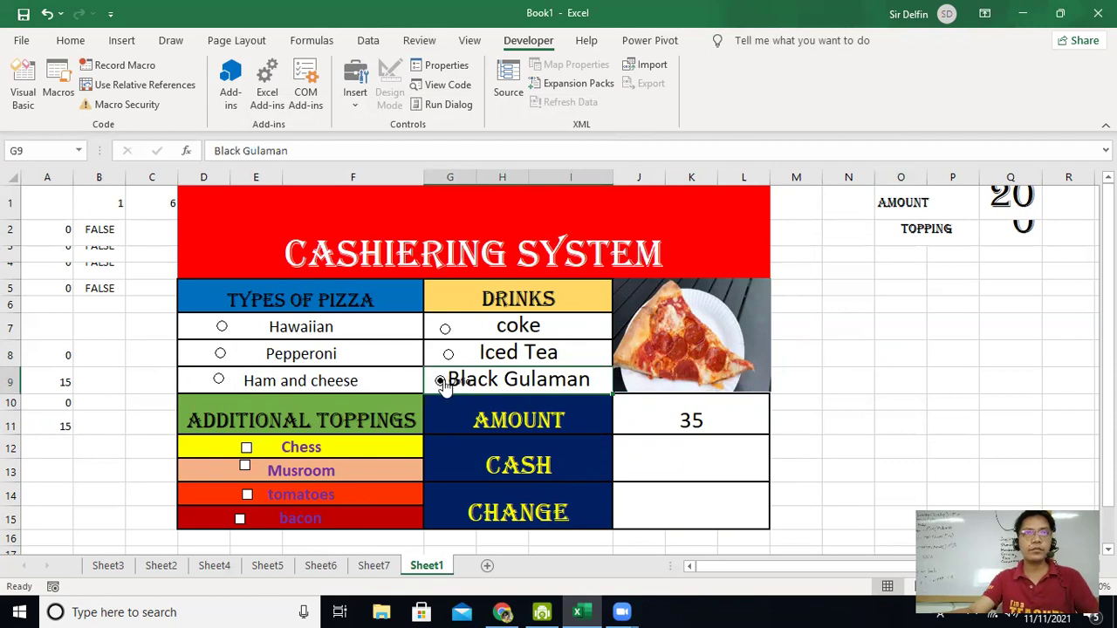
key(Delete)
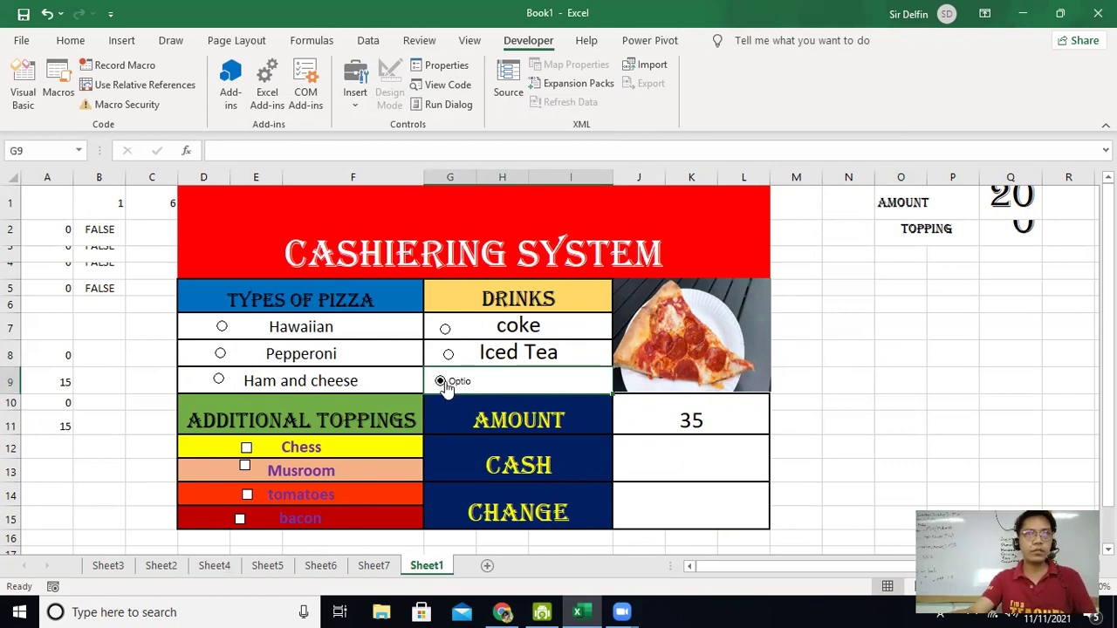
key(ctrl+z)
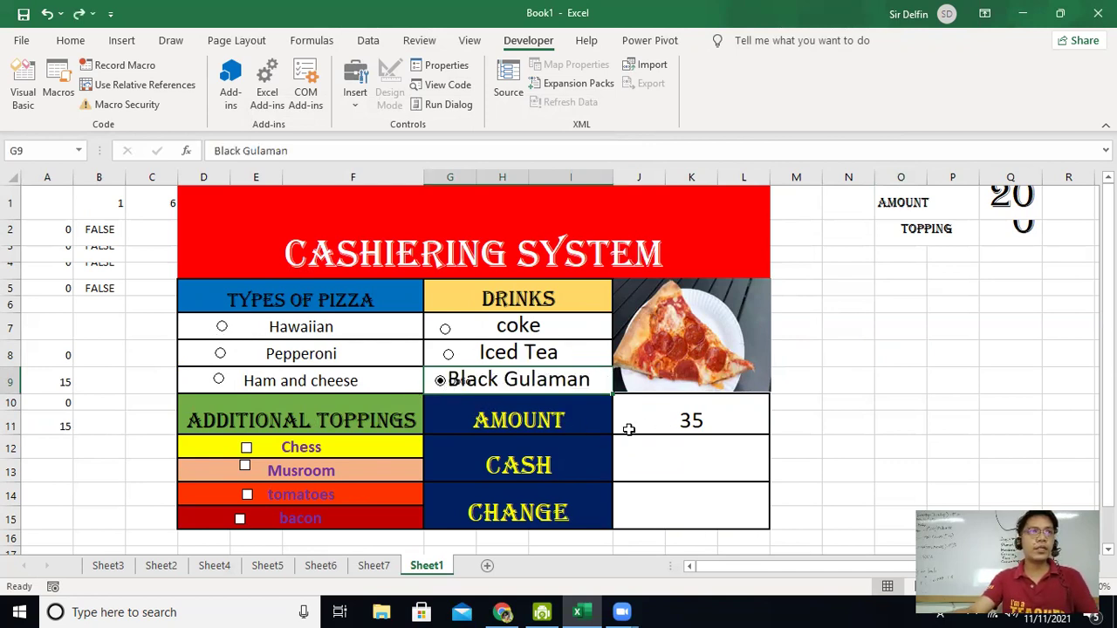
Step: Check the AMOUNT formula in J11 and choose Hawaiian pizza, dropping AMOUNT to 20
click(669, 419)
click(868, 422)
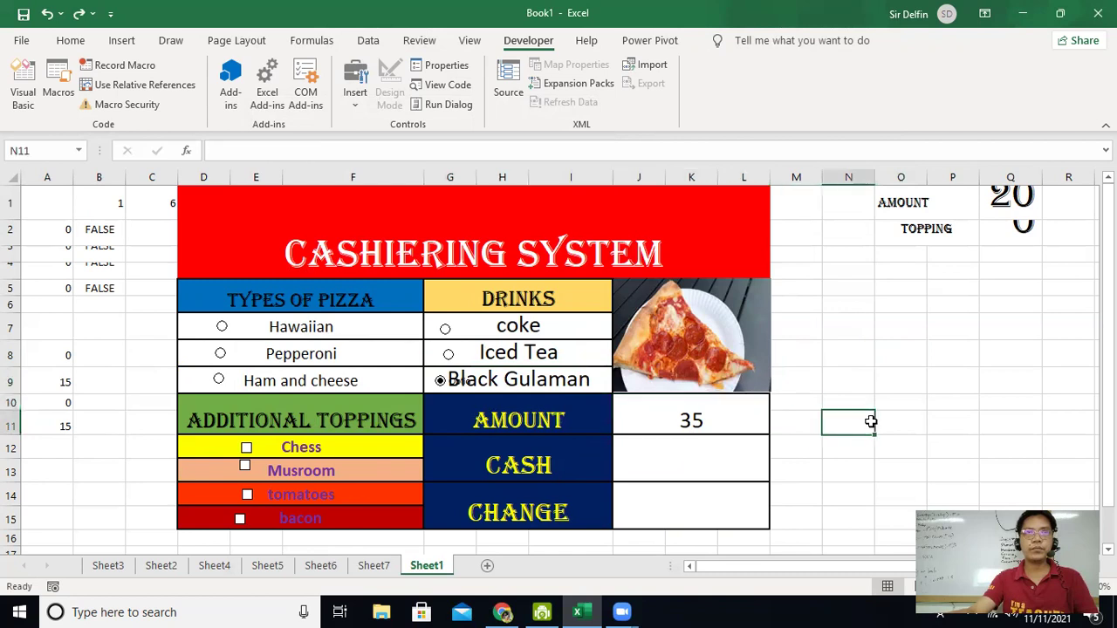
click(223, 328)
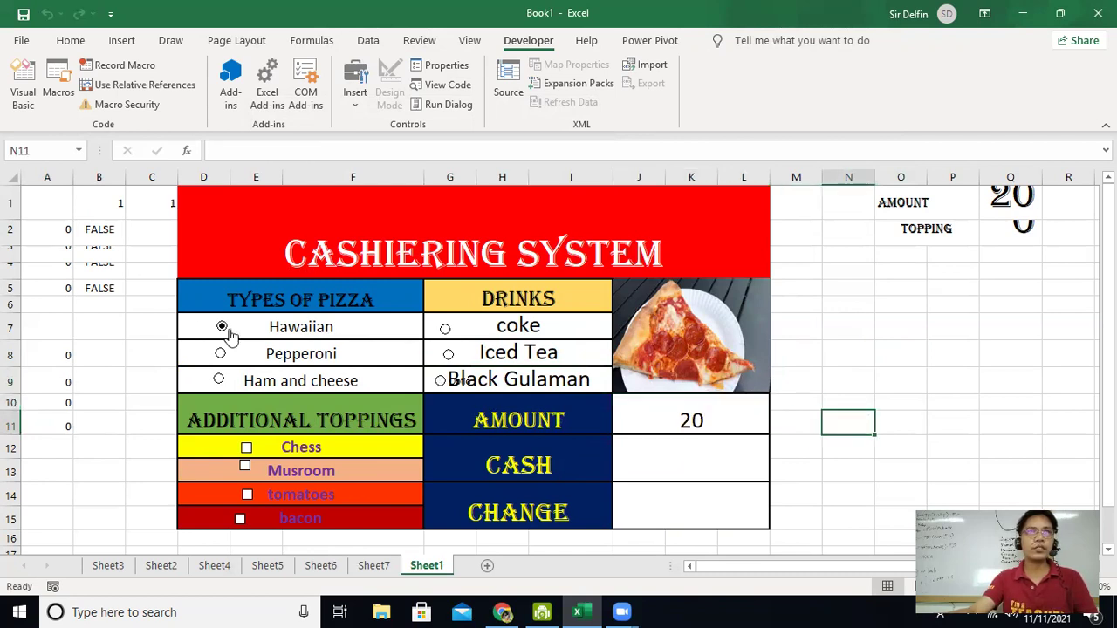
Step: Test the coke, Hawaiian and Pepperoni choices against the amount
click(457, 339)
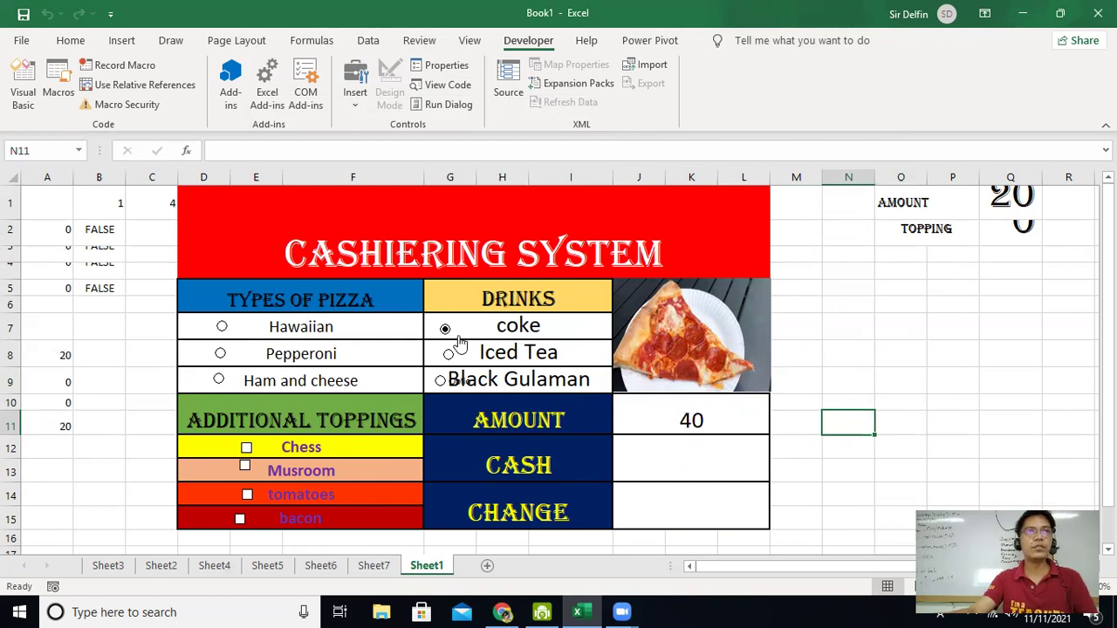
click(224, 329)
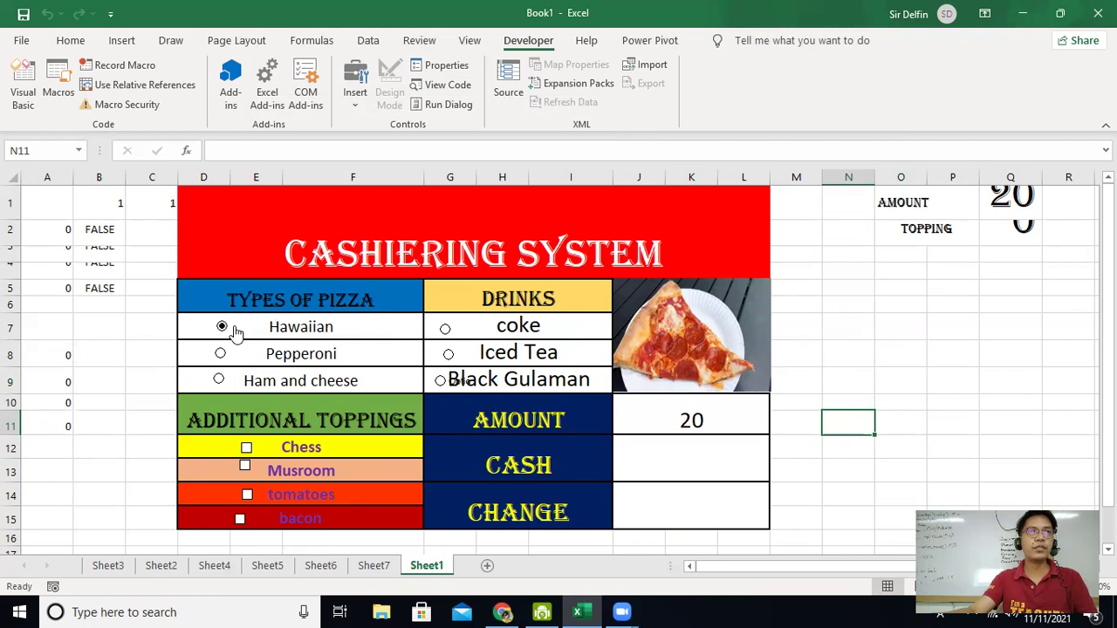
click(224, 360)
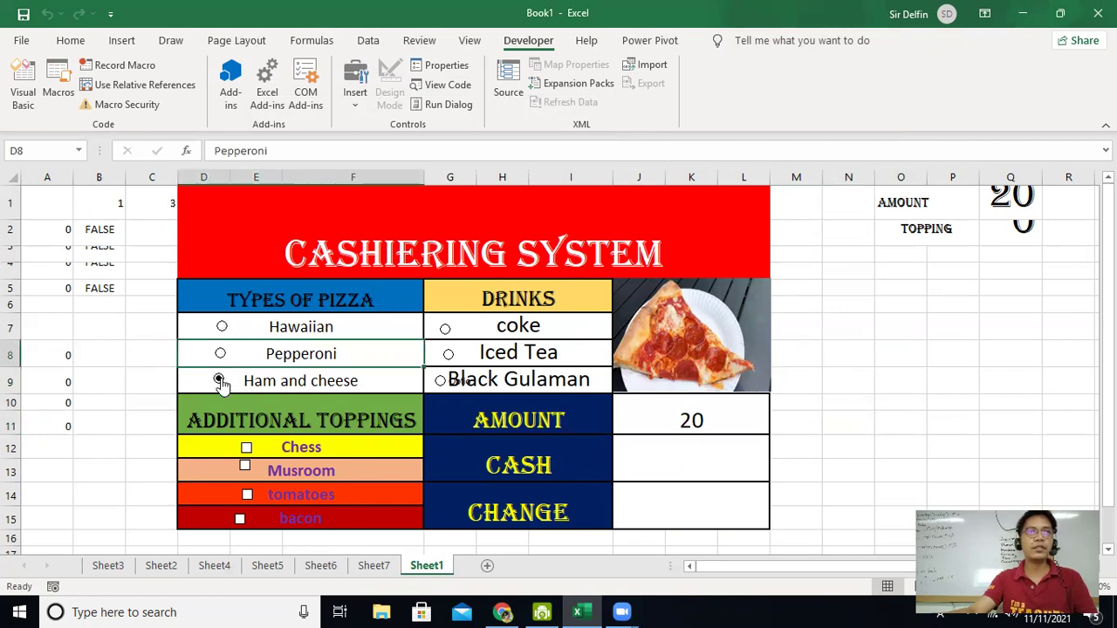
click(221, 326)
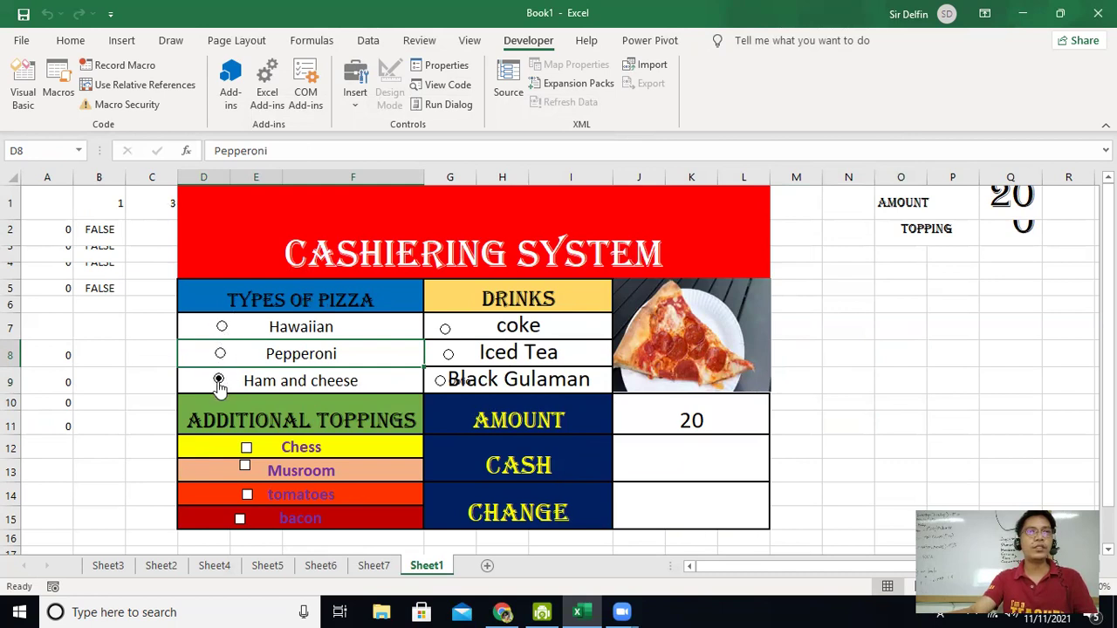
click(221, 327)
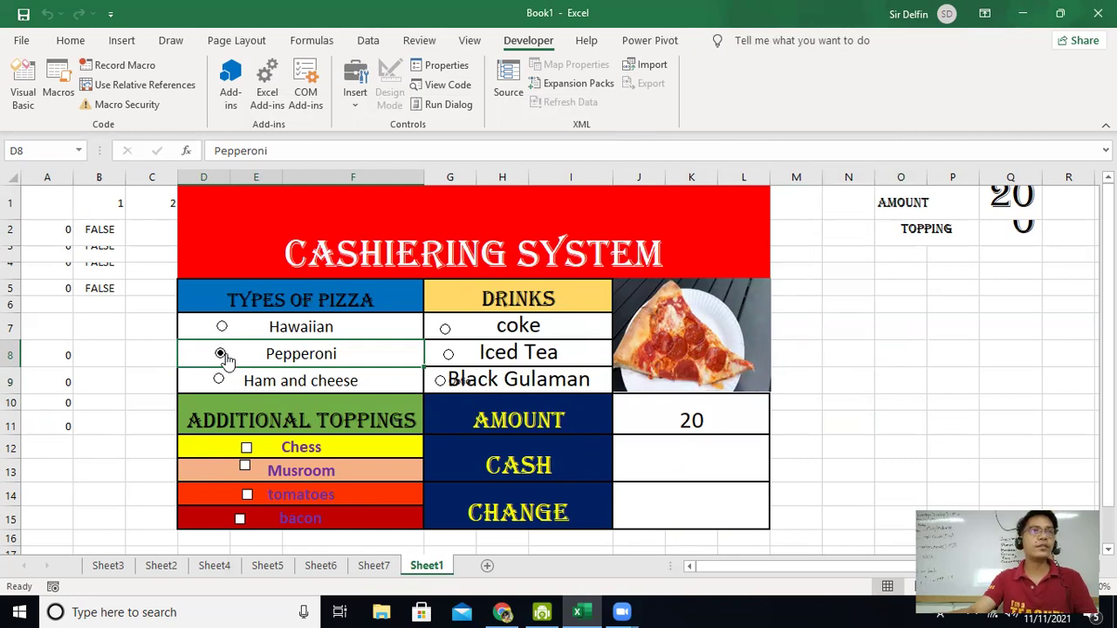
click(221, 327)
click(220, 354)
Step: Delete the value in helper cell B1 while switching pizzas, making the amount 0
click(101, 204)
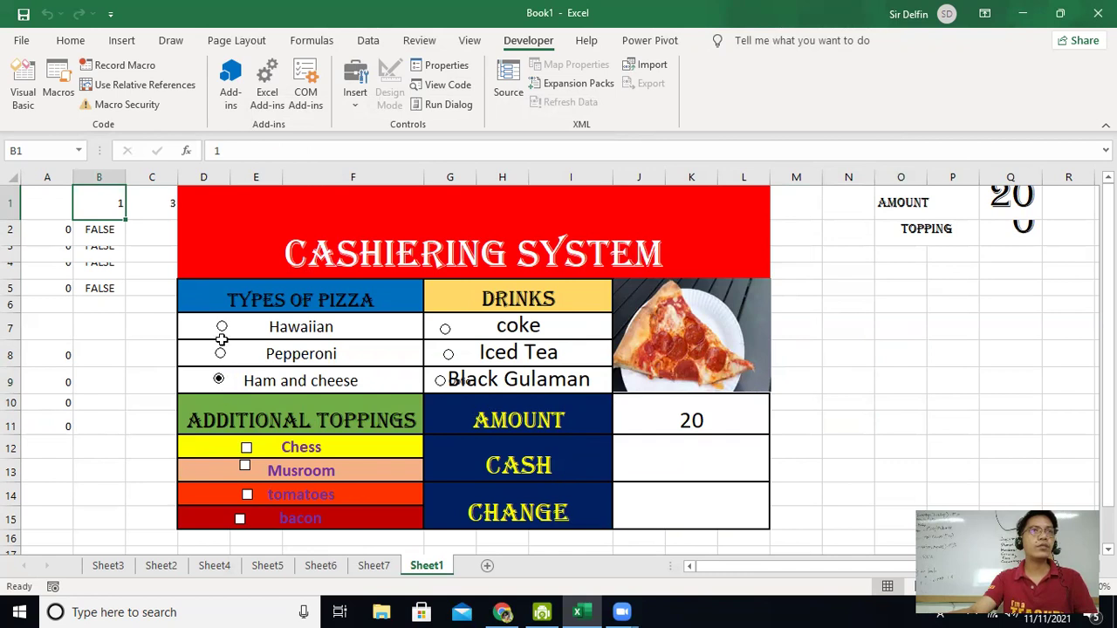
click(221, 355)
click(219, 381)
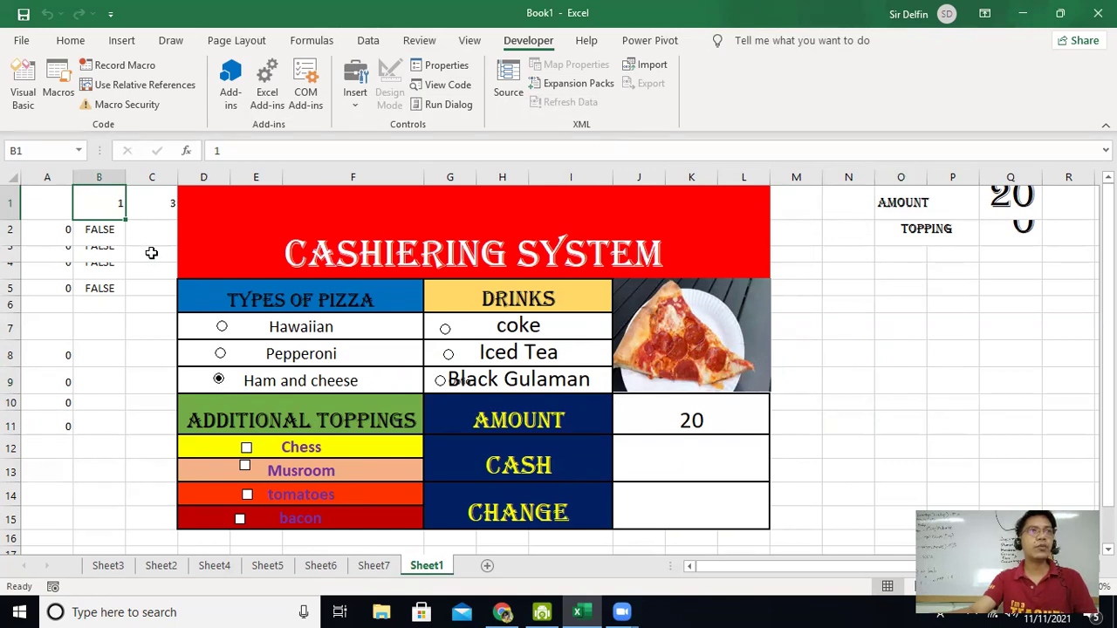
key(Delete)
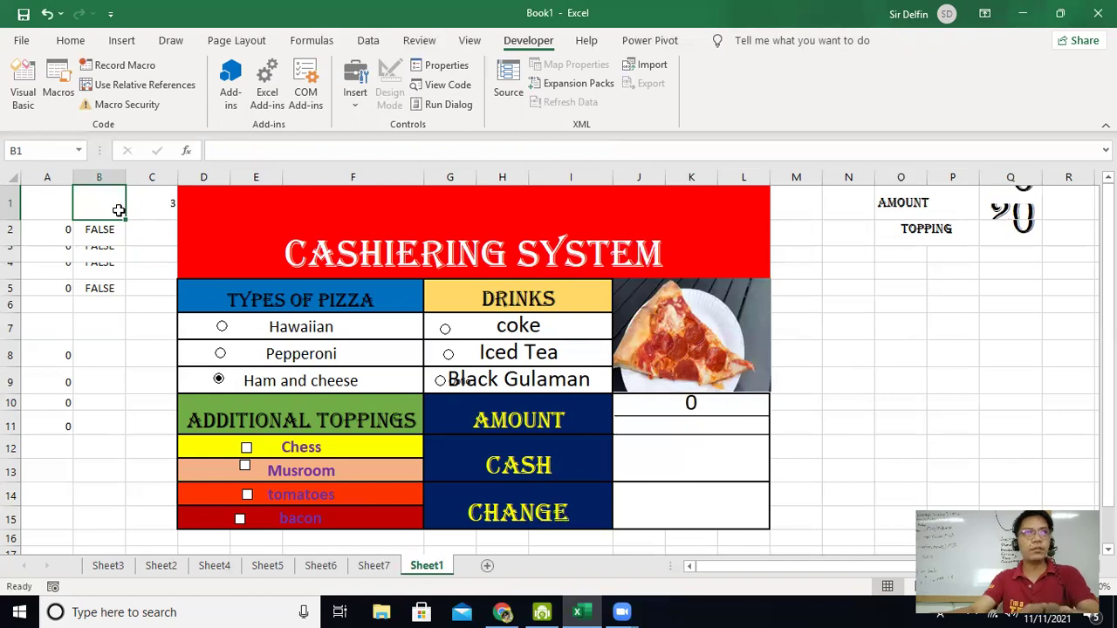
click(221, 354)
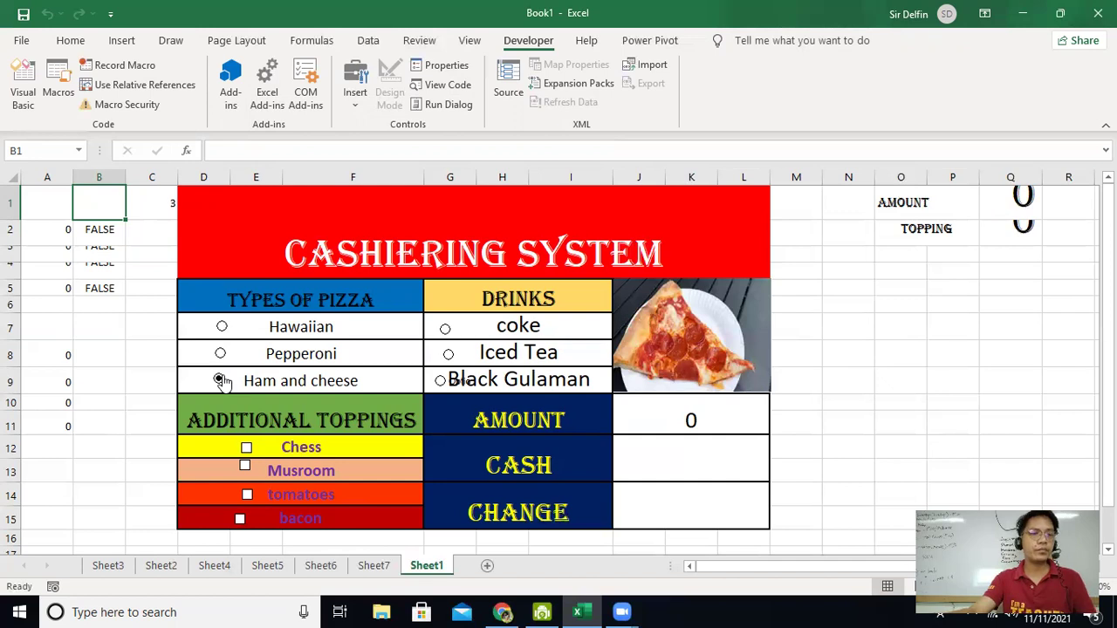
Step: Inspect cells C5, C11 and M6:M7, and confirm C1 holds the link value while B1 is empty
click(135, 281)
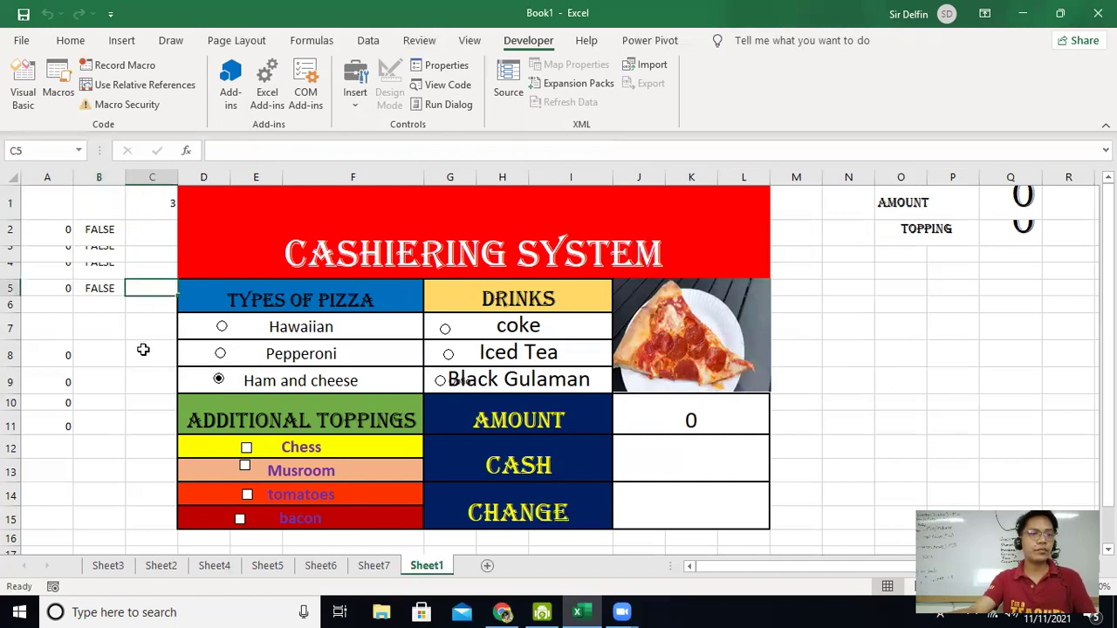
click(137, 419)
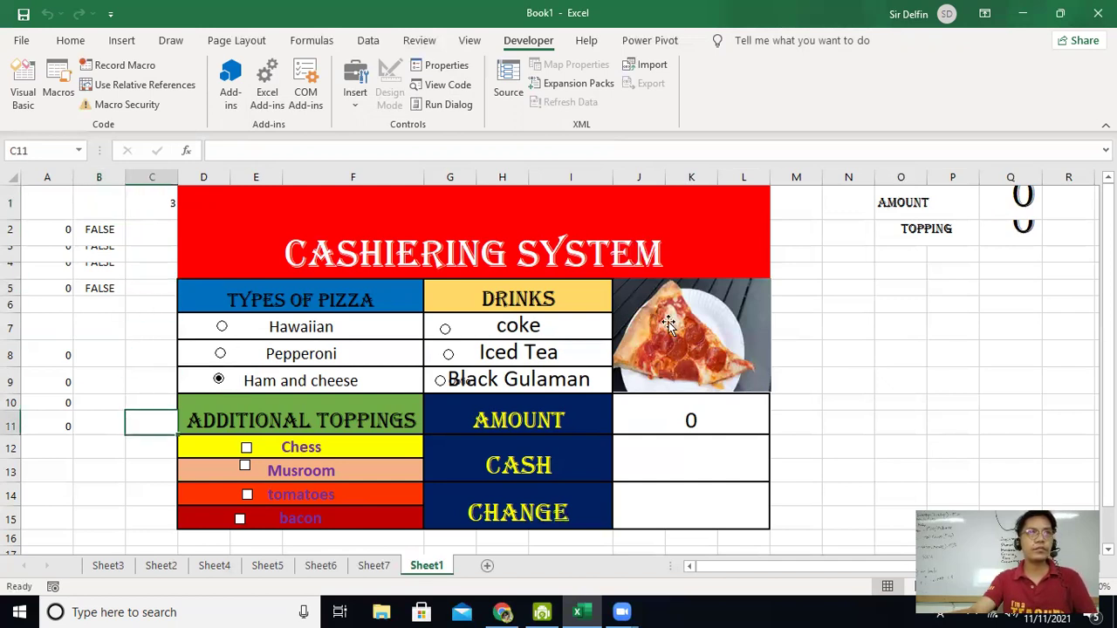
click(860, 333)
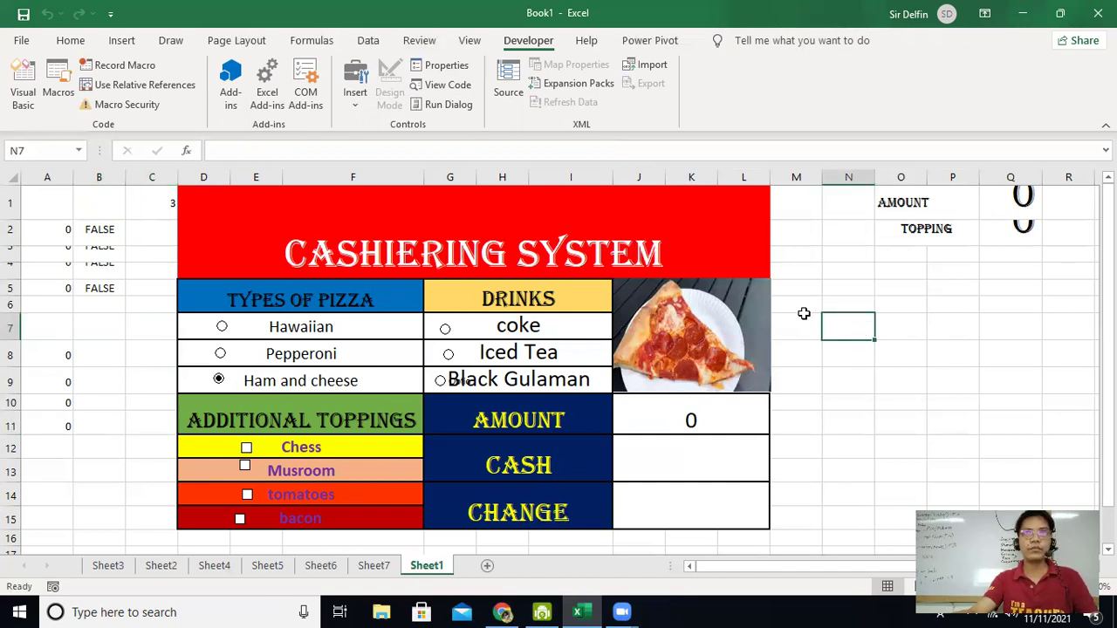
drag(803, 316, 805, 310)
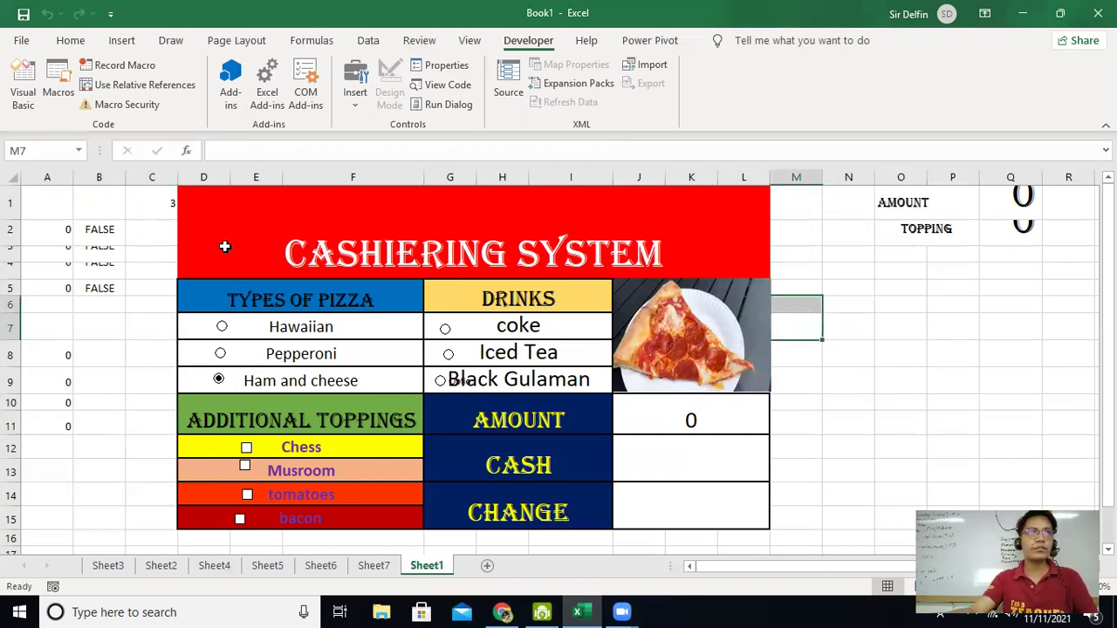
click(156, 201)
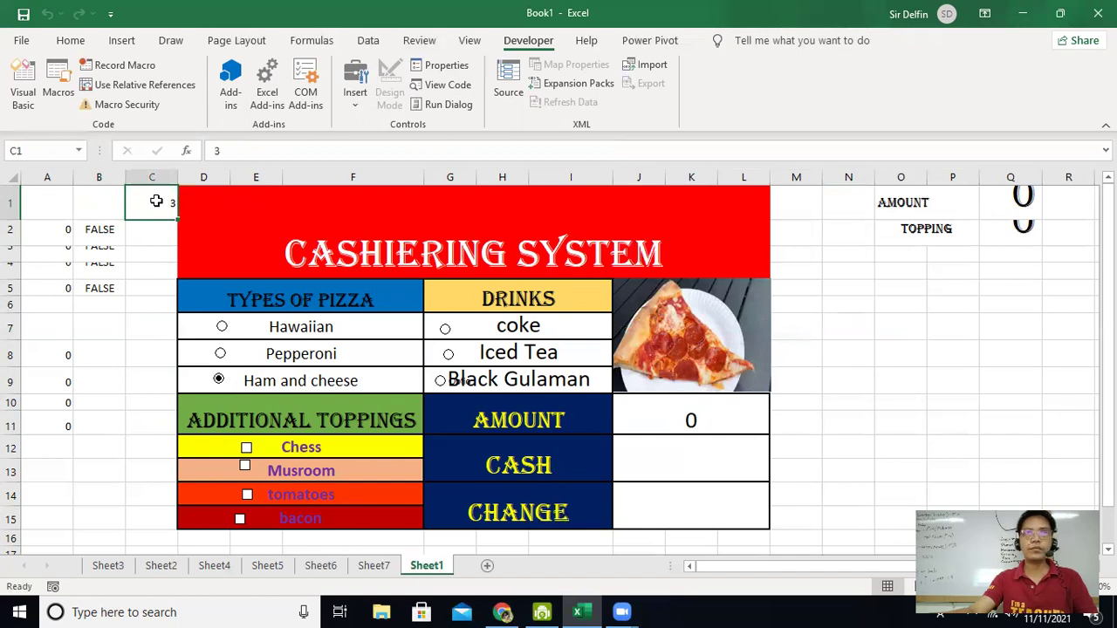
click(89, 209)
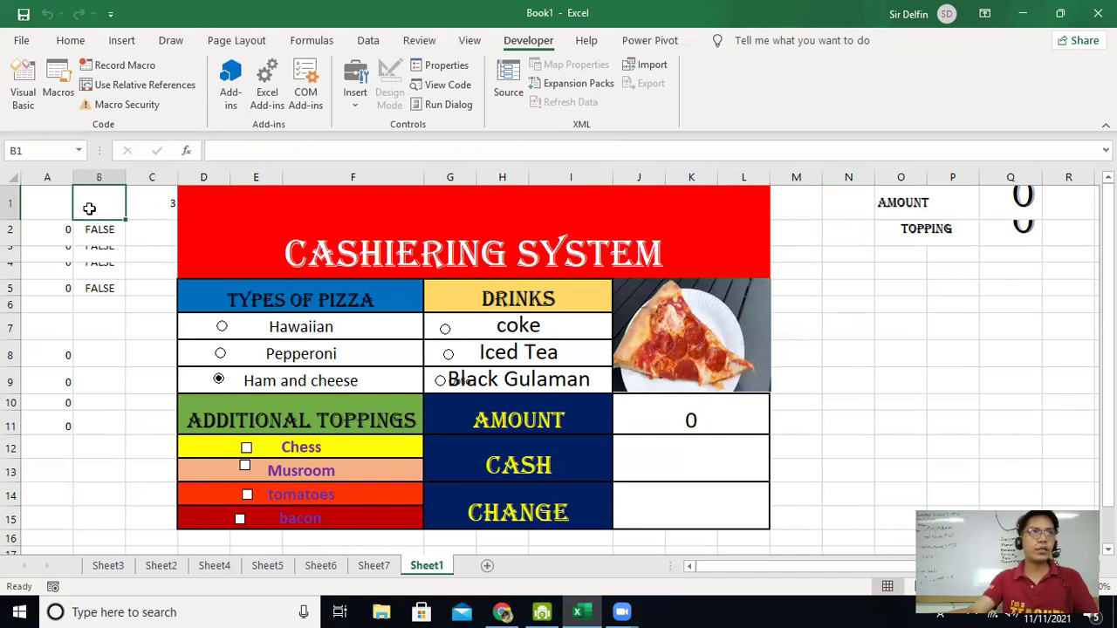
click(162, 201)
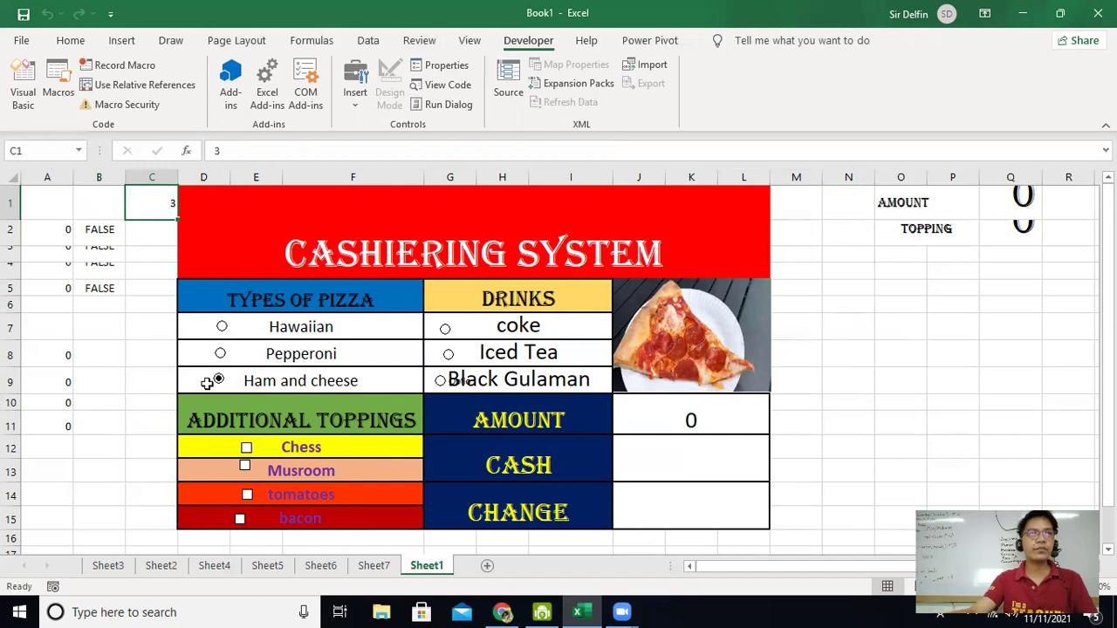
Step: Set the Hawaiian option button's cell link to $C$1 through Format Control
click(222, 328)
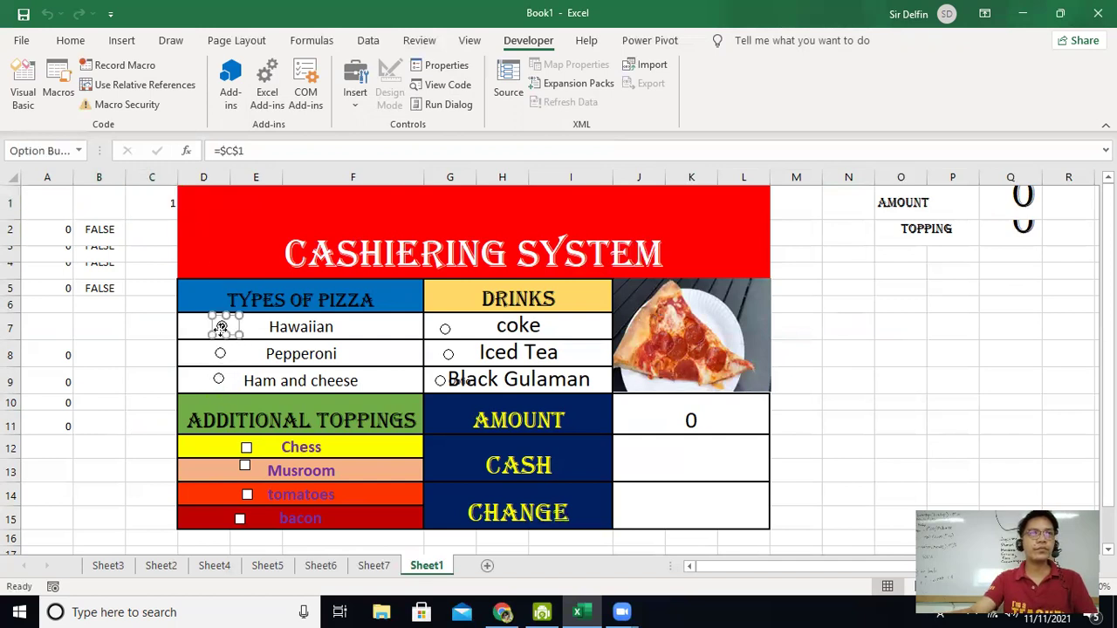
right_click(221, 326)
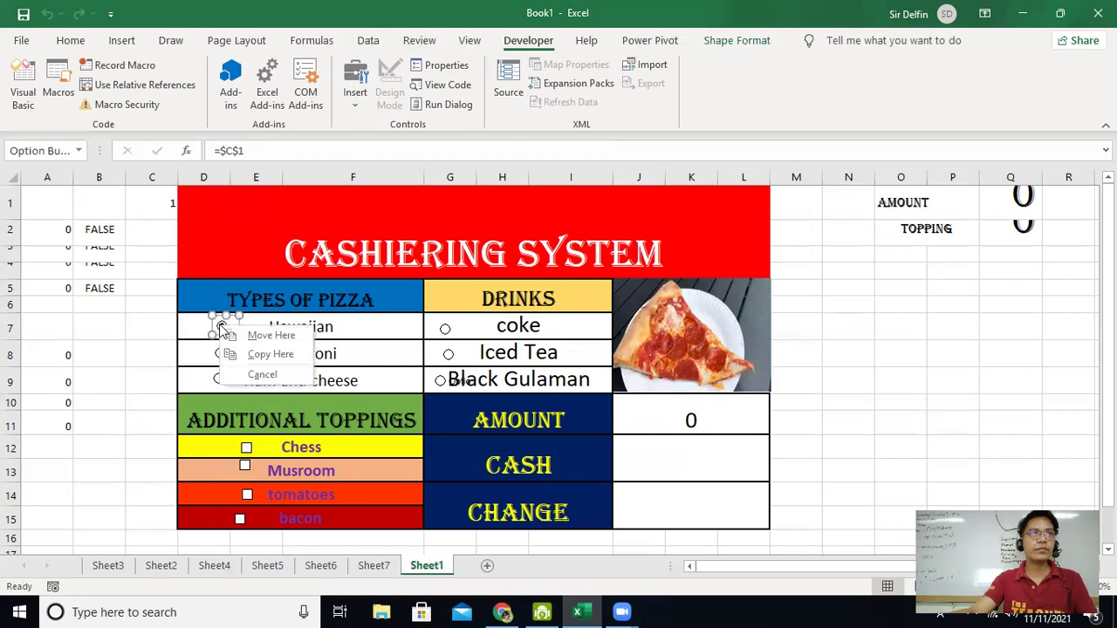
key(Return)
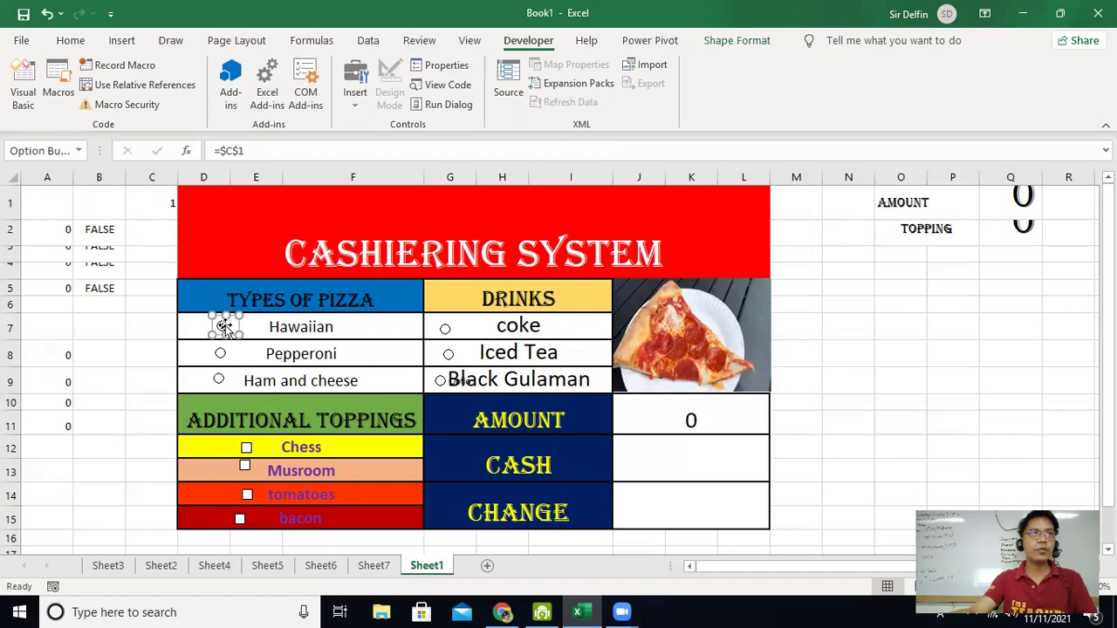
right_click(222, 325)
right_click(220, 325)
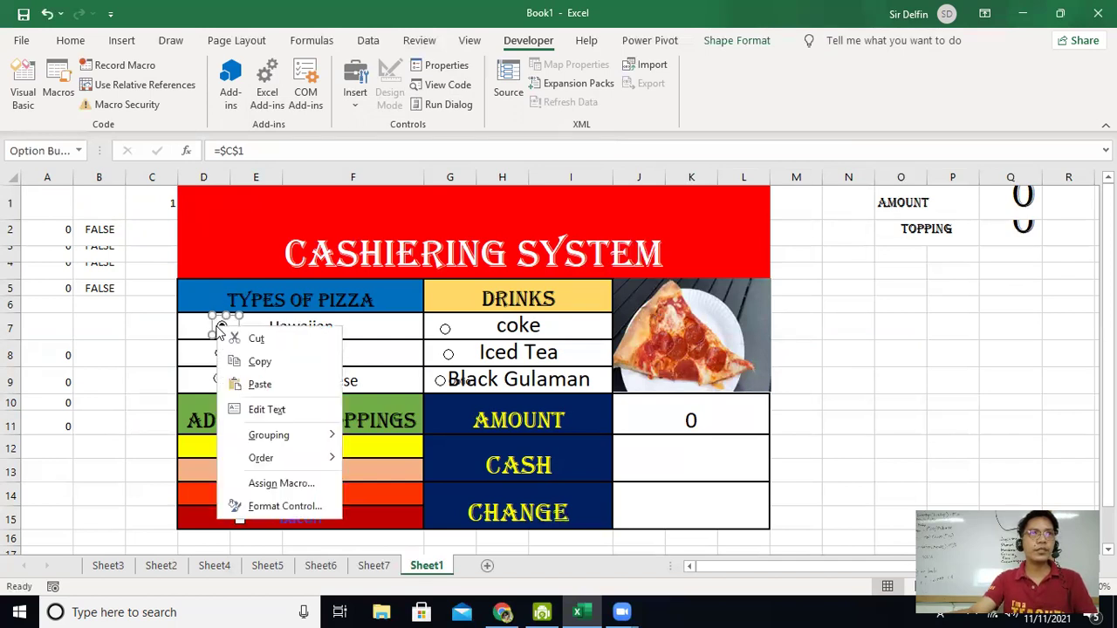
click(277, 501)
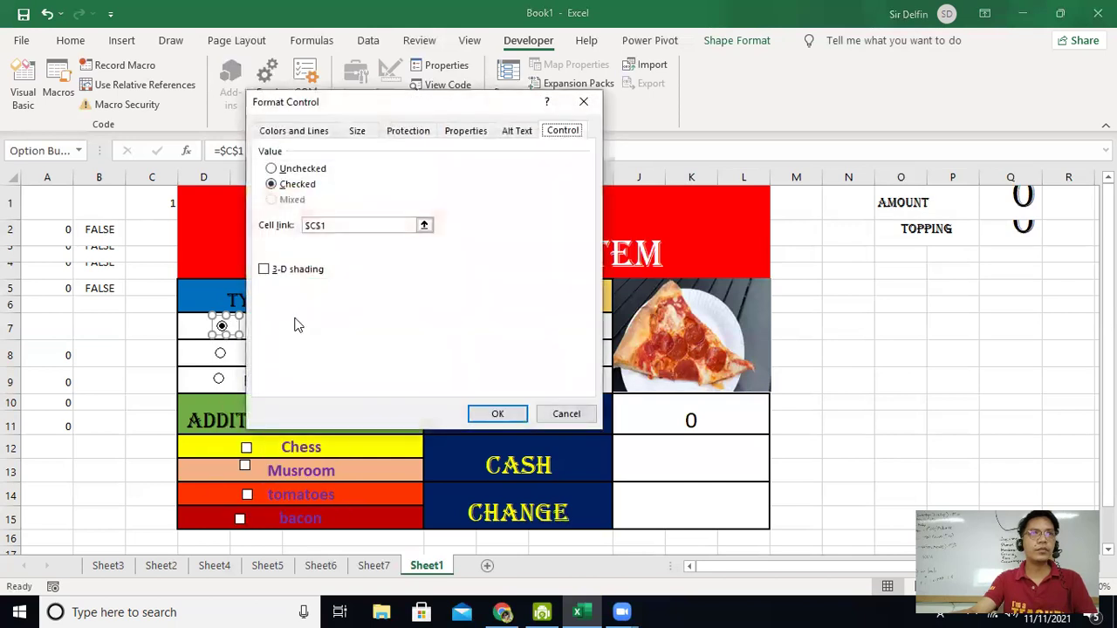
click(150, 203)
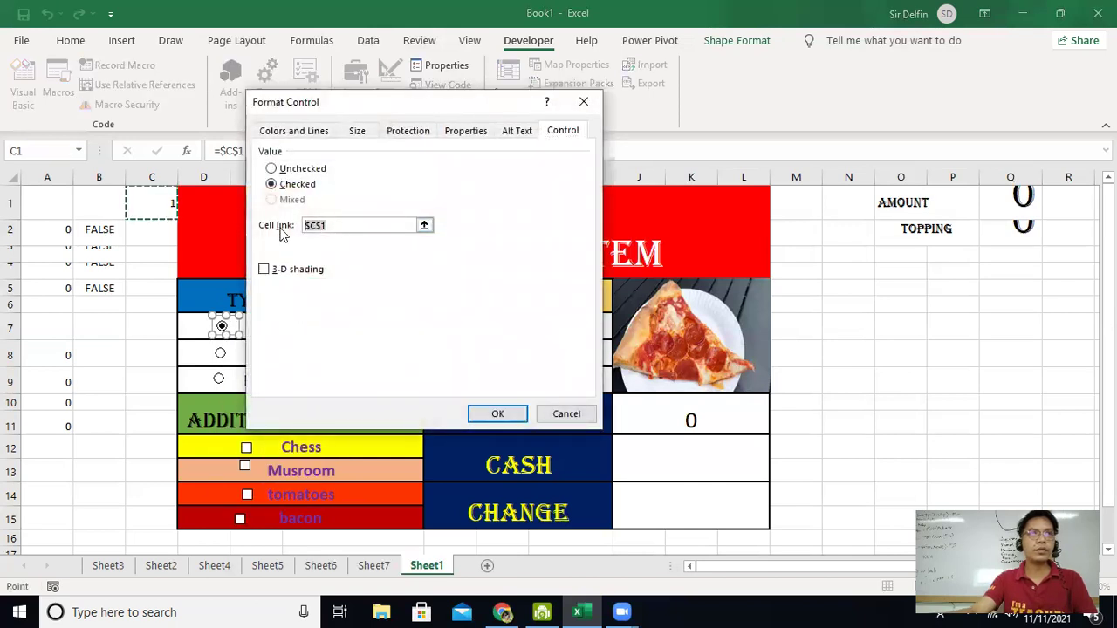
click(497, 414)
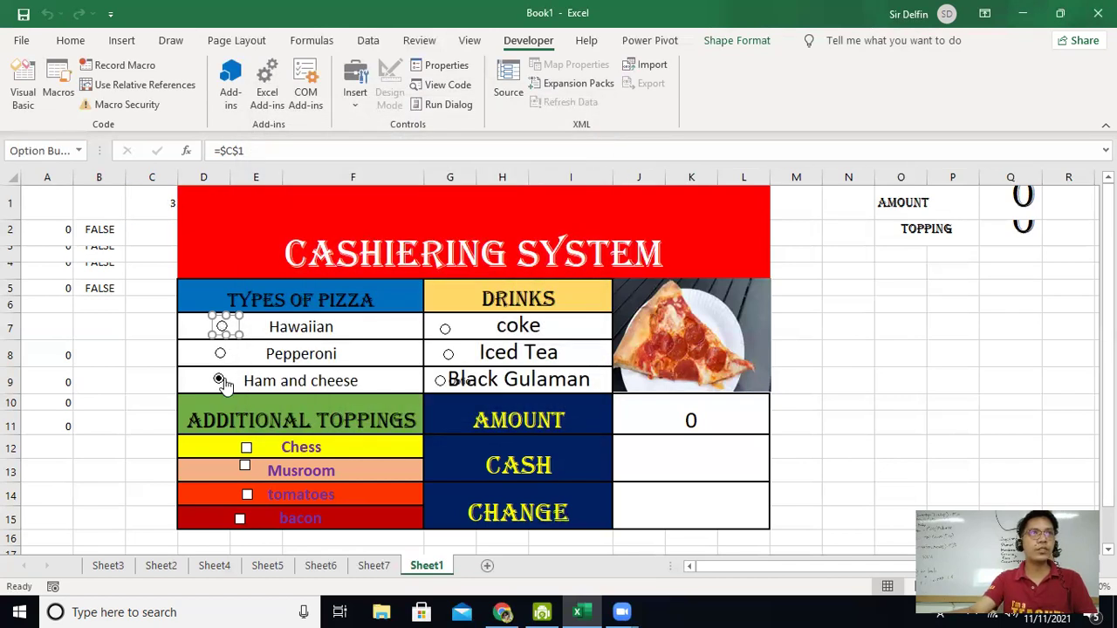
Step: Cycle through coke, Iced Tea and Black Gulaman to test the AMOUNT
click(446, 328)
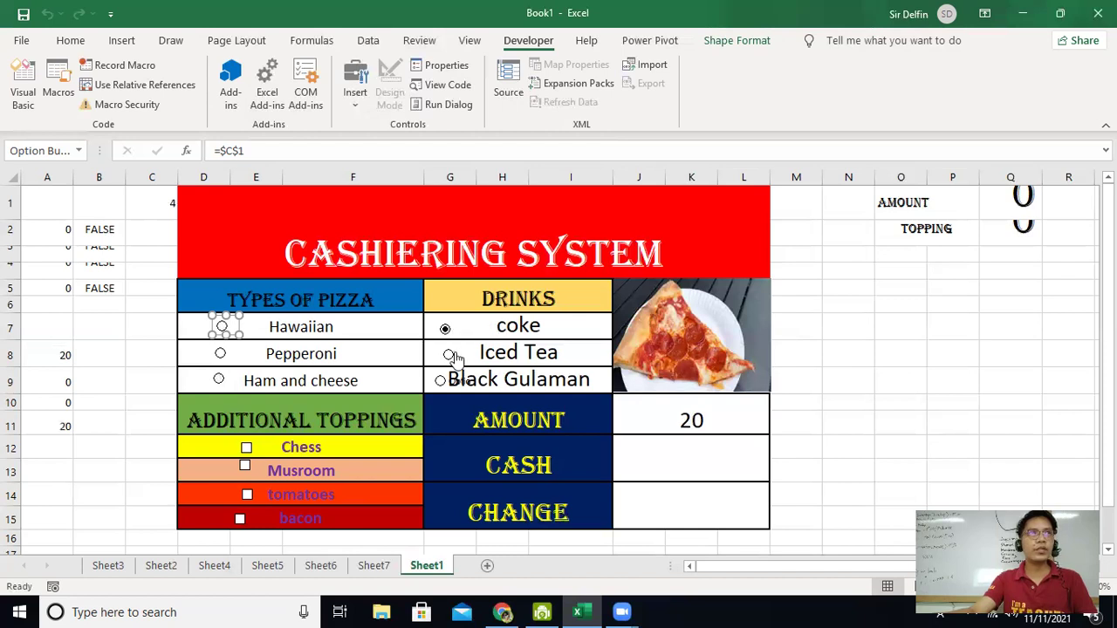
click(450, 356)
click(440, 384)
click(448, 354)
click(445, 328)
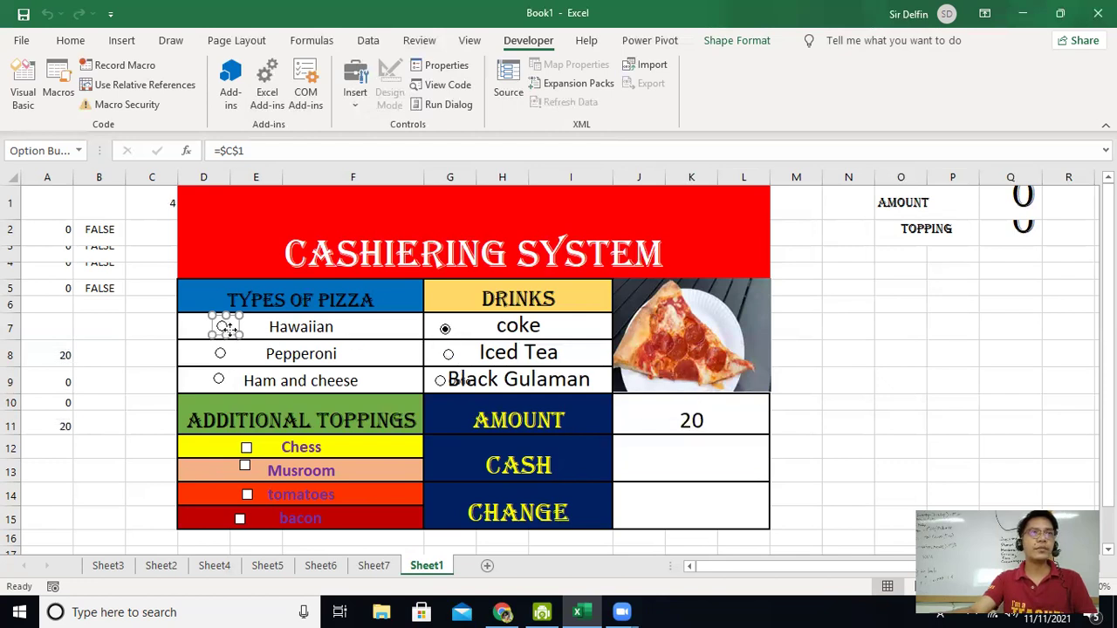
Step: Alternate between Hawaiian and Pepperoni pizza, ending on Hawaiian so C1 reads 1
click(201, 330)
click(223, 328)
click(221, 354)
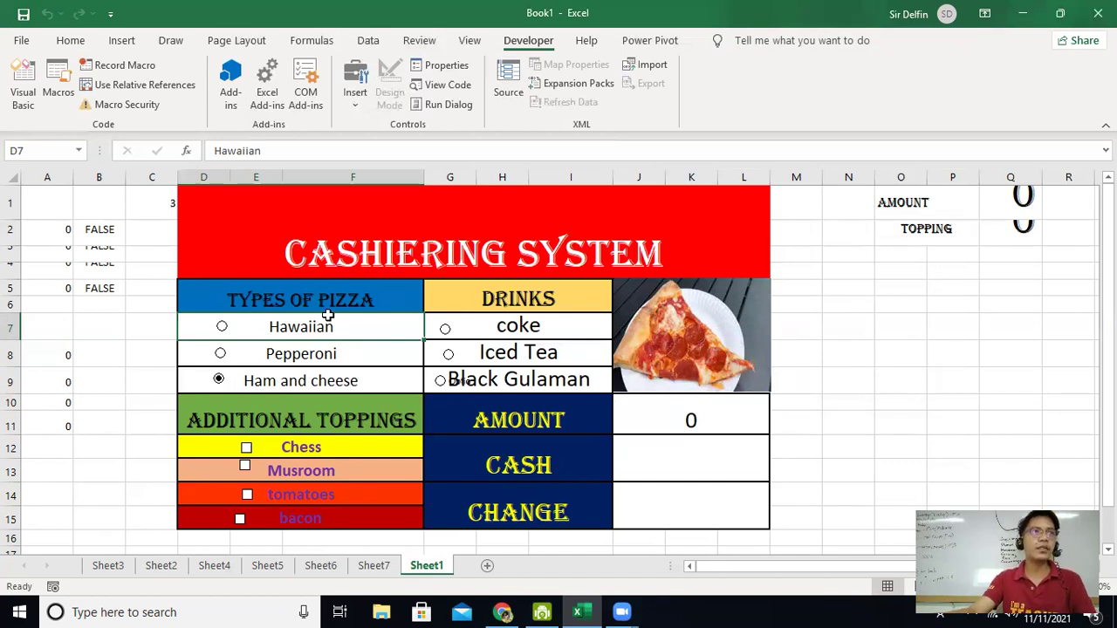
click(222, 327)
click(221, 356)
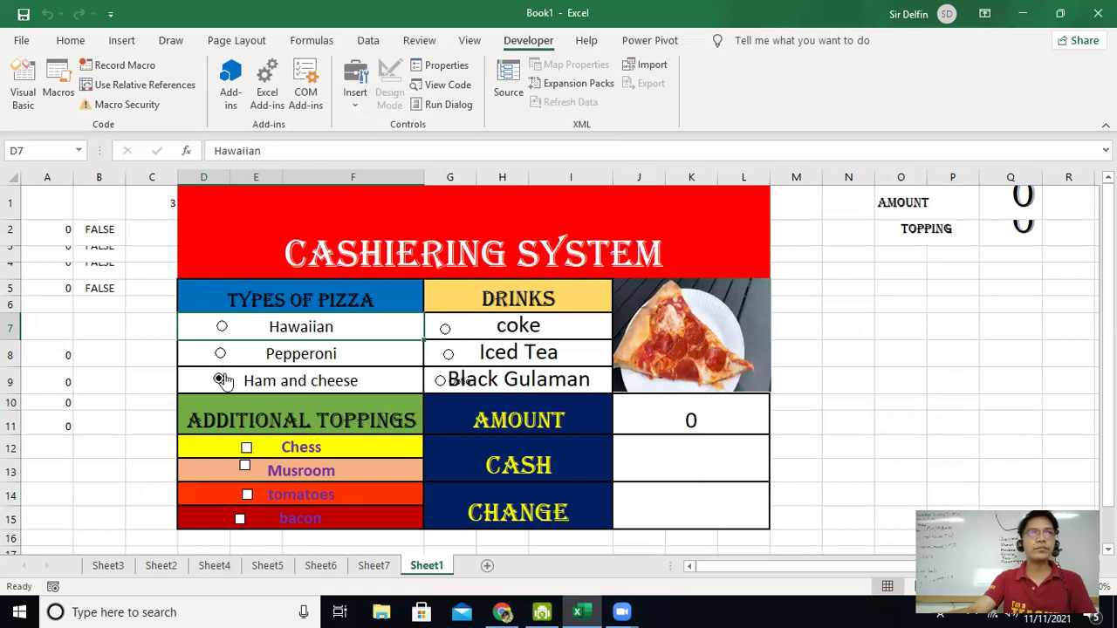
click(223, 330)
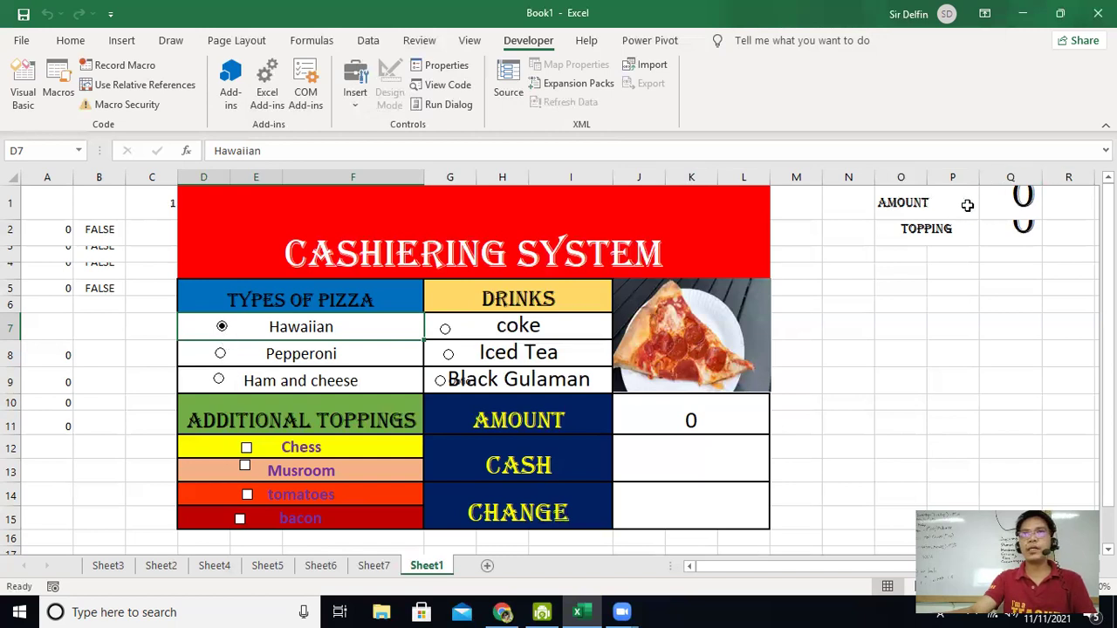
Step: Review the Q1 pizza price formula, the A2–A5 topping formulas and the AMOUNT SUM formula
click(1003, 202)
click(50, 229)
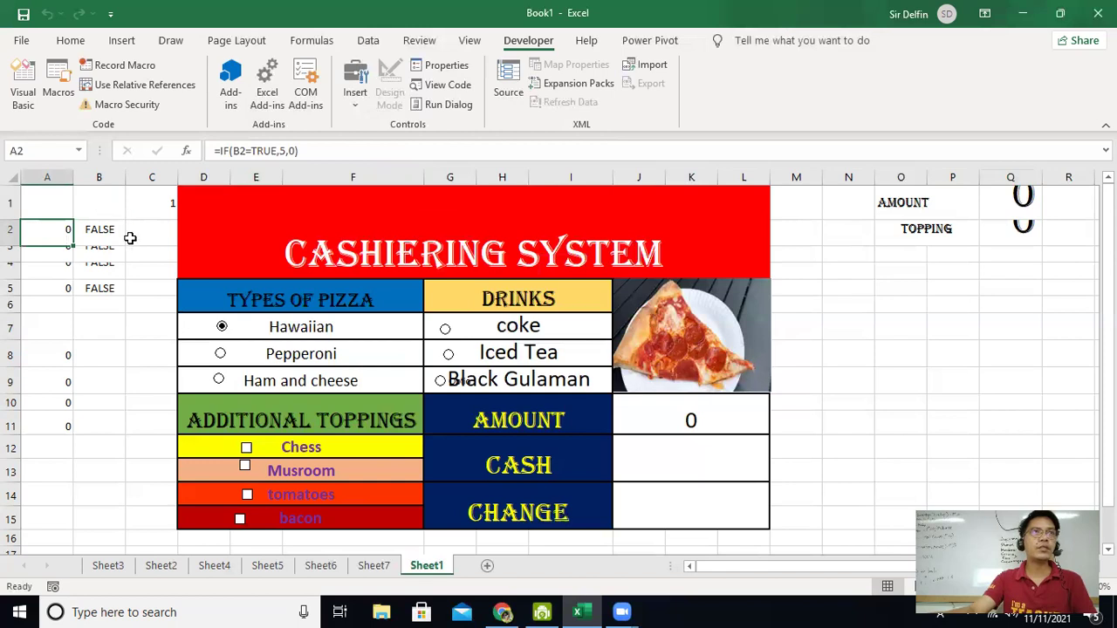
click(66, 249)
click(60, 271)
click(61, 286)
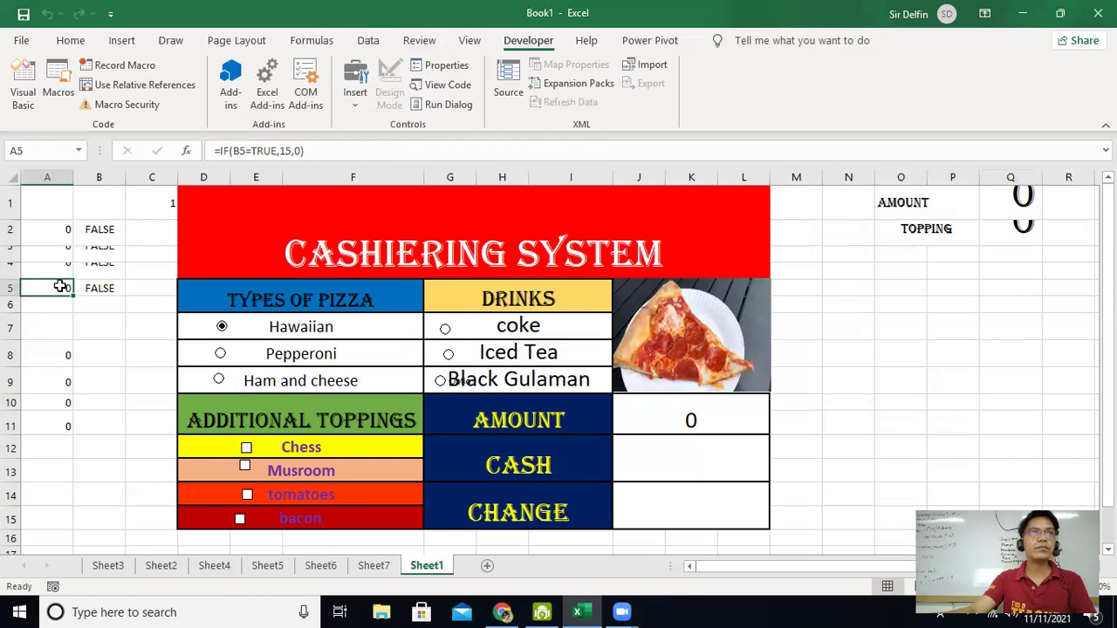
click(665, 426)
click(1015, 200)
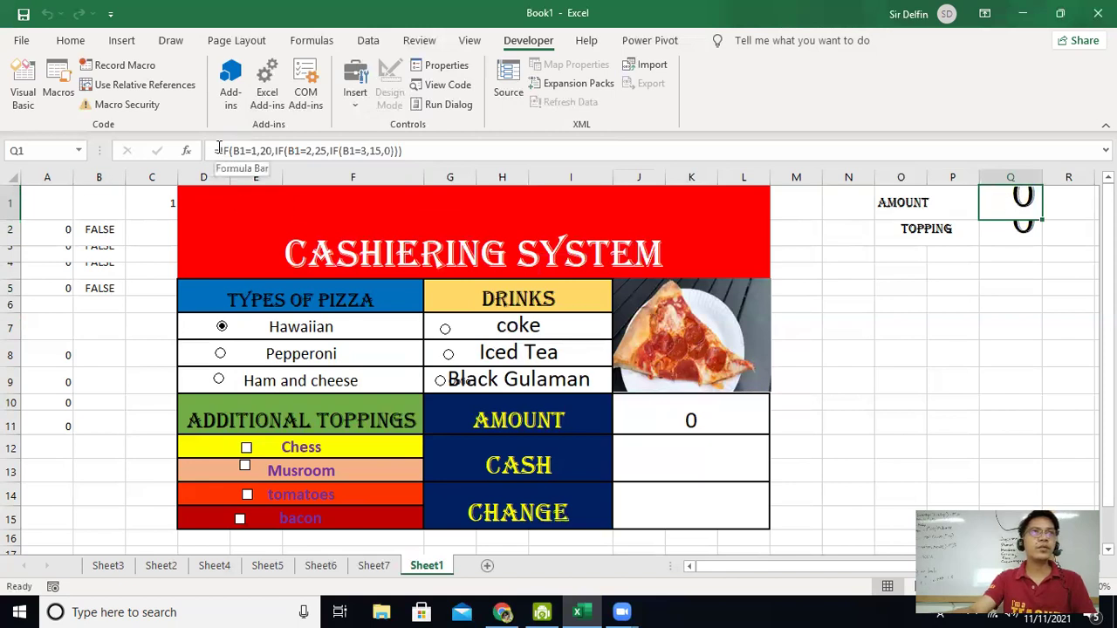
Step: Rewrite Q1 as =IF(c1=1,20,IF(c1=2,25,IF(c1=3,15,0))), replacing all three B1 references
double_click(245, 151)
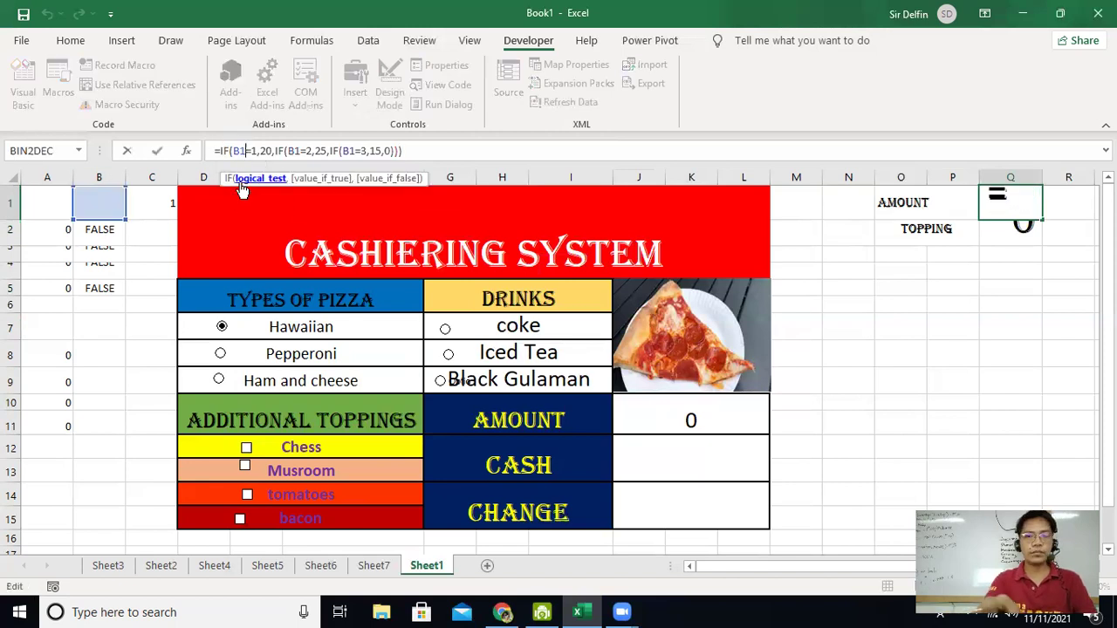
key(BackSpace)
text(c1)
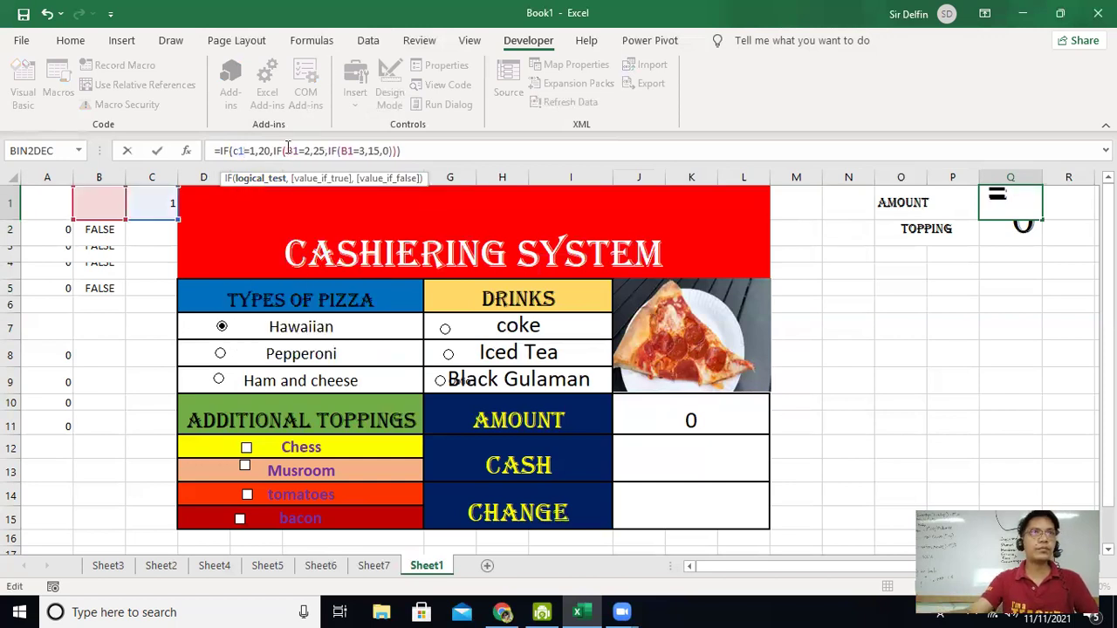
double_click(288, 151)
key(BackSpace)
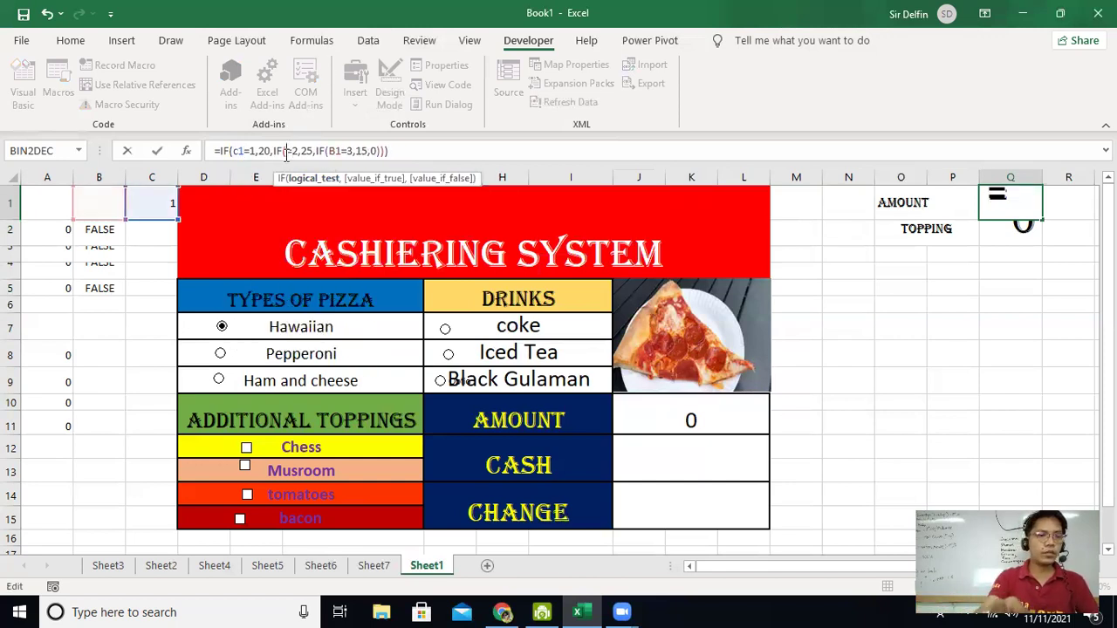
text(c1)
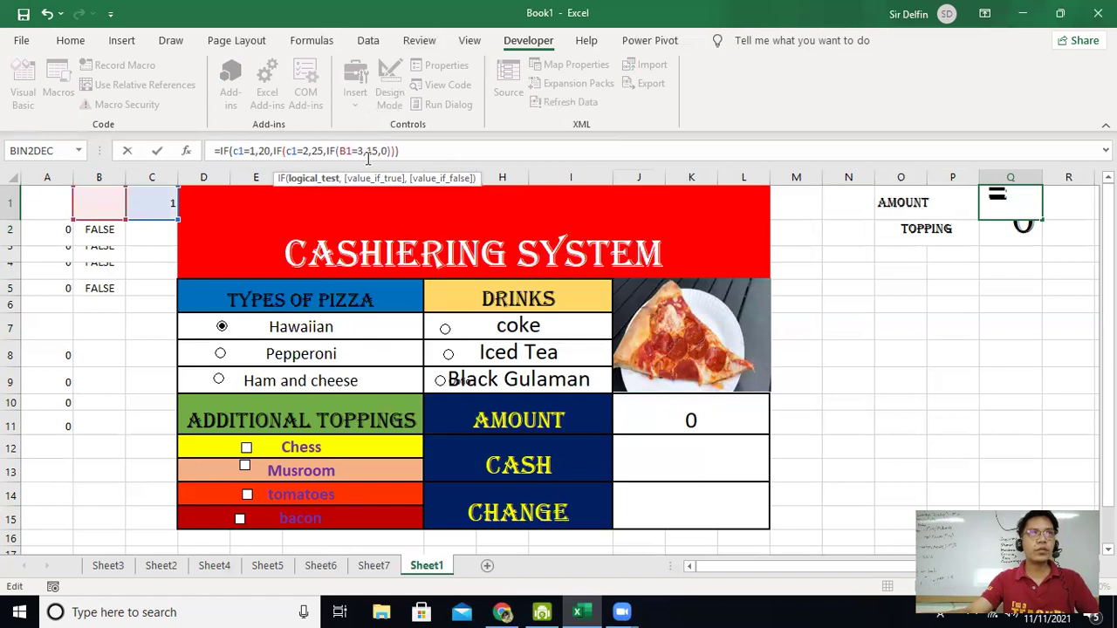
click(341, 151)
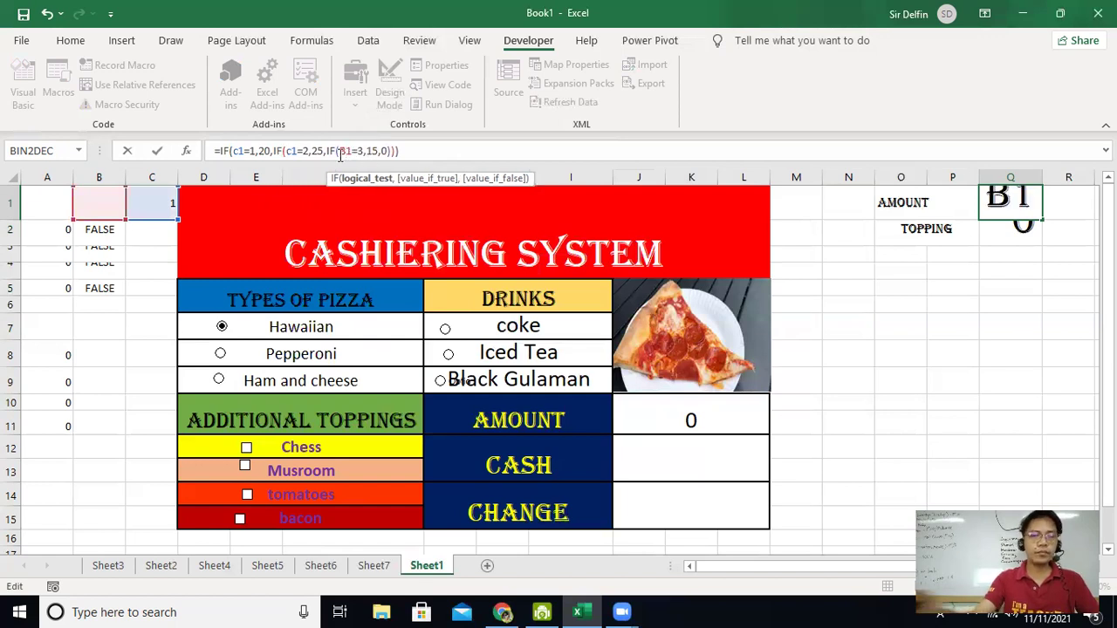
key(BackSpace)
text(c)
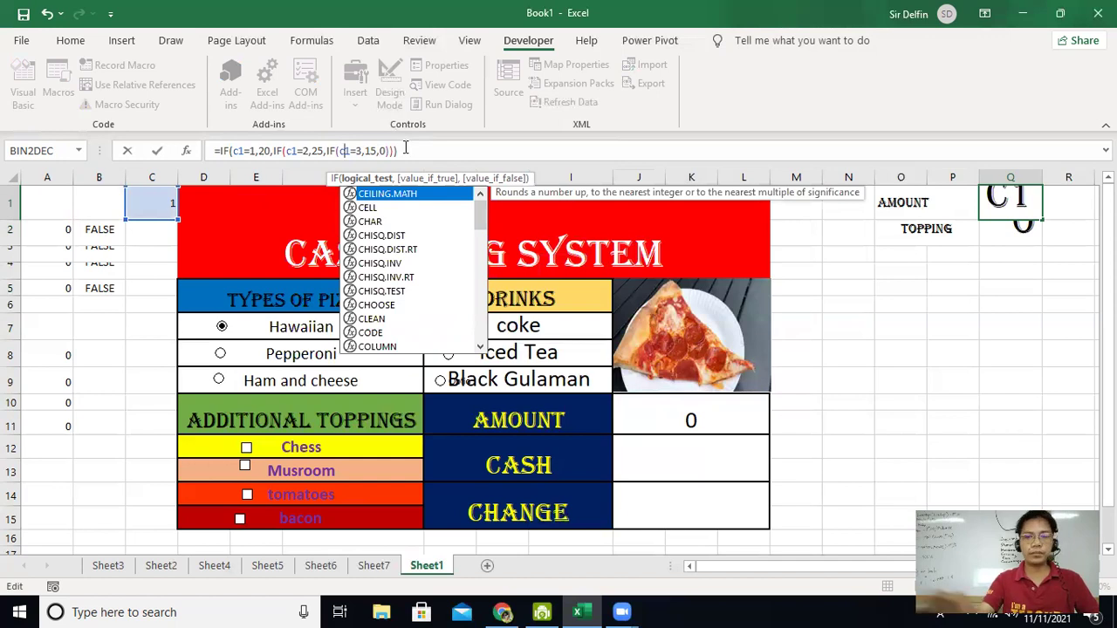
key(Return)
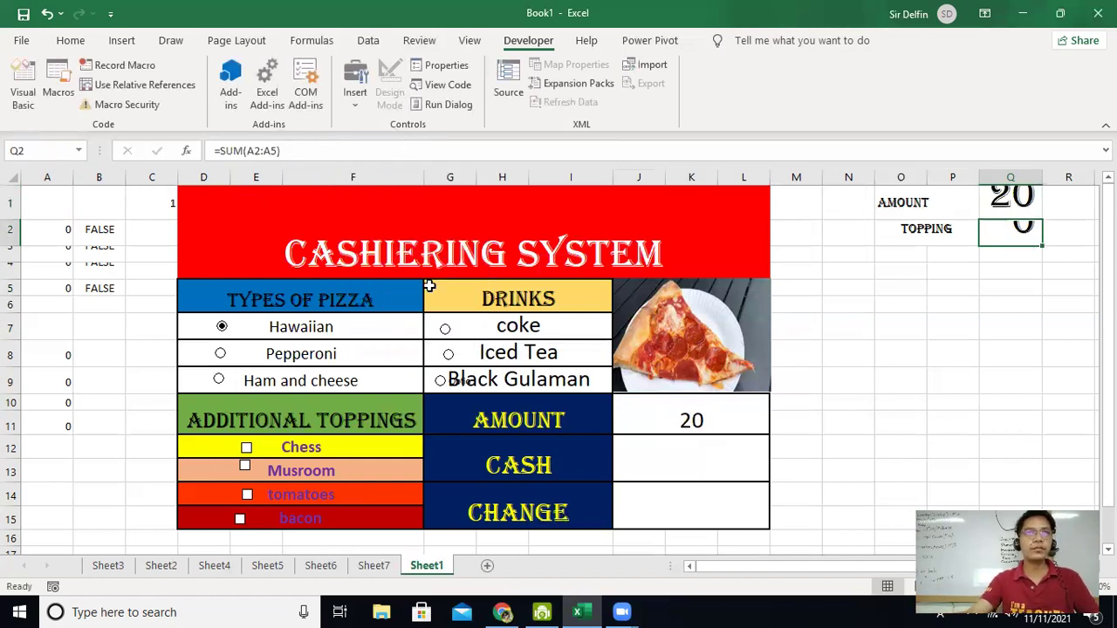
Step: Choose Pepperoni, then Ham and cheese, and tick the Chess topping for an AMOUNT of 20
click(222, 355)
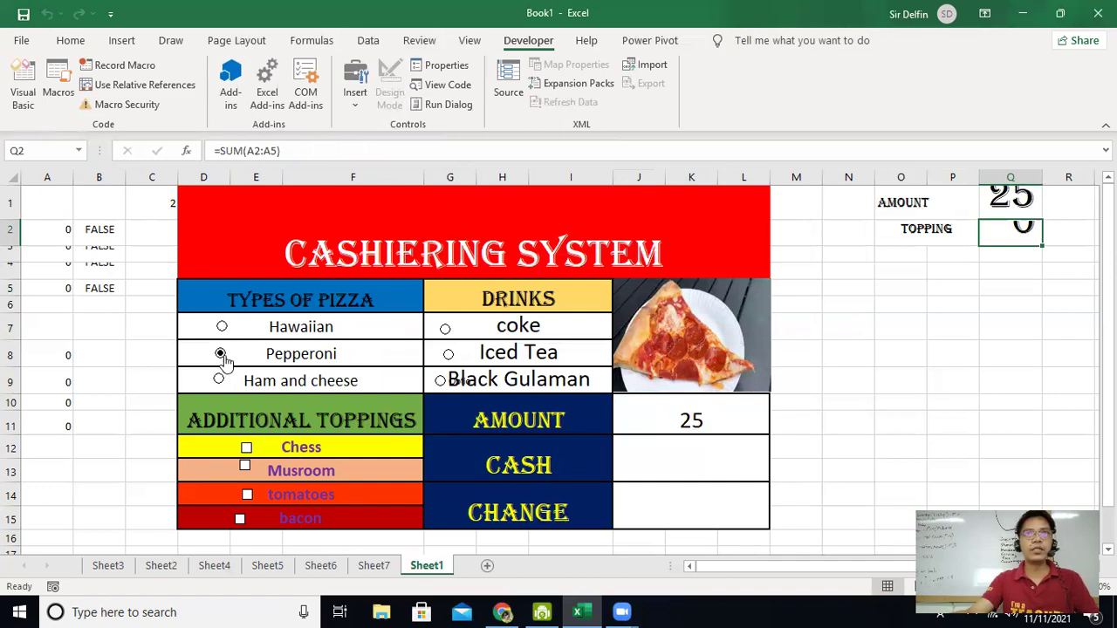
click(222, 382)
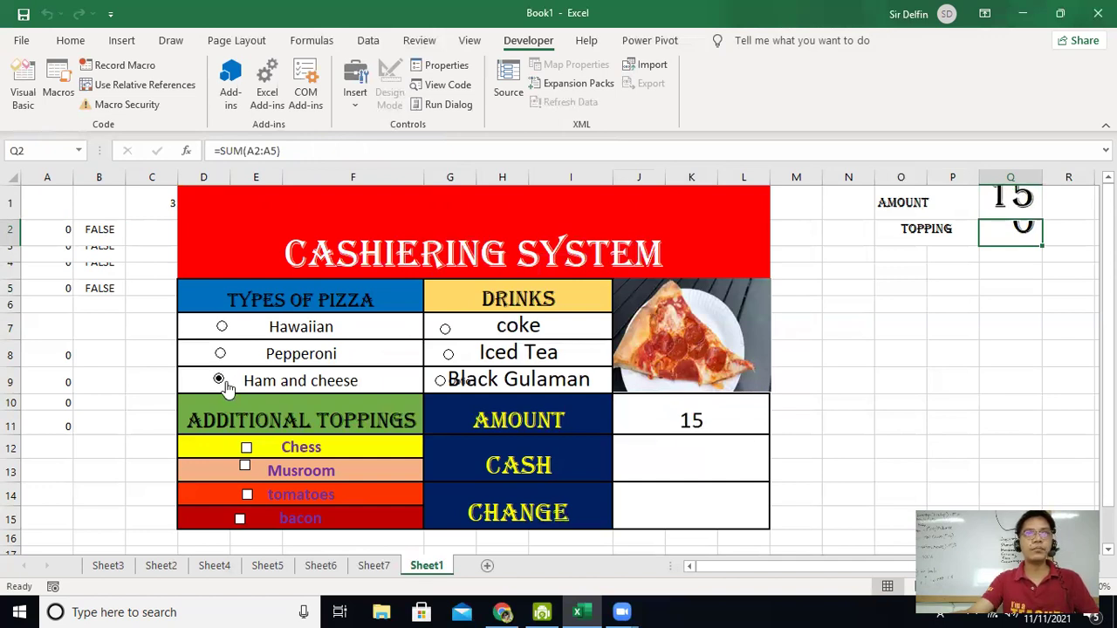
click(247, 448)
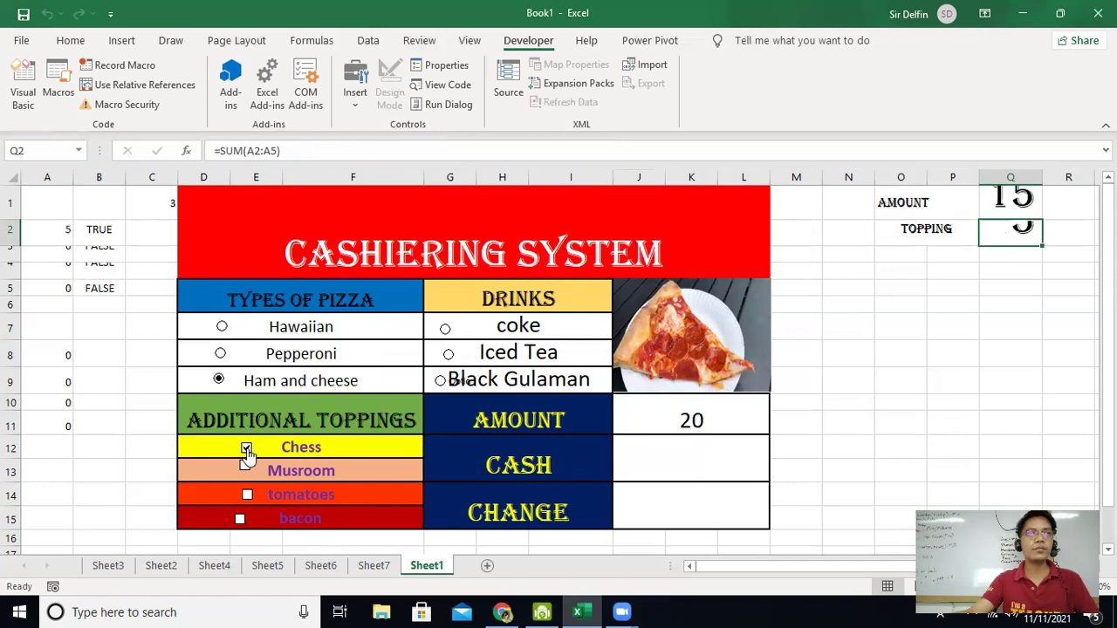